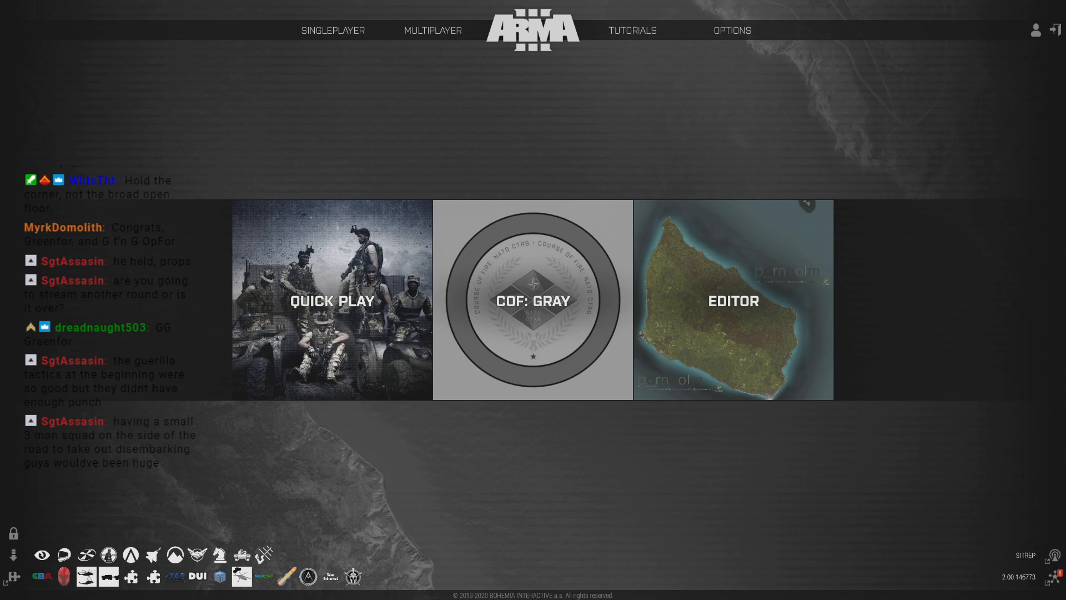
- Open the scenario editor on the Bornholm, Denmark map and dismiss the missing-object error
click(692, 308)
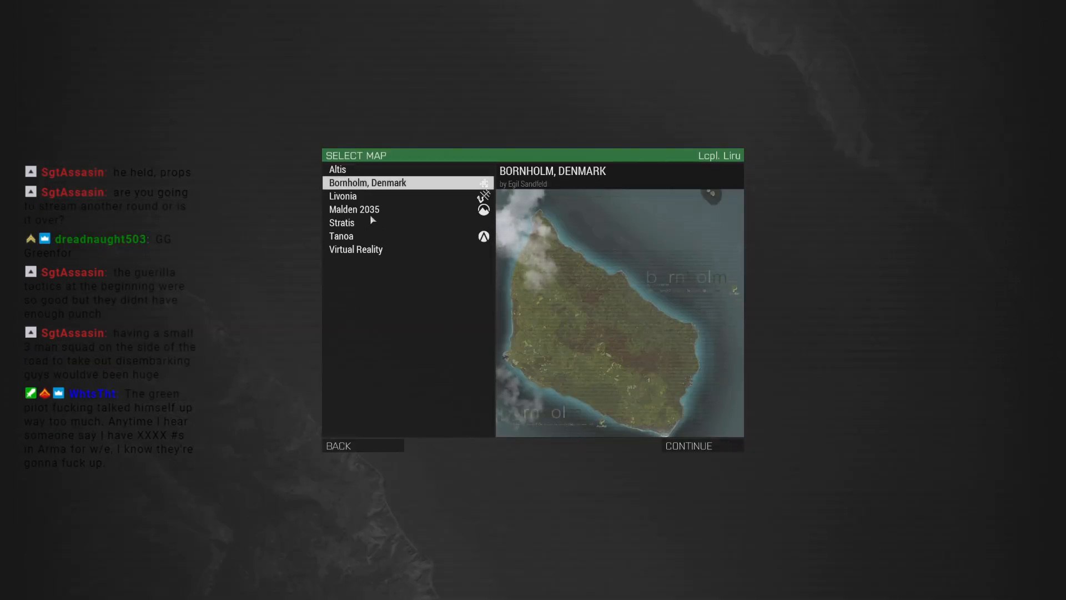
click(687, 446)
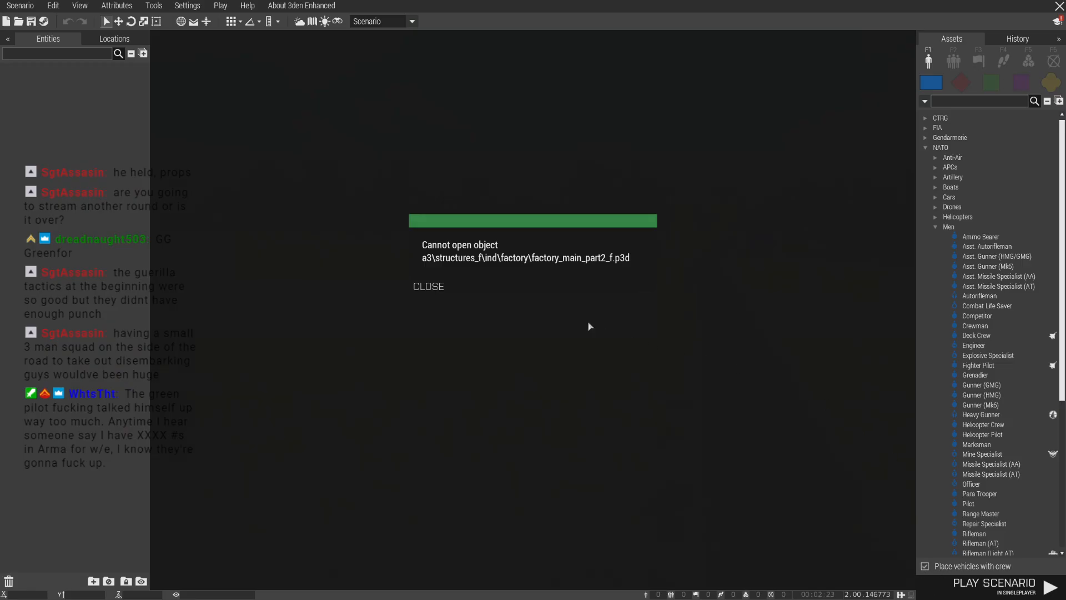
click(444, 286)
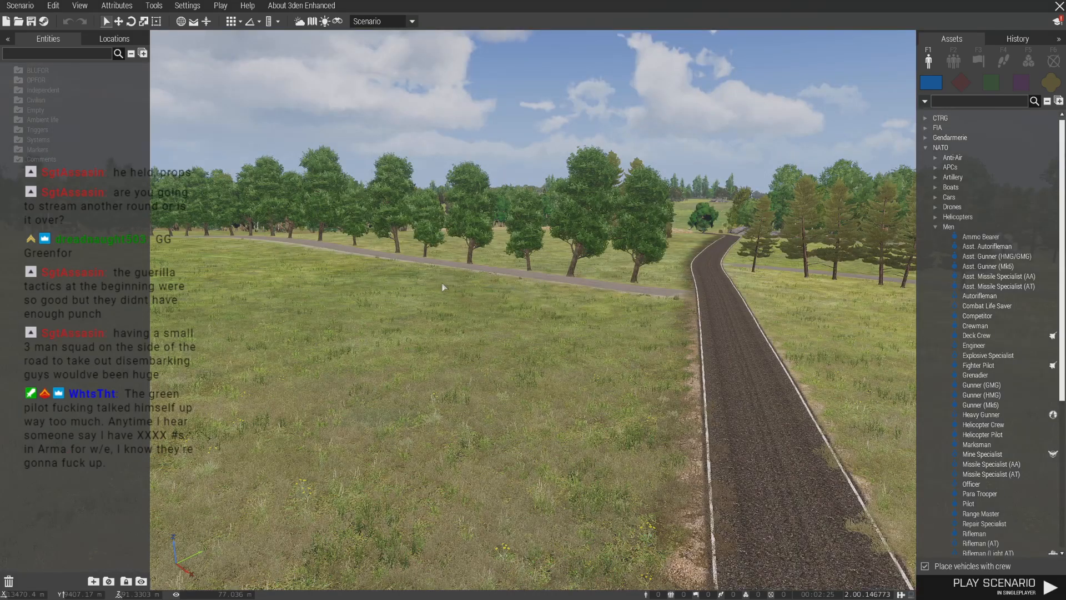
- Sort the saved missions by date modified and open the Base_Map scenario
key(w)
right_drag(496, 335, 477, 341)
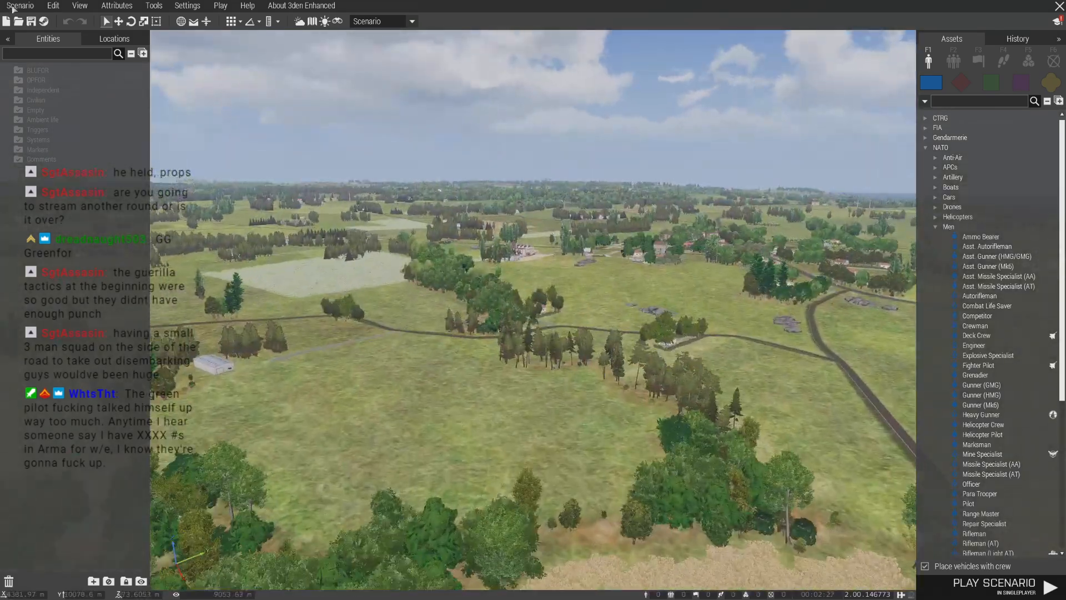
click(20, 5)
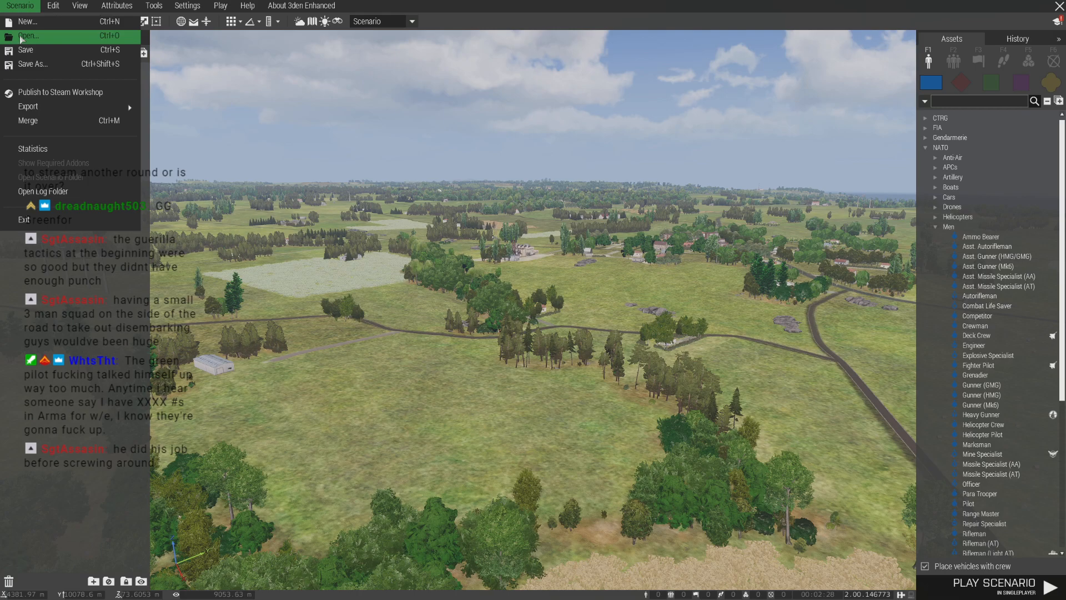
click(21, 38)
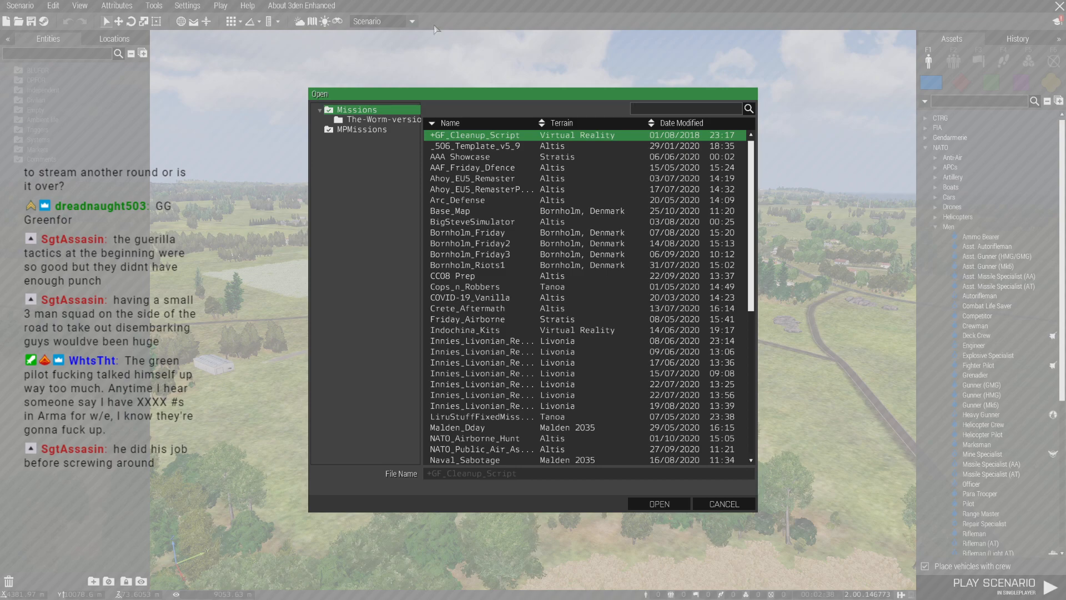
click(682, 122)
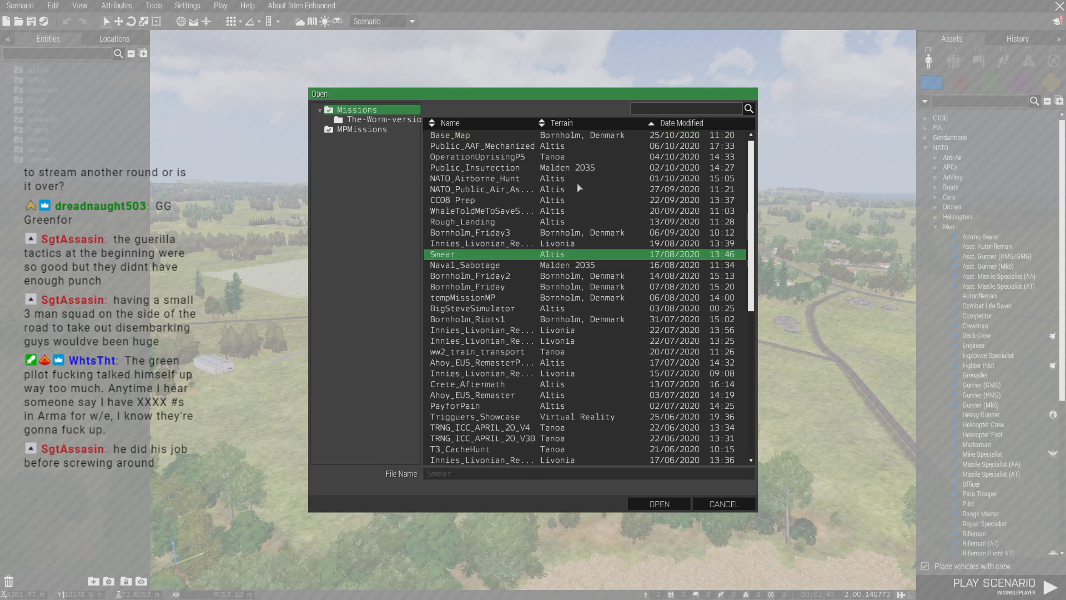
click(476, 135)
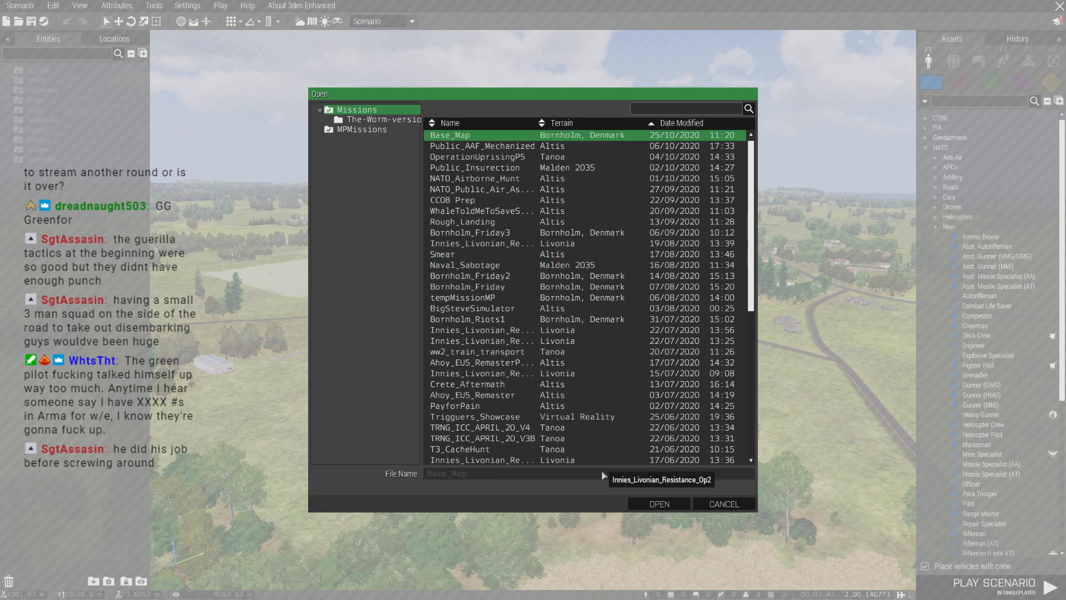
click(655, 505)
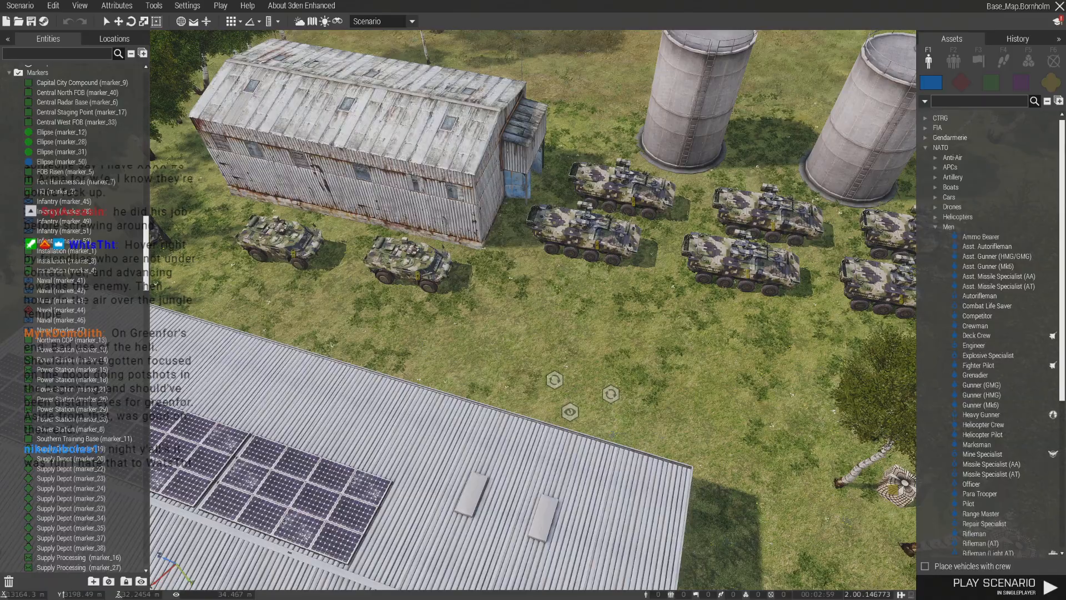
- Hide the entity list, look over the vehicles parked at the depot, and switch to the map view
click(8, 38)
right_drag(242, 335, 218, 331)
key(s)
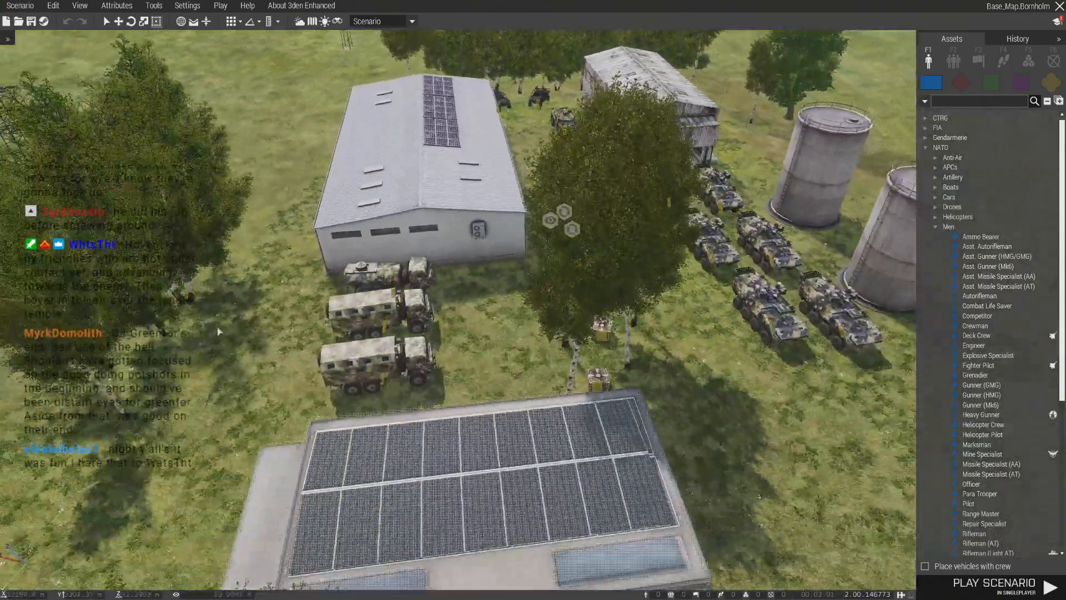
key(d)
key(w)
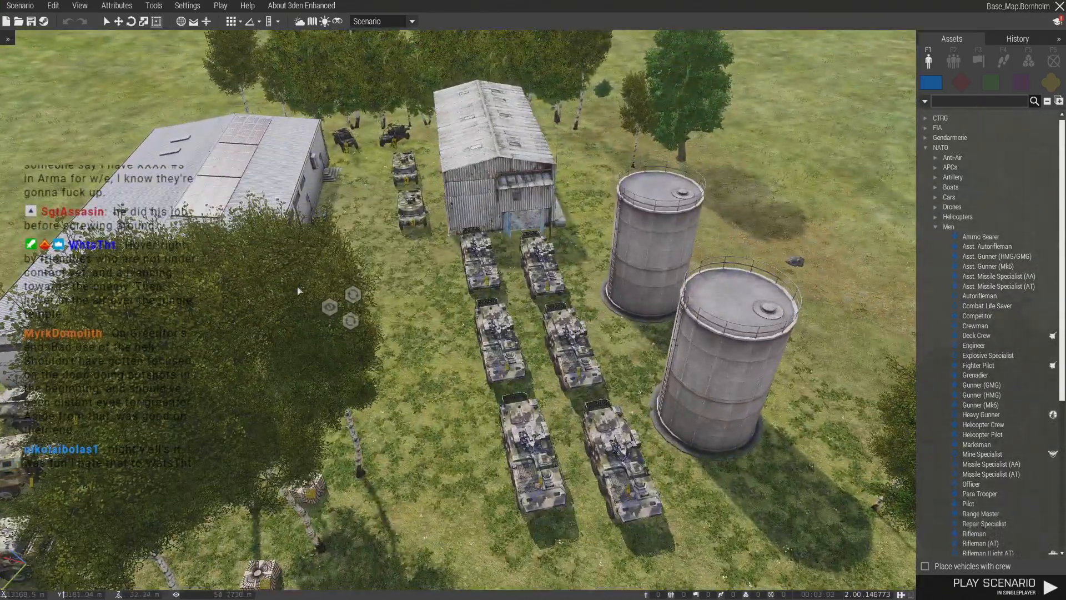
key(m)
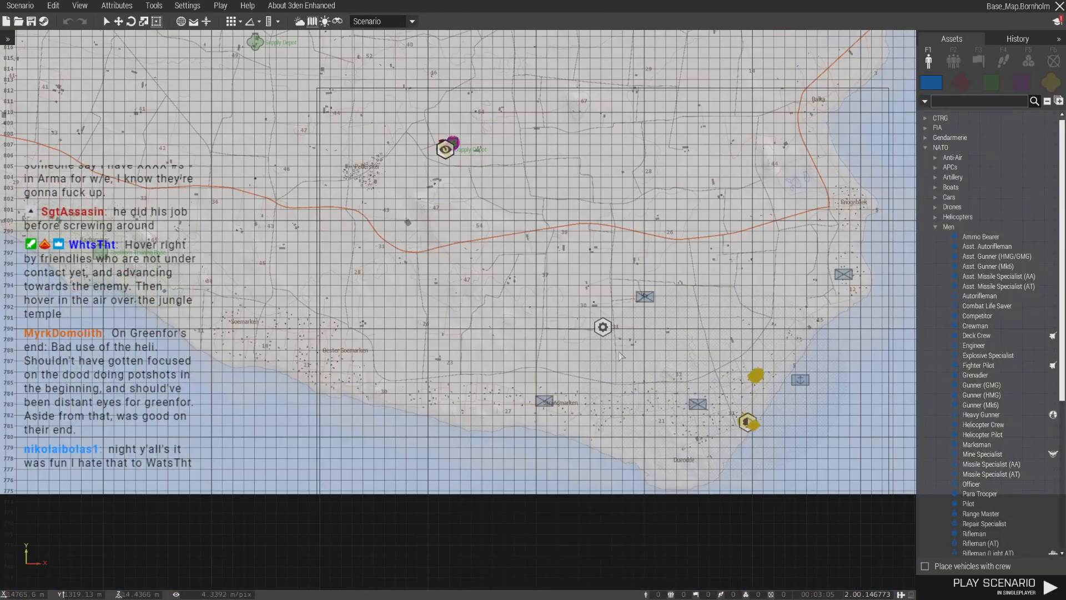
- Move the gear-icon module and its rectangular area from the island's southern part to the sea off the east coast
click(604, 328)
key(Delete)
scroll(583, 336, down, 4)
right_drag(573, 343, 540, 376)
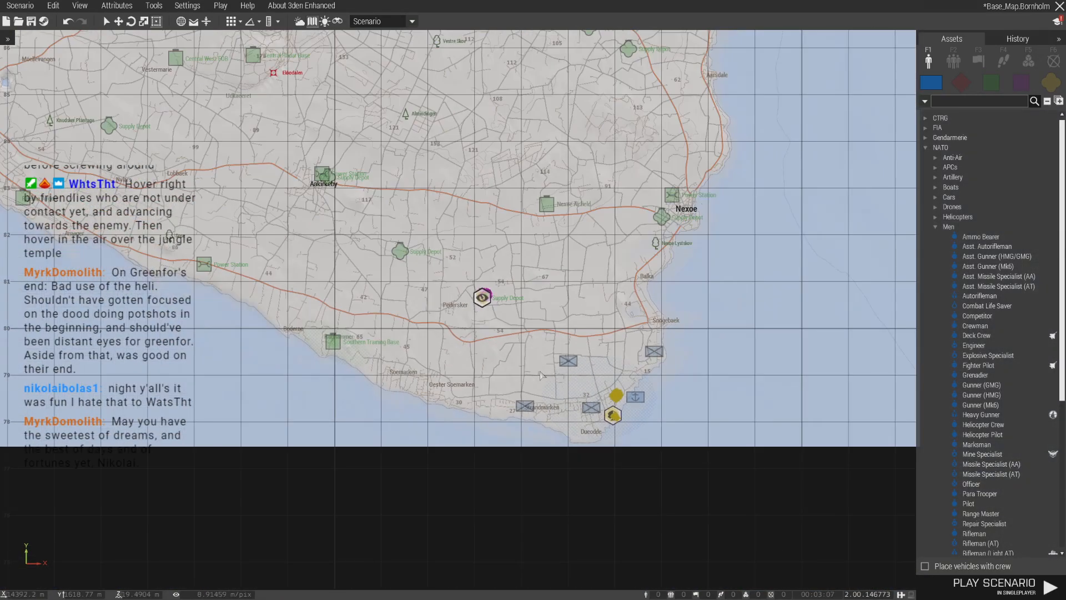
key(ctrl+v)
drag(550, 374, 892, 250)
- Delete all blue infantry and naval markers, the ellipse and the units around the island's southern tip at Dueodde
right_drag(625, 350, 612, 369)
scroll(597, 406, up, 4)
drag(379, 318, 725, 518)
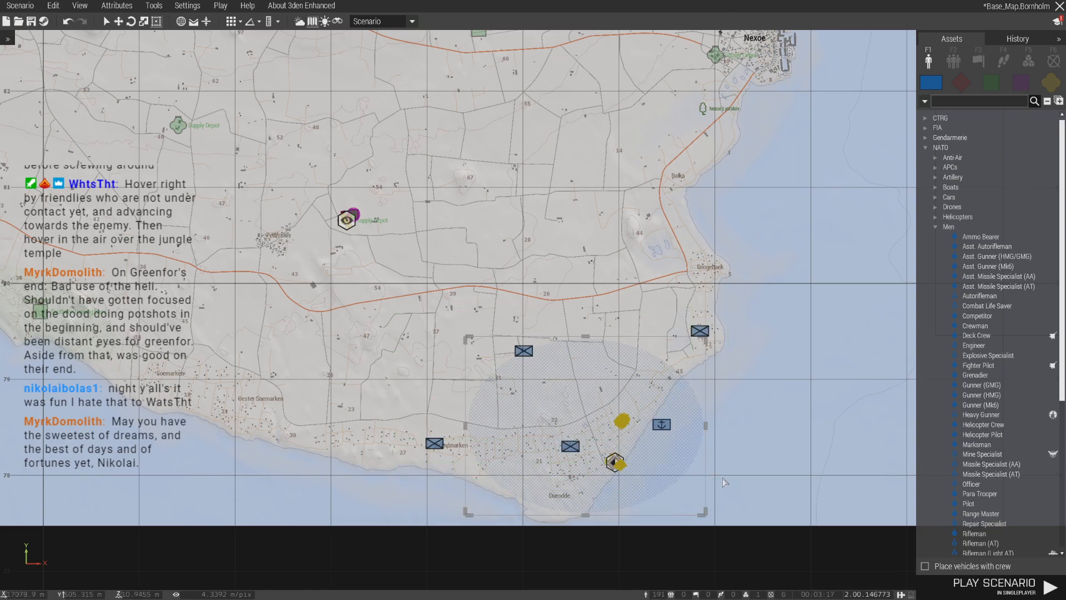
scroll(724, 481, down, 2)
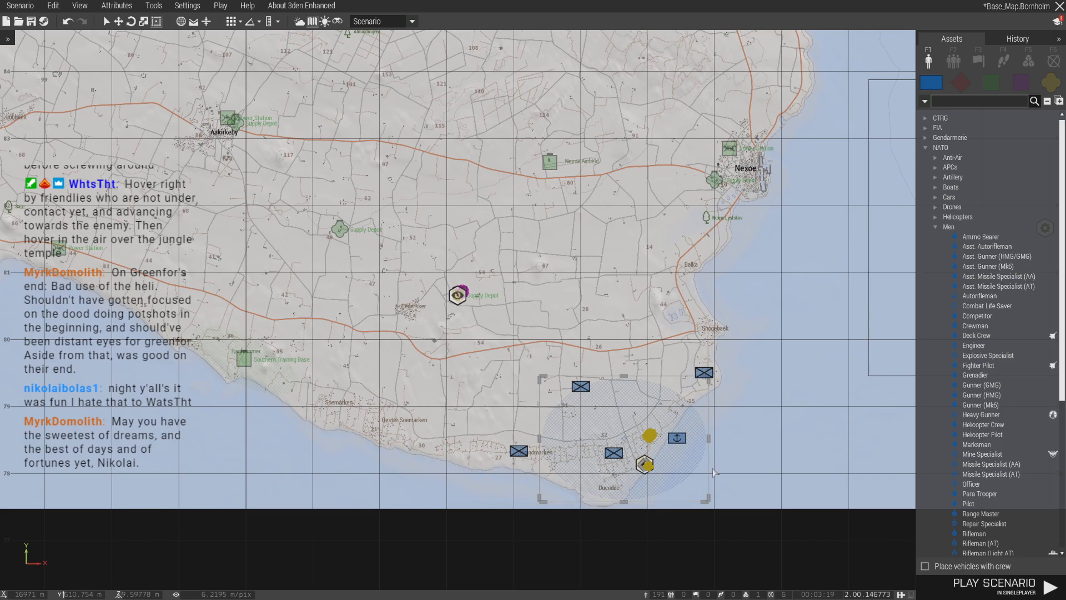
key(Delete)
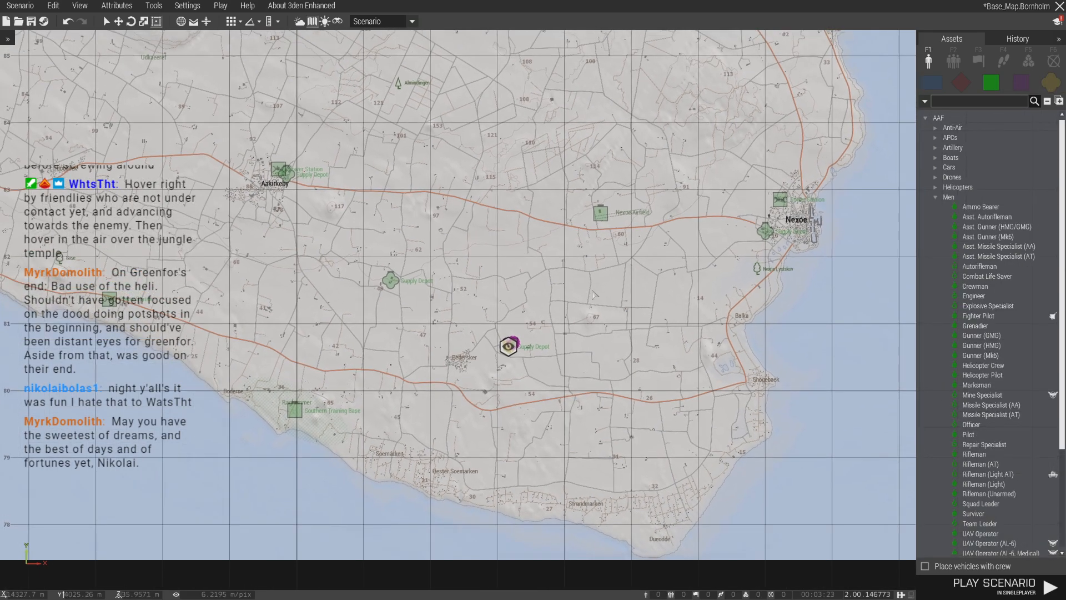
- Place a NATO - Independent Mechanized marker just north of Dueodde
click(1049, 83)
right_drag(823, 289, 767, 237)
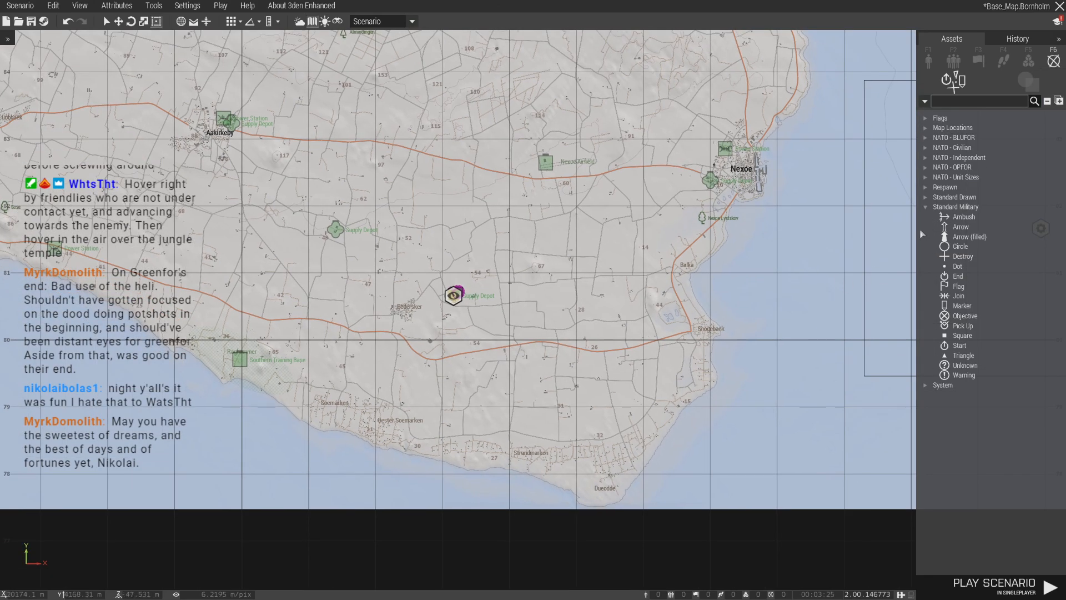
click(925, 207)
click(927, 158)
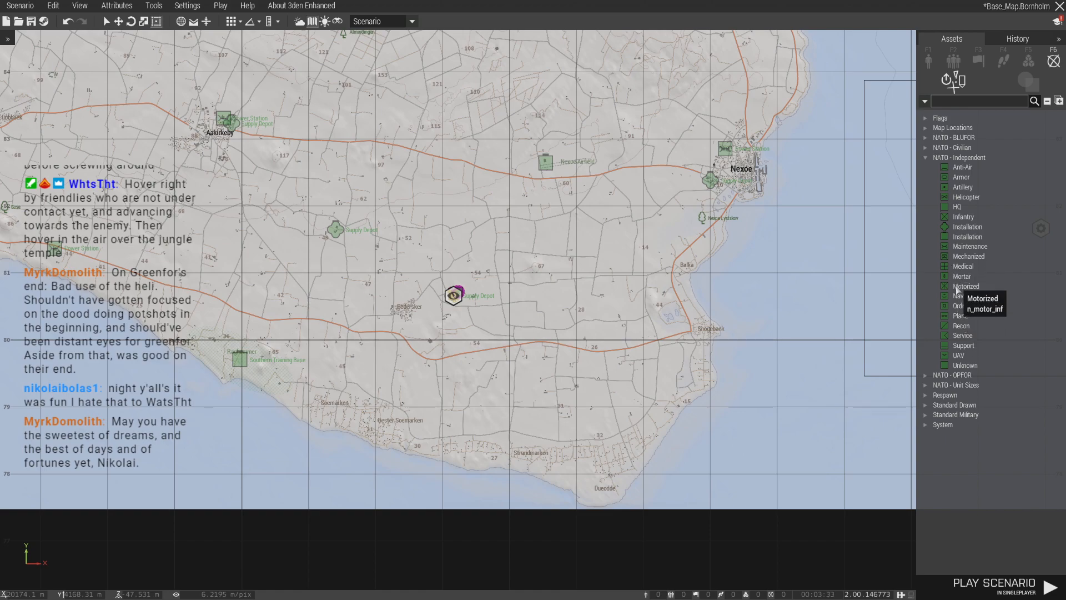
click(960, 258)
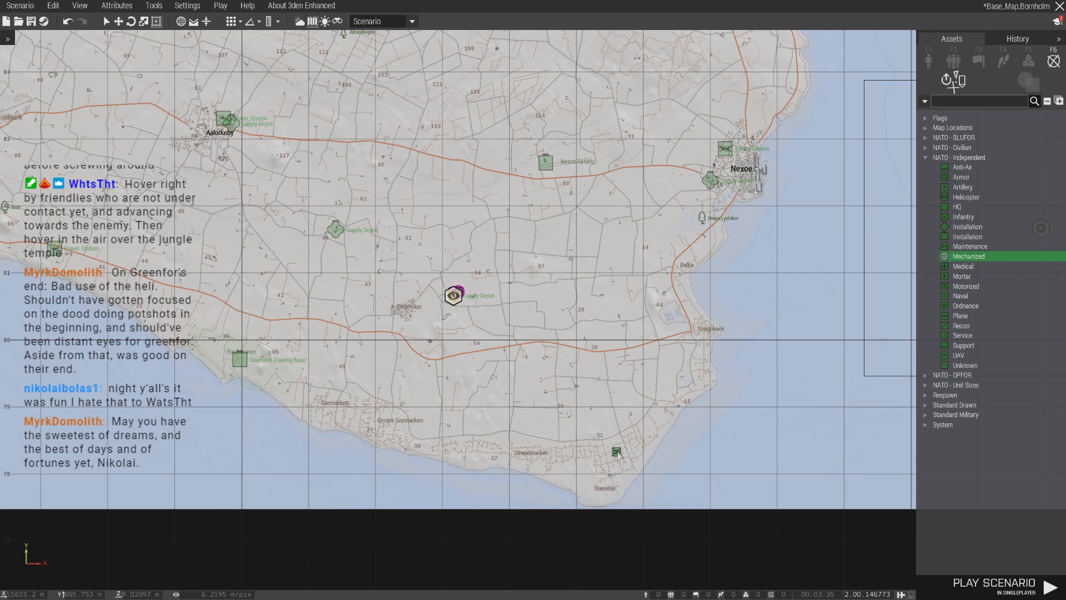
scroll(449, 283, up, 3)
- Copy the blue naval marker from the sea west of Gudhjem to two spots offshore southwest of Jons Kapel
scroll(476, 353, down, 5)
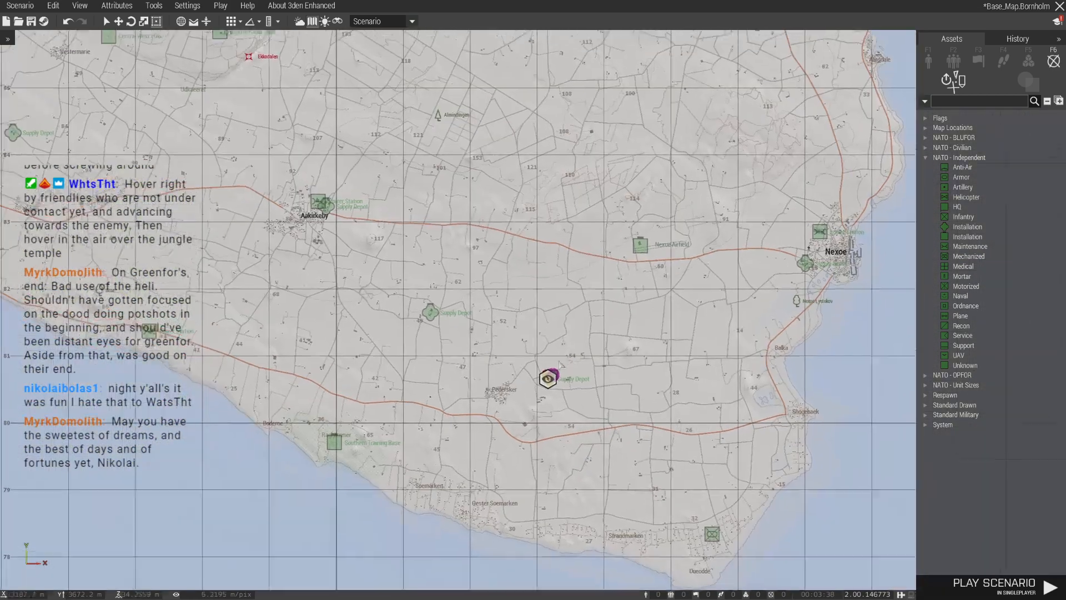
scroll(561, 367, down, 5)
right_drag(577, 373, 607, 453)
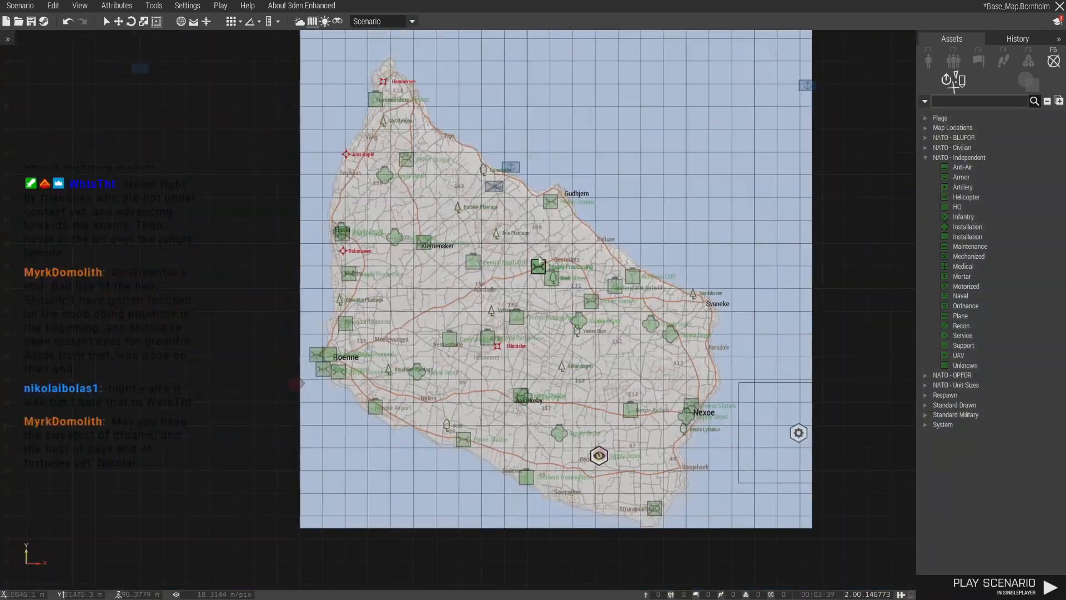
scroll(493, 209, up, 3)
scroll(494, 209, up, 3)
right_drag(516, 282, 587, 336)
scroll(587, 336, down, 3)
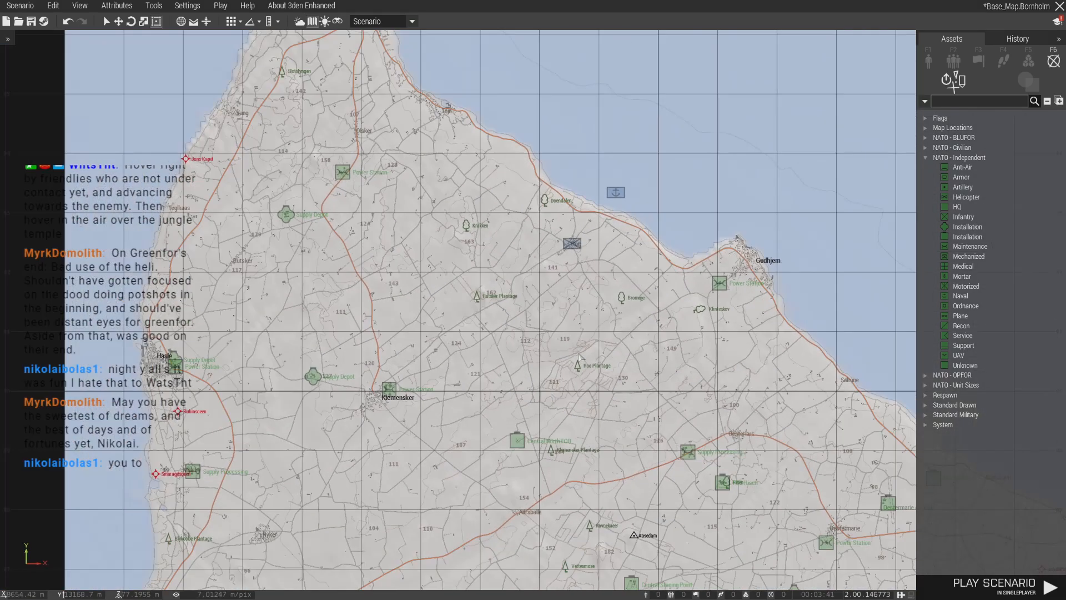
drag(562, 177, 610, 238)
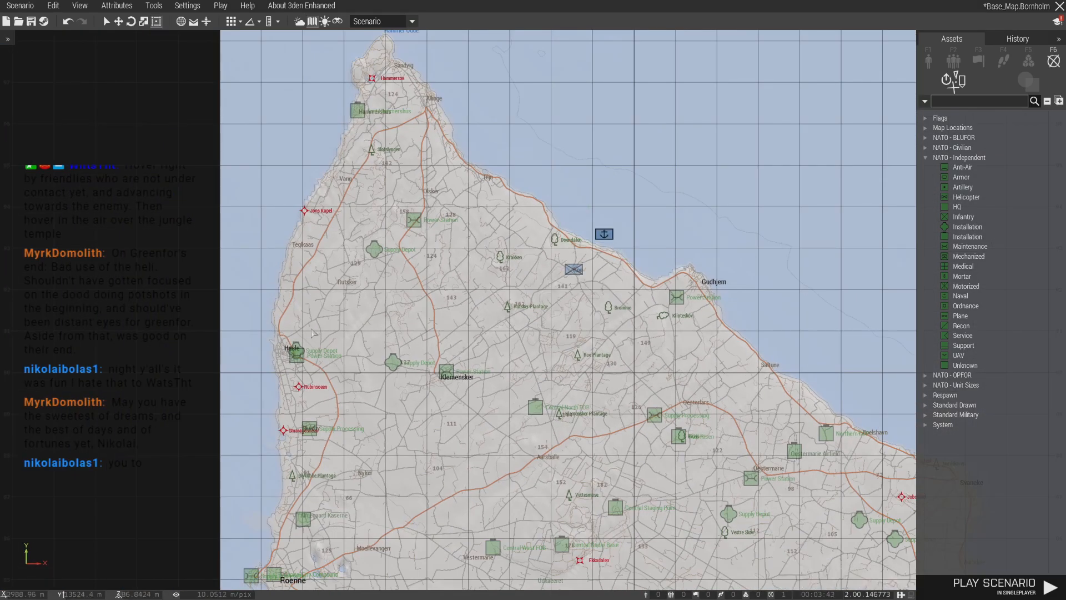
scroll(362, 229, up, 4)
scroll(362, 229, up, 4)
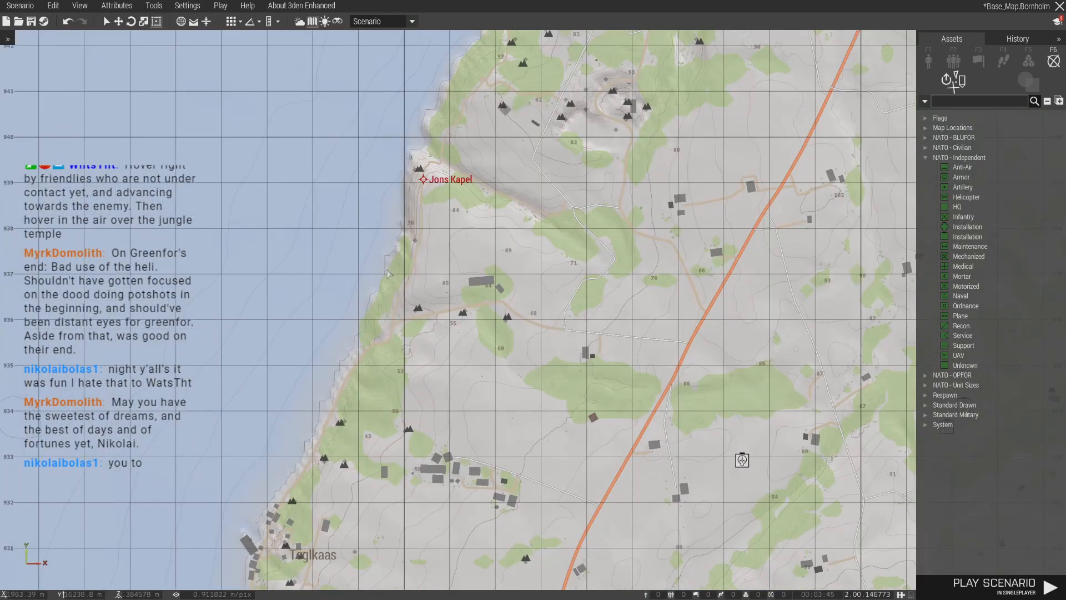
scroll(300, 398, down, 5)
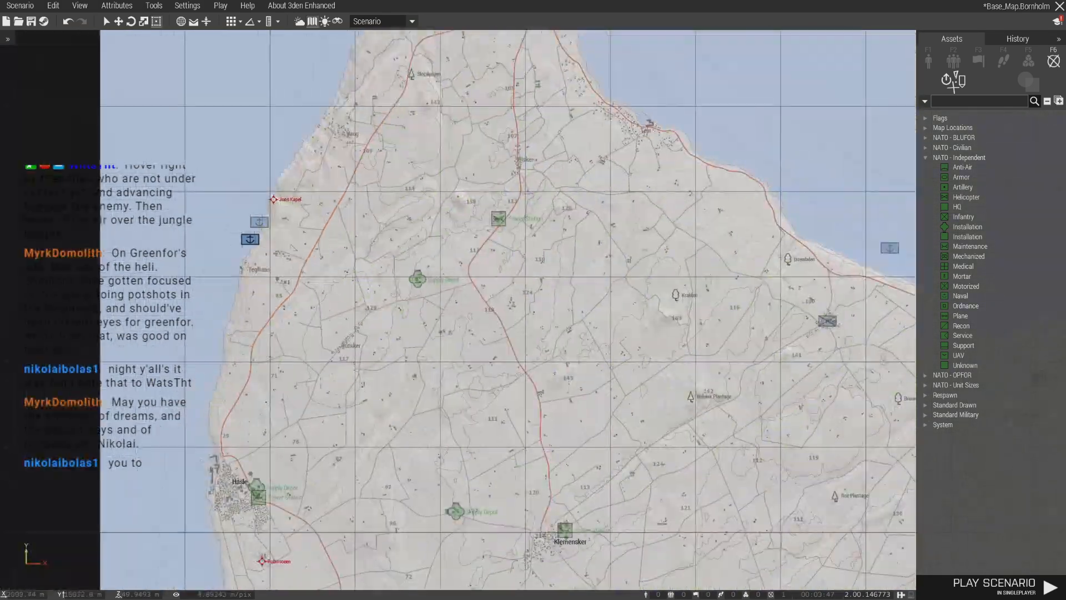
- Add a copy of the blue infantry marker on the coast just south of Jons Kapel
scroll(250, 256, up, 3)
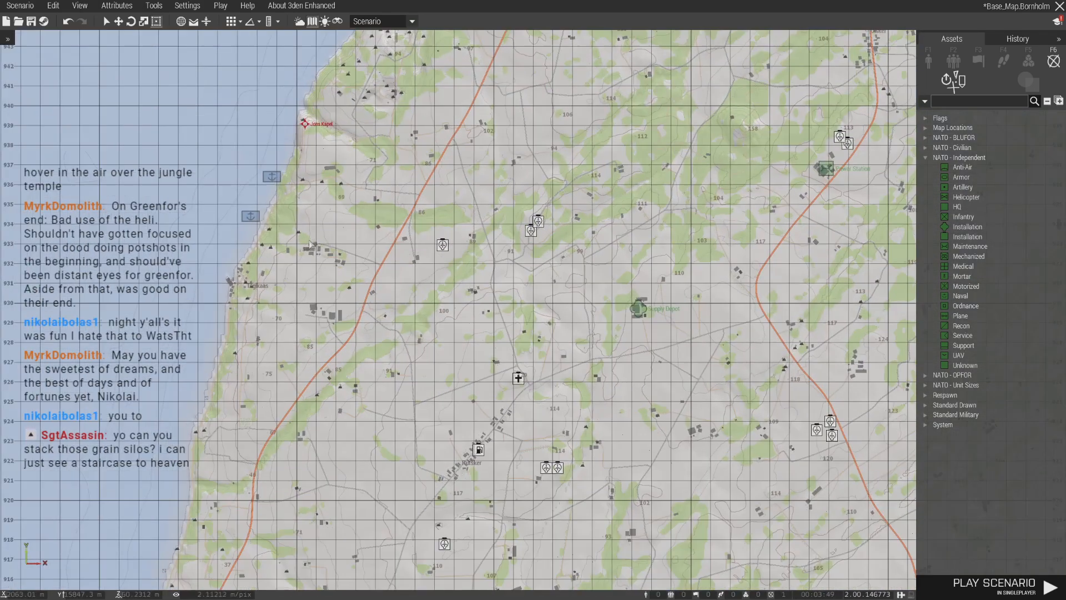
scroll(305, 222, down, 3)
right_drag(305, 223, 71, 220)
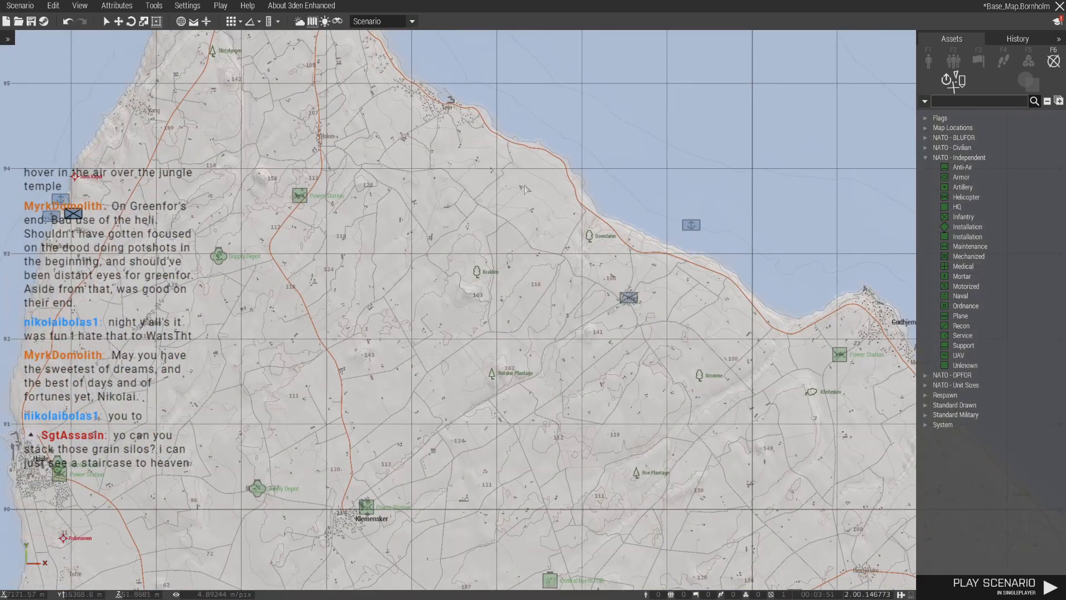
- Add a copy of the blue naval marker on the east coast beside Aarsdale
right_drag(701, 234, 354, 134)
scroll(354, 134, down, 2)
scroll(354, 133, down, 3)
scroll(728, 402, up, 6)
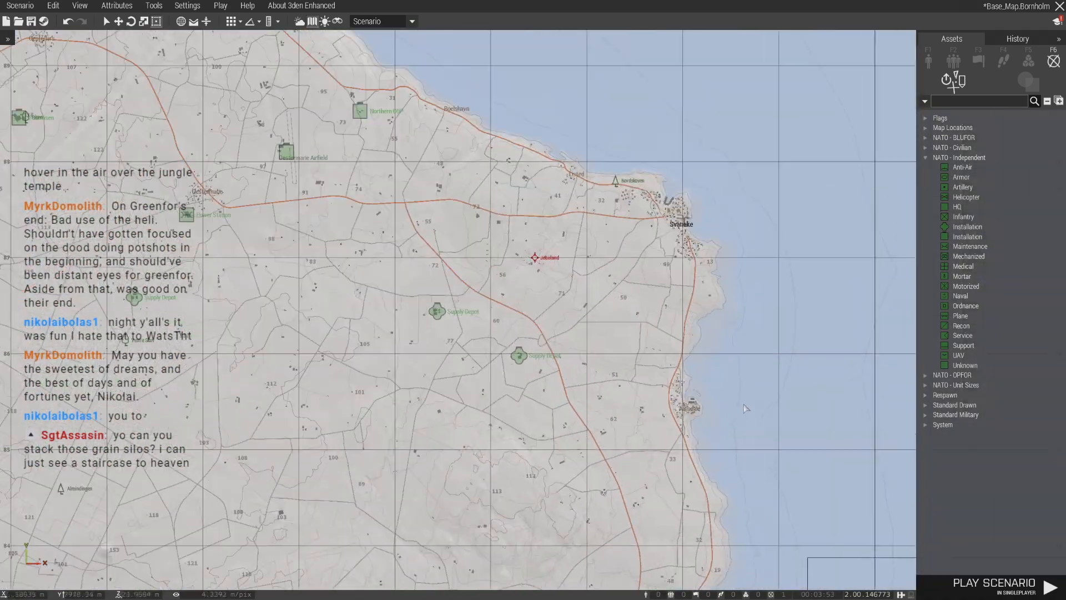
scroll(701, 401, up, 4)
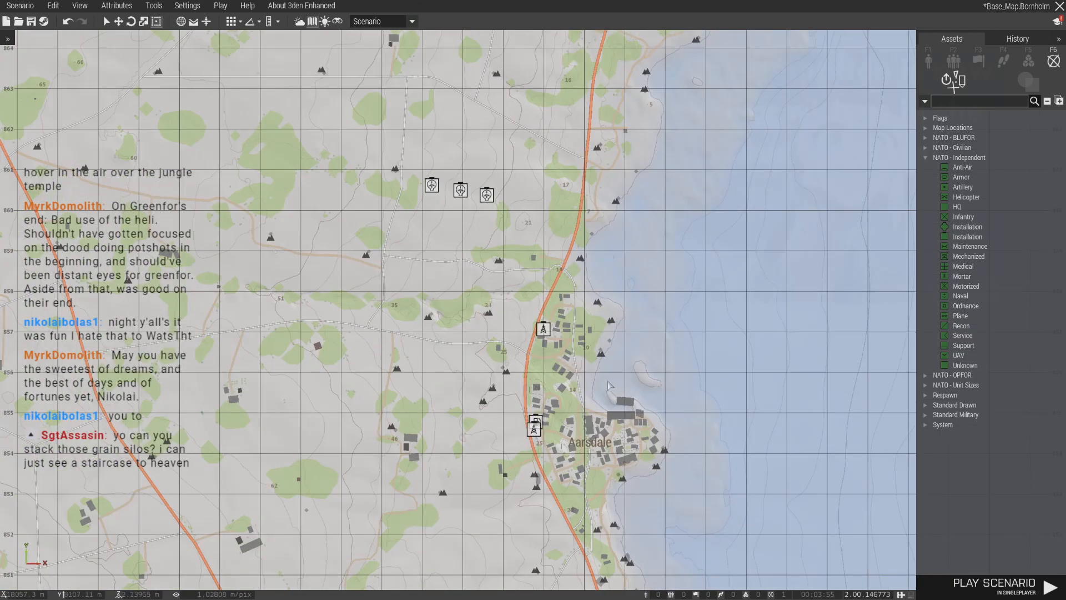
scroll(607, 381, down, 7)
scroll(643, 324, down, 4)
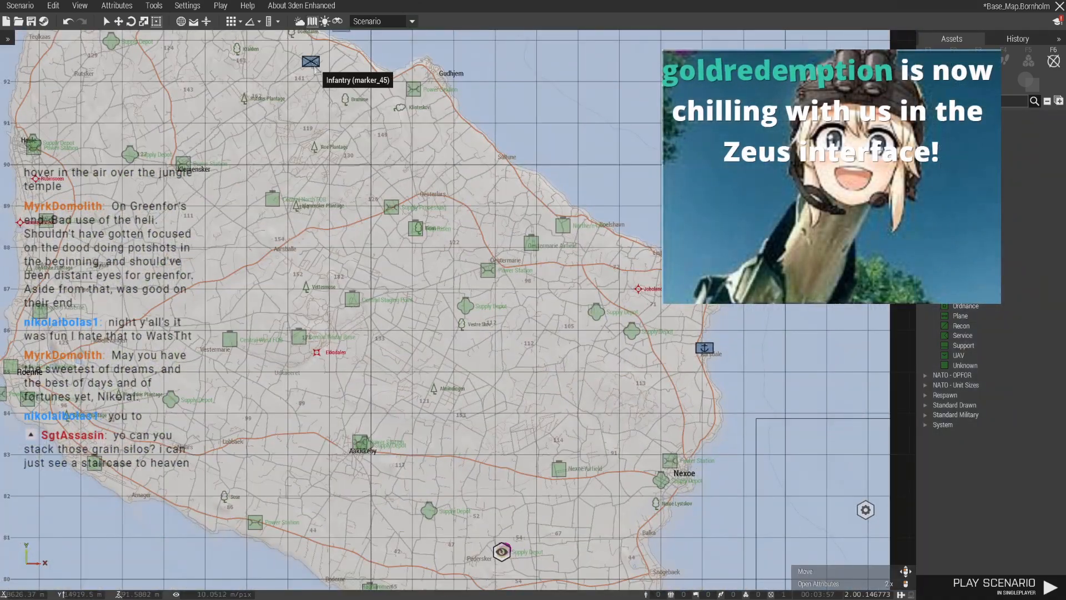
- Place a copy of the blue infantry marker at Aarsdale, next to the naval marker
scroll(741, 431, up, 5)
scroll(756, 436, up, 2)
click(773, 431)
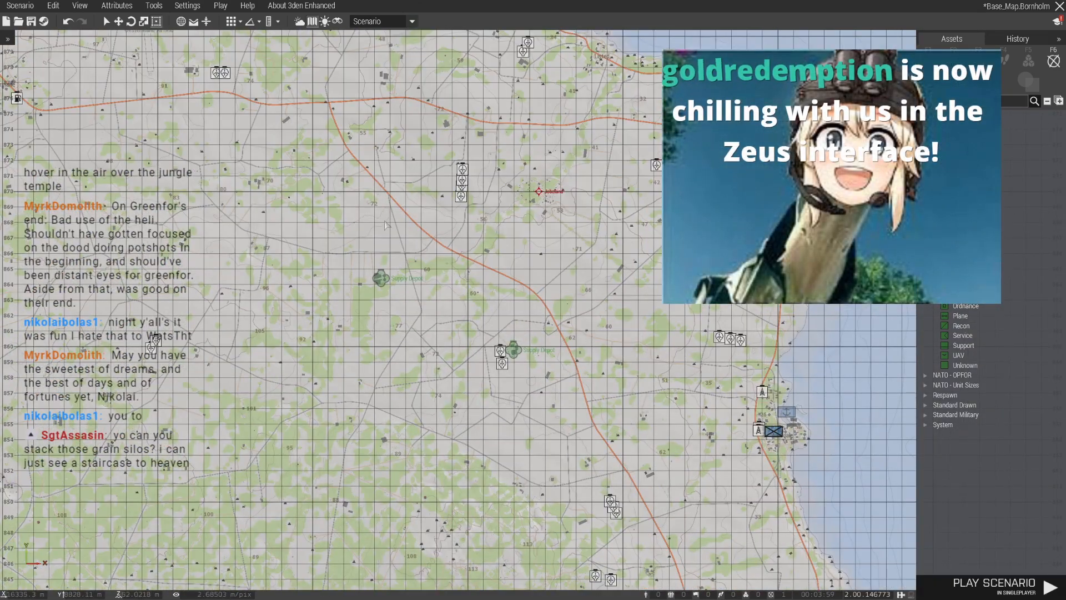
- Examine the blue landing markers and green installations across the northern half of the island, from Jons Kapel to Gudhjem
scroll(706, 435, down, 6)
right_drag(398, 244, 503, 365)
scroll(383, 248, up, 2)
right_drag(382, 249, 450, 292)
scroll(514, 256, up, 4)
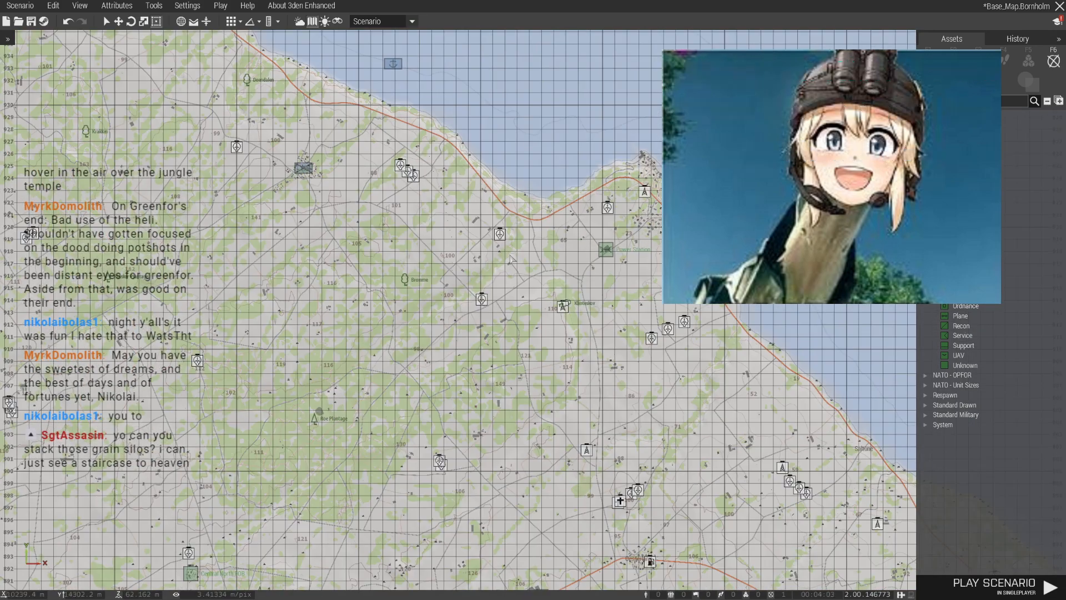
scroll(489, 256, down, 4)
right_drag(489, 256, 513, 295)
right_drag(443, 275, 544, 303)
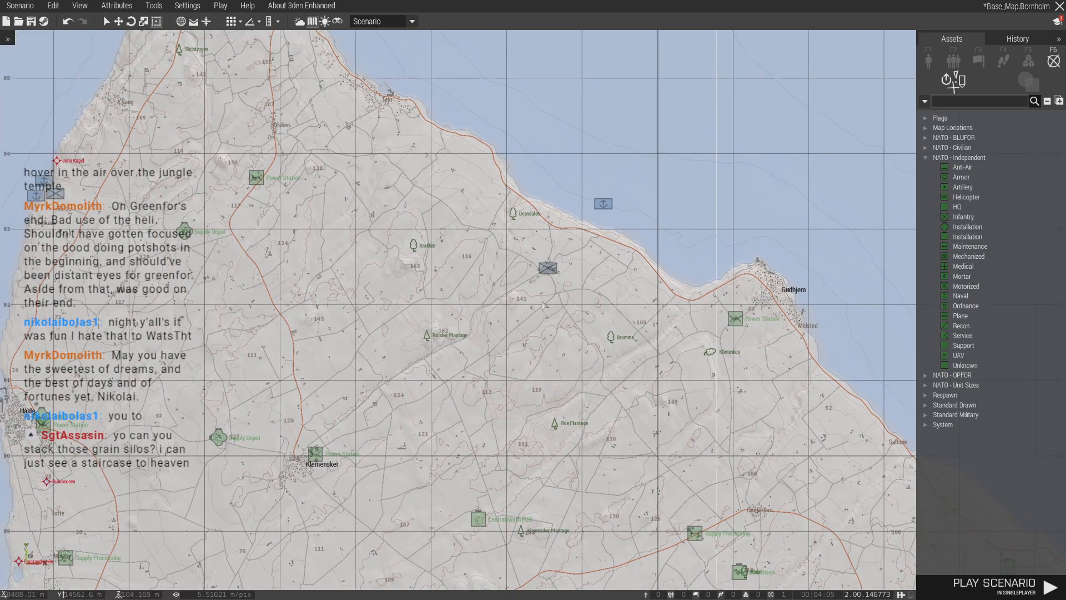
right_drag(470, 275, 565, 306)
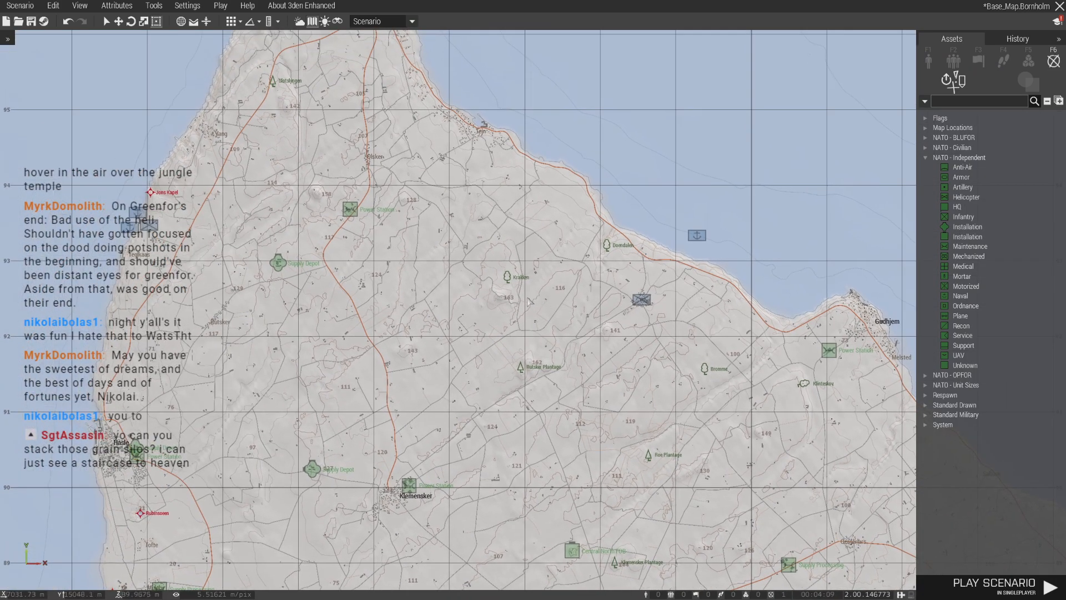
scroll(529, 301, down, 3)
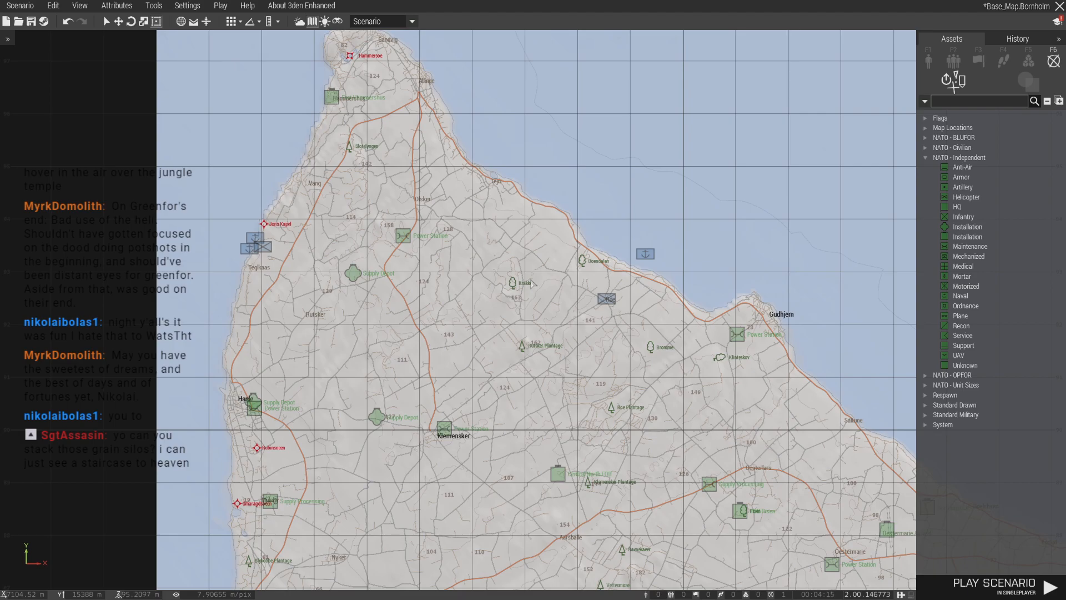
- Move the rectangular area module from off Nexoe to inland southwest of Gudhjem and stretch its northern edge out over the sea
scroll(549, 263, down, 8)
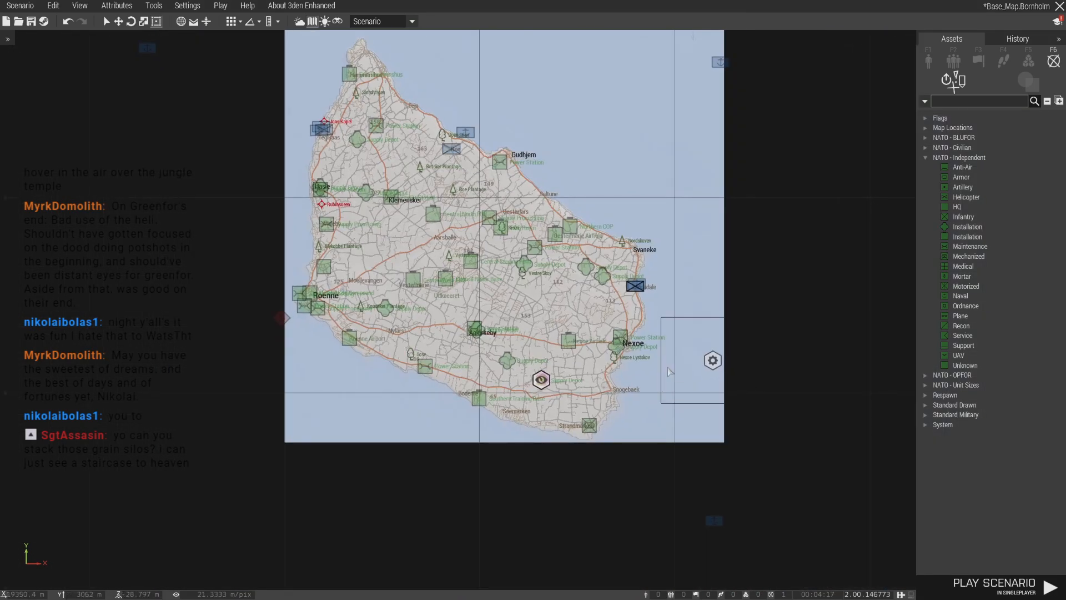
drag(708, 367, 465, 186)
scroll(470, 182, up, 8)
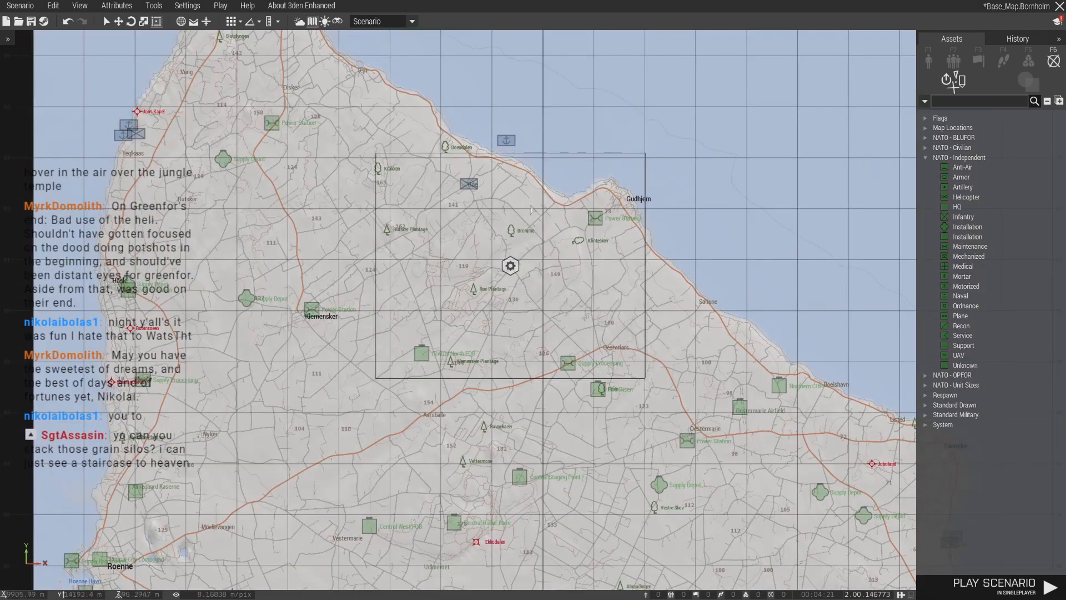
click(510, 265)
drag(508, 154, 507, 100)
click(553, 129)
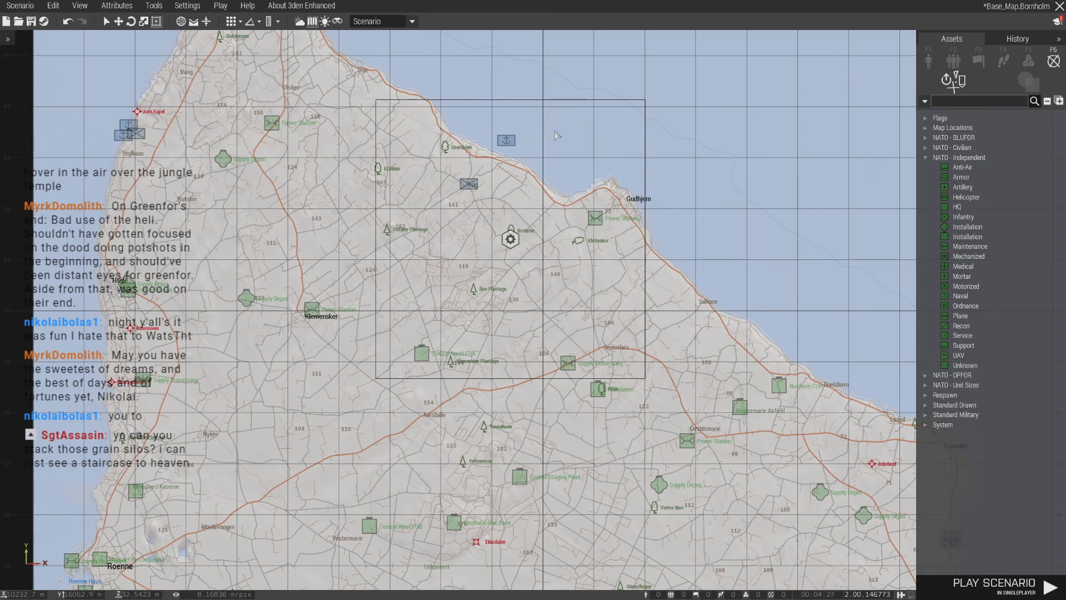
- Enlarge the module area by stretching its southeast corner to just beyond Oestermarie
scroll(554, 132, up, 4)
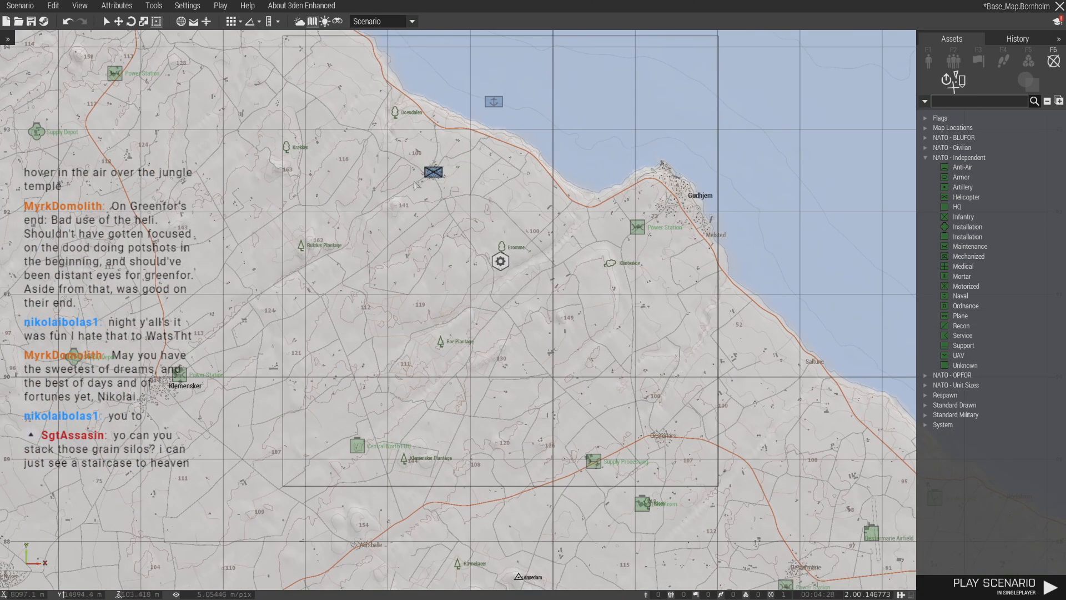
scroll(452, 168, up, 5)
scroll(453, 168, down, 6)
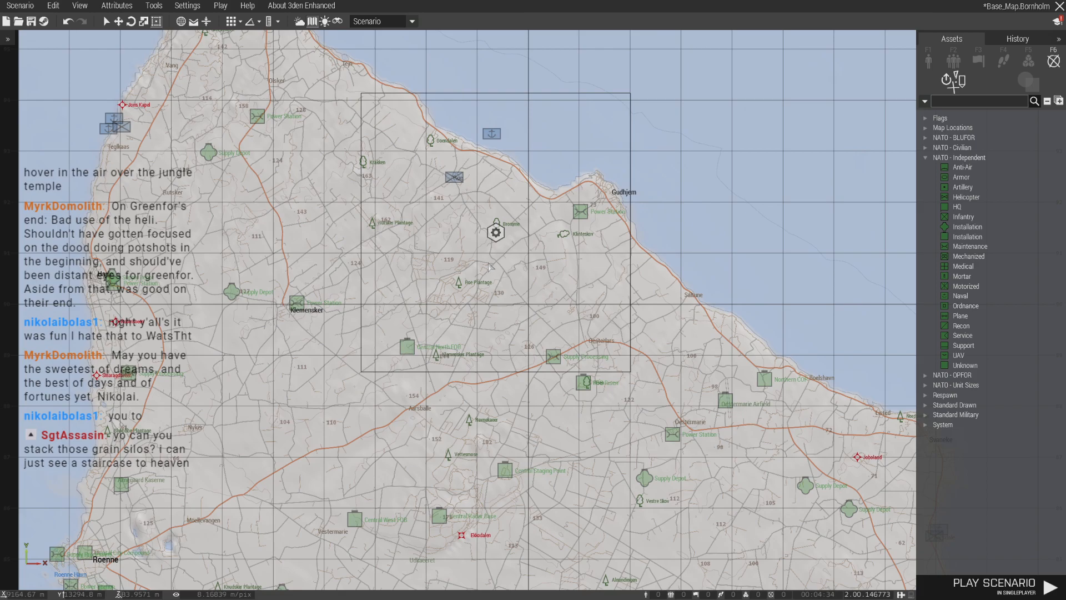
click(496, 233)
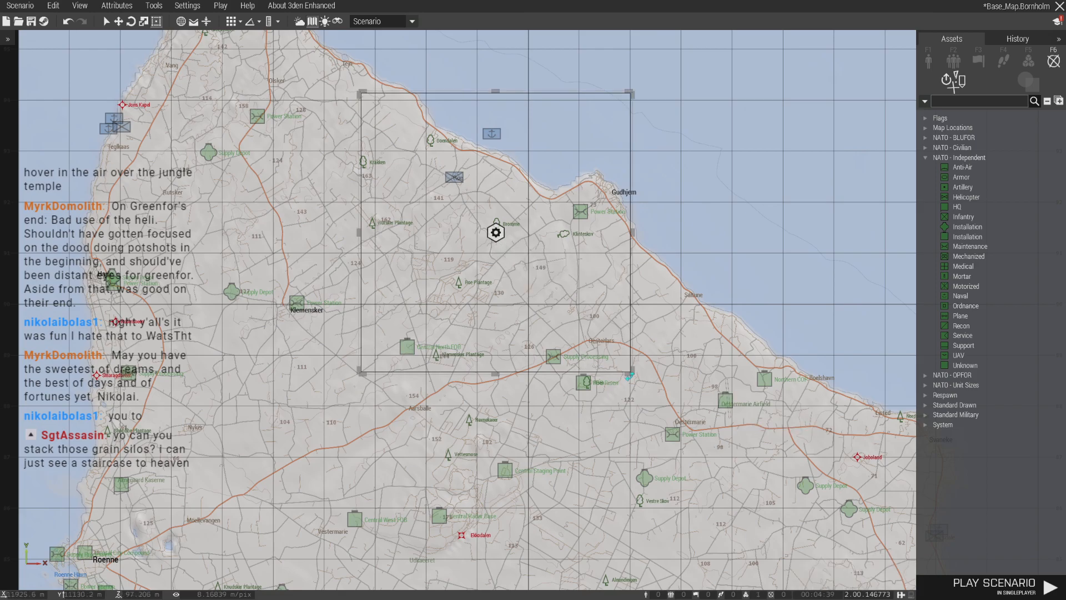
drag(629, 376, 737, 464)
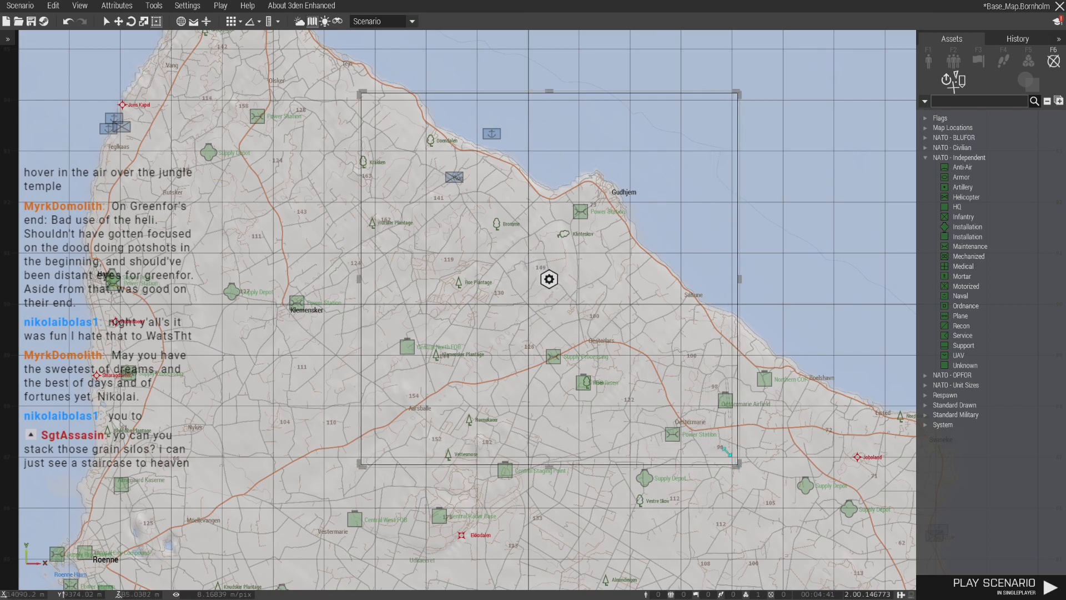
- Paste a copy of the blue infantry marker onto the Power Station just southwest of Gudhjem
scroll(589, 225, up, 3)
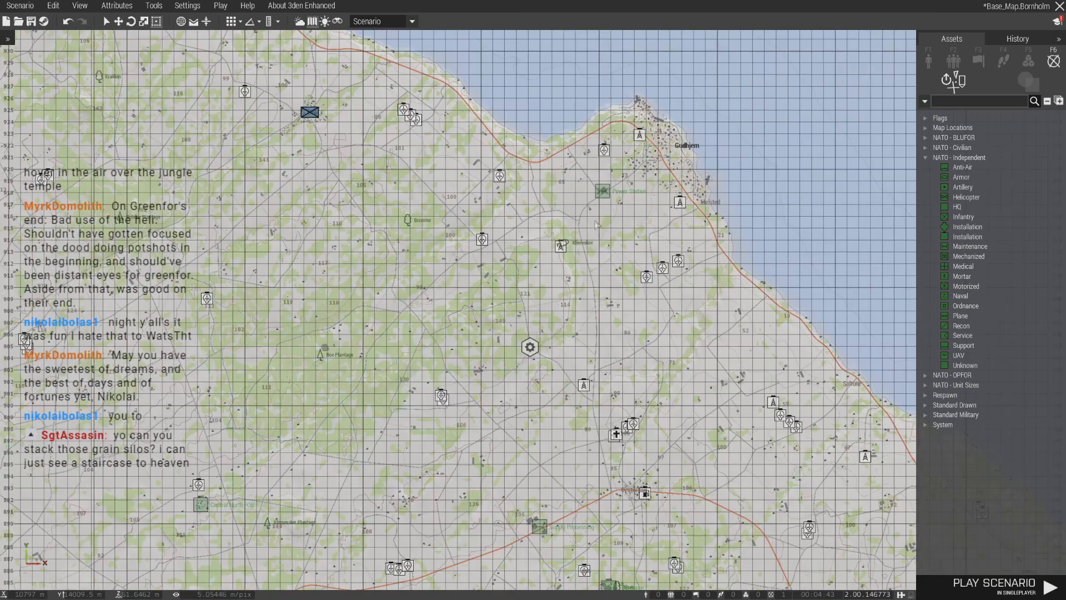
scroll(600, 206, up, 4)
key(ctrl+v)
scroll(544, 295, down, 1)
scroll(510, 363, down, 6)
right_drag(510, 364, 577, 269)
- Paste another blue infantry marker beside the Central North FOB
right_drag(357, 392, 470, 336)
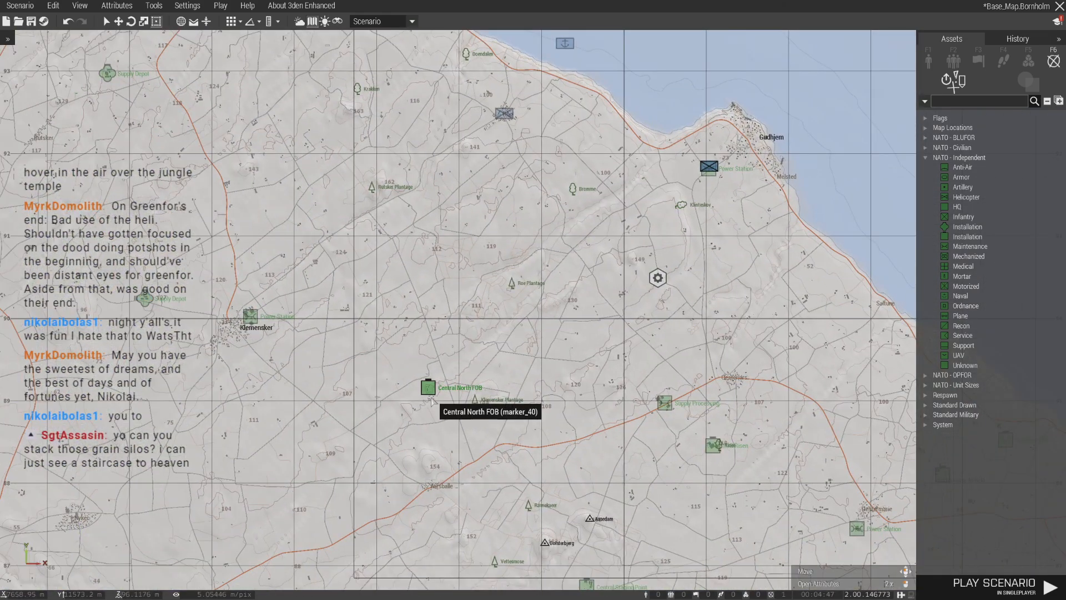
scroll(432, 401, up, 10)
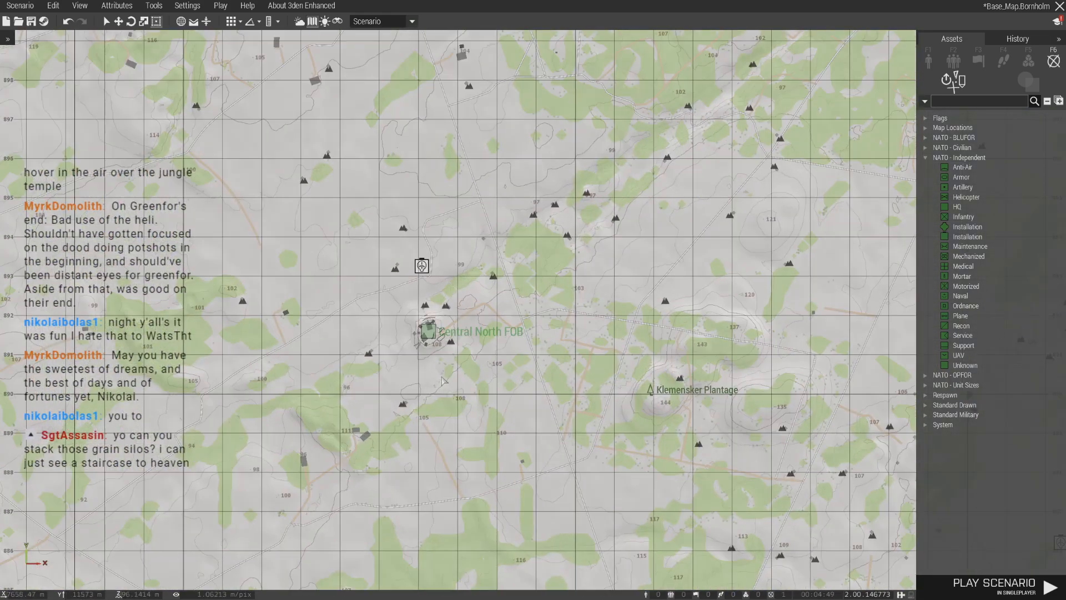
scroll(445, 420, down, 10)
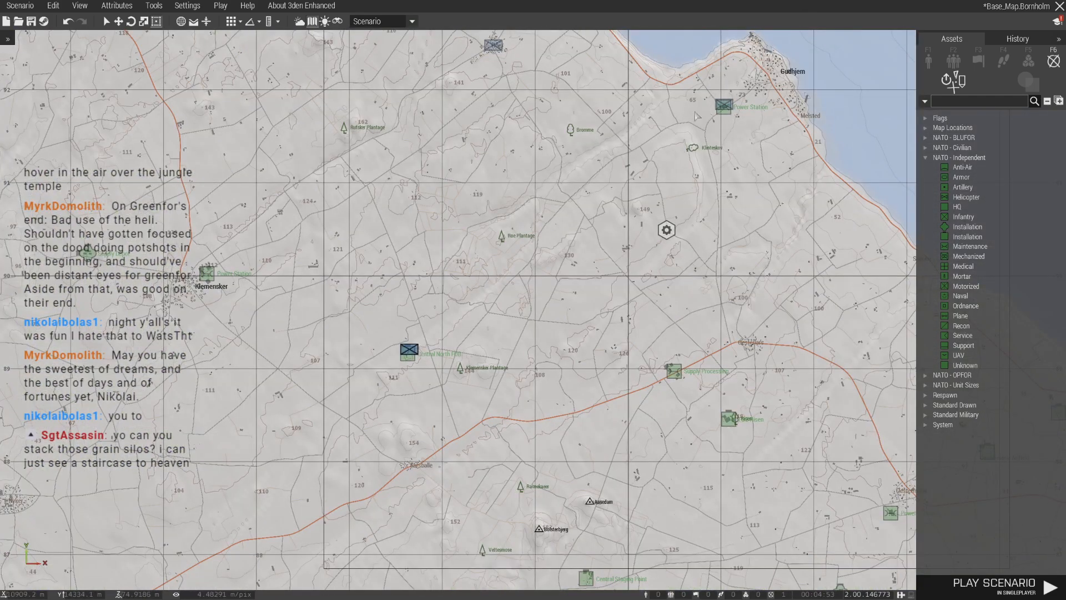
right_drag(592, 159, 633, 320)
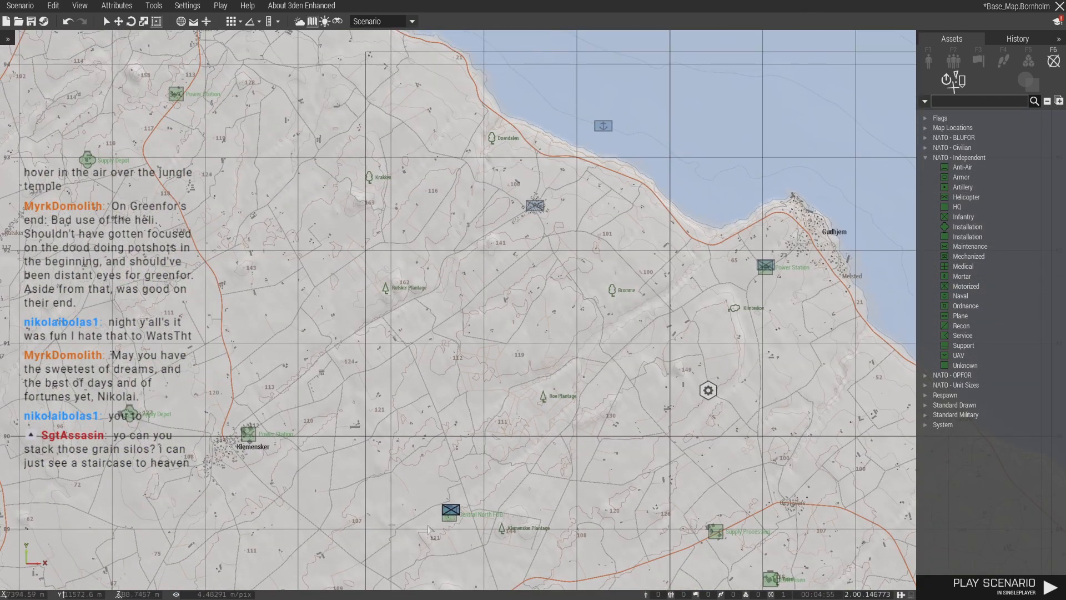
- Examine the terrain around Roe Plantage and the installations between Central North FOB and Gudhjem
scroll(549, 294, up, 5)
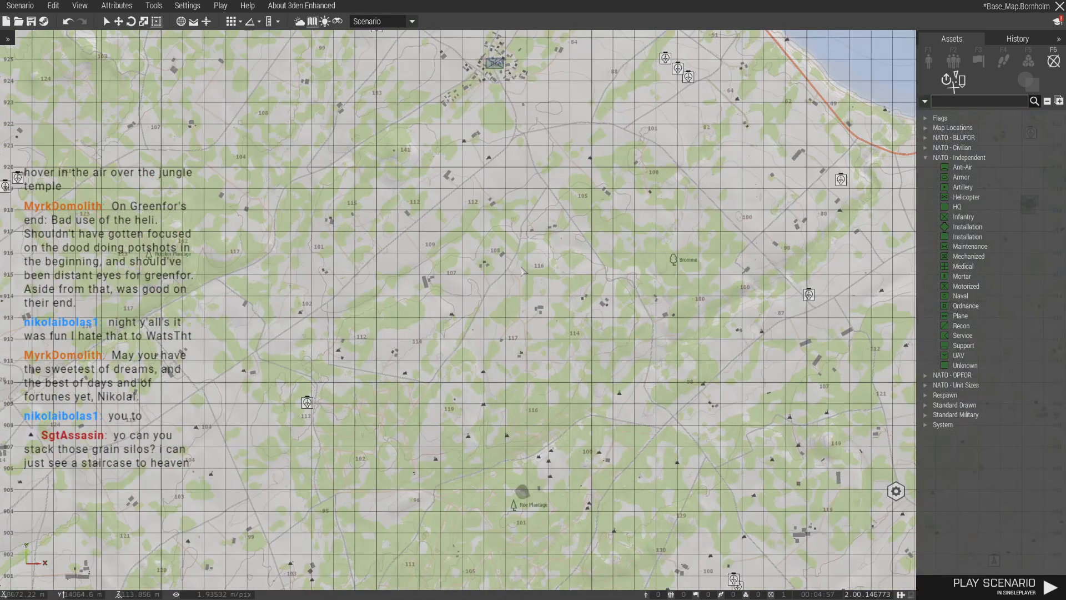
right_drag(522, 271, 520, 352)
scroll(628, 331, up, 10)
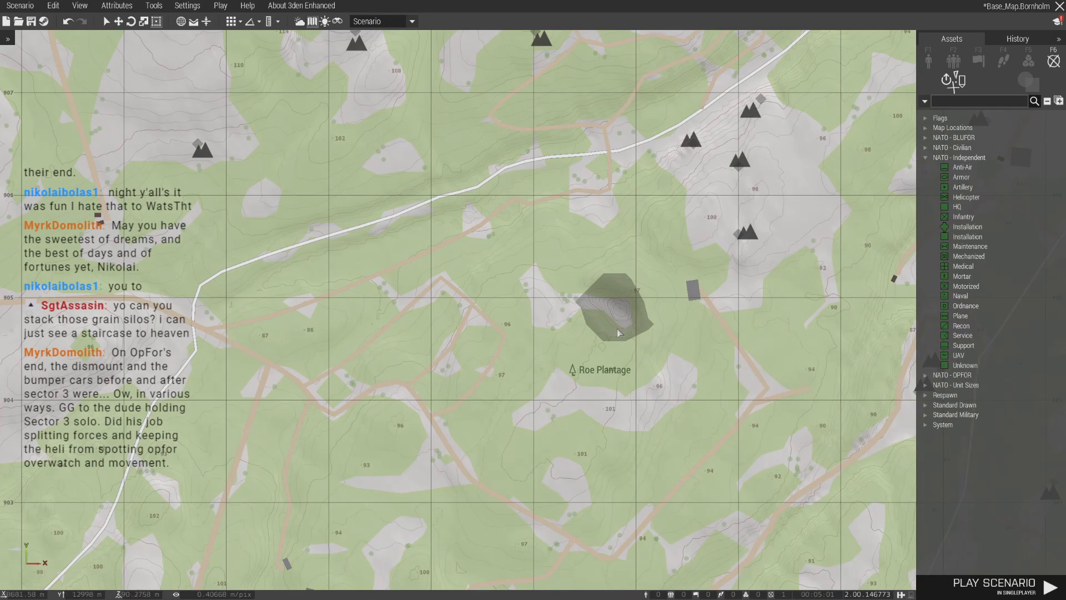
scroll(619, 333, down, 5)
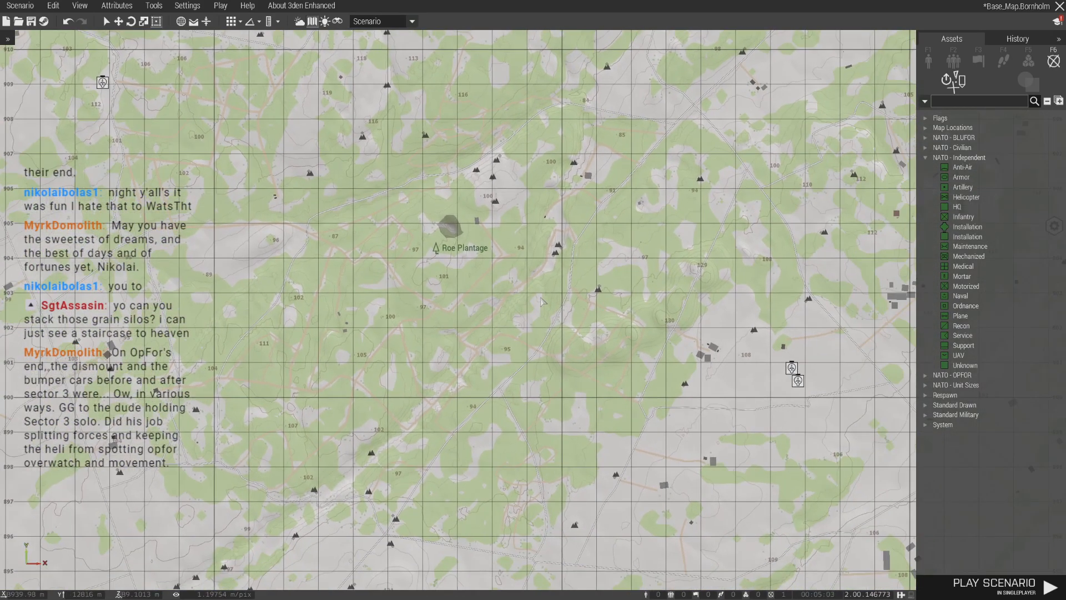
right_drag(564, 318, 470, 292)
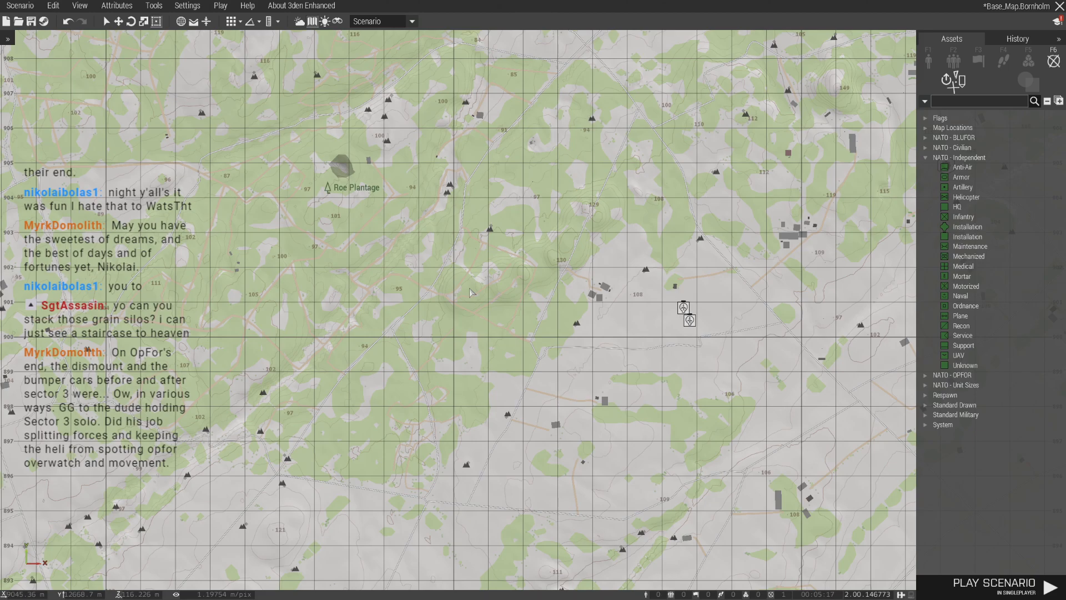
scroll(470, 293, down, 6)
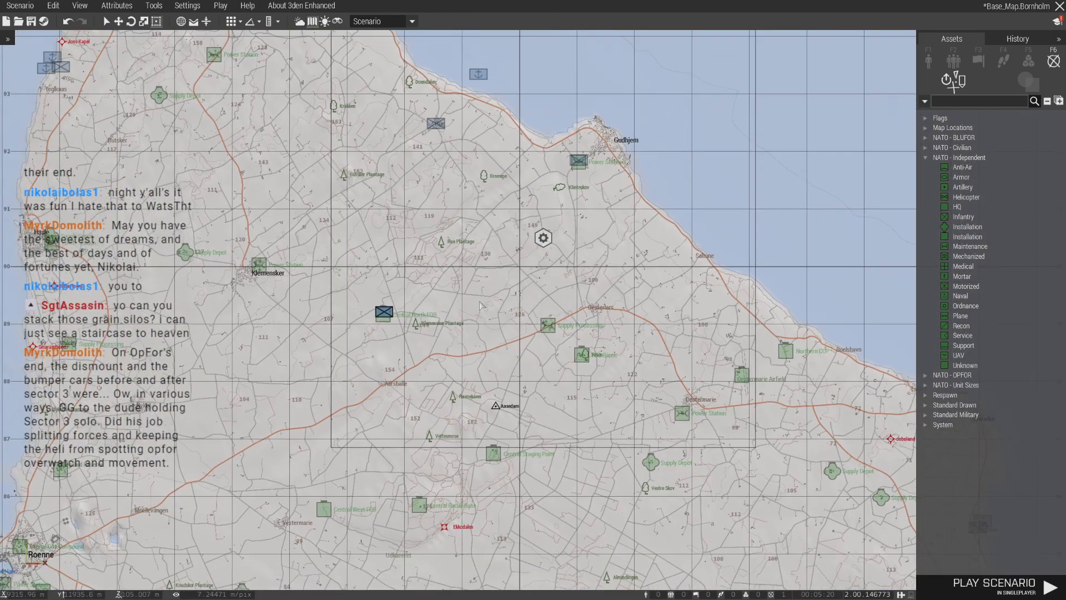
right_drag(479, 301, 477, 300)
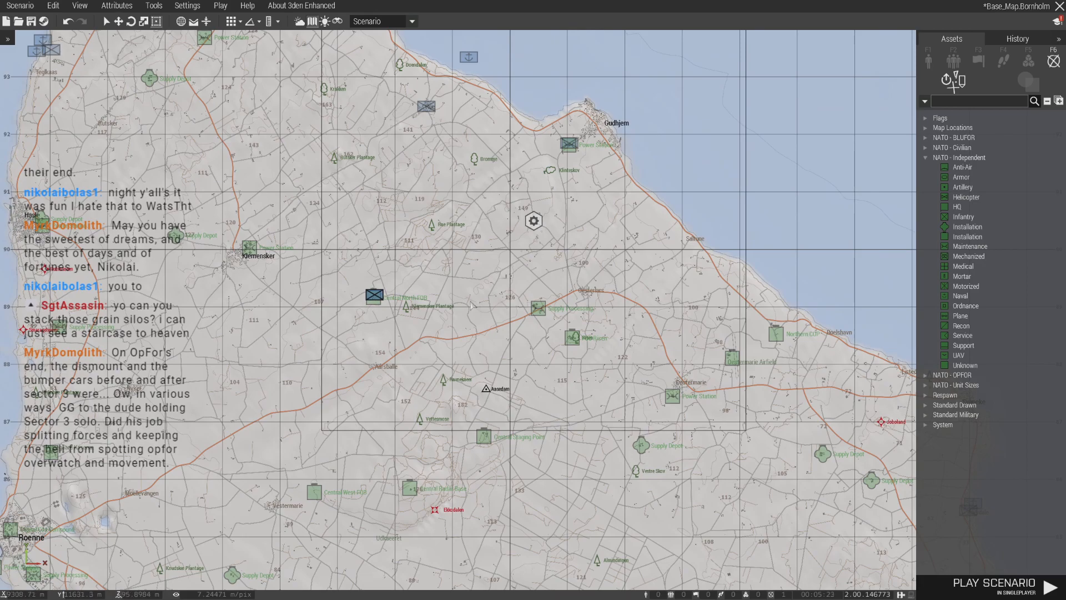
scroll(533, 240, down, 5)
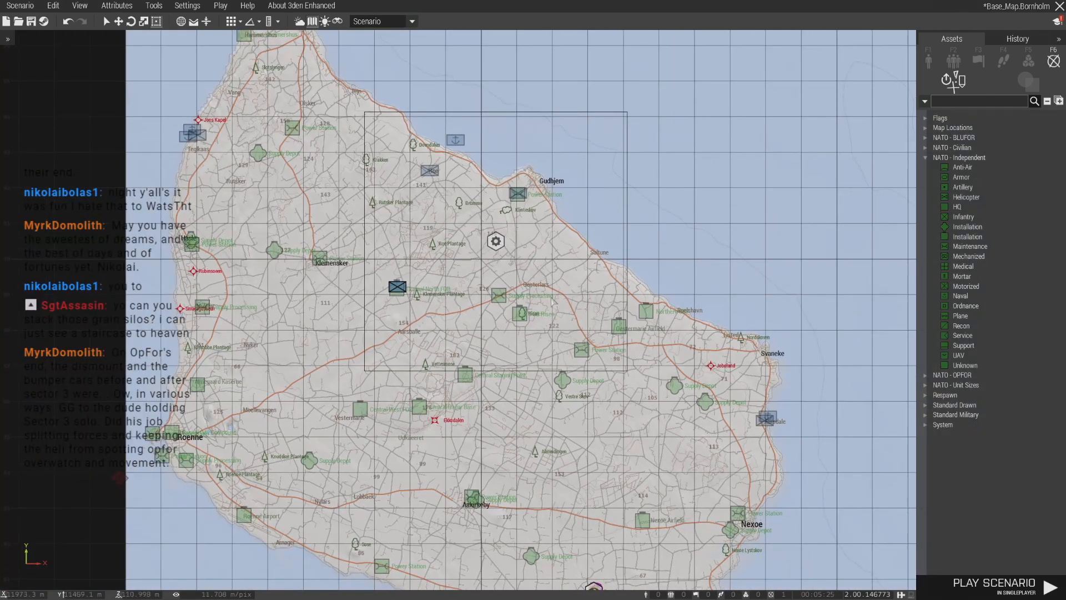
- Edit the attributes of the Power Station marker southwest of Gudhjem
scroll(530, 238, up, 4)
scroll(488, 201, up, 3)
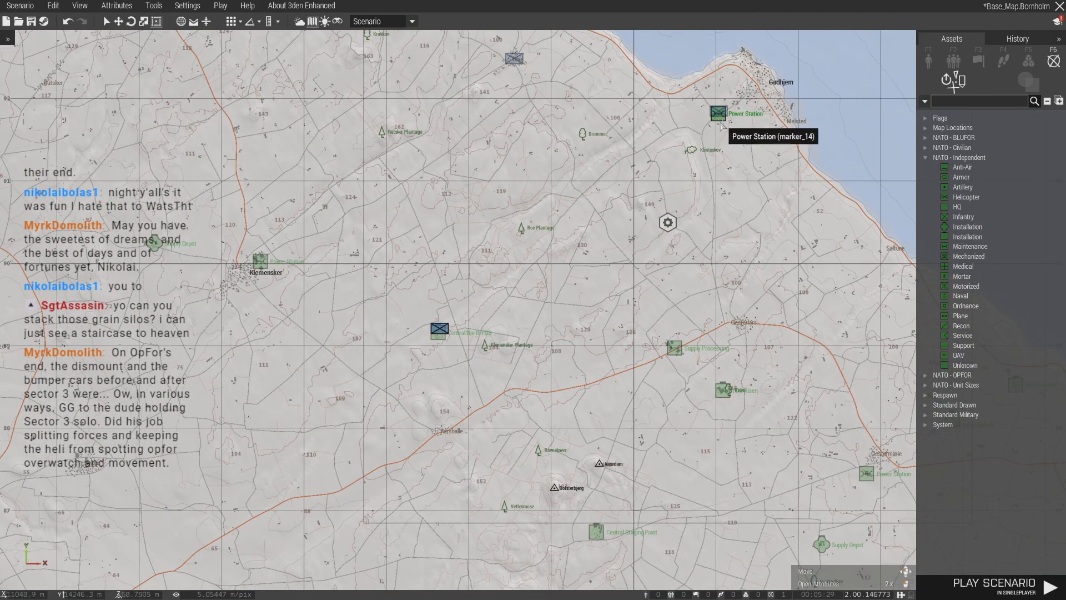
double_click(719, 117)
click(520, 244)
click(508, 362)
click(606, 503)
- Edit the attributes of the Central North FOB marker
scroll(497, 333, up, 3)
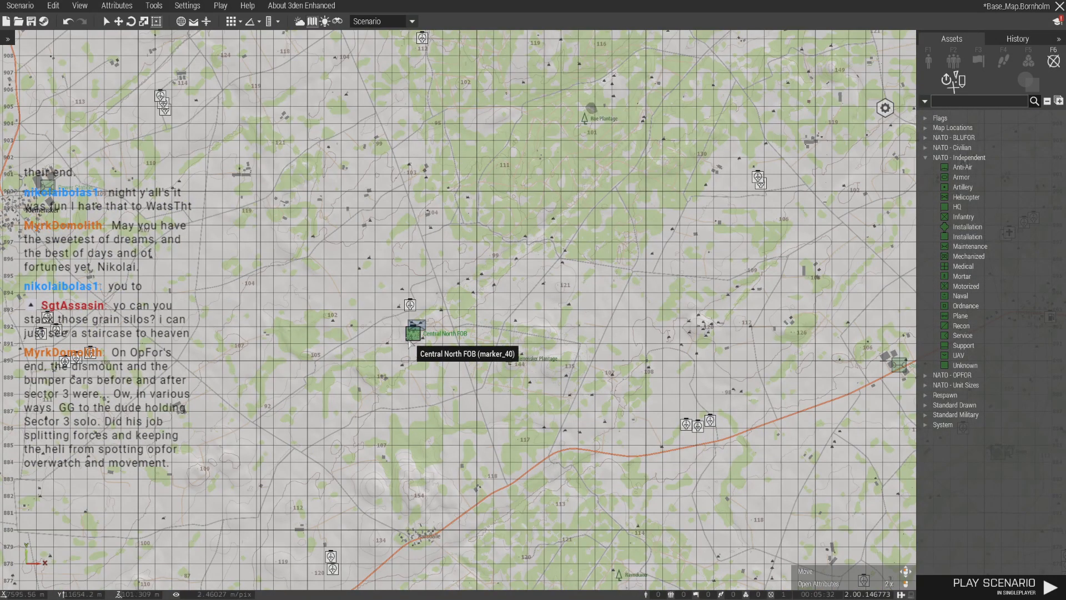
double_click(414, 331)
click(525, 245)
click(506, 354)
click(597, 506)
- Delete the vehicles parked between the silos and warehouses at the old southern base, keeping the two Qilin vehicles
scroll(414, 332, down, 8)
right_drag(439, 286, 384, 145)
scroll(527, 426, up, 5)
key(m)
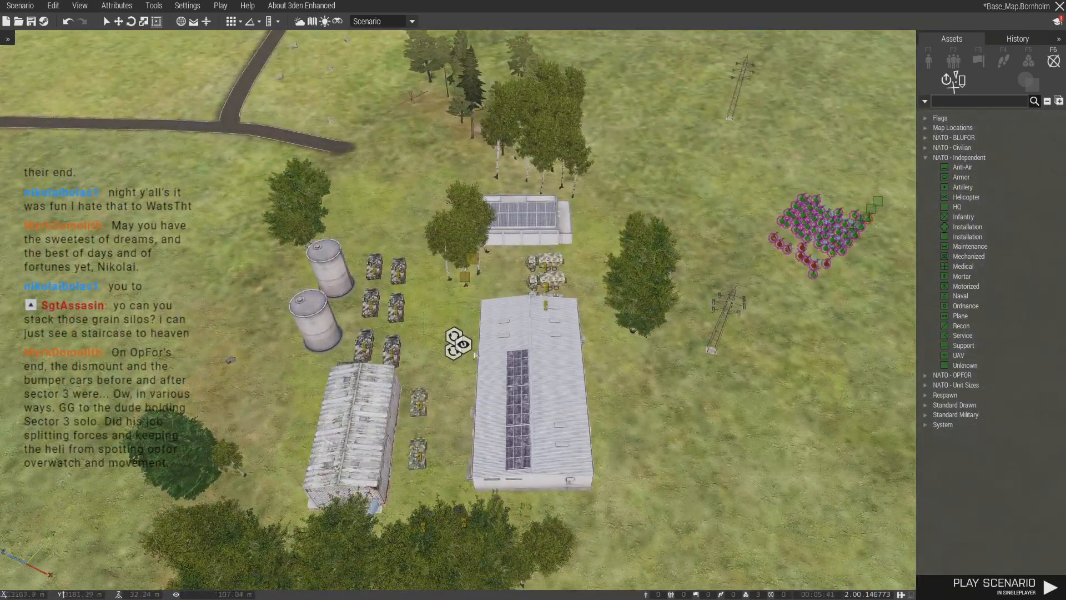
drag(463, 344, 747, 220)
drag(465, 276, 656, 214)
drag(522, 501, 573, 525)
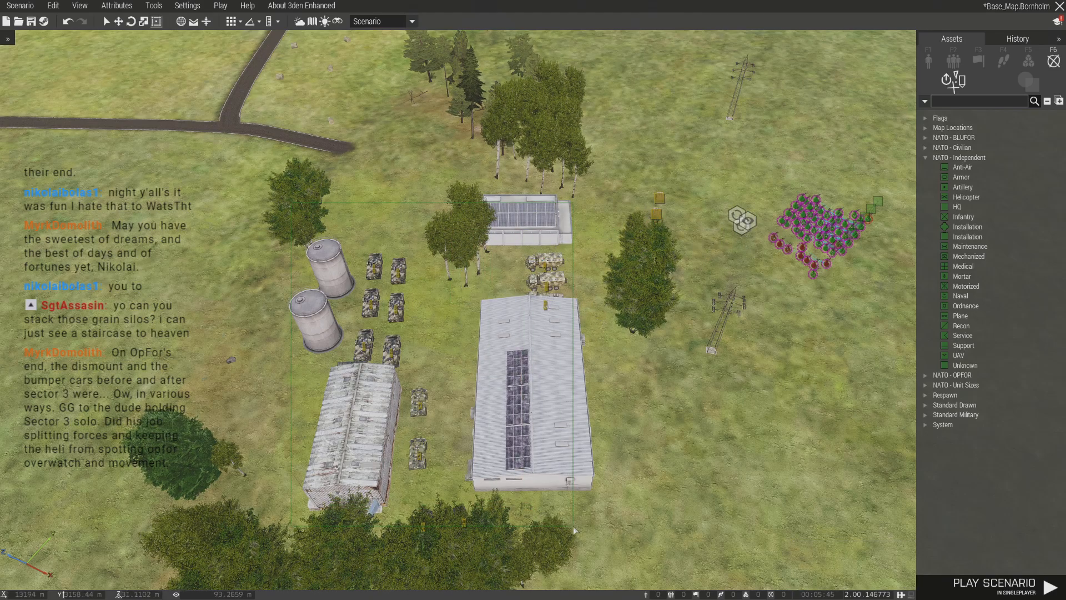
key(Delete)
key(ctrl+z)
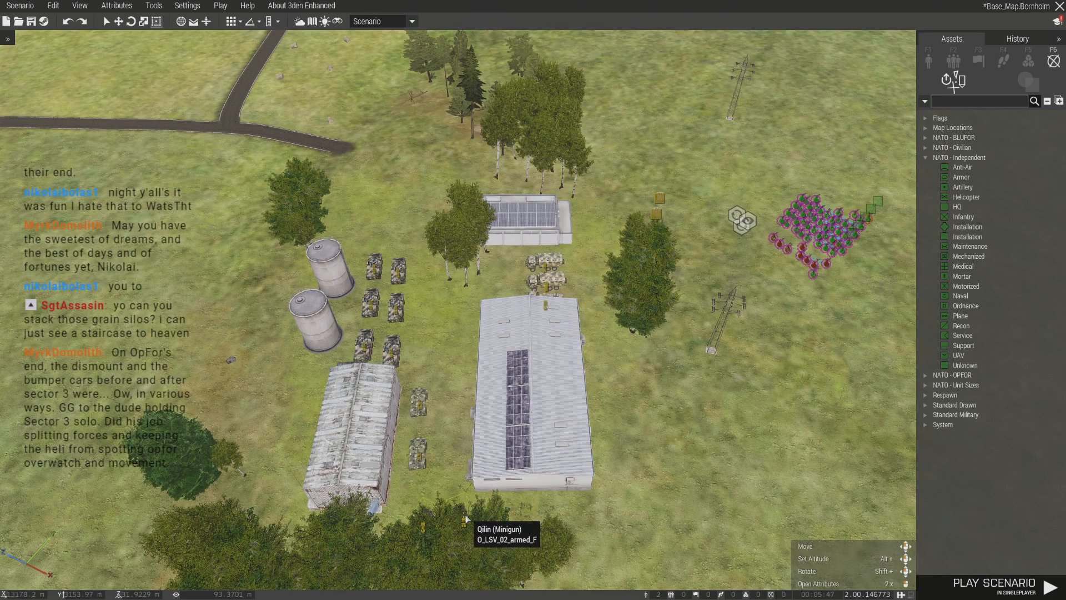
key(ctrl+y)
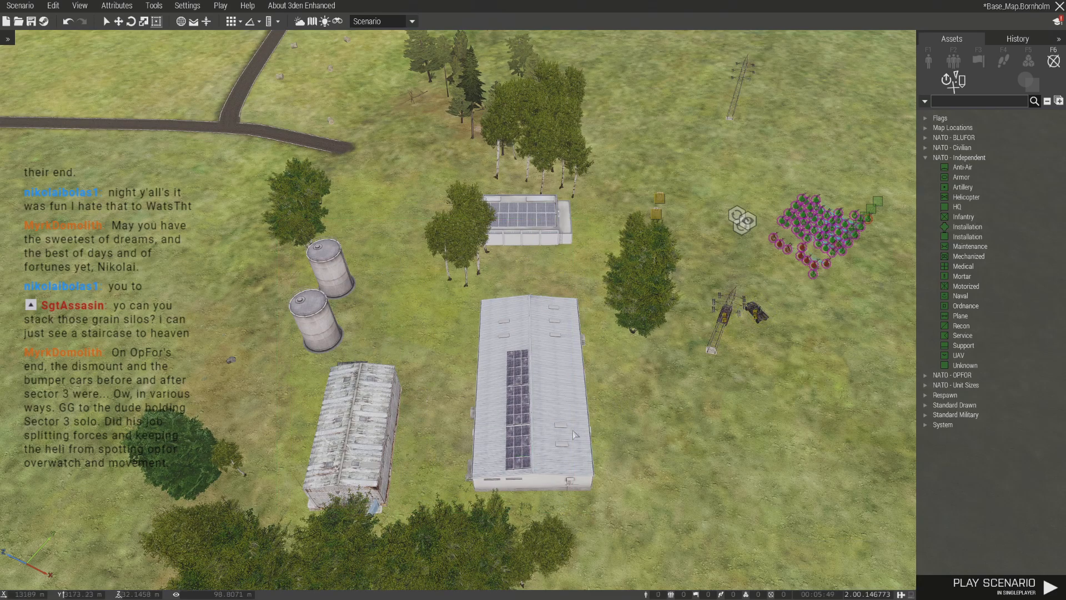
- Cut the remaining infantry groups, Qilins, crates and modules from the southern base and paste them on the grass at Oestermarie Airfield
key(ctrl+a)
key(Delete)
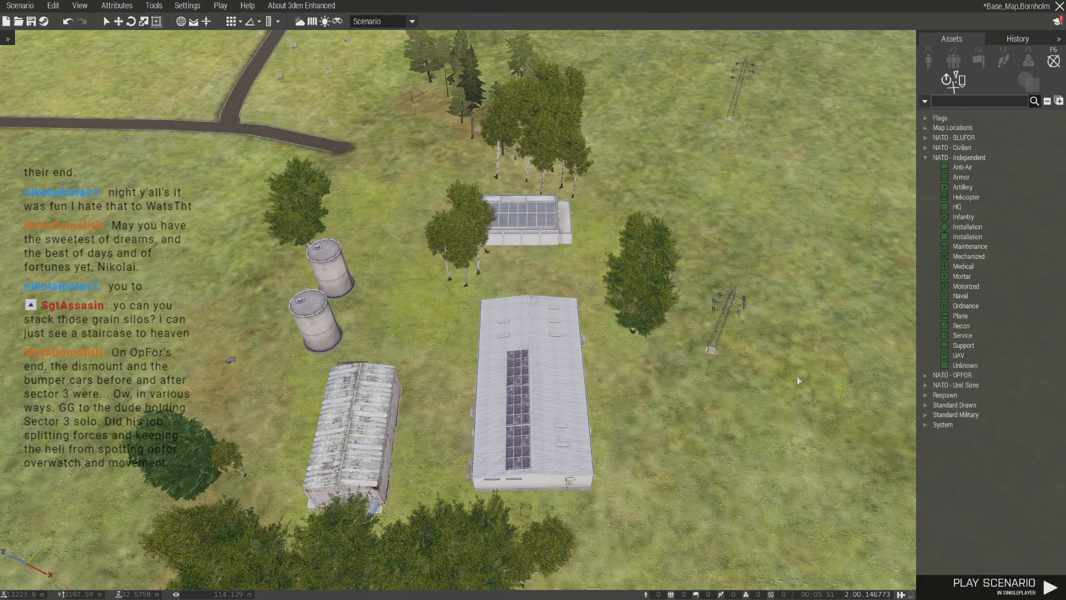
key(m)
key(m)
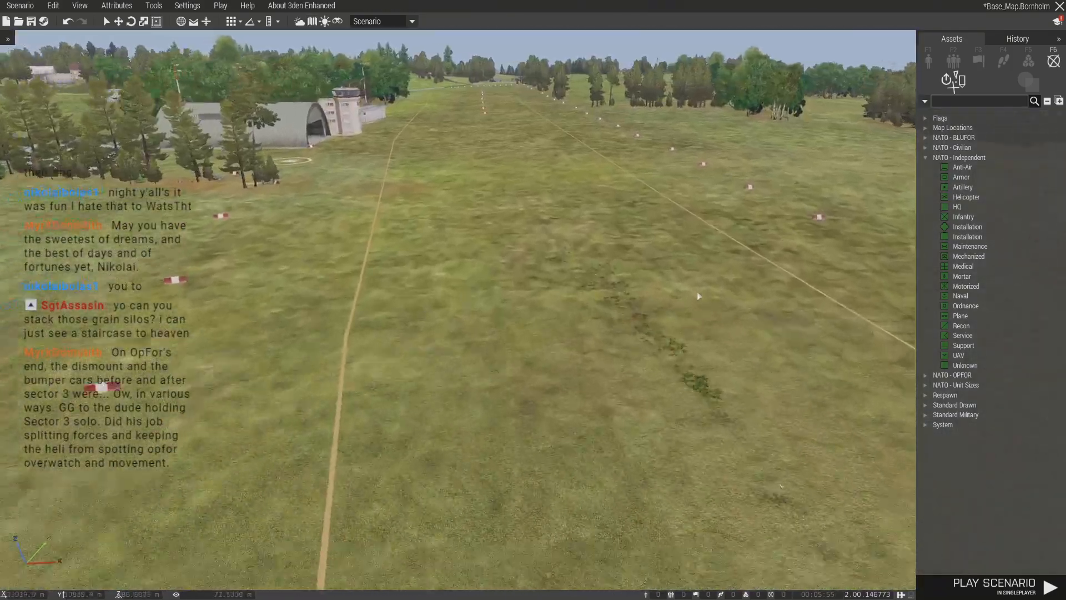
key(w)
right_drag(698, 296, 656, 244)
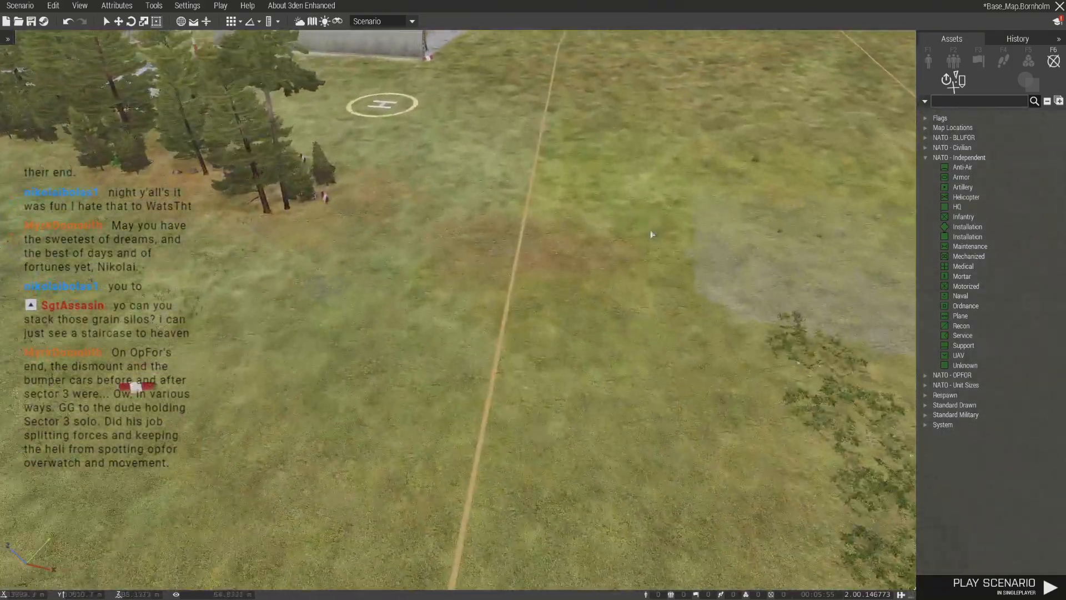
key(ctrl+v)
scroll(586, 372, down, 1)
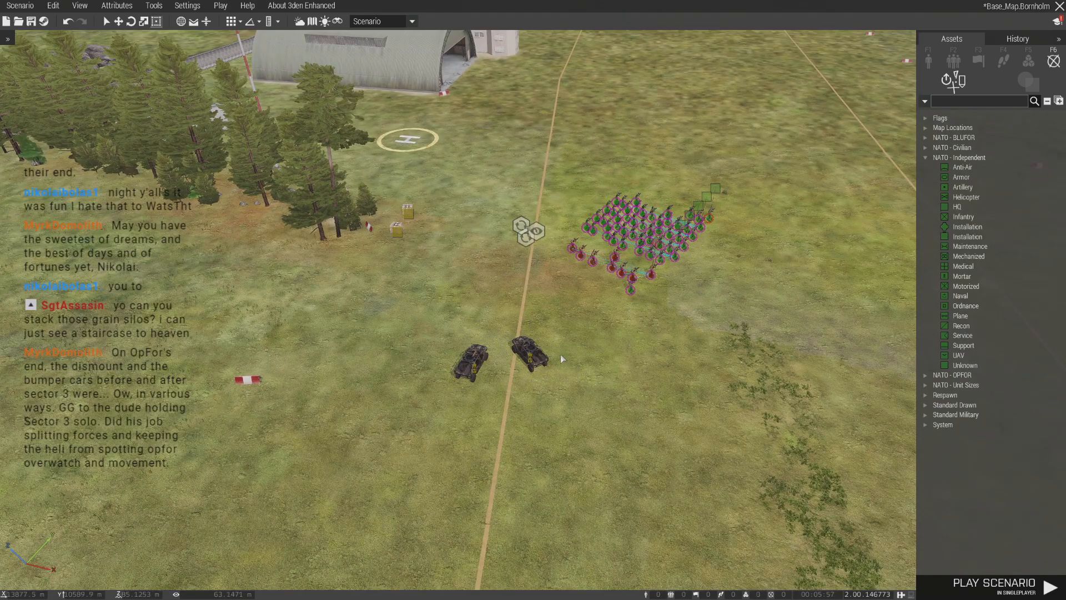
- Examine the infantry groups, the two Qilins and the modules at the airfield from close up
scroll(603, 350, up, 3)
right_drag(588, 335, 511, 369)
ctrl+drag(513, 354, 431, 311)
click(481, 385)
right_drag(481, 385, 445, 323)
scroll(535, 362, up, 2)
scroll(444, 322, down, 5)
scroll(439, 249, up, 1)
drag(422, 238, 432, 206)
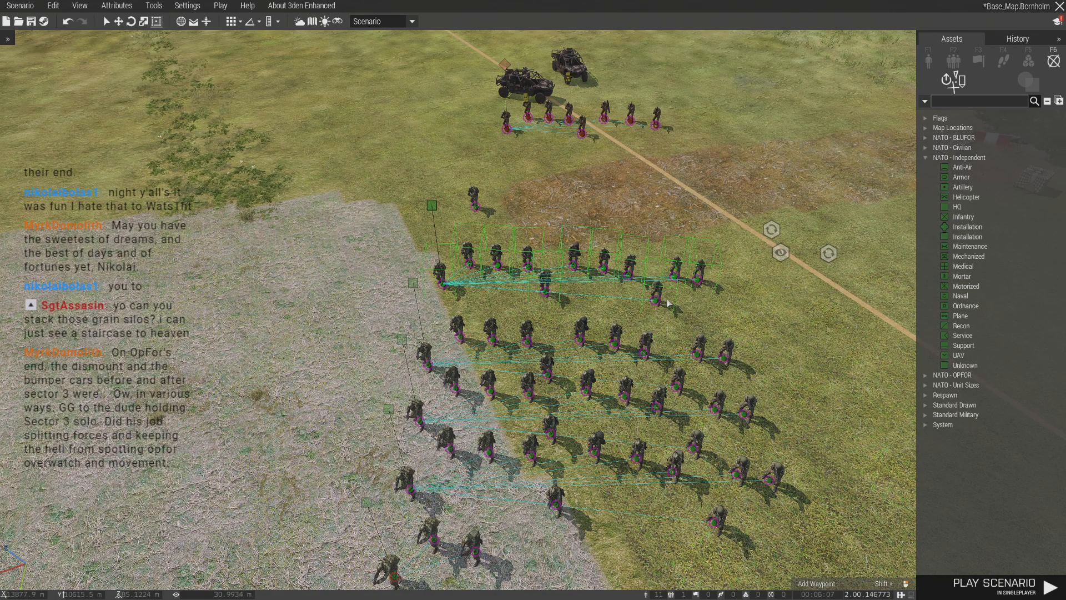
click(736, 308)
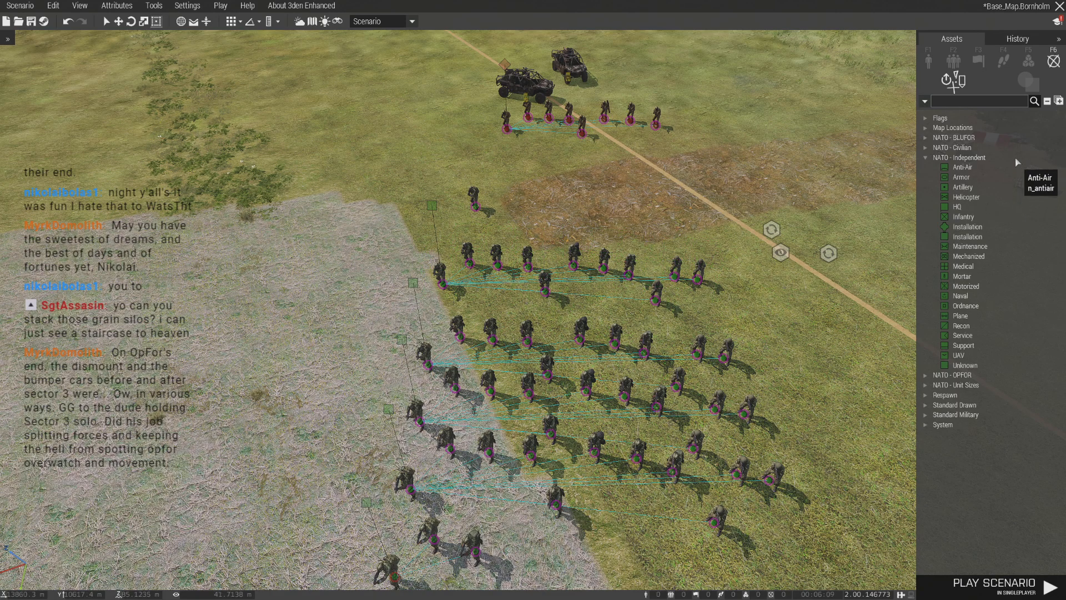
- Place an AAF CH-49 Mohawk helicopter on the grey ground beside the infantry groups at the airfield
click(928, 63)
key(a)
click(936, 197)
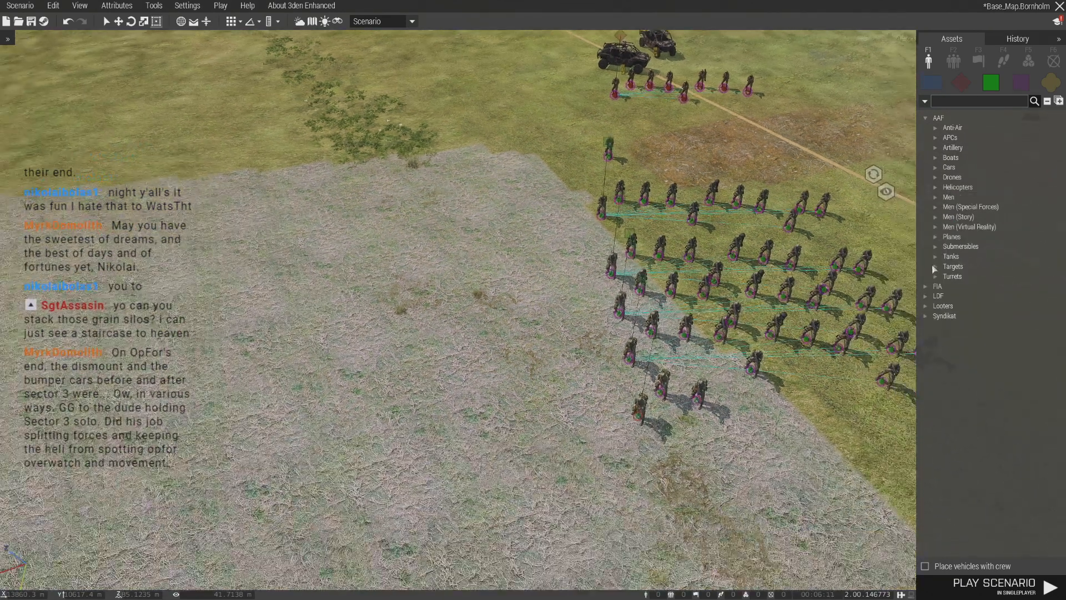
click(936, 187)
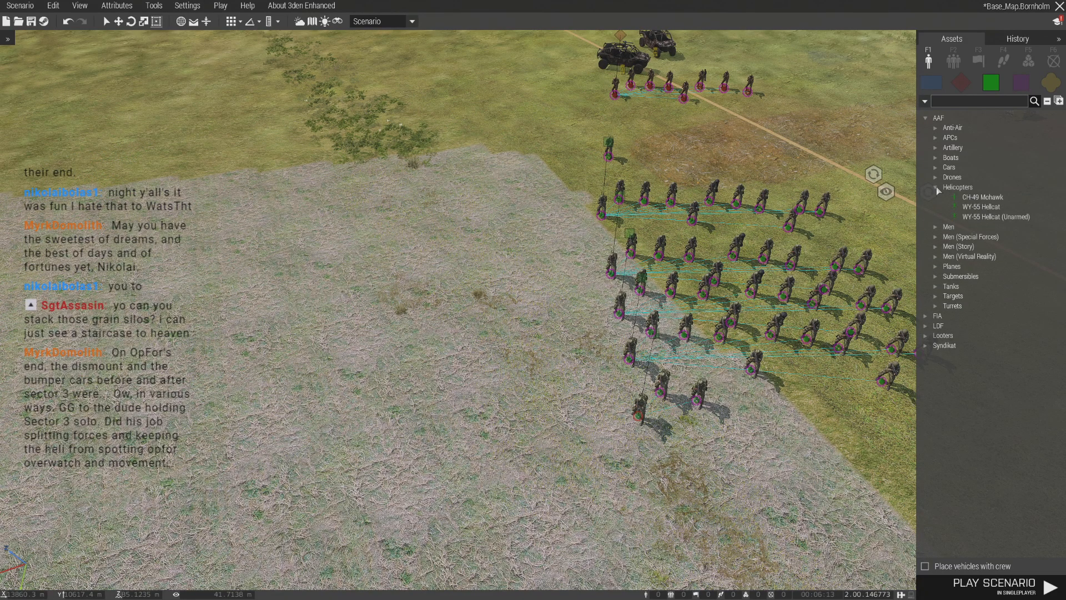
click(982, 209)
key(a)
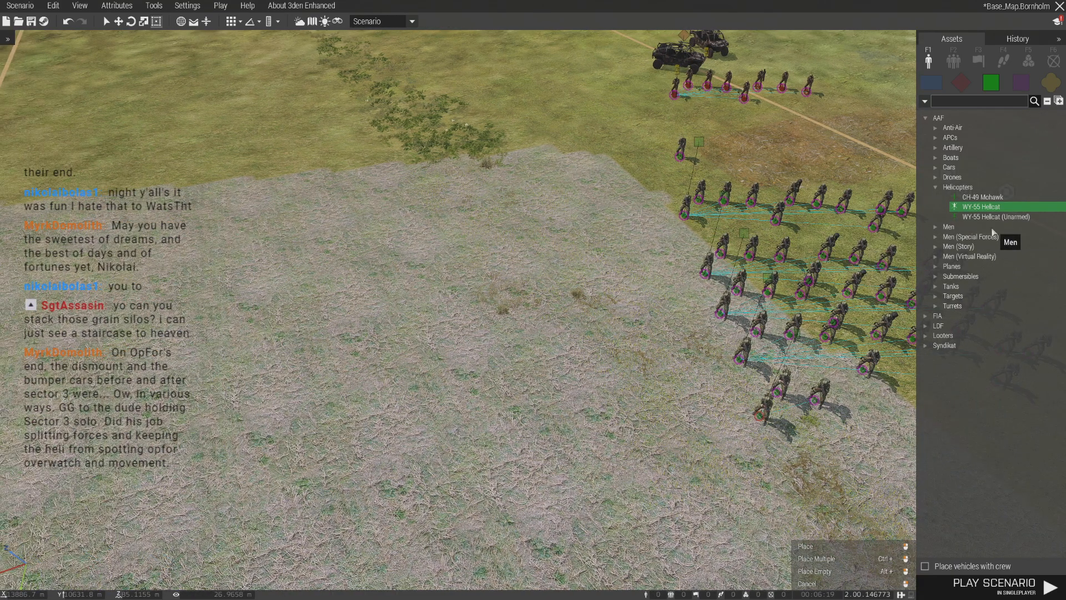
key(d)
click(975, 198)
key(a)
key(s)
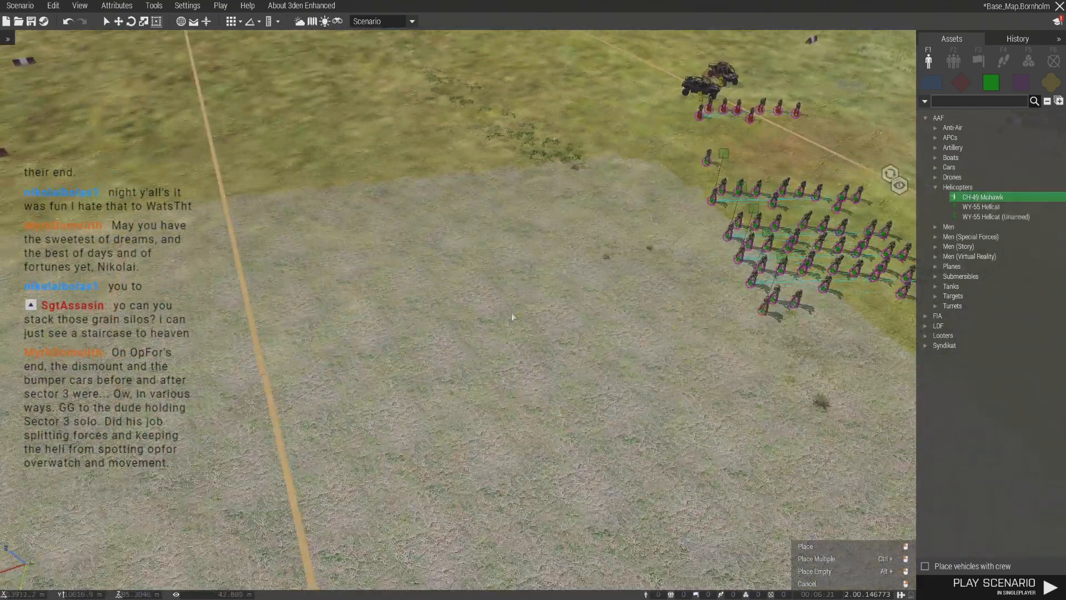
click(512, 317)
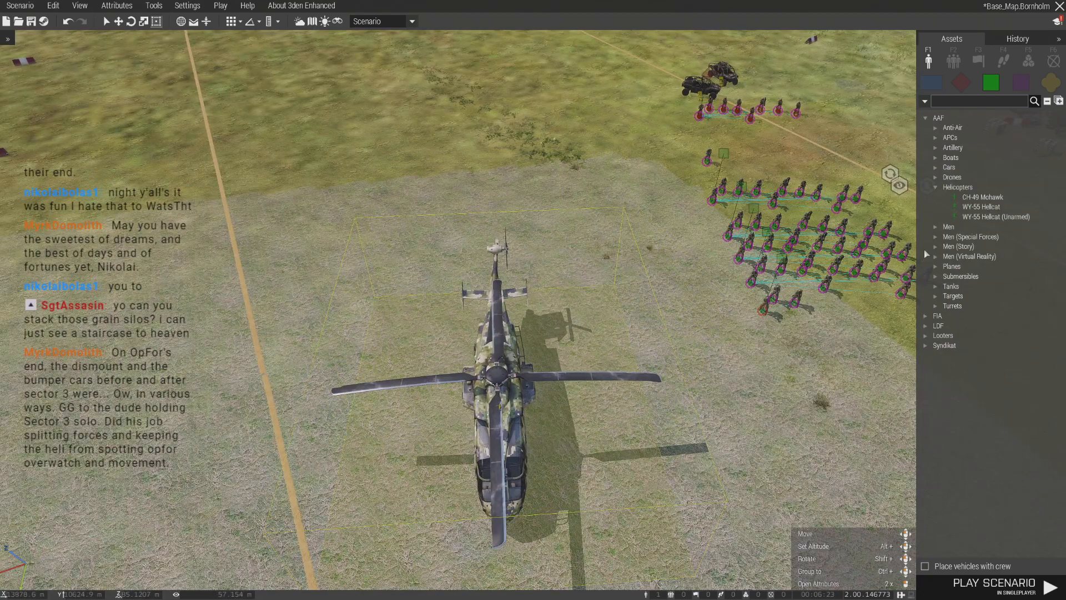
- Place an AAF WY-55 Hellcat helicopter on the grey ground near the CH-49 Mohawk
key(w)
key(d)
click(985, 210)
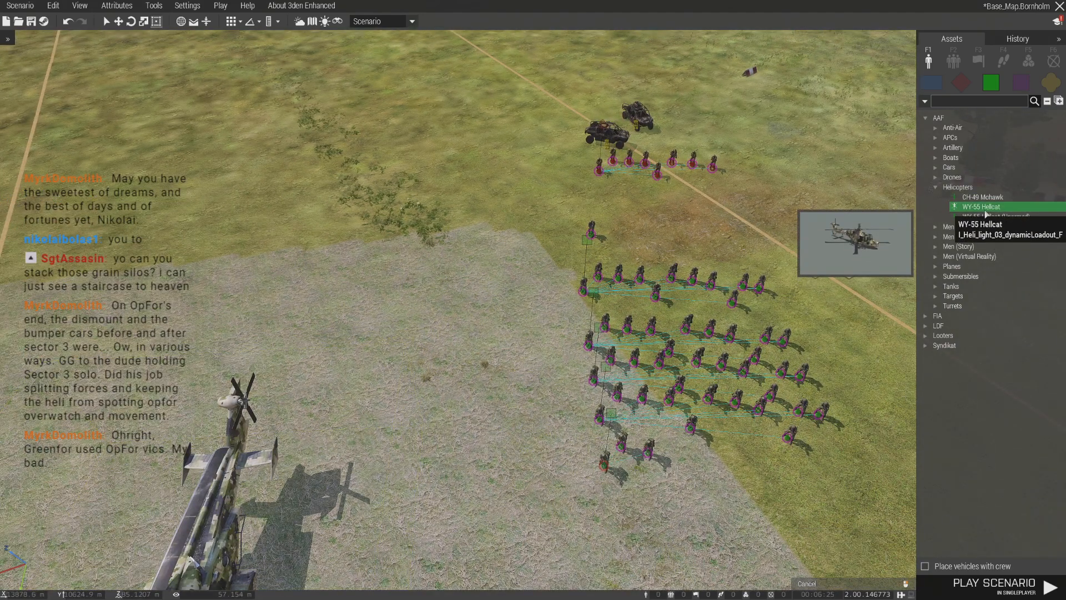
key(a)
scroll(545, 239, up, 3)
click(528, 238)
shift+drag(528, 238, 403, 221)
click(538, 307)
scroll(538, 309, down, 3)
key(d)
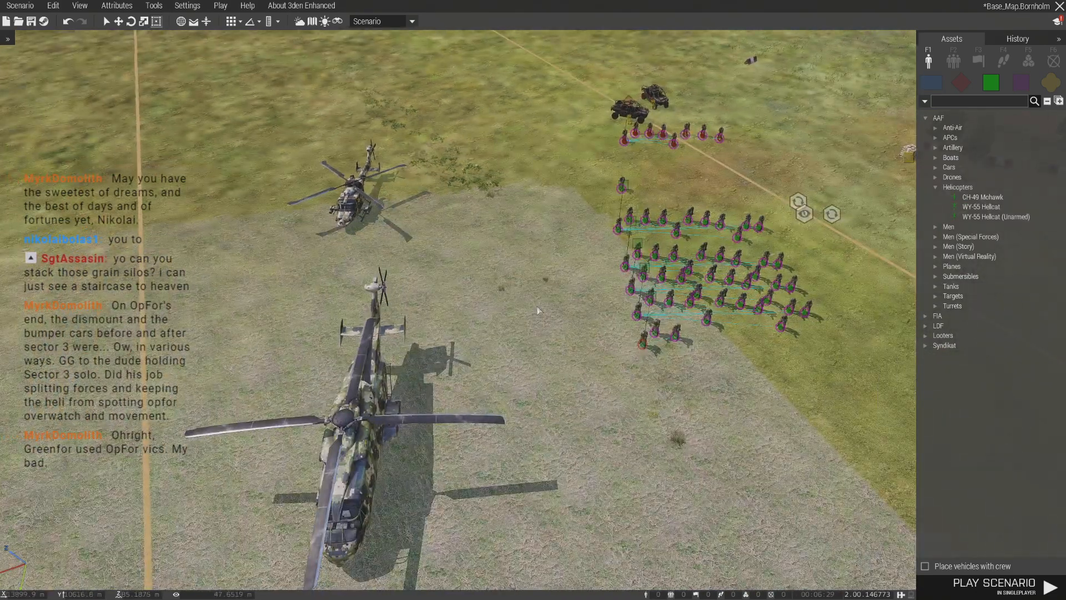
- Try to load the infantry squad standing apart from the others into the WY-55 Hellcat
key(w)
key(d)
right_drag(537, 307, 386, 297)
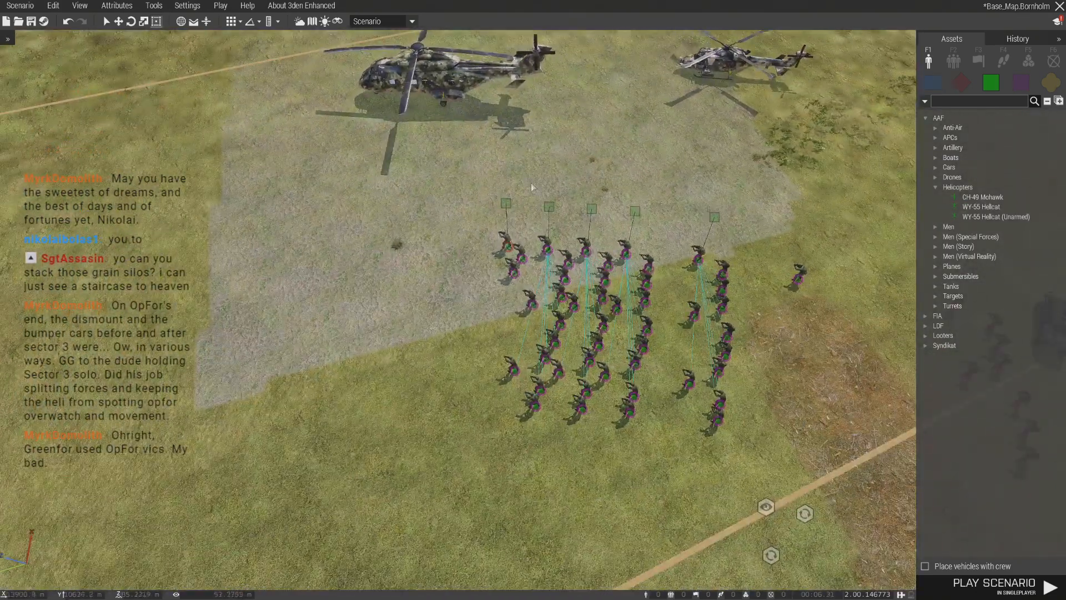
drag(717, 244, 735, 247)
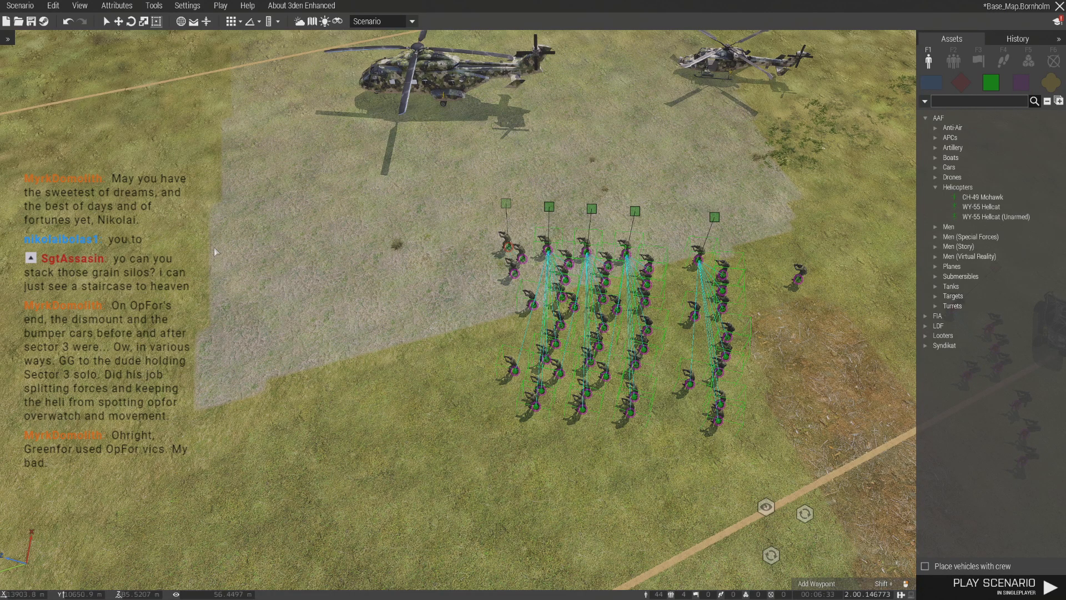
click(825, 246)
key(ctrl+v)
drag(683, 145, 708, 72)
click(715, 218)
drag(704, 275, 732, 75)
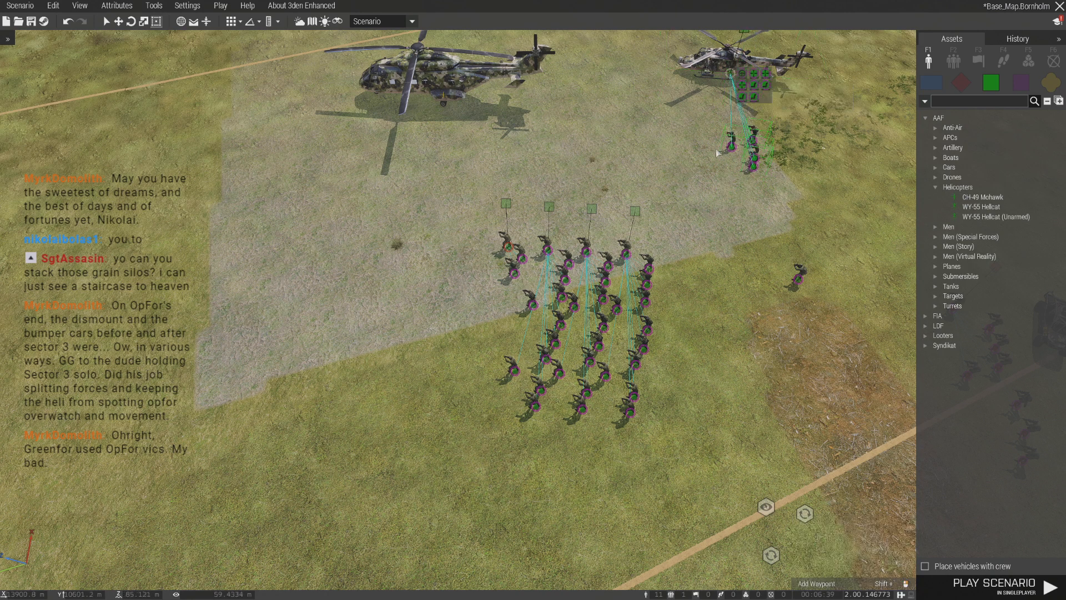
- Put a second single soldier beside the lone soldier on the grass near the squads
scroll(700, 181, up, 5)
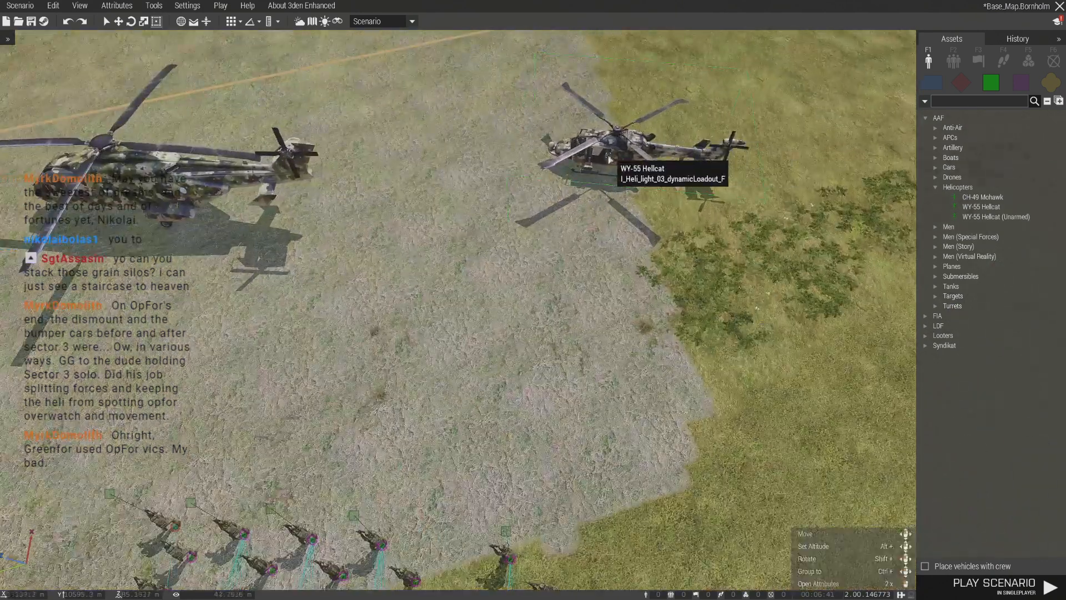
scroll(631, 178, down, 4)
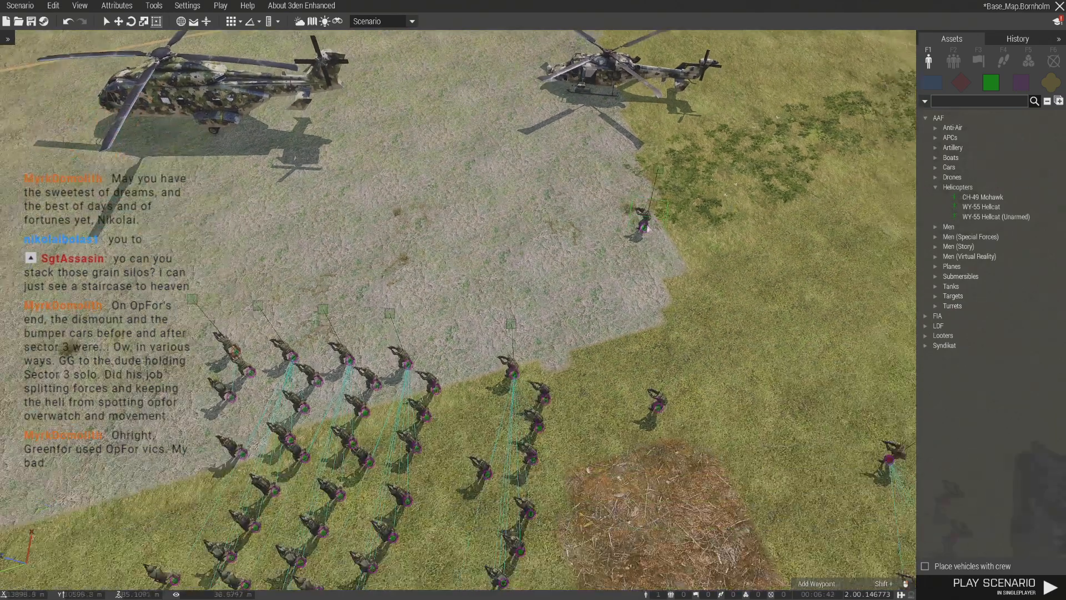
mouse_move(646, 230)
mouse_down()
mouse_move(684, 305)
mouse_move(709, 401)
mouse_up()
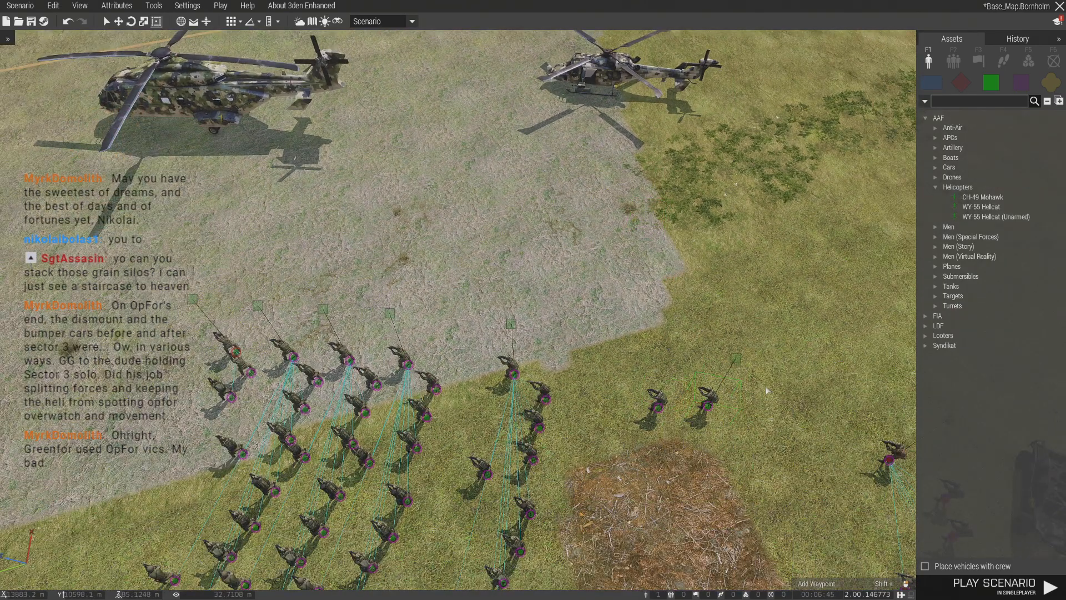
- Clear the two Qilin vehicles from beside the red infantry group on the airfield grass
click(700, 433)
right_drag(701, 434, 387, 373)
scroll(505, 363, down, 4)
scroll(436, 370, up, 6)
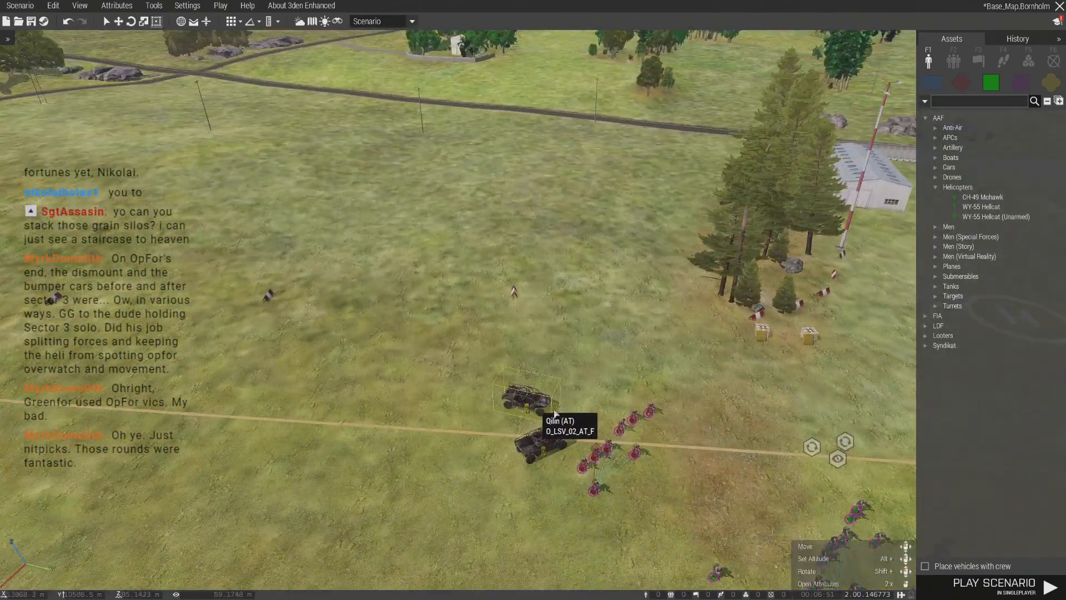
shift+drag(540, 407, 629, 375)
drag(522, 417, 519, 415)
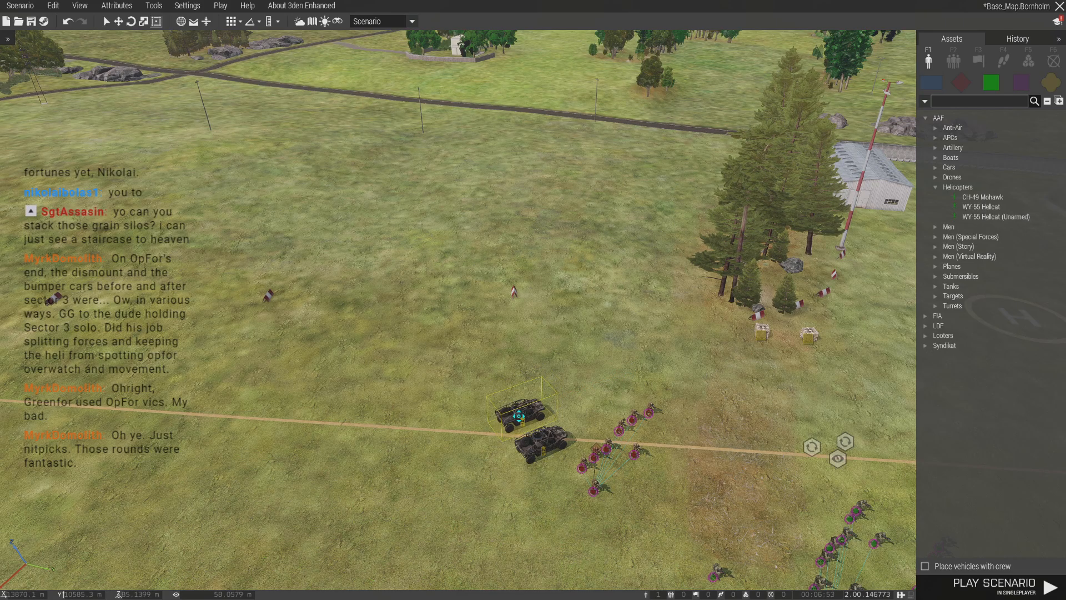
drag(547, 485, 680, 372)
key(d)
scroll(722, 378, up, 4)
shift+drag(681, 373, 657, 468)
right_drag(657, 468, 664, 389)
key(d)
drag(665, 385, 453, 294)
key(w)
key(w)
- Move the command team and the Alpha squad away from the other squads across the grey ground
click(588, 391)
key(a)
right_drag(589, 391, 465, 429)
scroll(453, 255, up, 5)
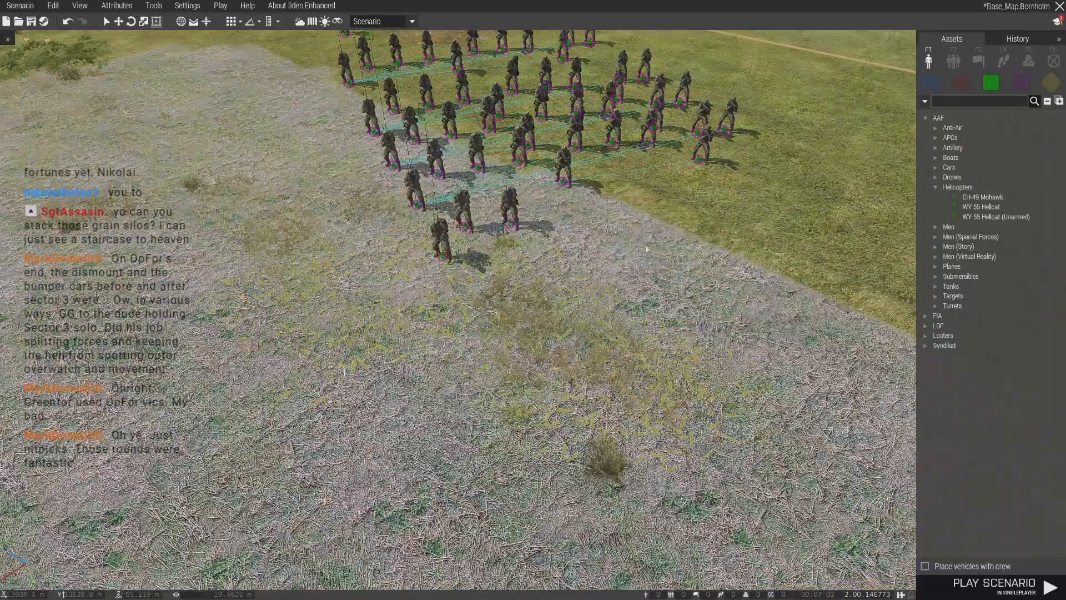
key(d)
key(w)
scroll(315, 254, down, 4)
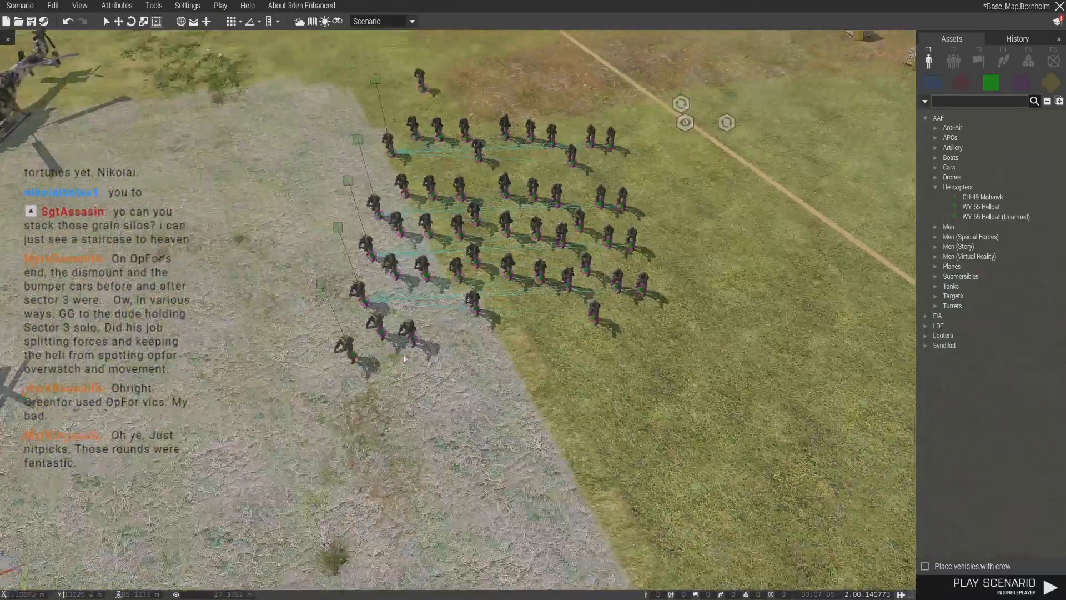
drag(355, 351, 364, 448)
click(341, 223)
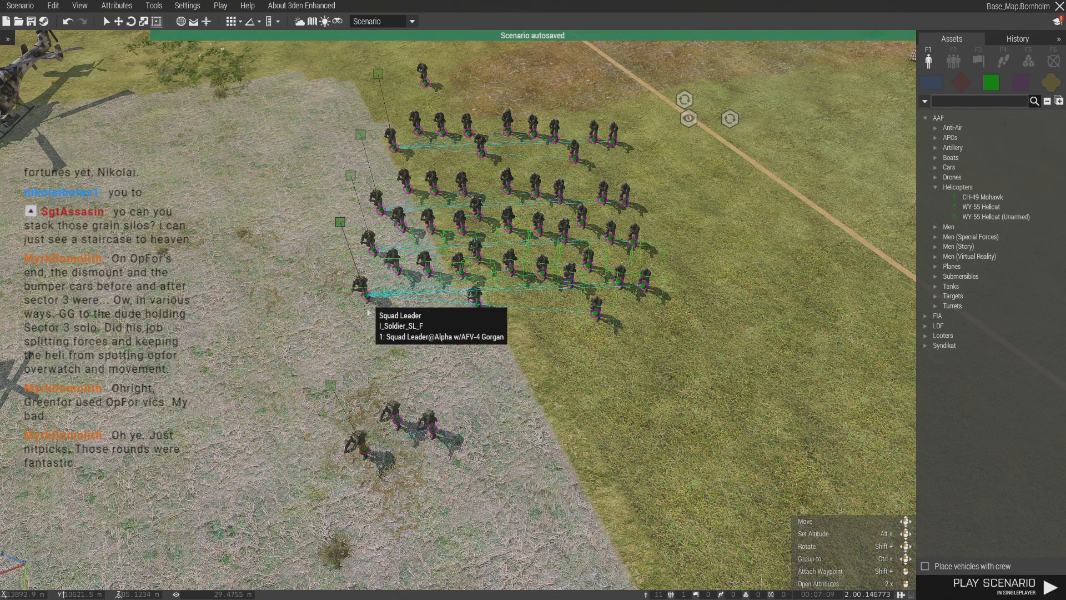
drag(366, 296, 371, 362)
- Delete three soldiers from the rear end of each of the four infantry squads, keeping eight per squad
click(607, 344)
scroll(613, 316, up, 3)
drag(614, 314, 678, 391)
key(Delete)
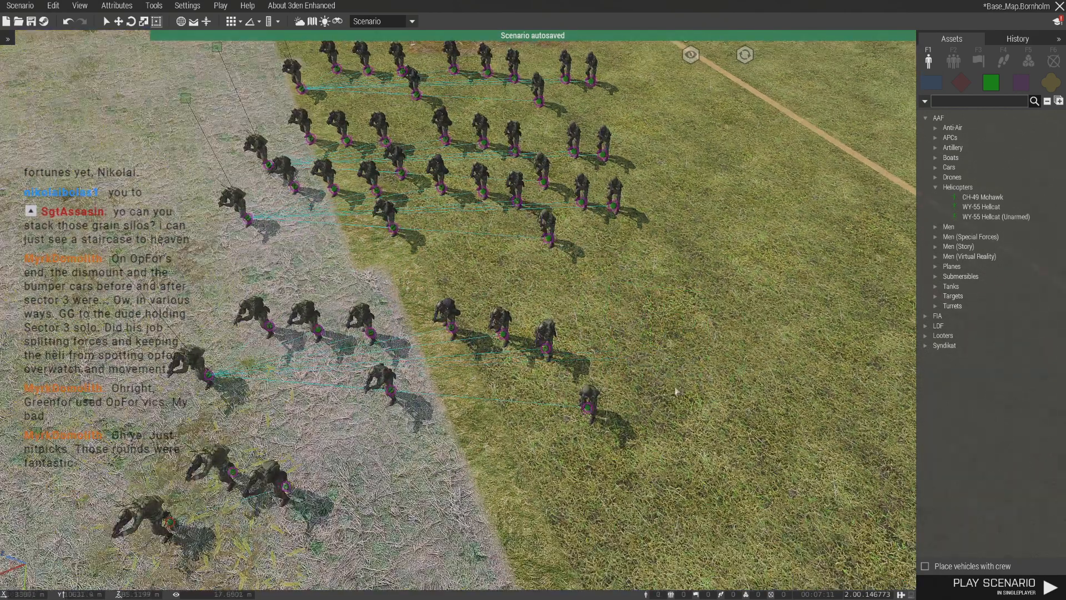
key(Delete)
click(581, 202)
key(Delete)
click(613, 205)
key(Delete)
click(547, 240)
key(Delete)
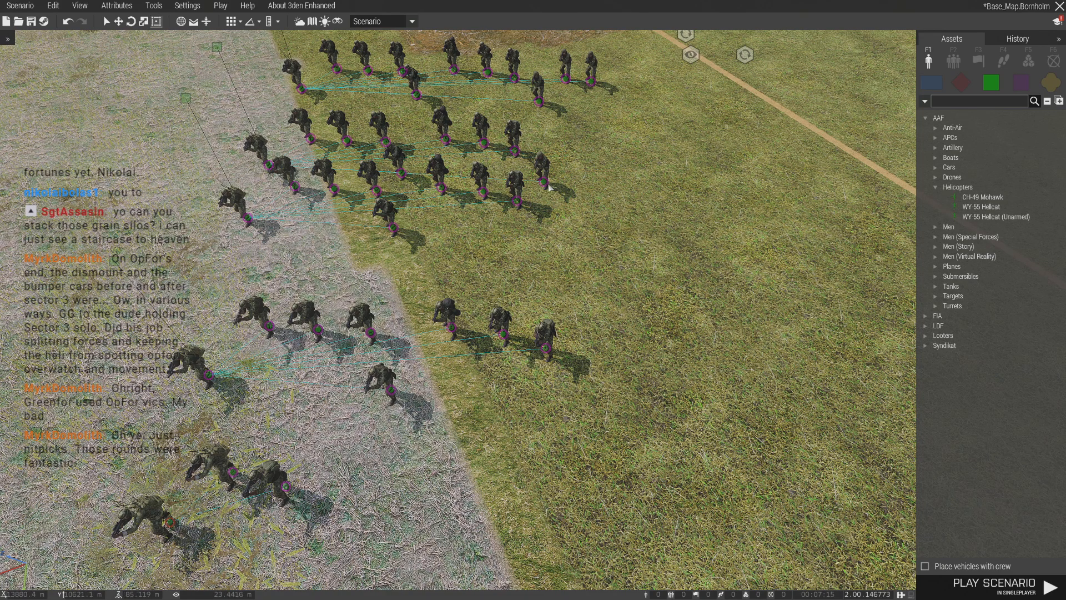
click(548, 186)
key(Delete)
drag(536, 115, 531, 115)
key(Delete)
- Move the Bravo, Charlie and Delta squads together so their leaders line up behind the Alpha squad
scroll(548, 135, down, 5)
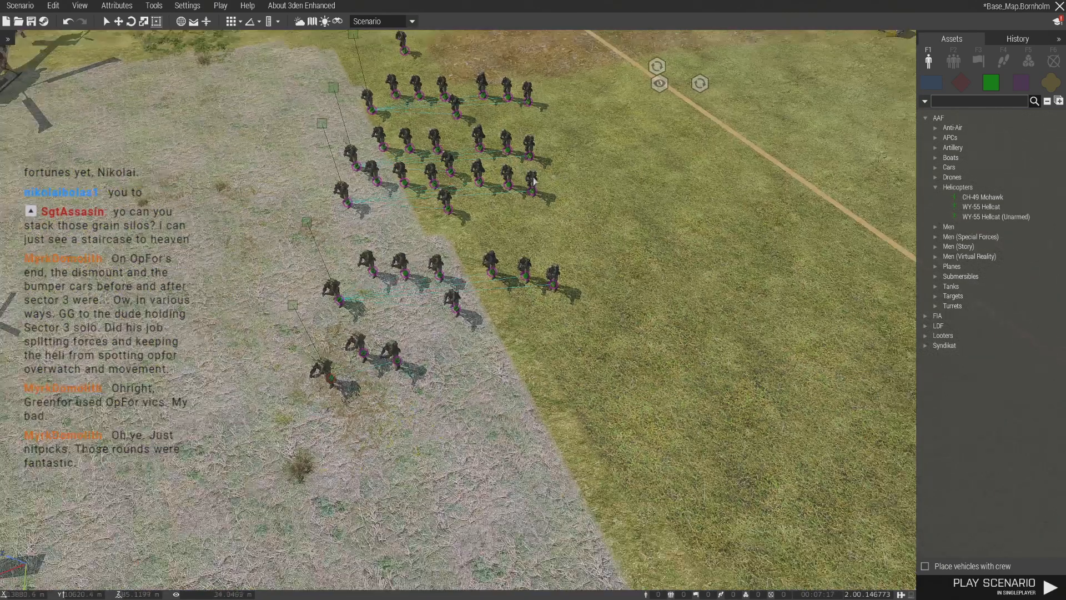
key(a)
key(w)
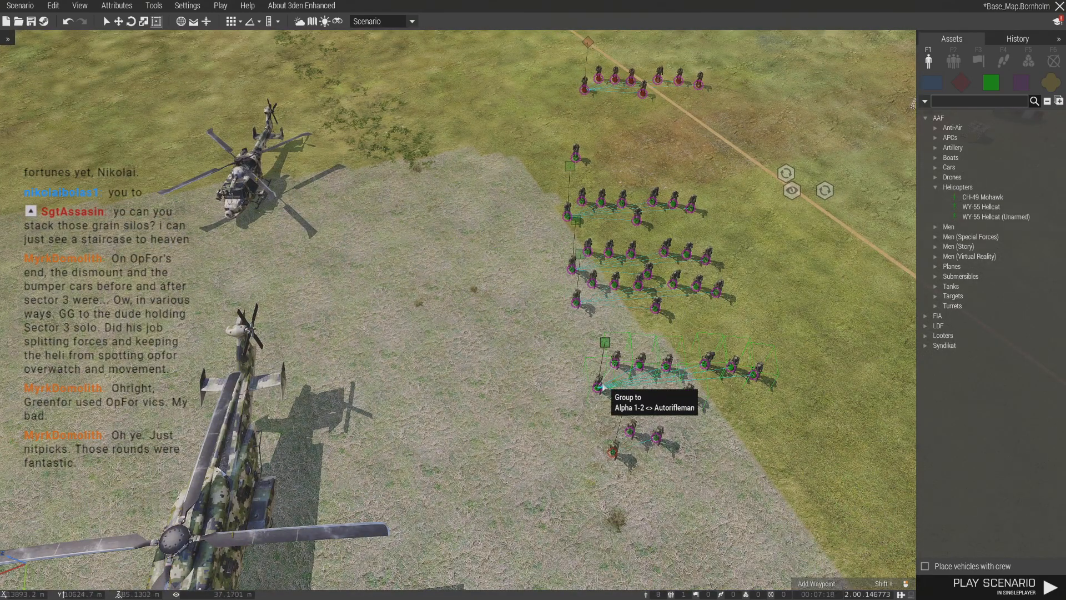
key(w)
key(d)
drag(528, 366, 522, 434)
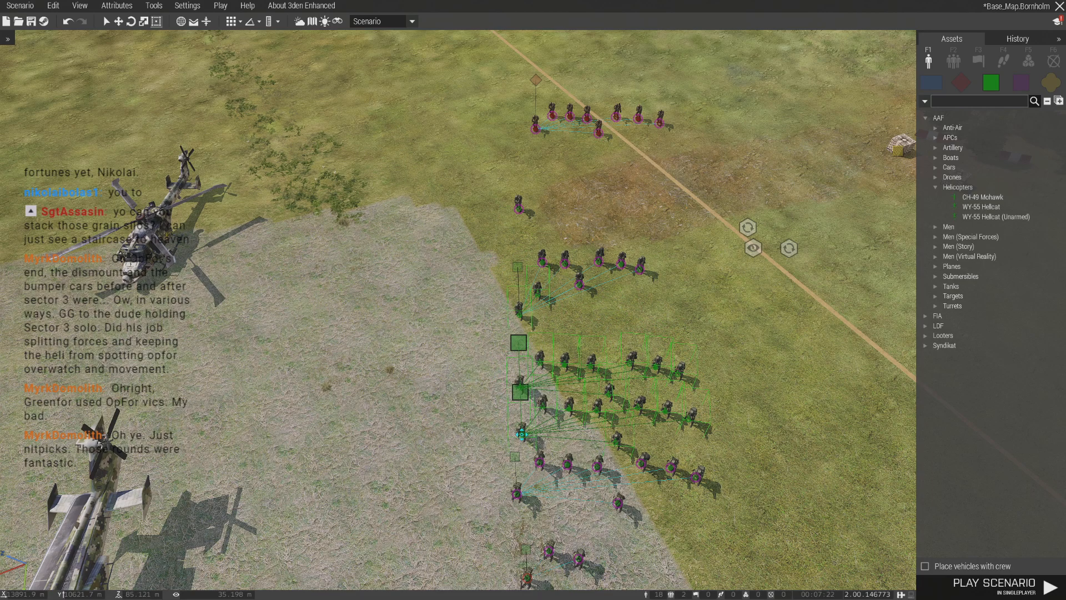
key(ctrl+z)
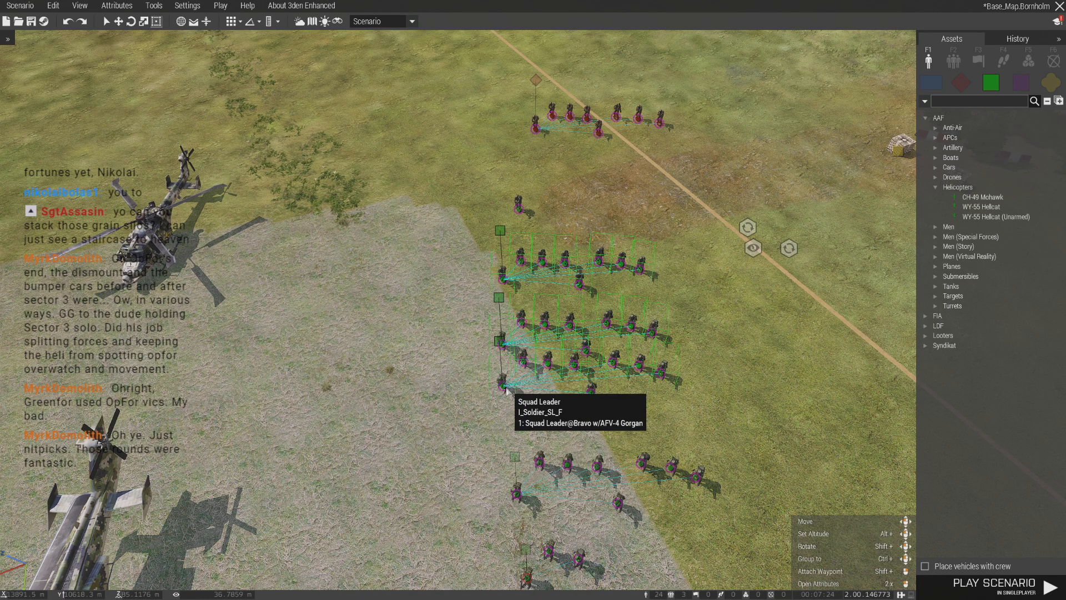
drag(506, 388, 530, 438)
click(747, 419)
key(s)
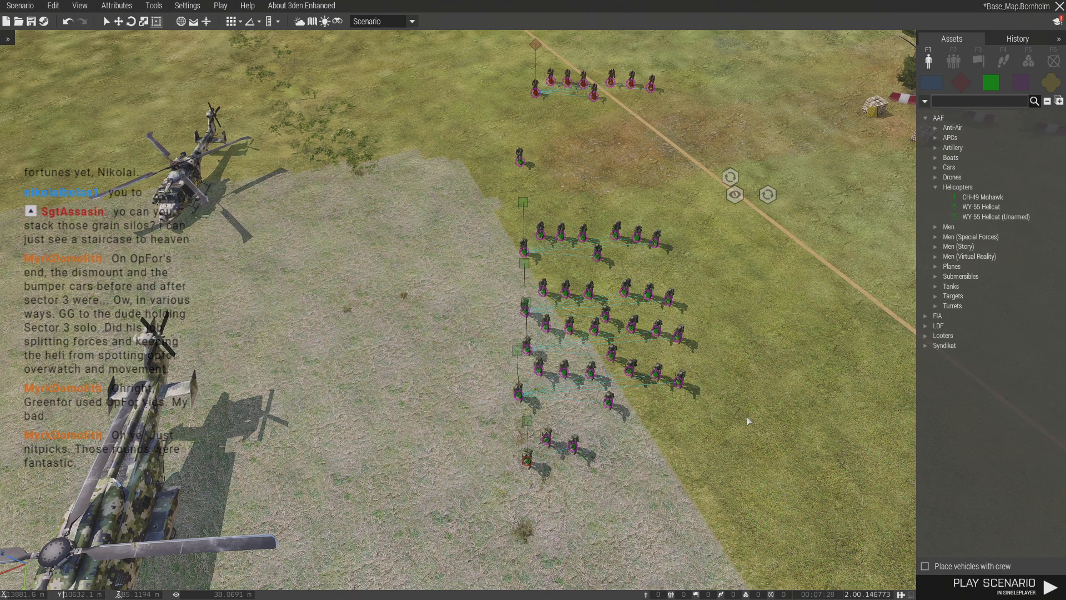
- Move the lone soldier from the squads to the grass beside the WY-55 Hellcat
key(w)
scroll(513, 285, up, 2)
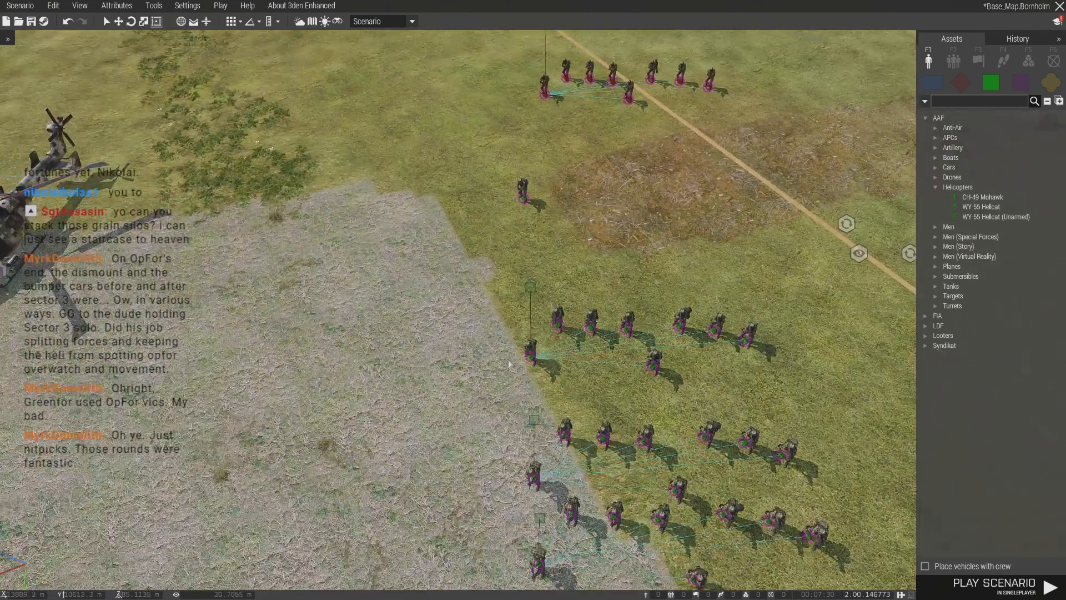
click(524, 199)
drag(527, 203, 309, 139)
- Duplicate the Delta squad on the grass behind it and change the copied leader's role description to the callsign starting with E
click(527, 298)
click(532, 286)
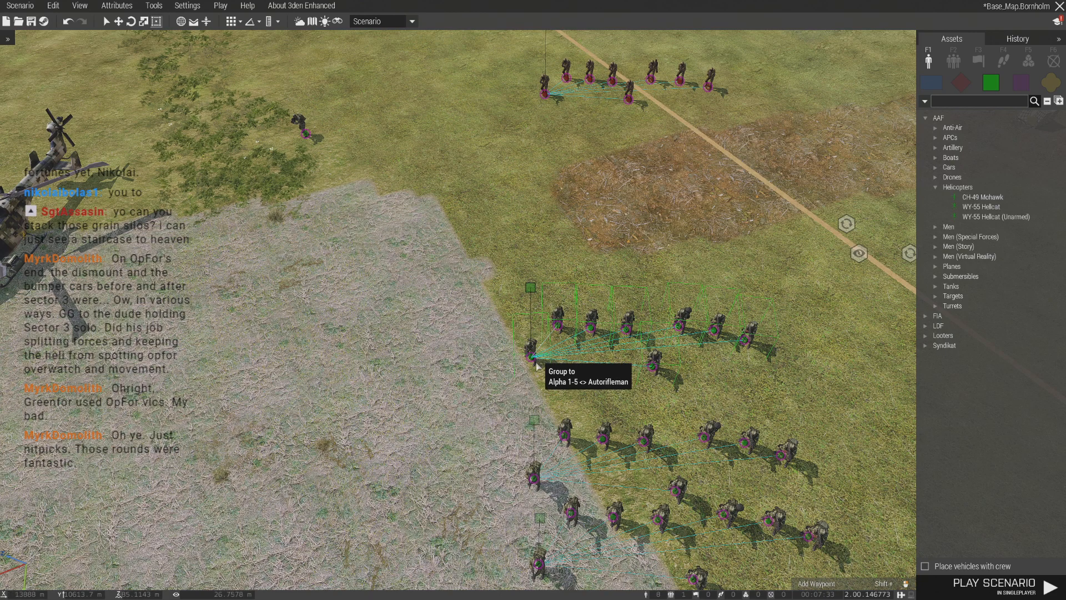
drag(535, 365, 545, 308)
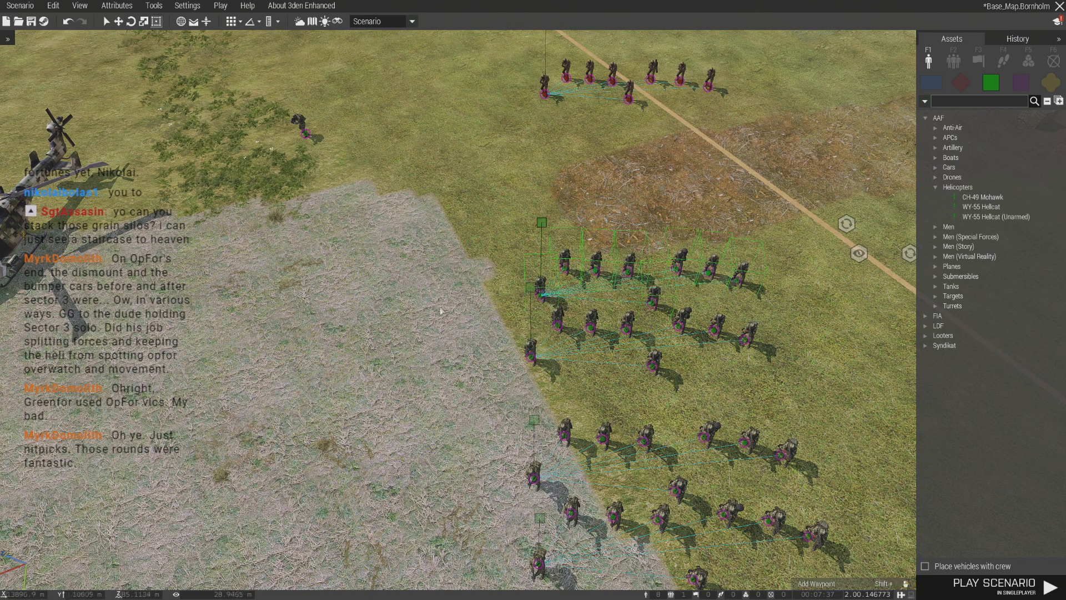
double_click(542, 302)
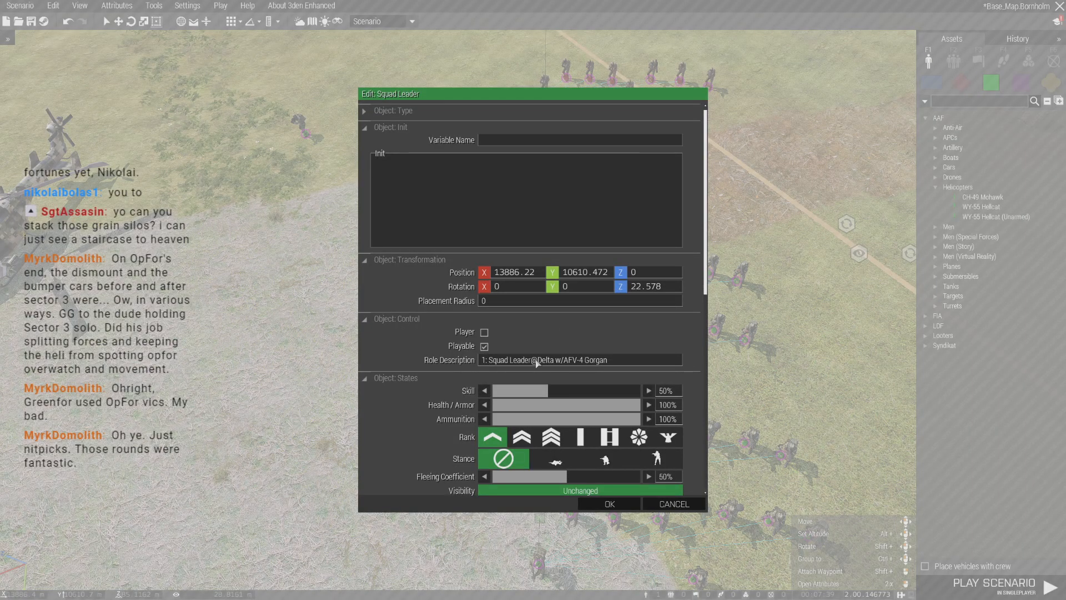
text(Echo)
key(Return)
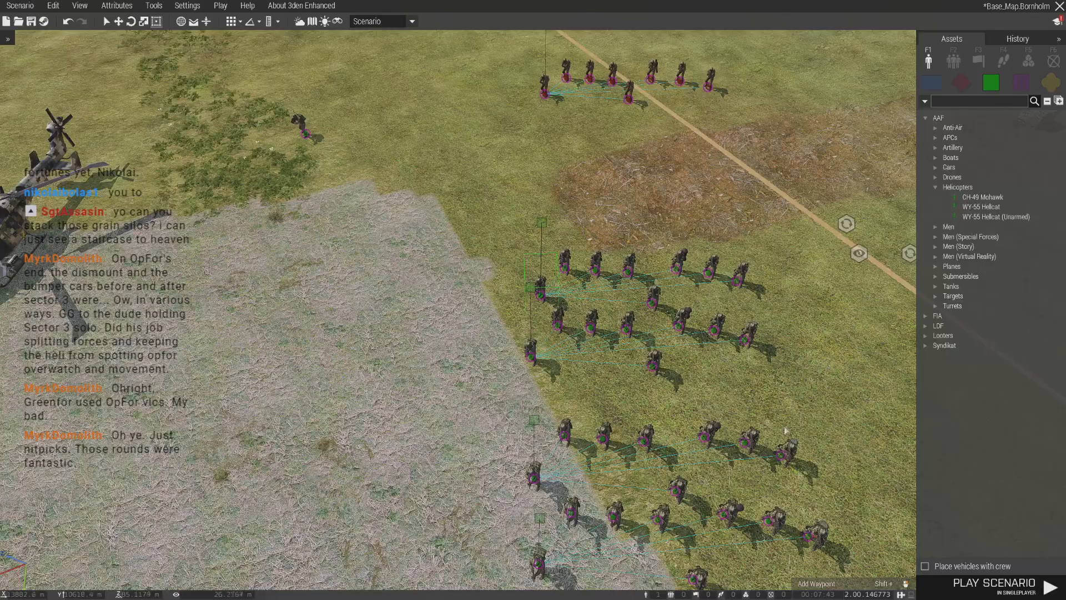
- Shorten the Delta leader's role description to "1: Squad Leader@Delta" and remove "w/AFV-4 Gorgan" from the Charlie leader's
double_click(558, 358)
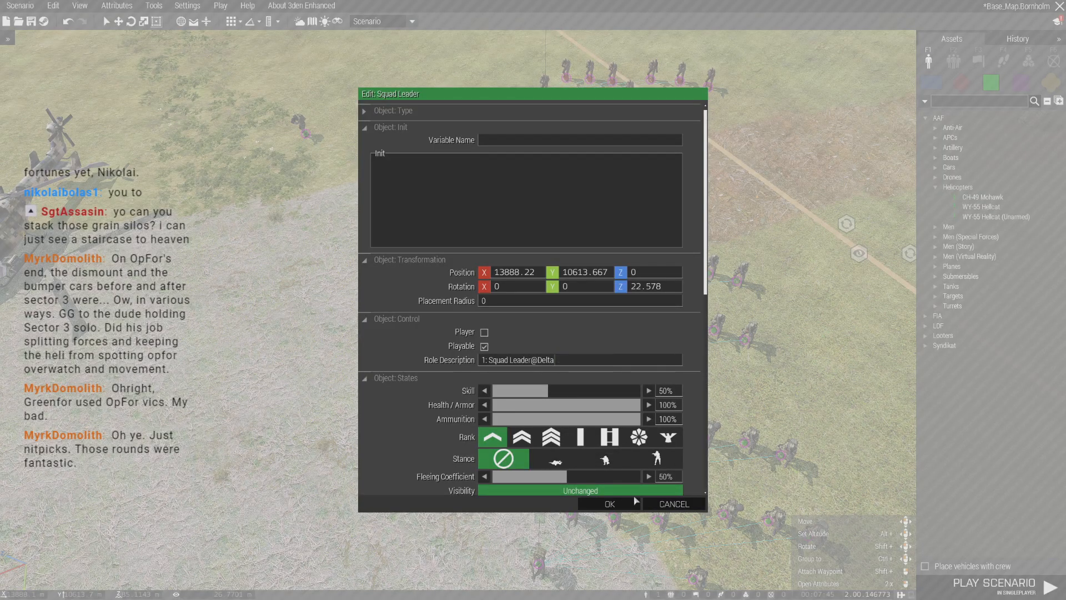
click(609, 503)
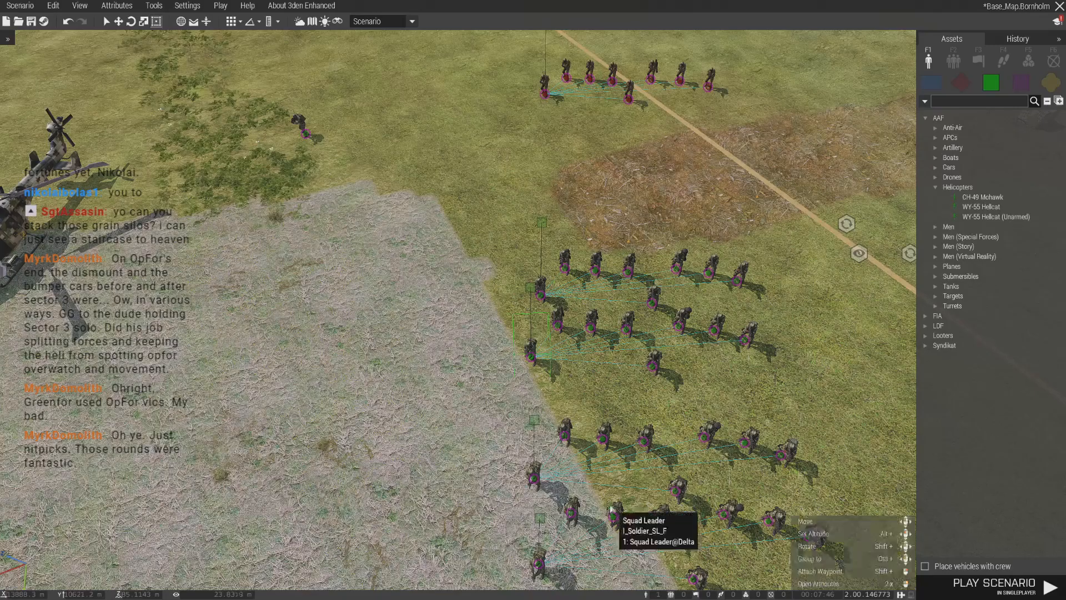
double_click(535, 478)
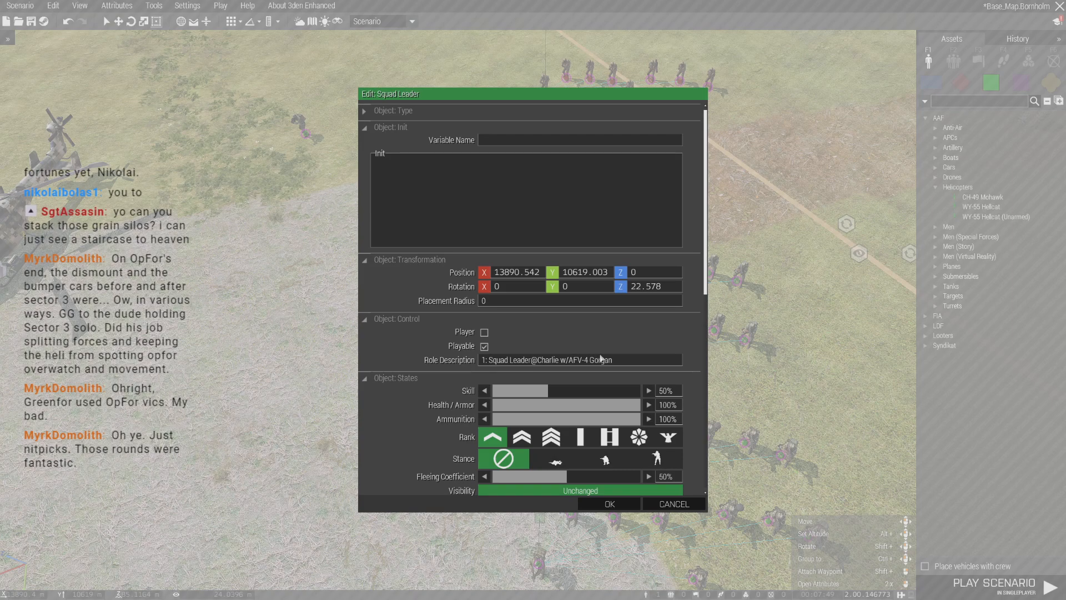
key(BackSpace)
click(610, 504)
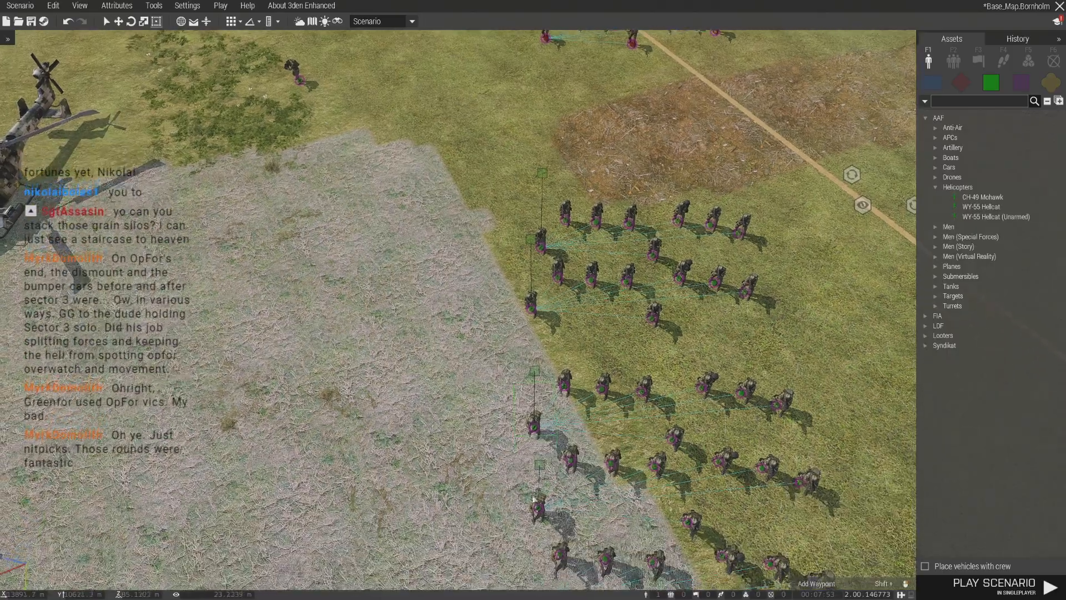
- Remove the vehicle notes from the role descriptions of the Bravo and Alpha squad leaders and the Command Team officer
double_click(534, 497)
key(BackSpace)
click(610, 503)
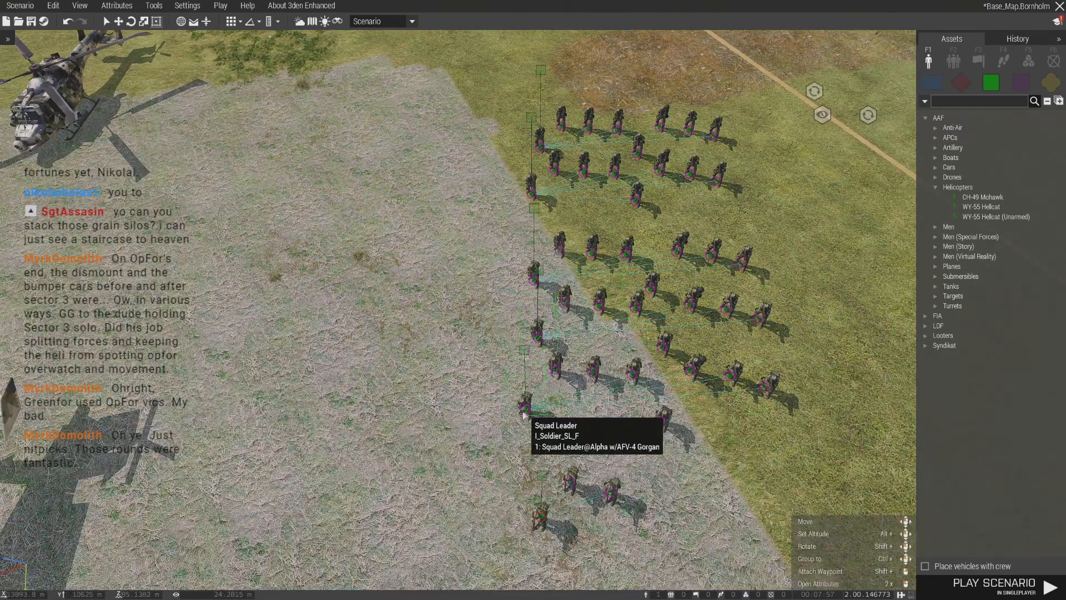
double_click(525, 410)
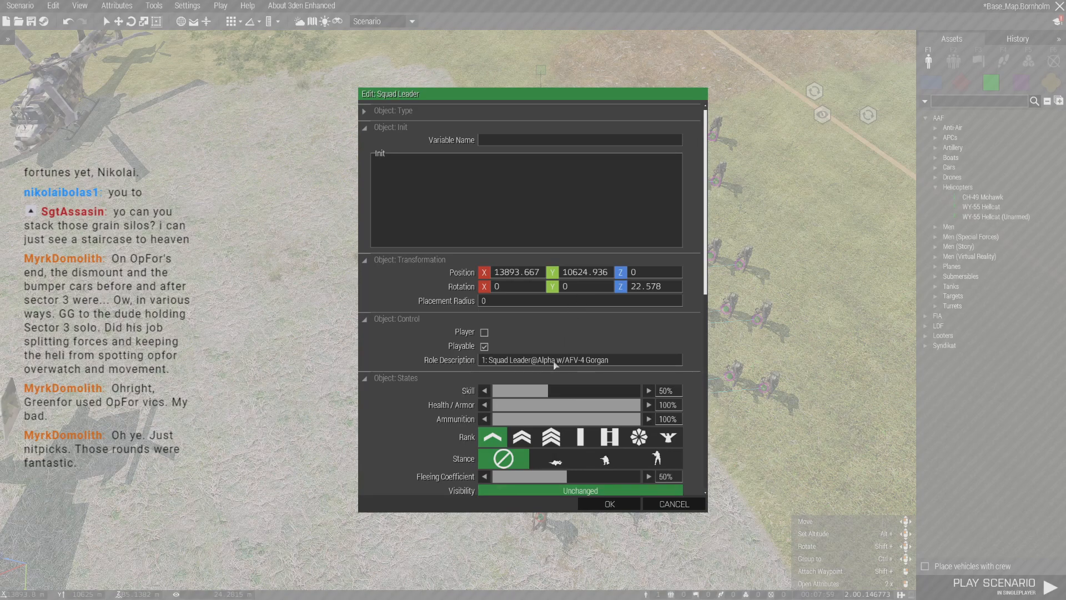
key(BackSpace)
click(611, 506)
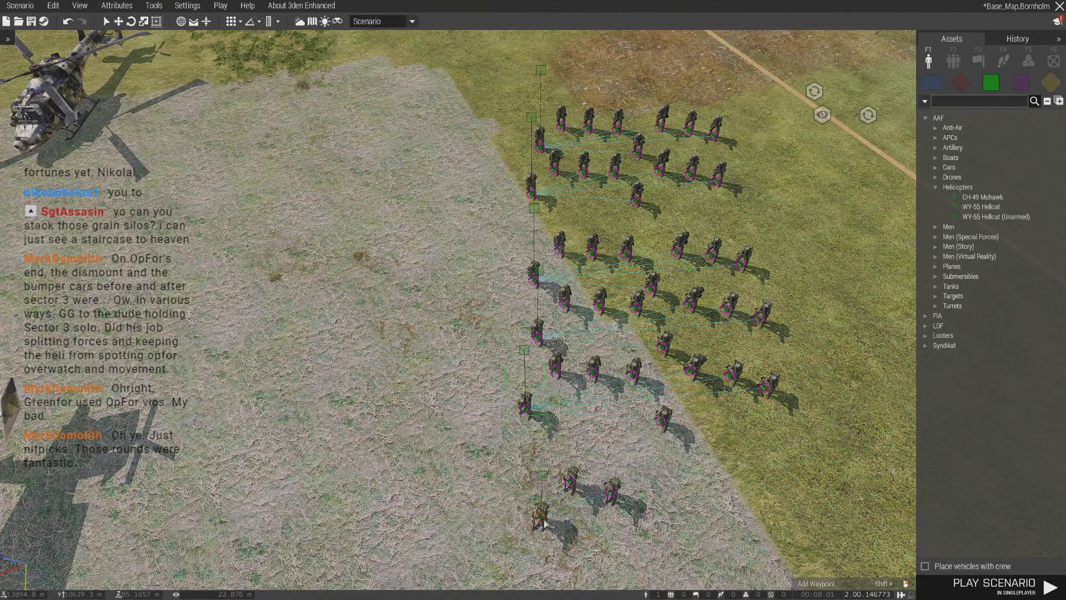
double_click(539, 518)
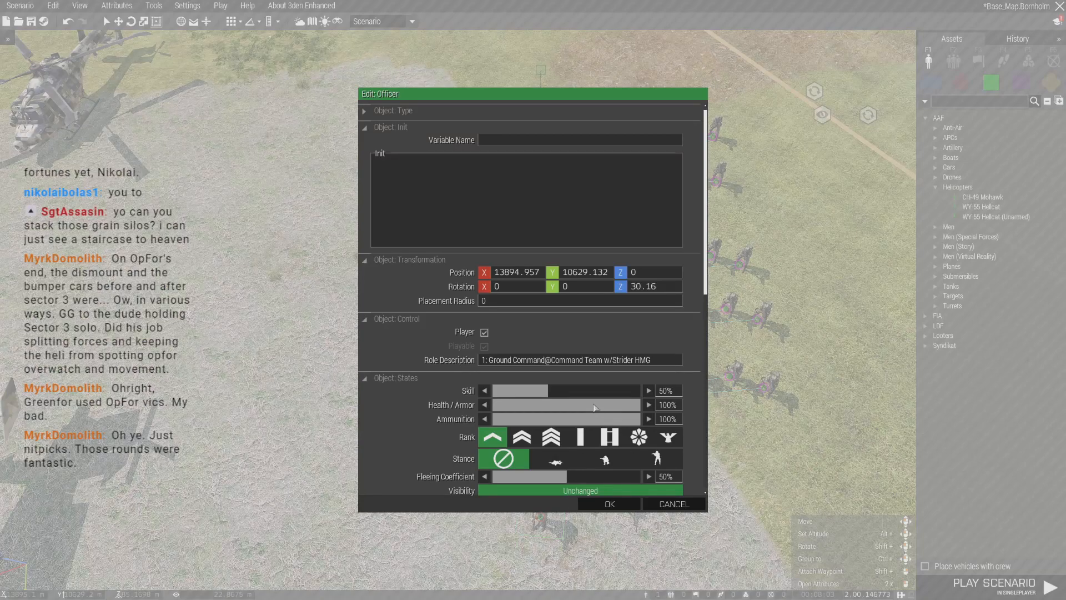
click(610, 504)
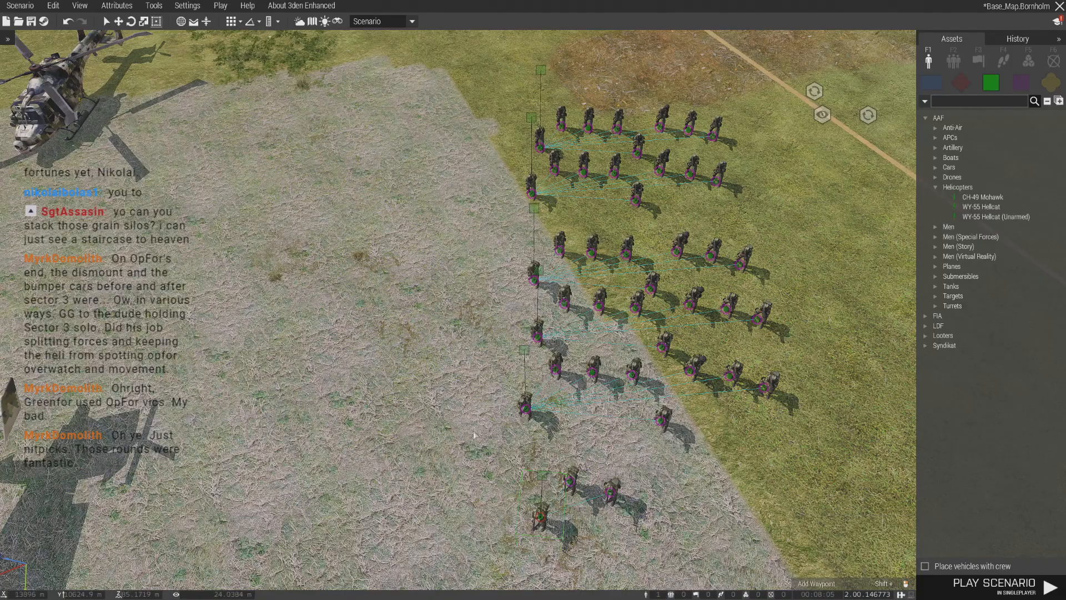
- Place a crewed CH-49 Mohawk on the grass beside the squads and delete all of it except one Helicopter Pilot
scroll(510, 313, up, 5)
scroll(510, 314, up, 5)
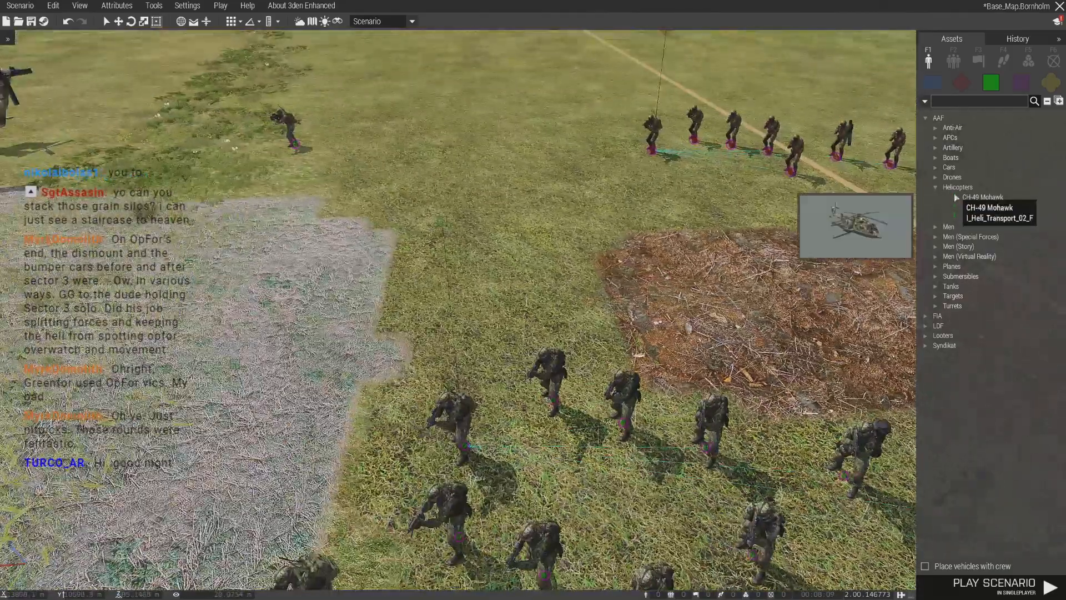
click(983, 197)
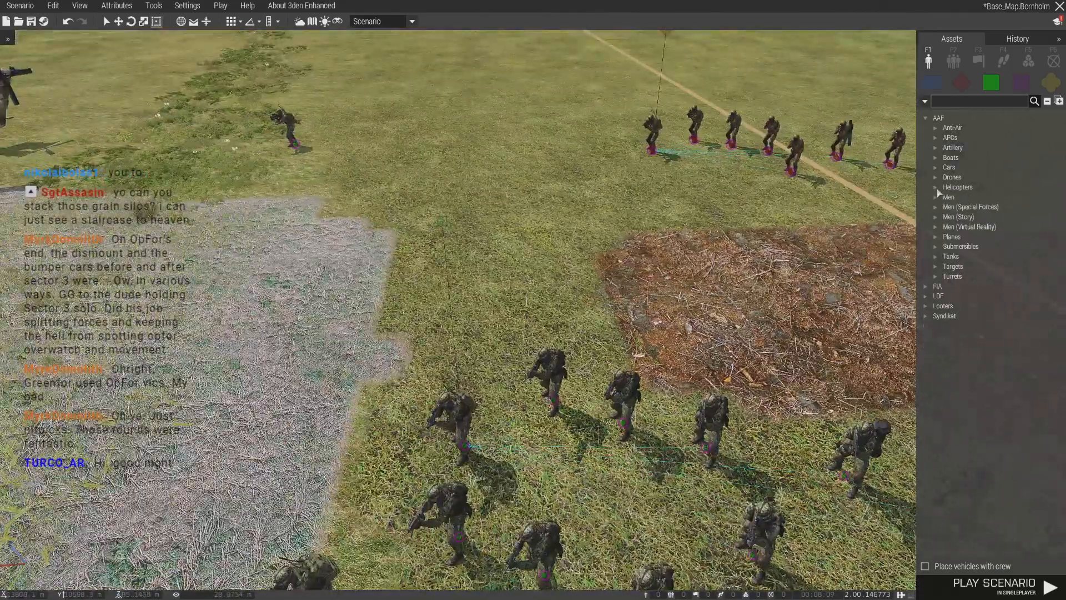
scroll(453, 207, down, 5)
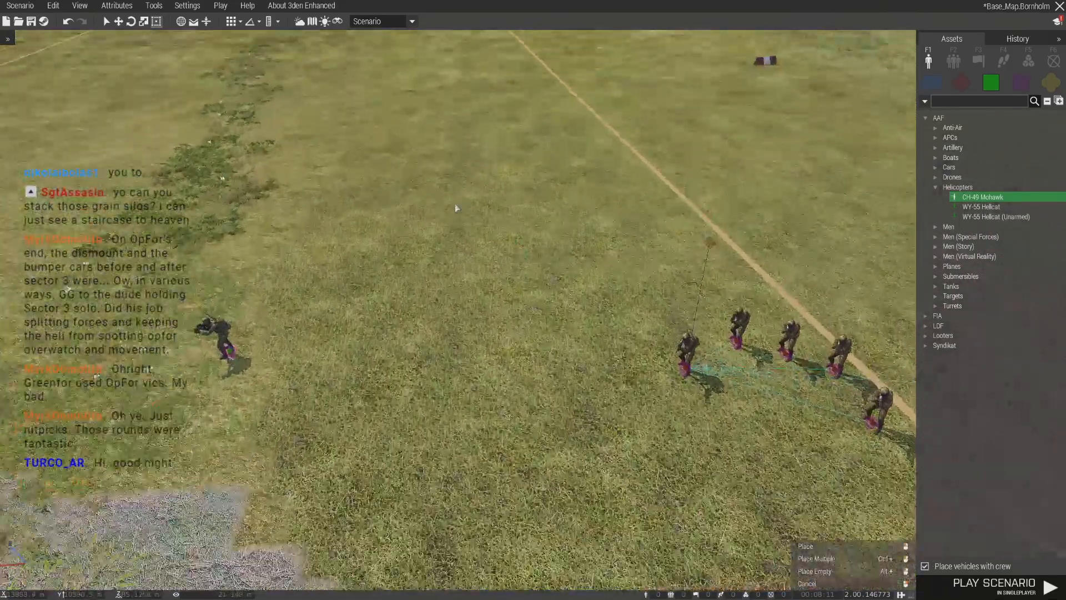
click(453, 206)
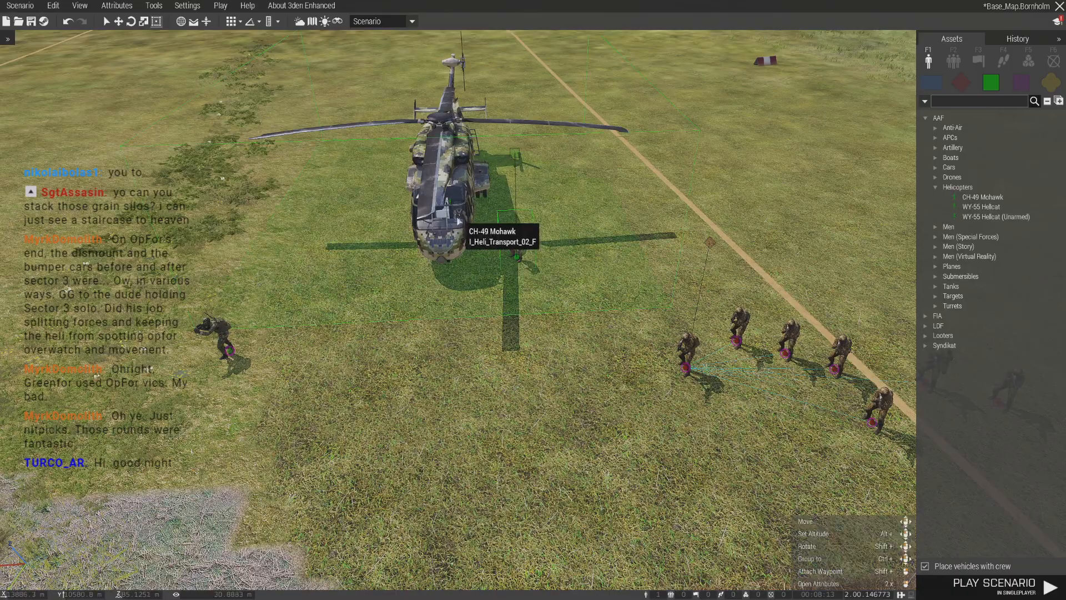
key(Delete)
right_drag(469, 241, 522, 253)
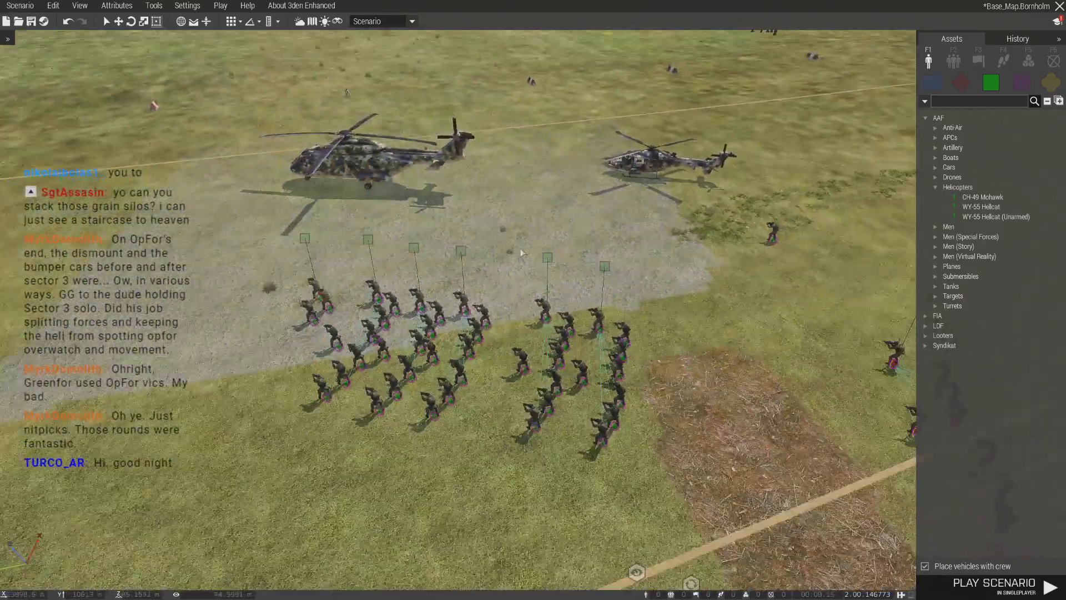
- Duplicate the Command Team's 2IC officer and place the copy beside the original within the team
key(d)
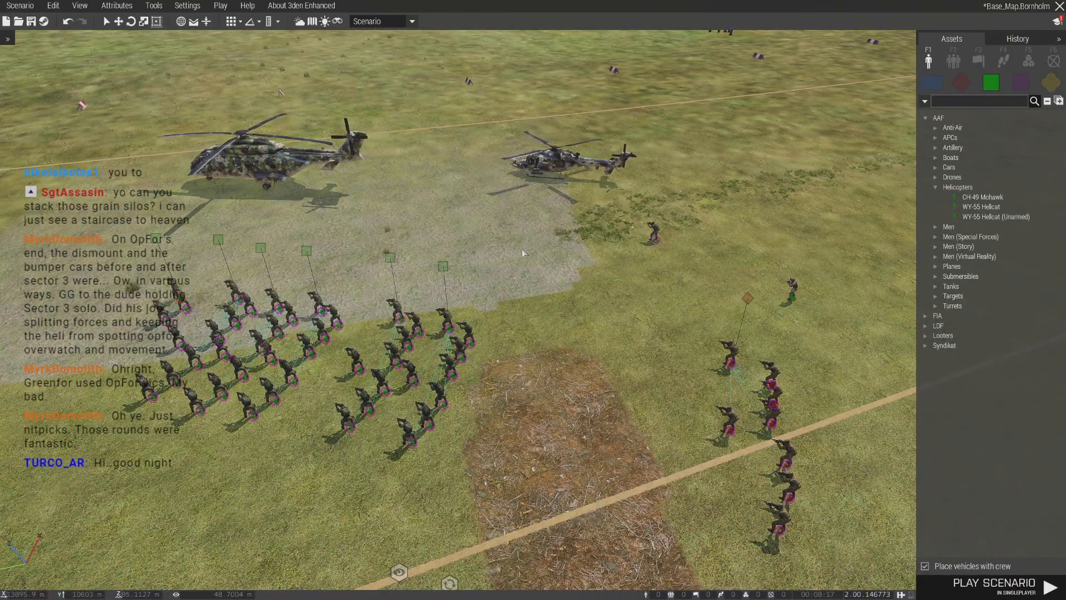
key(w)
key(a)
right_drag(524, 253, 684, 540)
key(a)
right_drag(432, 456, 579, 426)
click(564, 429)
drag(563, 429, 483, 427)
scroll(481, 426, up, 3)
key(ctrl+v)
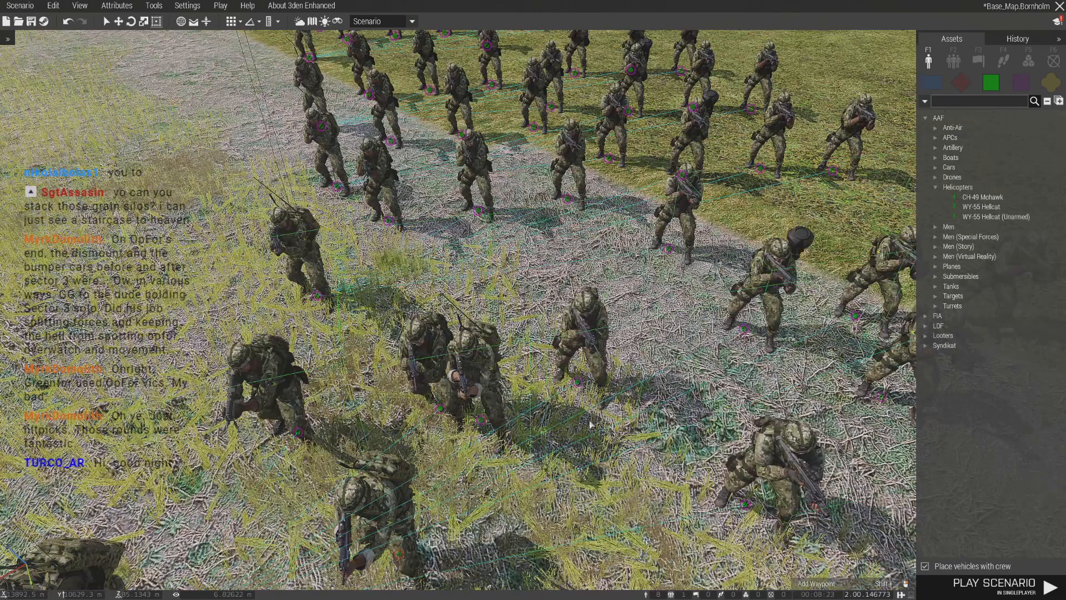
scroll(591, 424, down, 4)
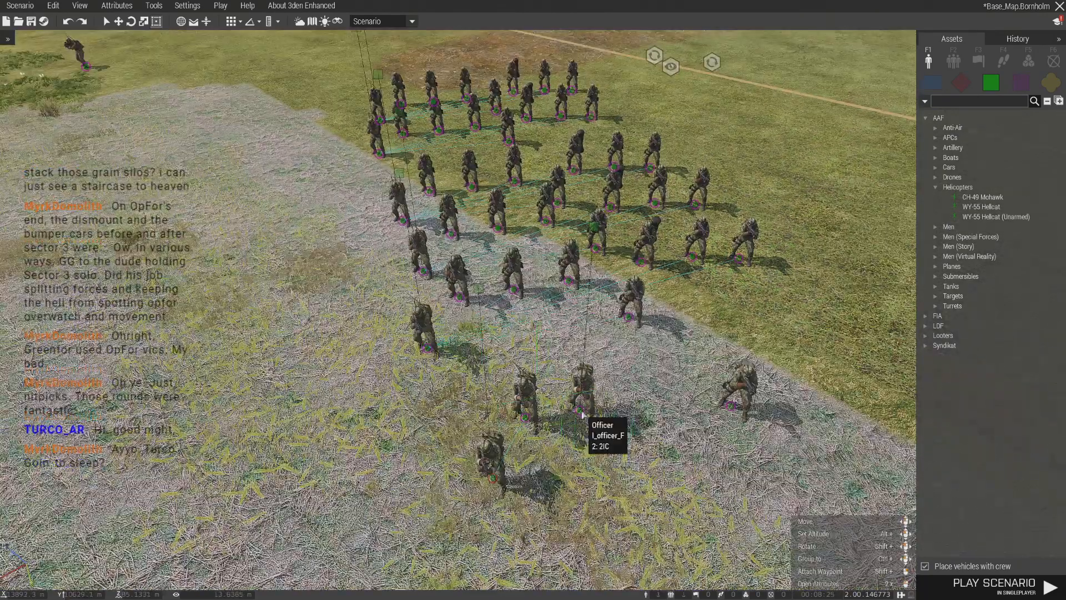
- Renumber the Command Team medic's role description to "4: Platoon Medic"
double_click(726, 405)
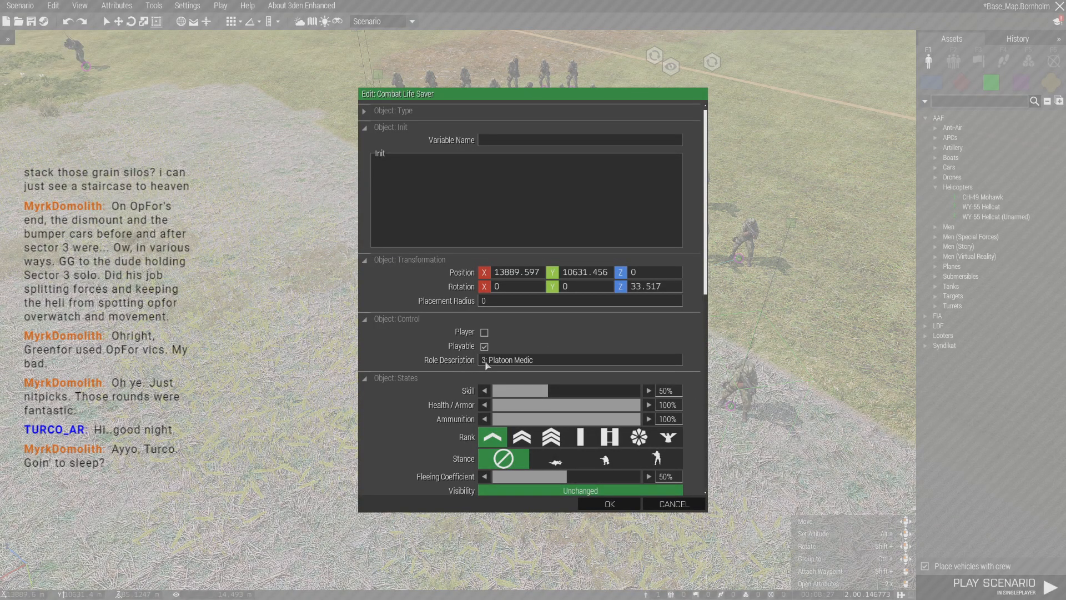
click(487, 365)
text(4)
click(617, 508)
- Save the scenario under the new file name Base_Map2
key(ctrl+n)
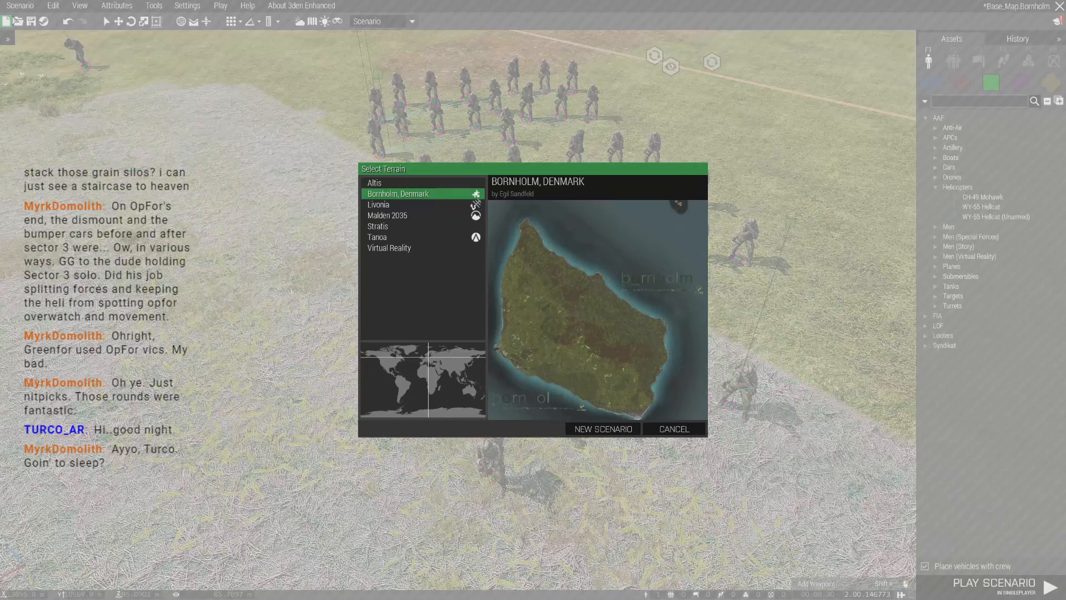
click(672, 429)
click(20, 6)
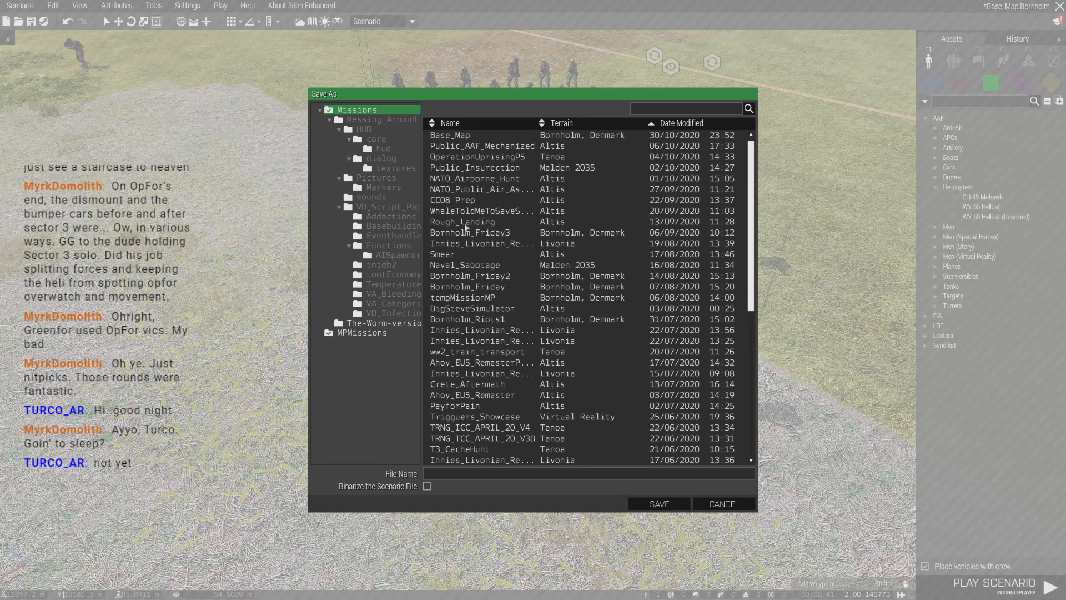
click(465, 136)
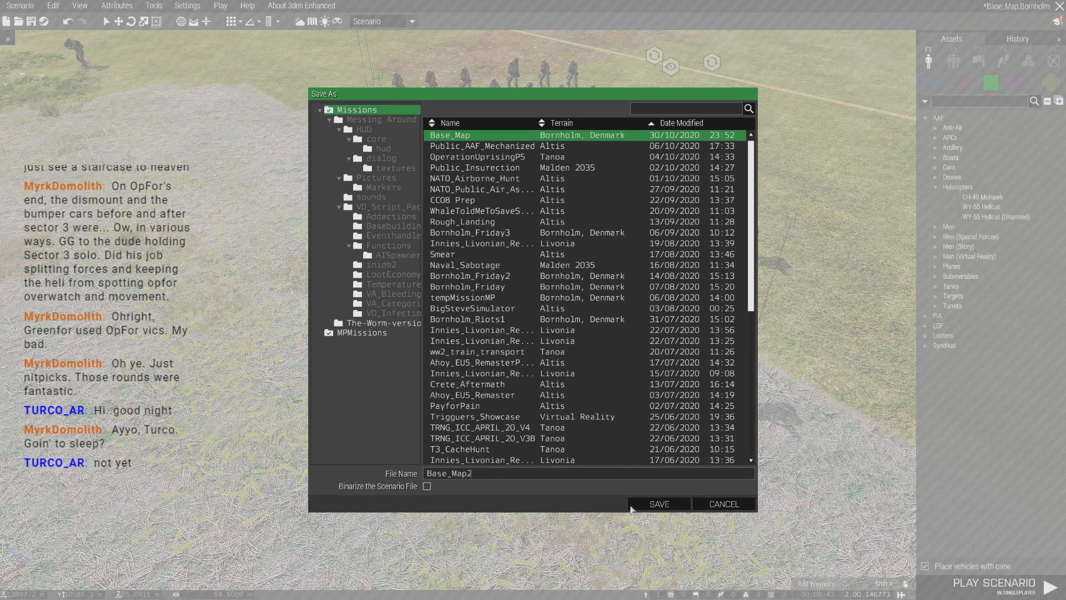
click(644, 504)
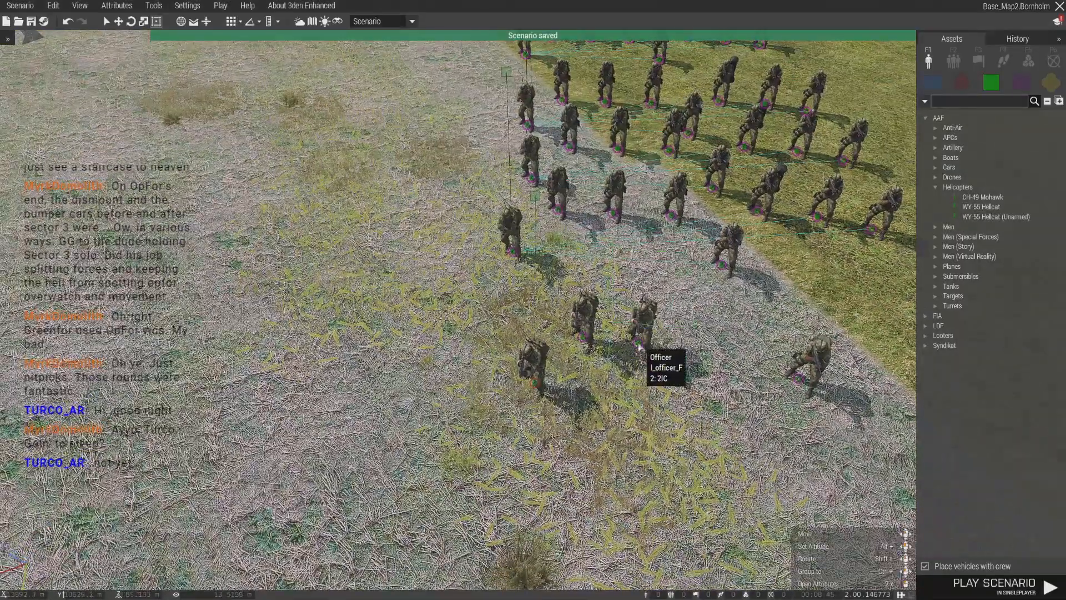
- Set the copied officer's role description to "3: JTAC" and move the medic close to him in the Command Team's row
double_click(639, 348)
drag(516, 367, 378, 373)
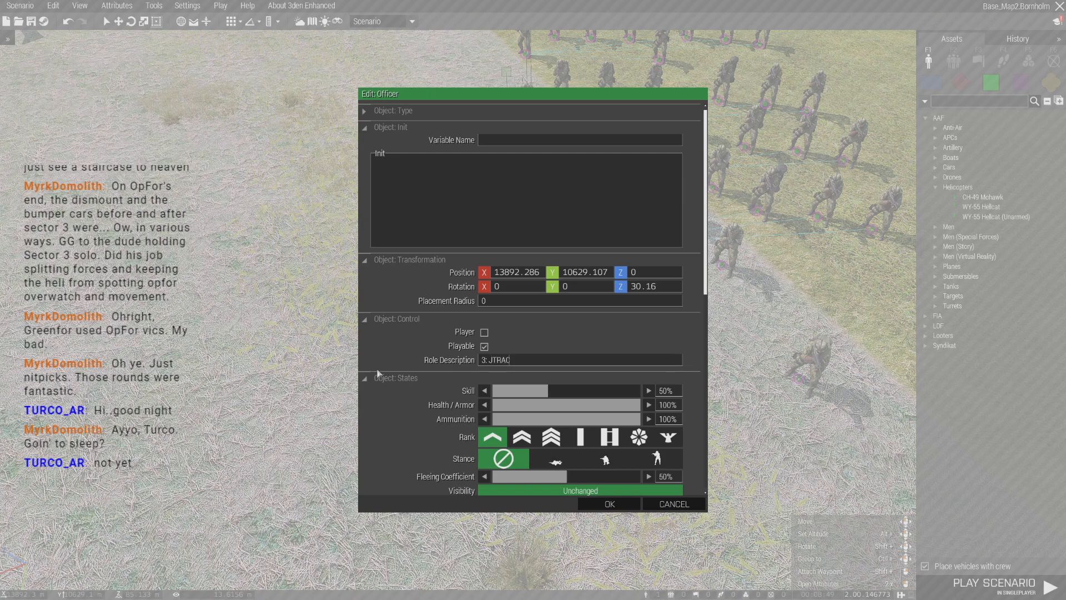
text(3: JTCA)
key(Return)
key(d)
drag(681, 380, 585, 359)
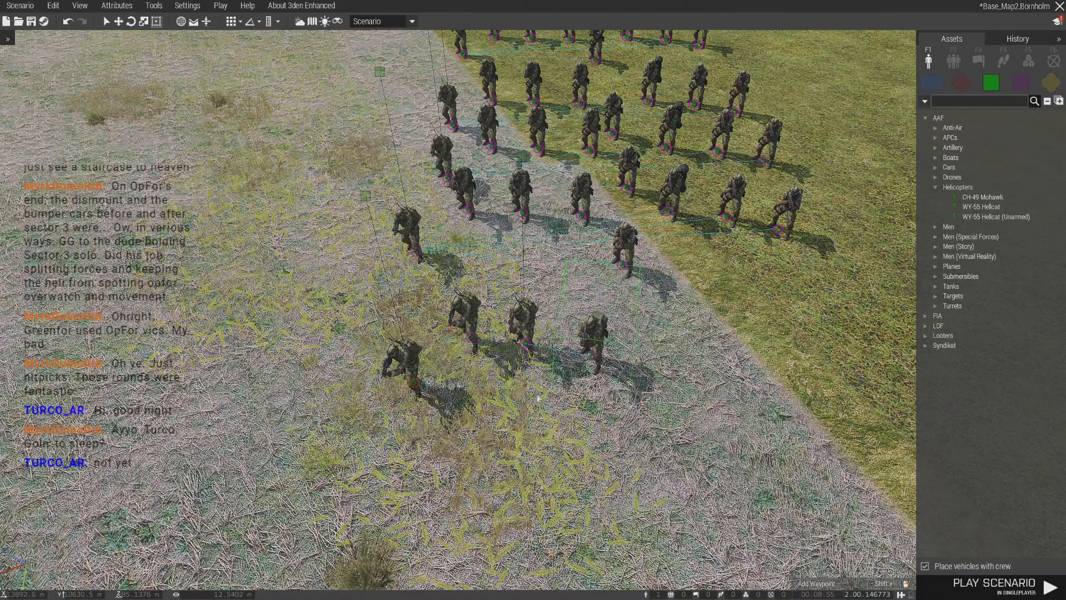
- Place a crewed WY-55 Hellcat on the grass in line with the parked helicopters, beyond the existing Hellcat
key(d)
right_drag(481, 346, 389, 419)
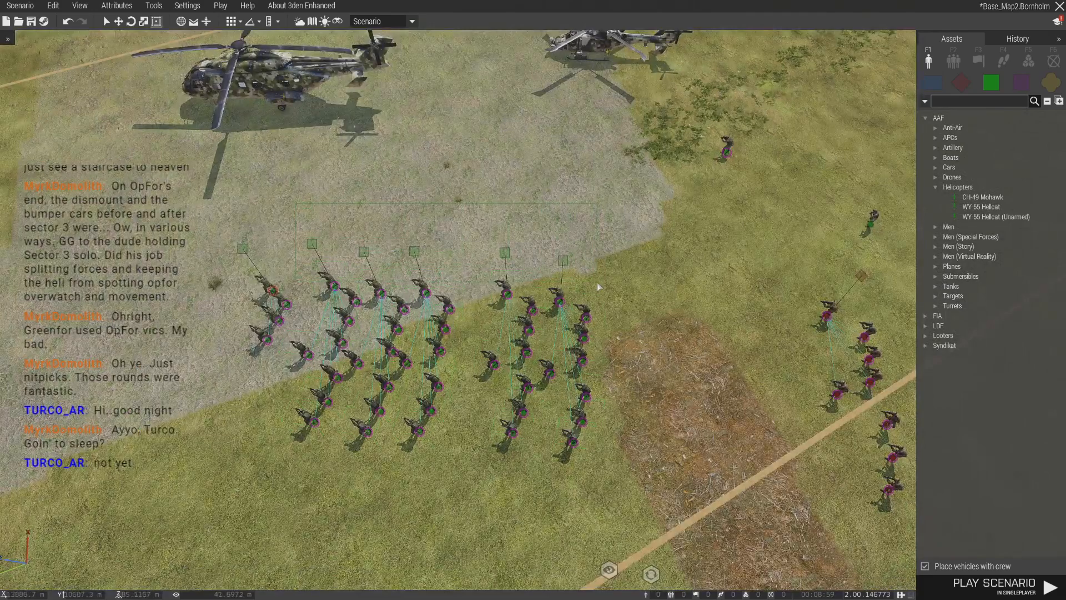
drag(598, 282, 597, 283)
key(ctrl+x)
key(ctrl+v)
drag(482, 228, 299, 326)
right_drag(427, 180, 578, 239)
key(s)
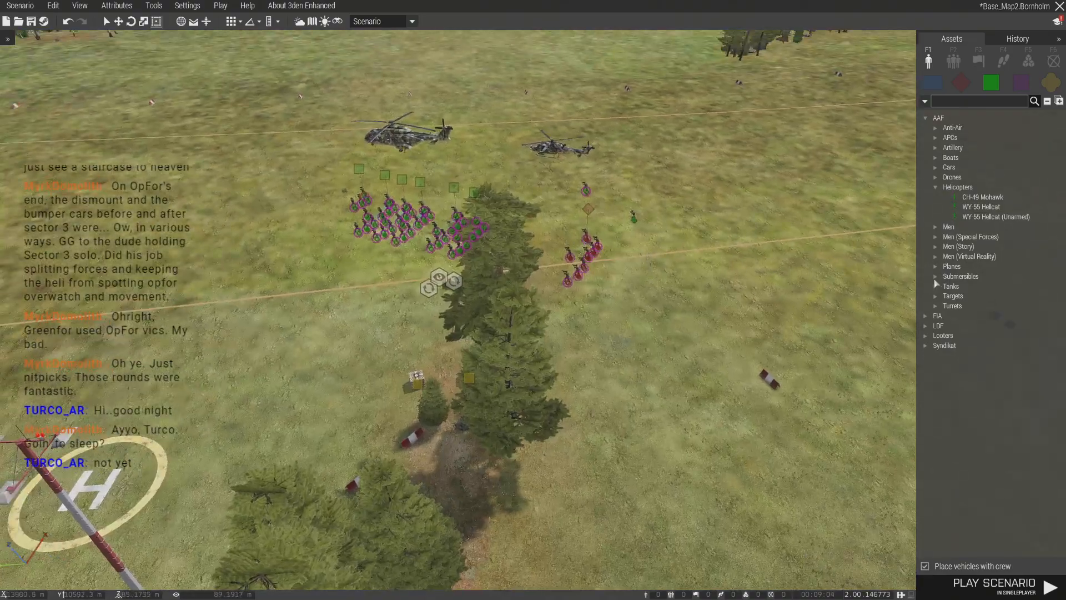
key(w)
click(984, 210)
click(836, 226)
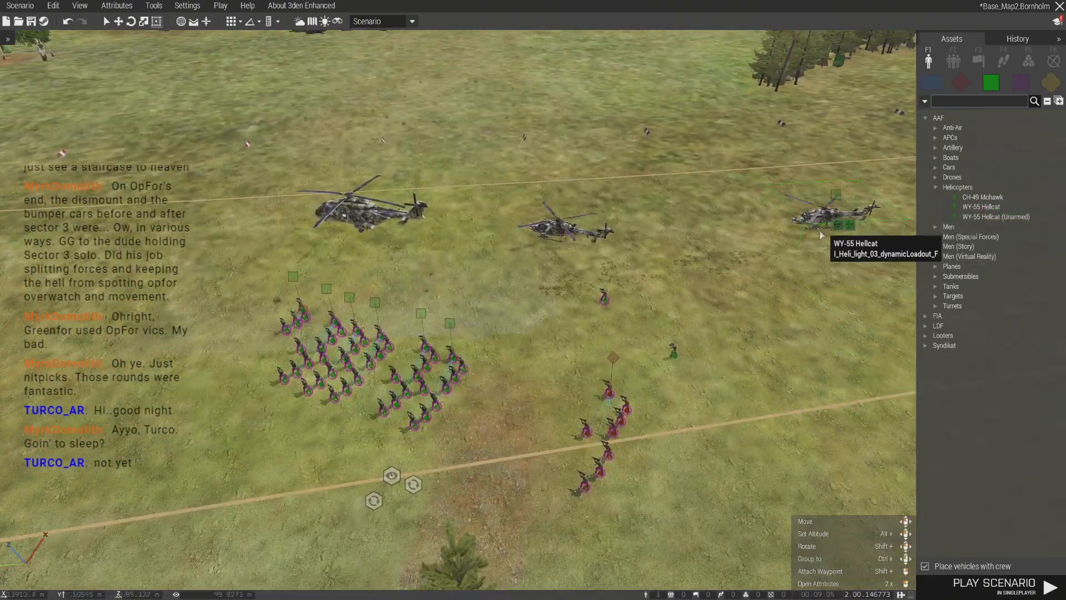
- Move the lone Helicopter Pilot to the edge of the bare dirt patch, beside the last squad
scroll(697, 346, up, 6)
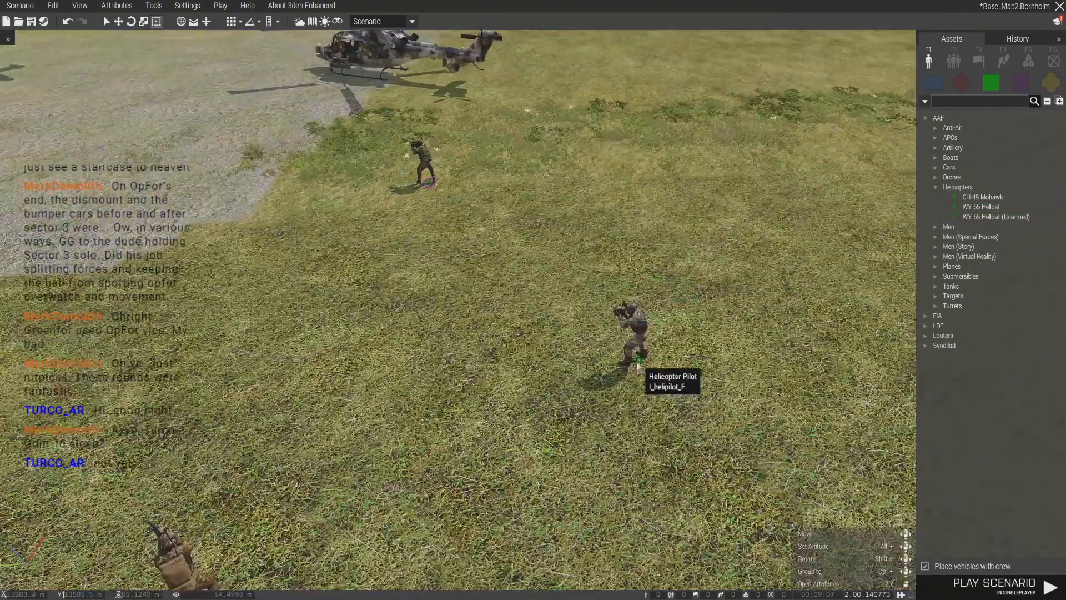
scroll(639, 366, down, 5)
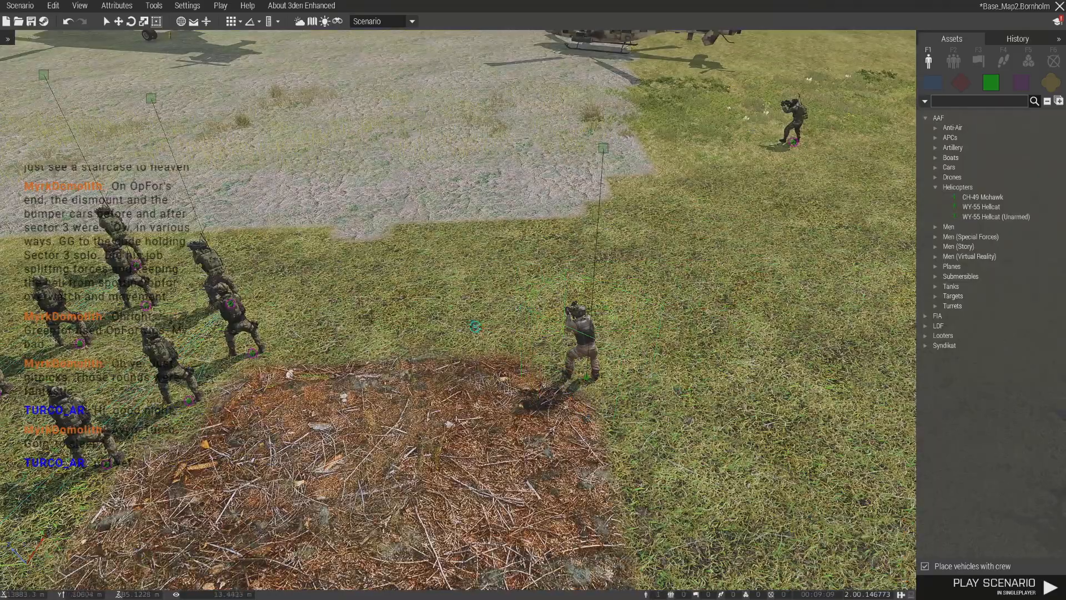
scroll(438, 317, down, 6)
right_drag(639, 339, 434, 410)
key(s)
key(w)
drag(512, 332, 594, 360)
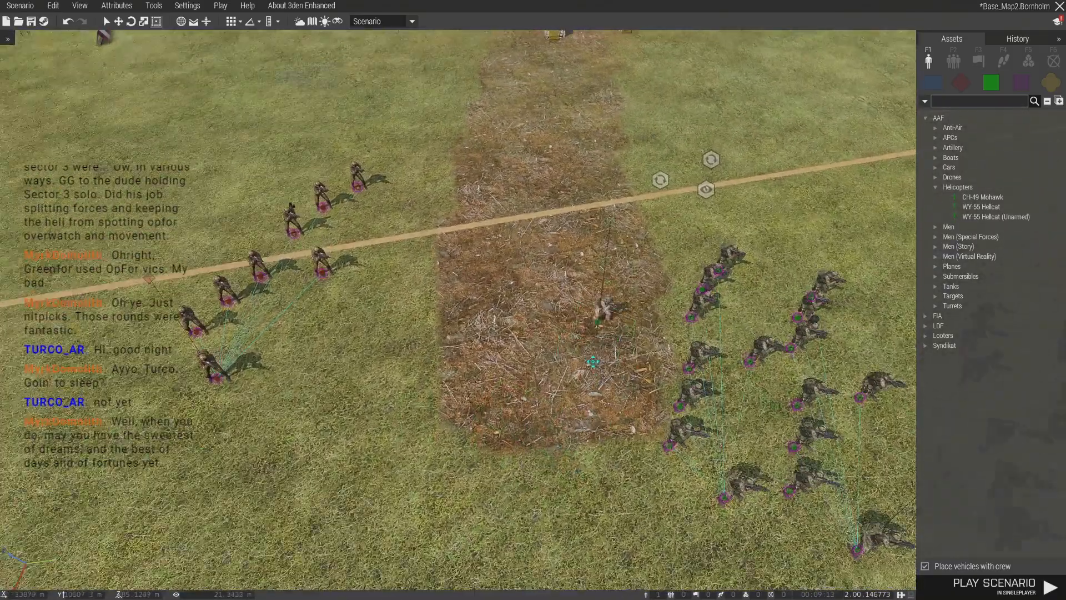
drag(543, 475, 547, 469)
key(w)
right_drag(547, 469, 361, 527)
key(d)
drag(576, 277, 576, 320)
key(s)
right_drag(576, 321, 582, 272)
key(w)
key(w)
key(w)
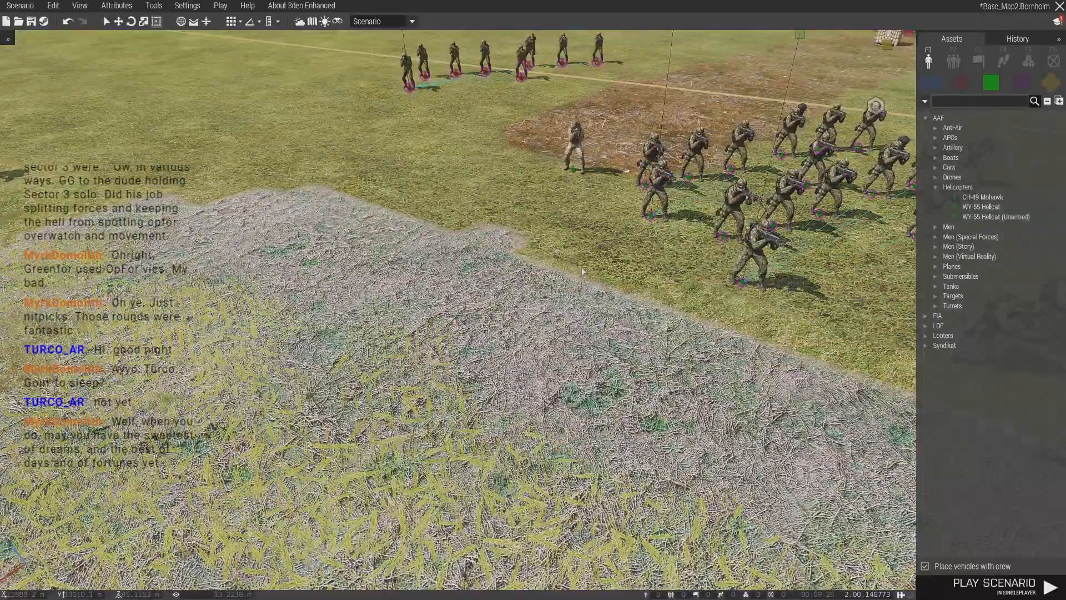
- Duplicate the CH-49 Mohawk and the WY-55 Hellcat so a second pair stands across the line beside the originals
key(d)
key(w)
right_drag(625, 302, 546, 301)
drag(547, 301, 501, 286)
right_drag(501, 286, 554, 436)
key(s)
key(ctrl+v)
drag(459, 456, 444, 431)
click(578, 330)
key(ctrl+c)
key(ctrl+v)
drag(577, 328, 586, 280)
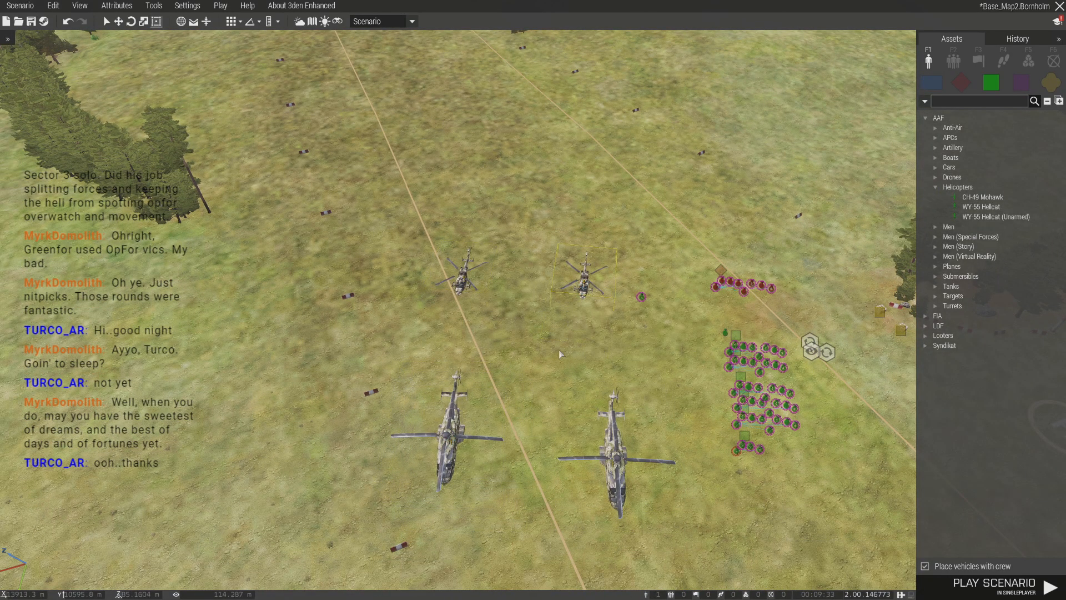
click(617, 320)
- Paste copies of the Helicopter Pilot onto the open grass in front of the Mohawks
key(d)
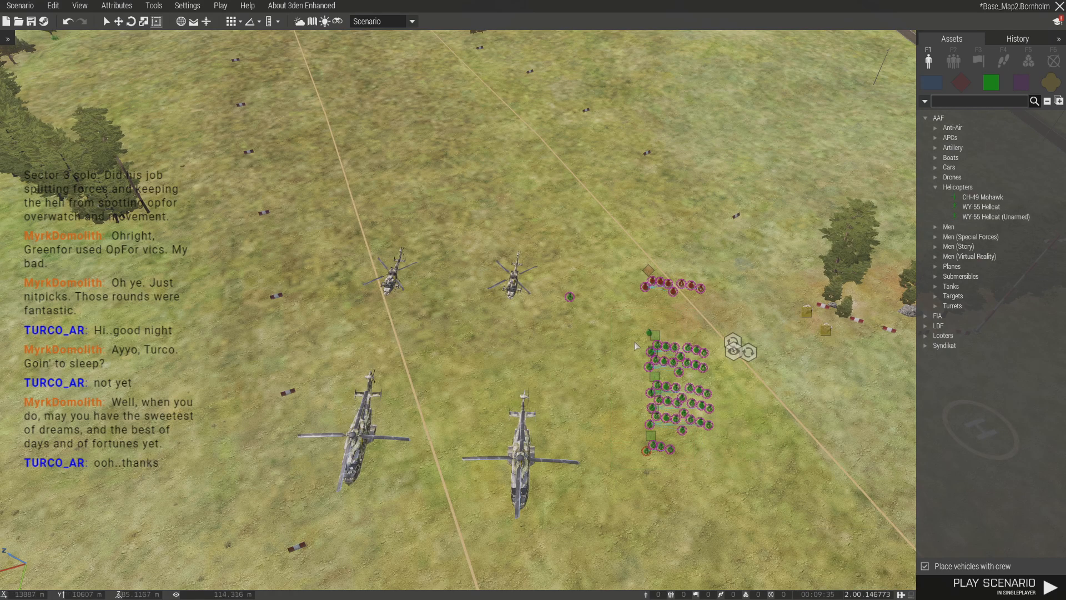
key(a)
key(s)
key(ctrl+v)
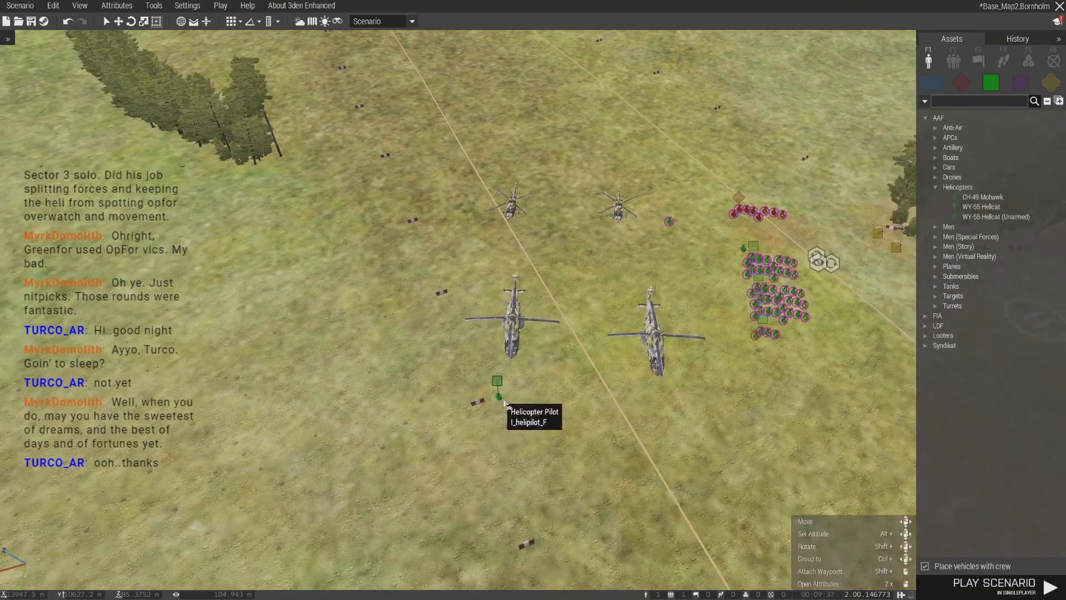
- Duplicate all four parked helicopters farther along the airfield, on the open grass near the hangar and control tower
drag(474, 178, 662, 359)
key(ctrl+c)
key(d)
key(s)
key(ctrl+v)
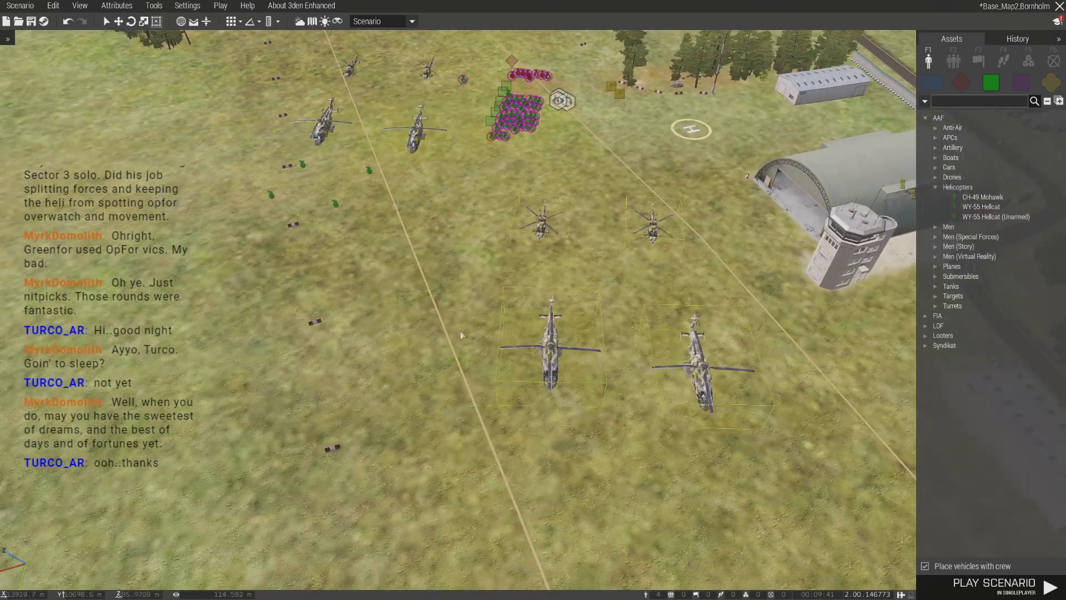
- Load the pasted helicopter pilots into the four duplicated helicopters
click(465, 329)
key(w)
key(a)
drag(418, 289, 418, 289)
drag(386, 214, 601, 455)
drag(441, 373, 777, 471)
drag(387, 304, 480, 303)
drag(565, 284, 695, 290)
- Duplicate all the squads together with the Helicopter Pilot onto the grass near the duplicated helicopters
key(w)
drag(567, 464, 567, 462)
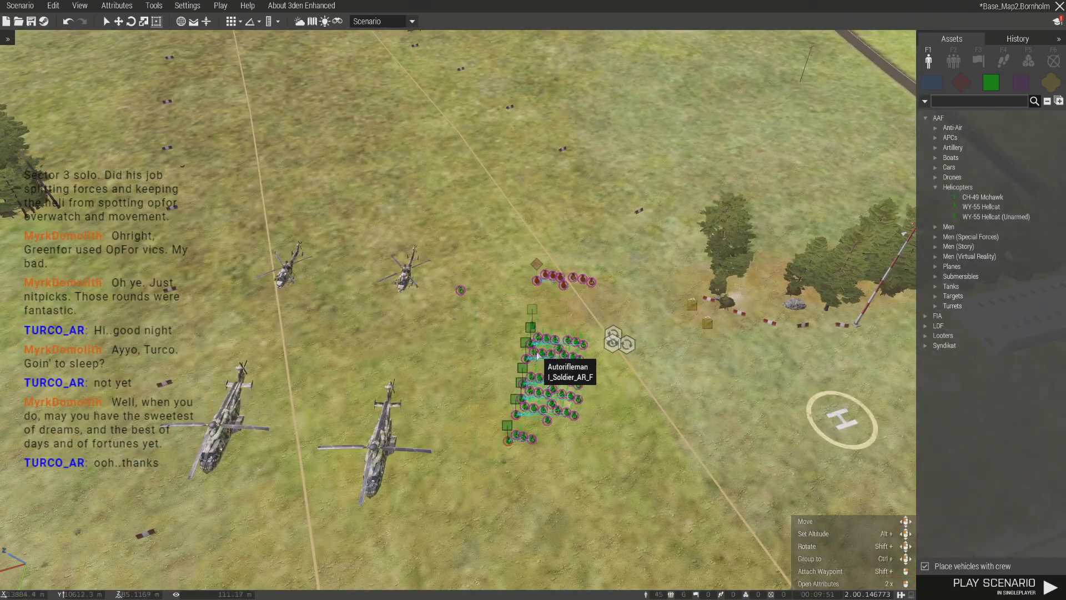
key(s)
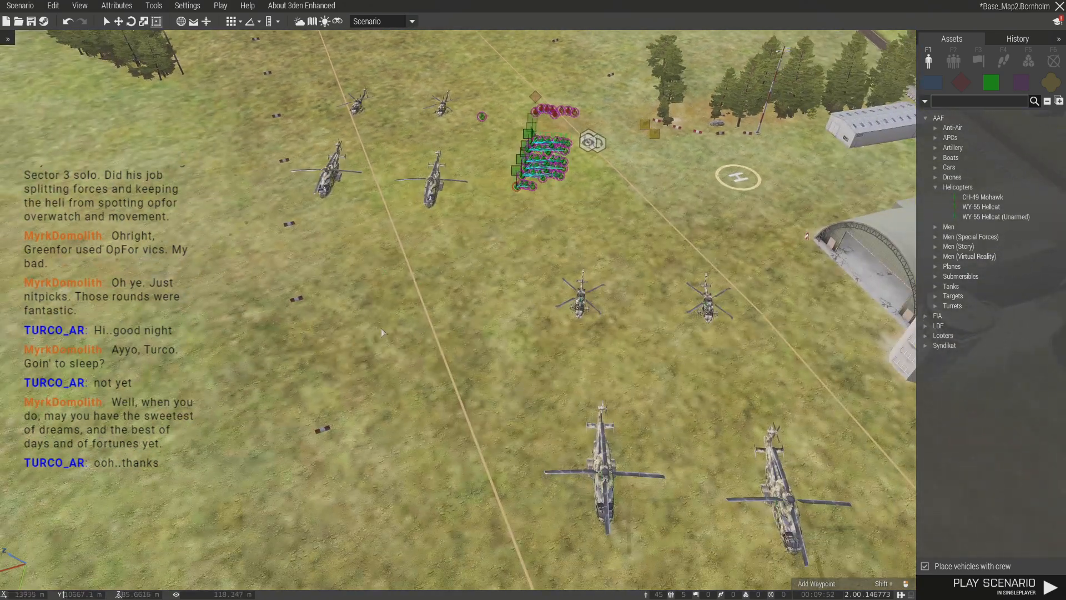
key(ctrl+v)
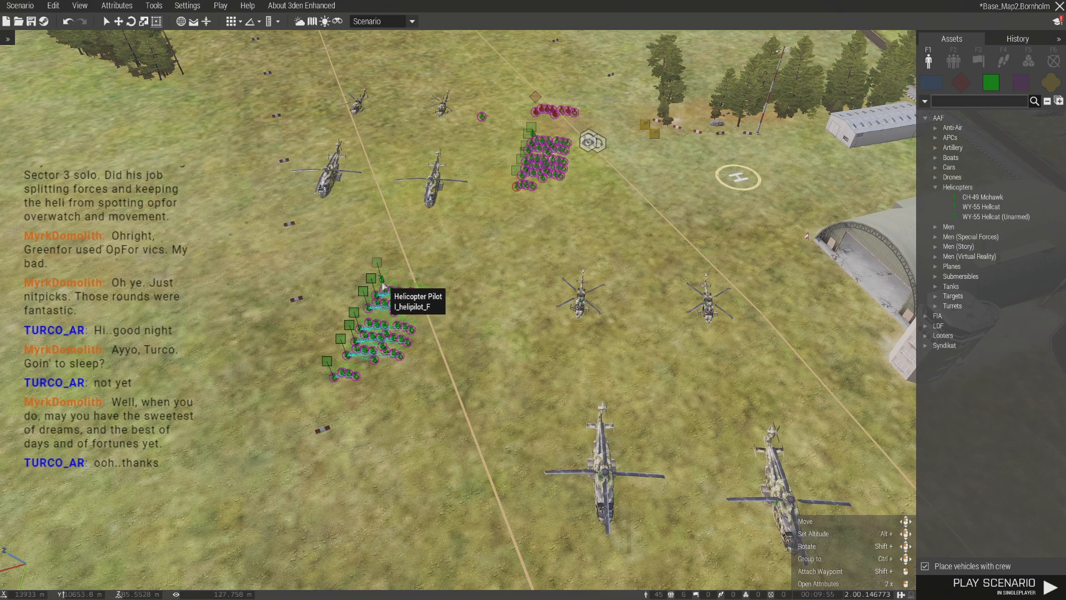
drag(382, 283, 332, 373)
- Load the copied squads into the duplicated Mohawks and Hellcats
click(580, 527)
drag(506, 387, 606, 475)
drag(587, 429, 585, 524)
click(722, 503)
drag(745, 434, 808, 451)
drag(710, 374, 842, 458)
drag(765, 401, 725, 447)
drag(709, 285, 710, 285)
drag(688, 260, 575, 265)
- Delete the duplicated helicopters together with the squads loaded into them
key(a)
right_drag(531, 329, 635, 318)
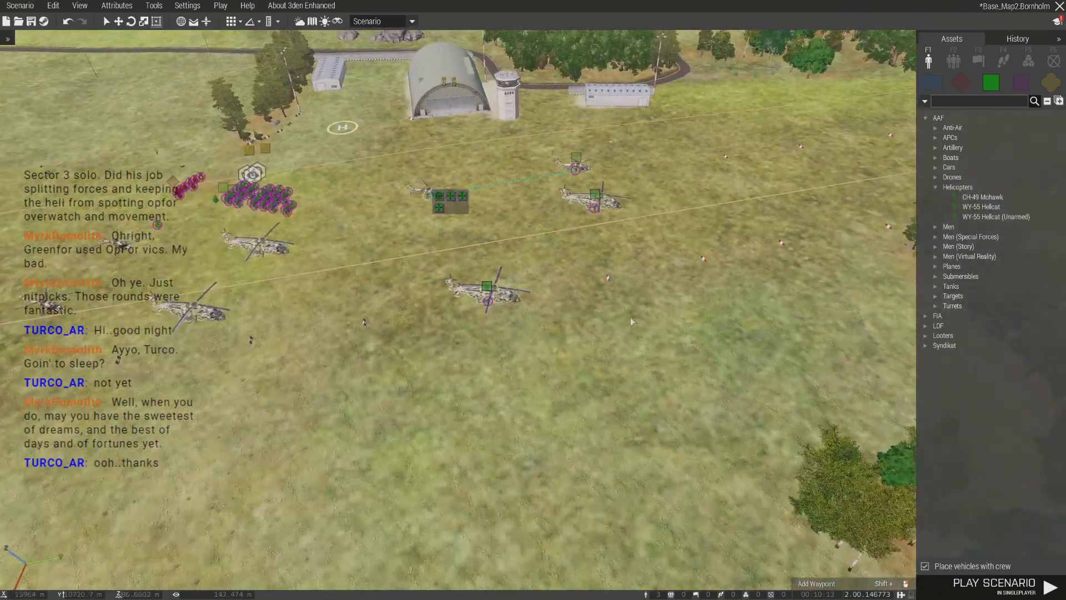
drag(728, 389, 729, 390)
key(Delete)
- Return to the original squads and select one full squad to check its members
key(w)
right_drag(721, 381, 561, 388)
right_drag(556, 428, 620, 375)
key(s)
key(d)
key(s)
key(w)
drag(454, 196, 728, 323)
drag(582, 307, 562, 326)
click(583, 338)
key(a)
key(s)
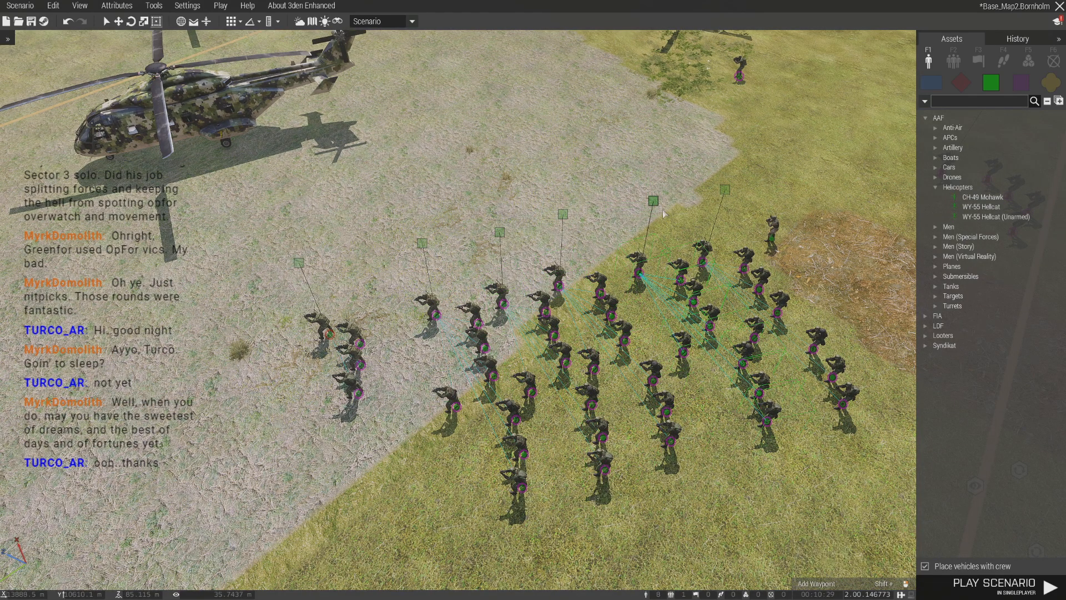
- Look over the rows of squads, the Command Team and the Helicopter Pilot beside the dirt patch
key(d)
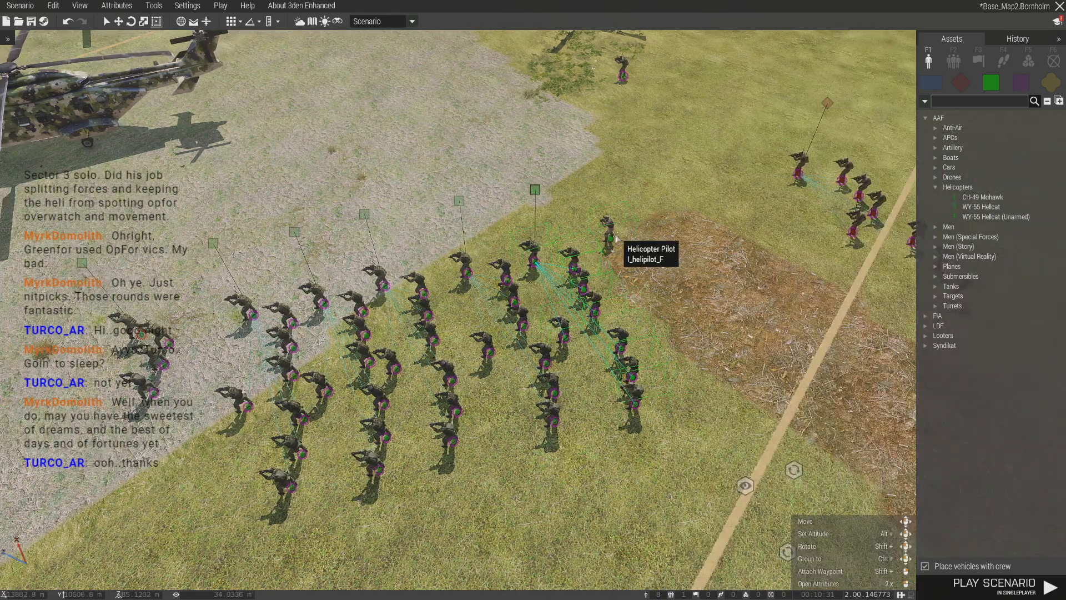
key(d)
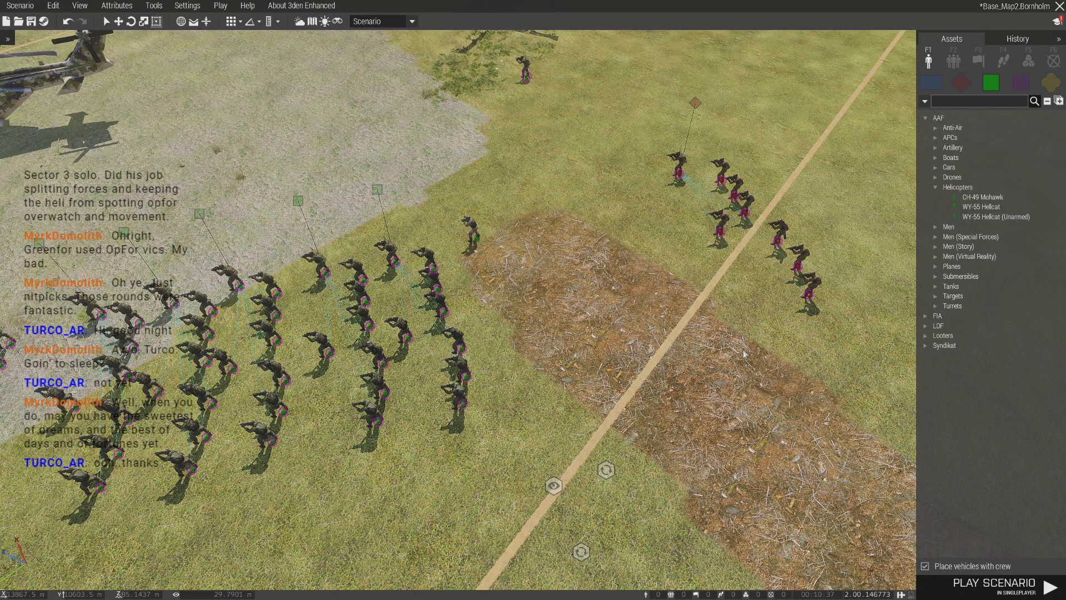
key(a)
right_drag(611, 329, 697, 427)
scroll(677, 344, up, 4)
scroll(676, 343, up, 3)
key(d)
key(a)
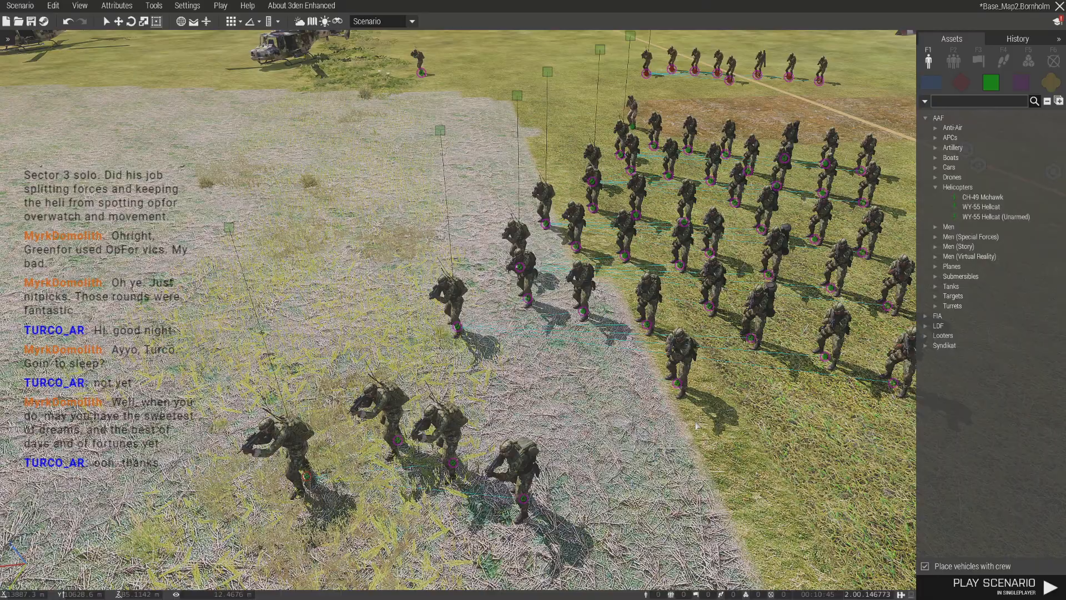
key(w)
key(d)
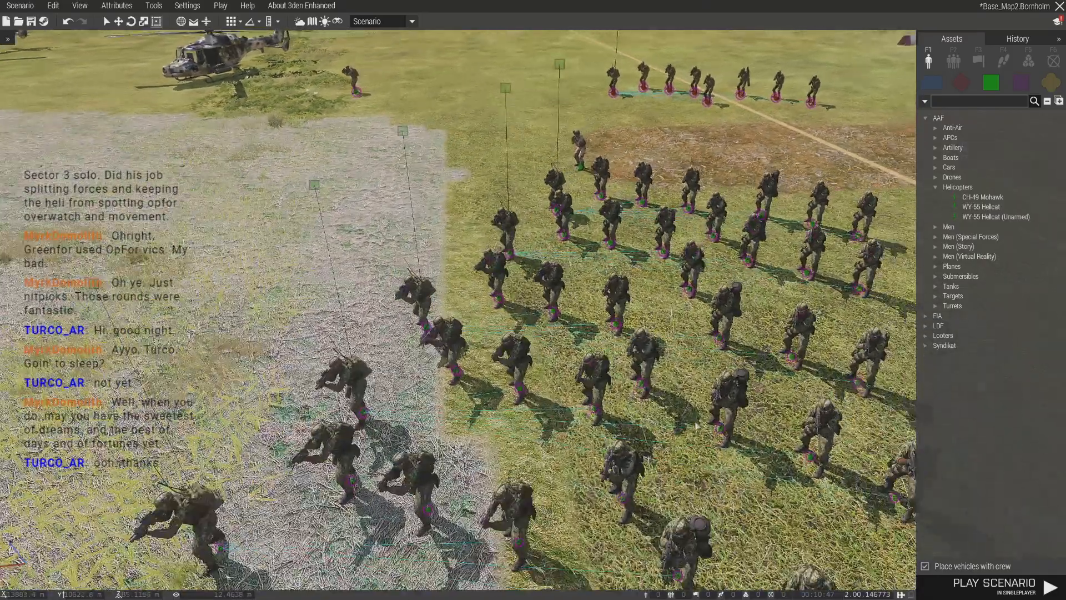
- Open the Helicopter Pilot's loadout and remove both 9 mm 30Rnd Reload Tracer (Yellow) magazines from the uniform
key(w)
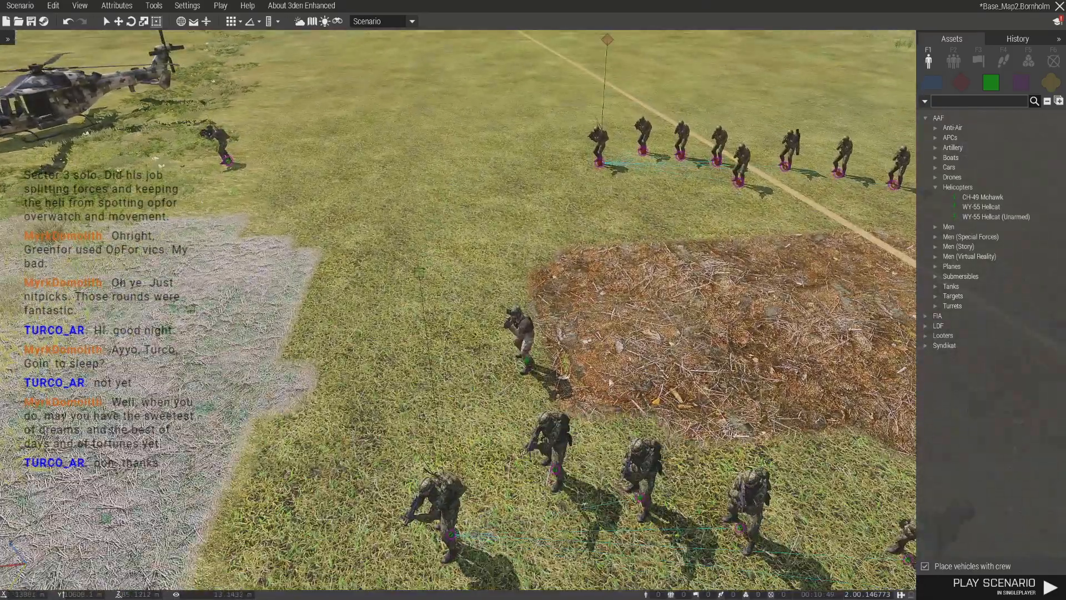
right_click(532, 360)
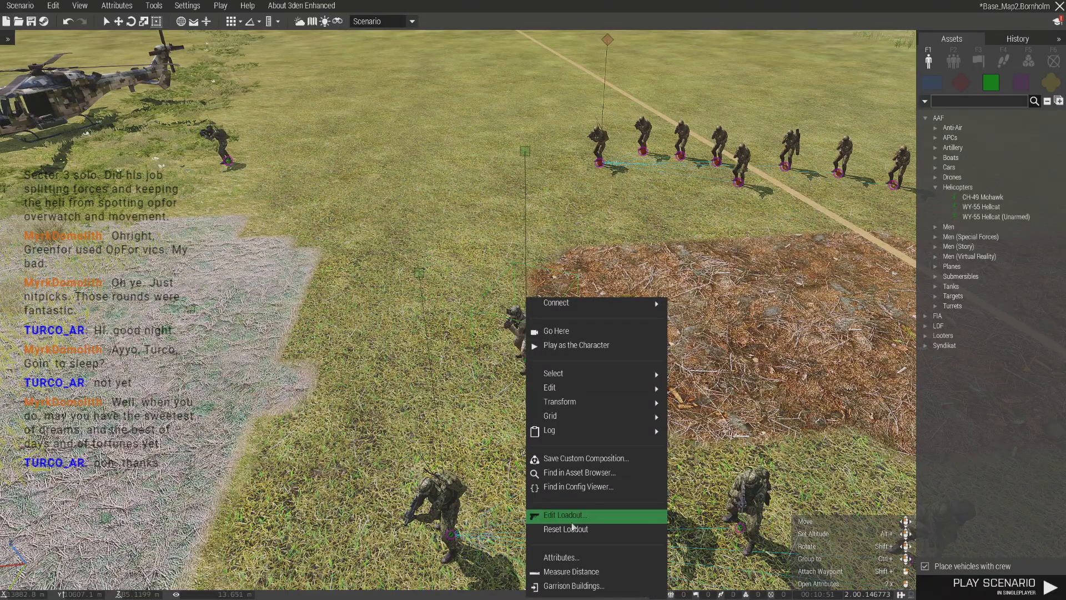
click(595, 514)
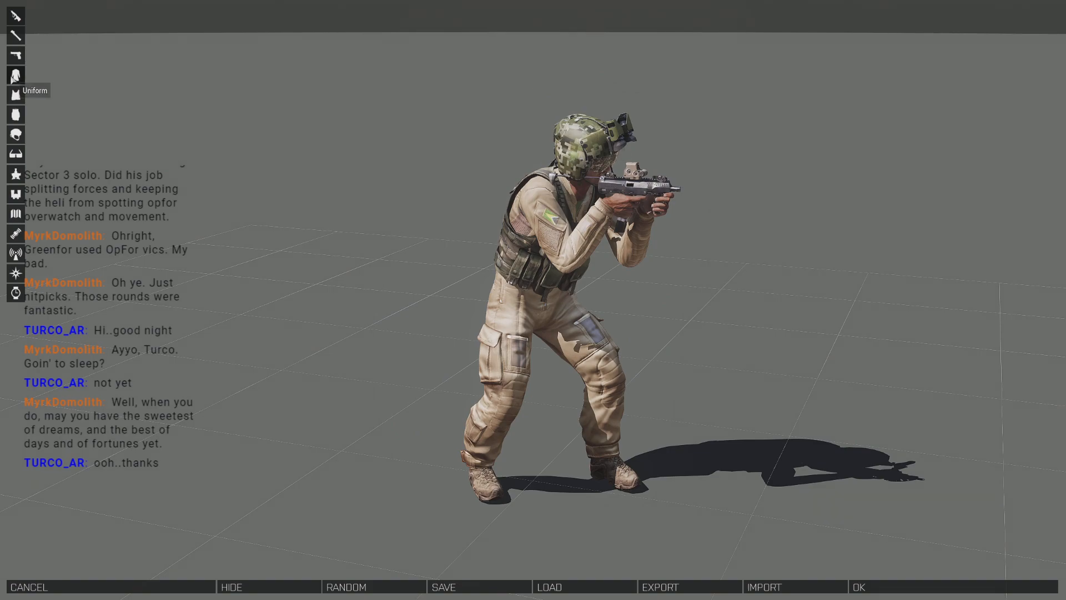
click(15, 77)
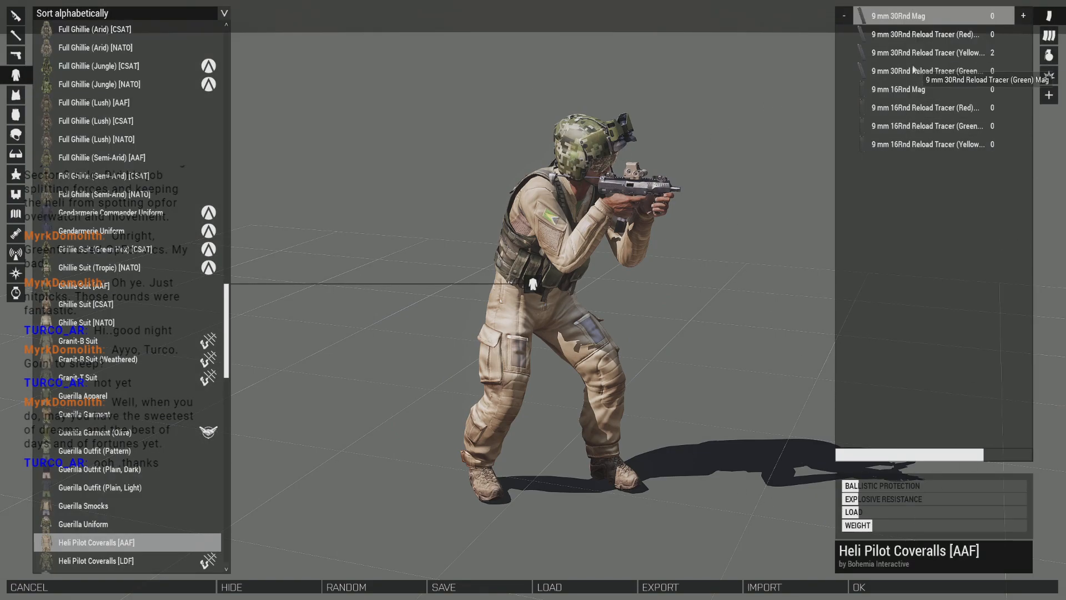
click(896, 60)
double_click(840, 56)
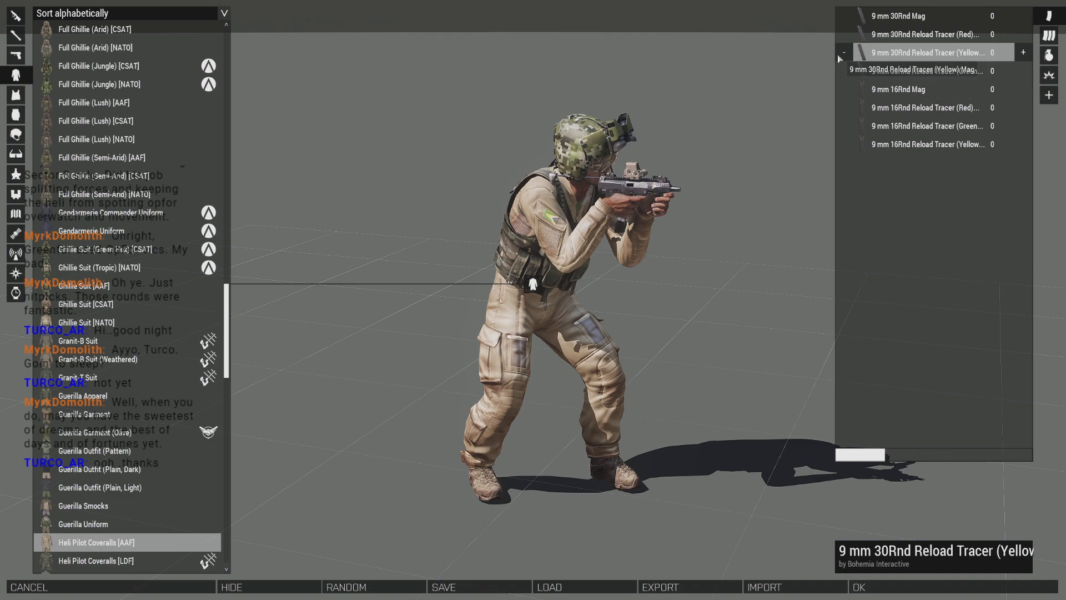
- Restock 9 mm 30Rnd Reload Tracer (Yellow) magazines in the pilot's uniform and Tactical Vest (Olive)
click(1050, 95)
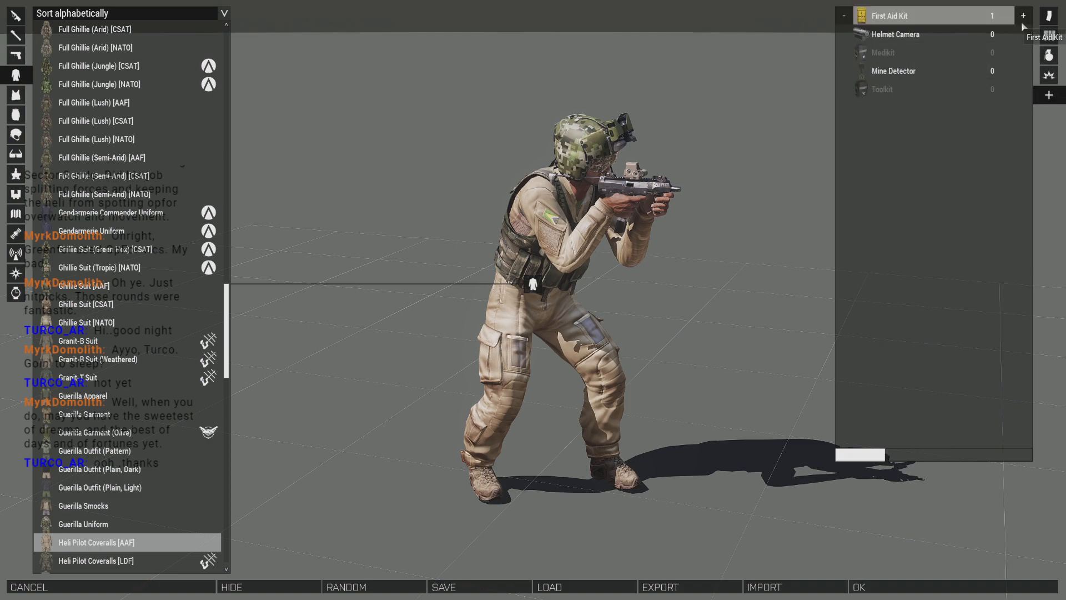
click(1050, 19)
click(1008, 22)
click(1013, 58)
click(1024, 55)
click(16, 95)
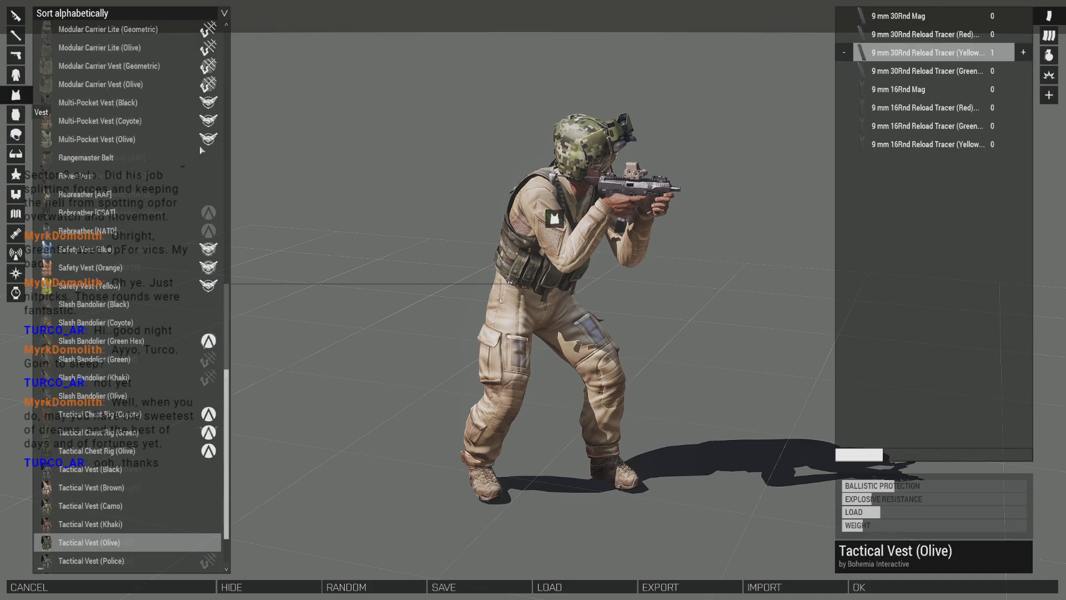
click(1023, 52)
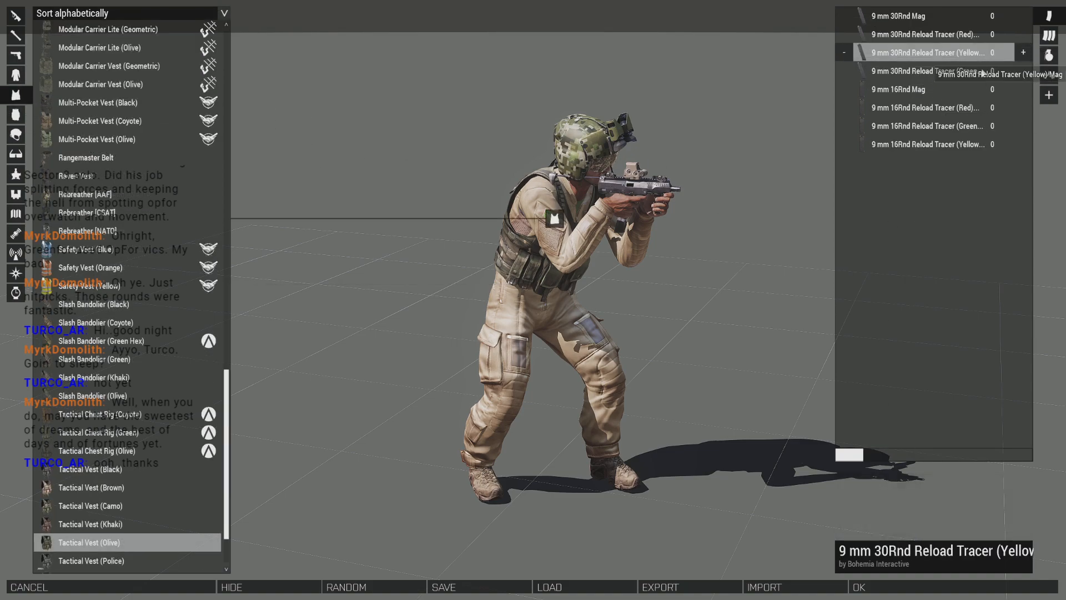
- Replace the vest's green, purple and orange smoke grenades with two Smoke Grenades (Blue) and accept the loadout
click(1049, 55)
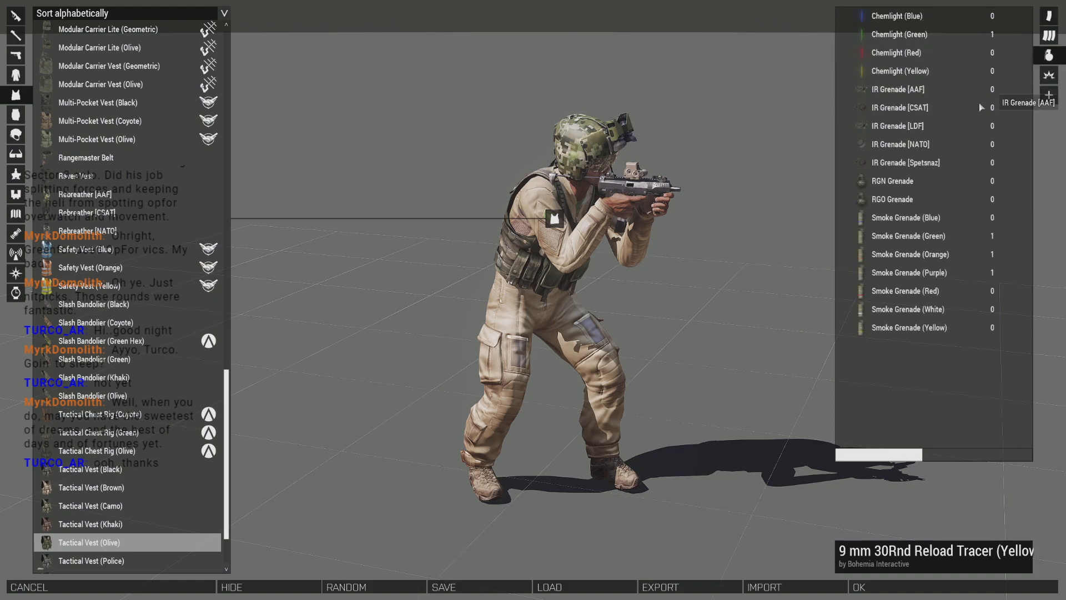
click(914, 284)
click(912, 274)
click(847, 273)
click(1006, 236)
click(1025, 237)
click(1003, 294)
click(920, 238)
click(1007, 219)
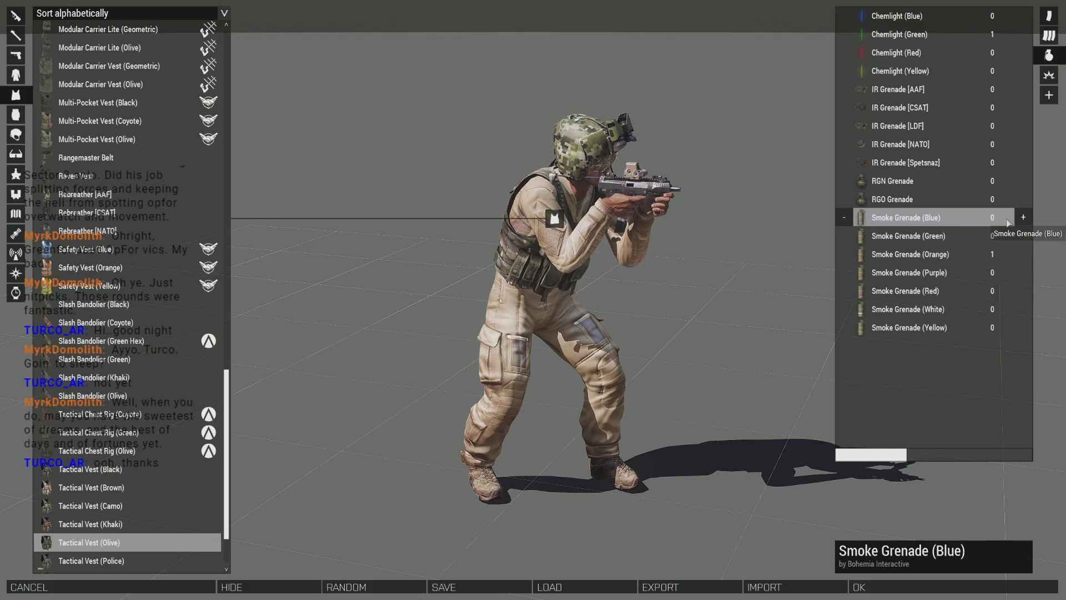
click(967, 254)
click(844, 253)
click(873, 40)
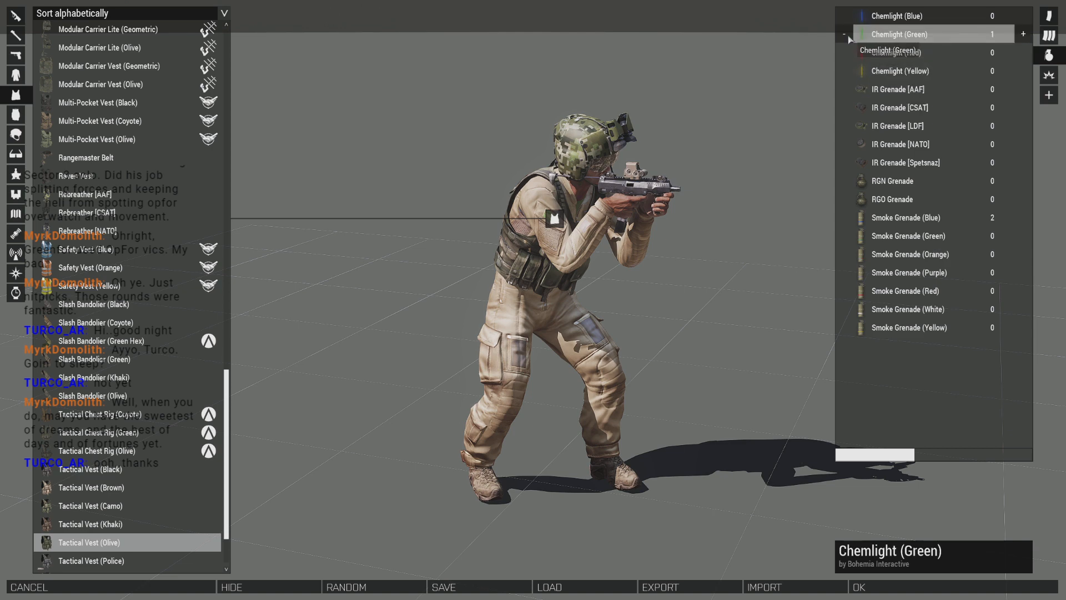
click(15, 254)
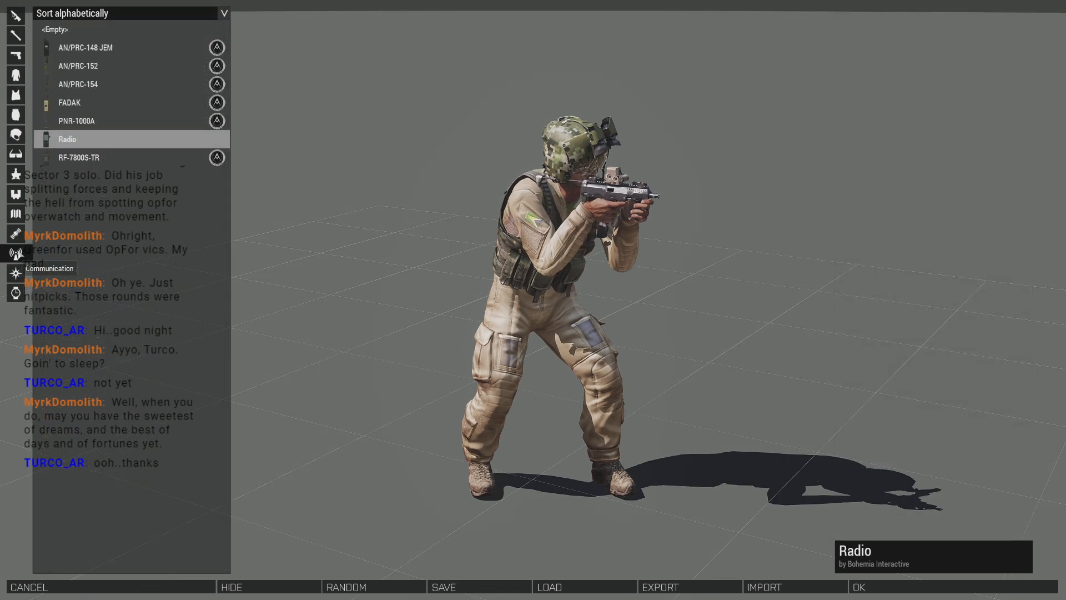
click(861, 586)
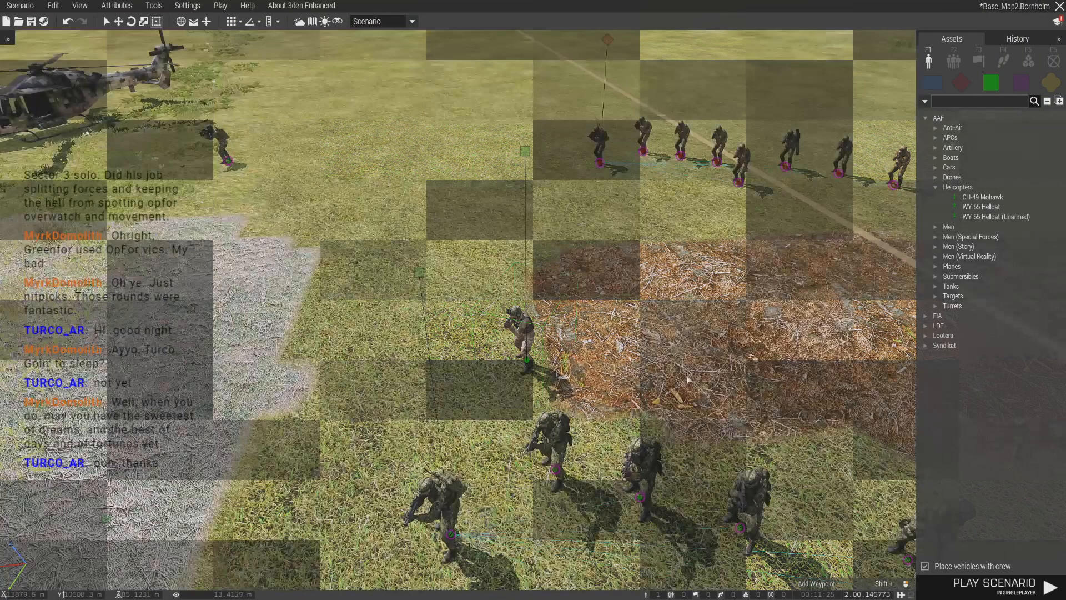
- Check which radio is carried by the soldier standing closest to the Helicopter Pilot
right_click(555, 467)
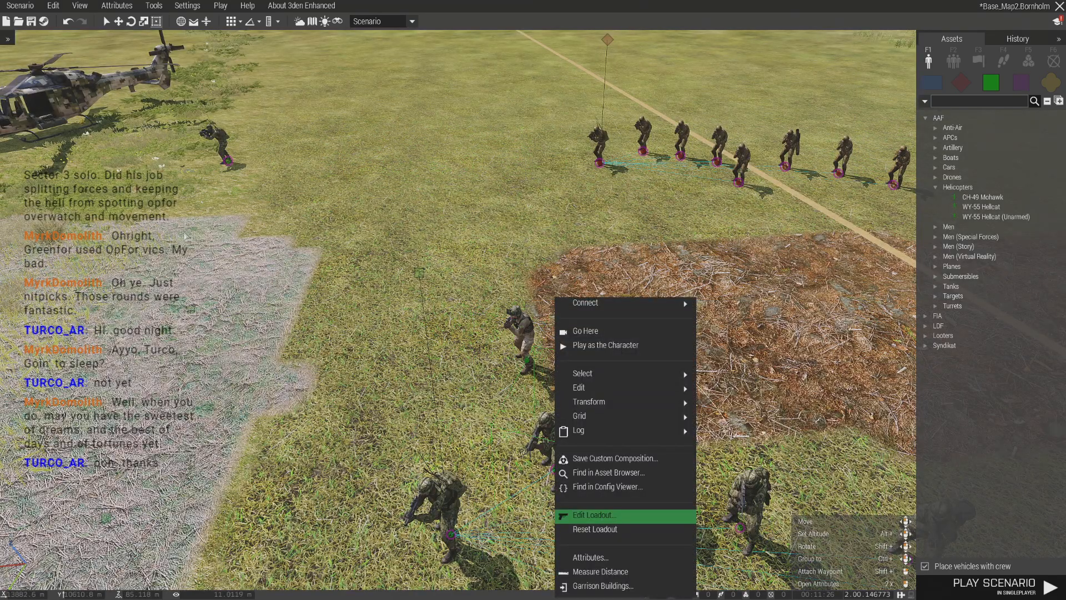
click(592, 515)
click(15, 233)
click(16, 253)
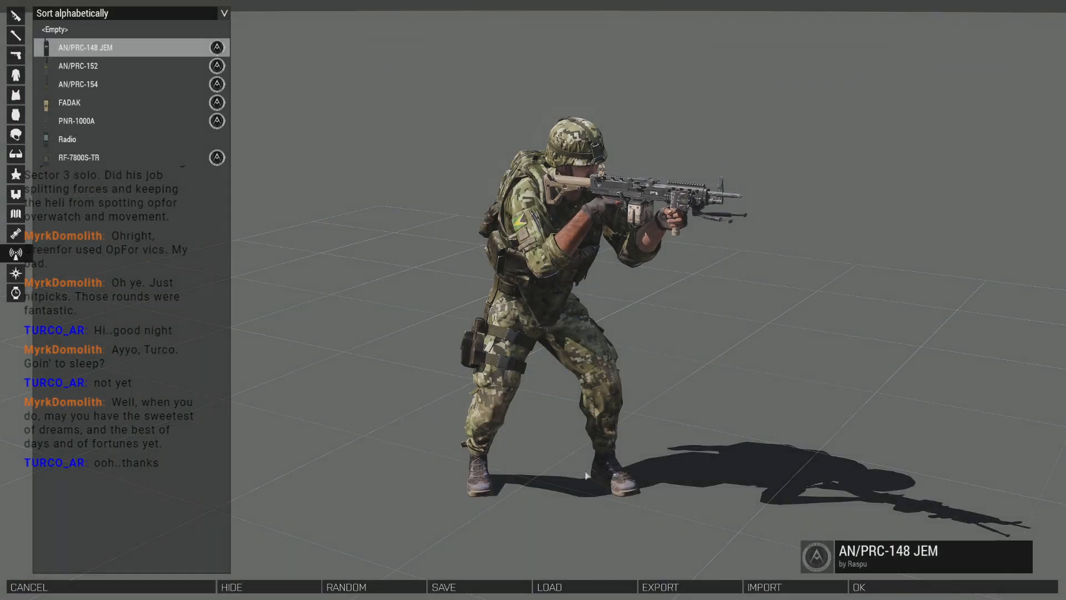
click(912, 593)
- Equip the Helicopter Pilot with the AN/PRC-148 JEM radio
right_click(525, 300)
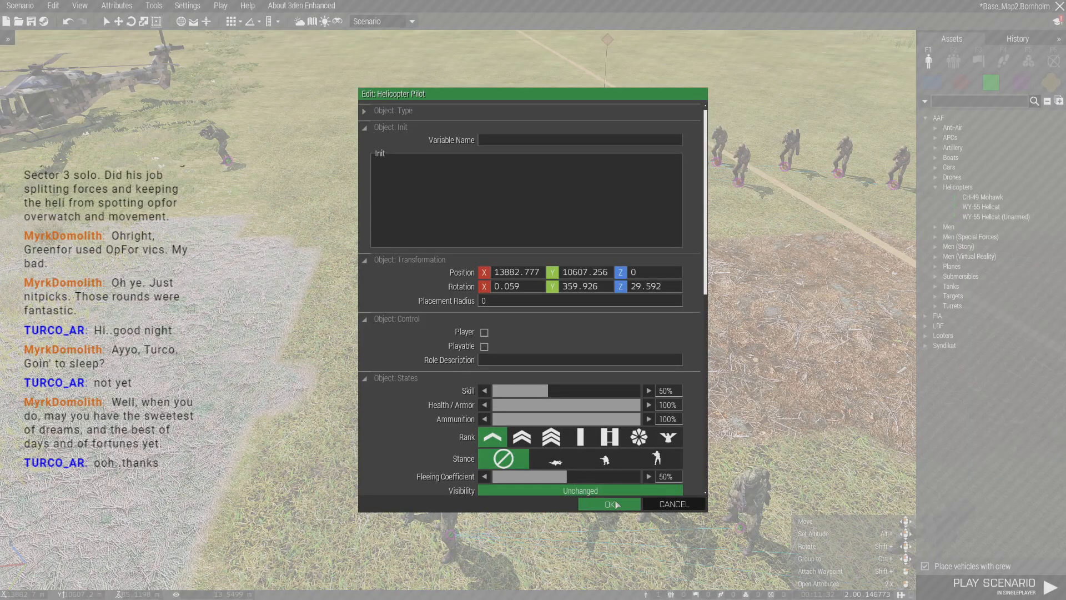
click(610, 503)
right_click(525, 297)
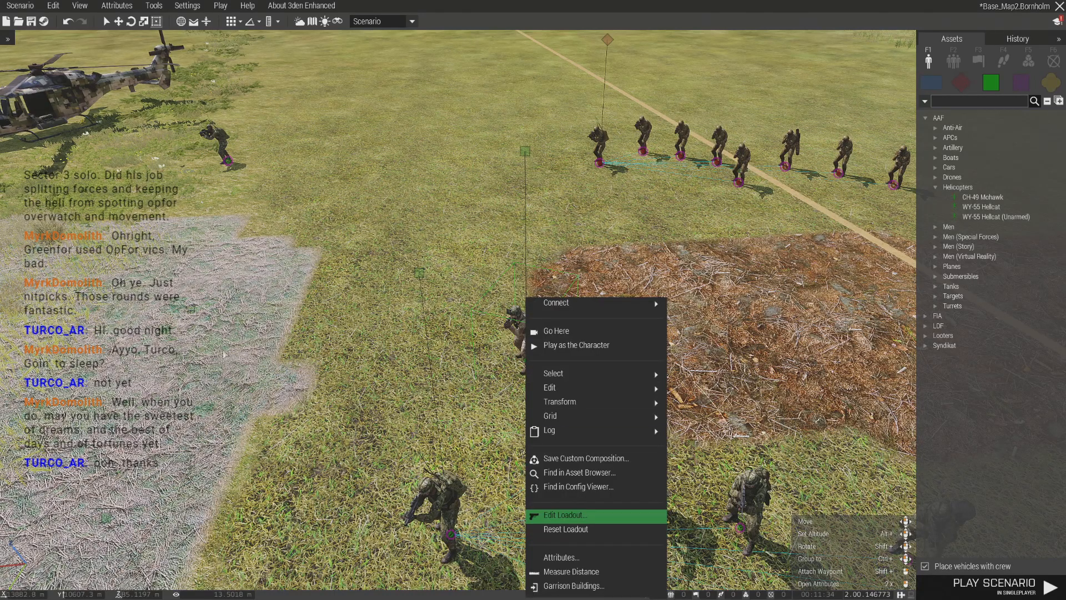
click(566, 515)
click(16, 253)
click(84, 47)
click(16, 236)
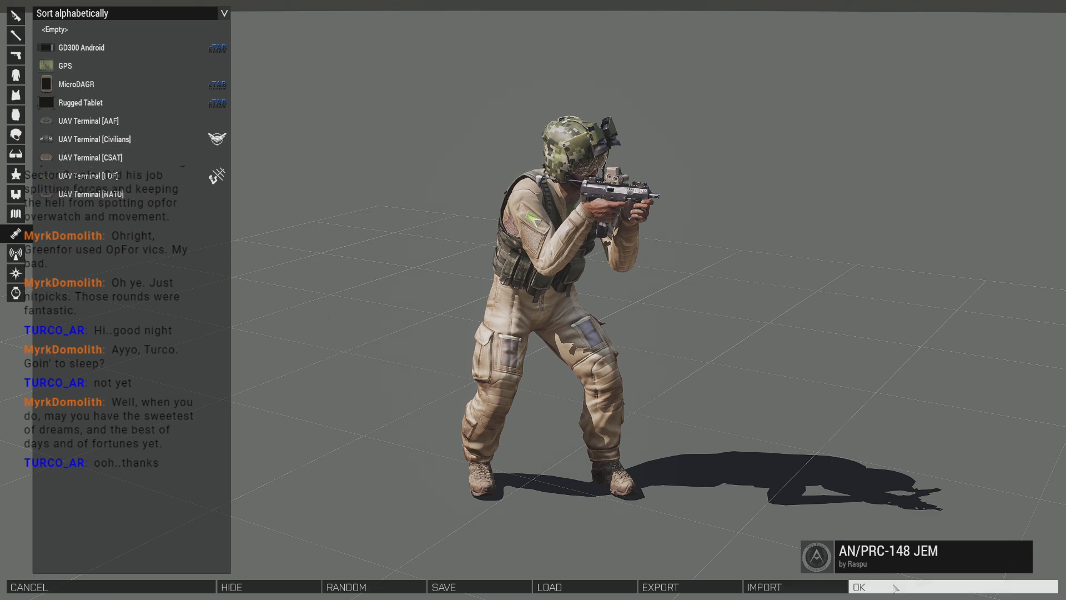
click(876, 583)
- Place three copies of the Helicopter Pilot on the dirt patch and group them with the original pilot
click(528, 362)
key(ctrl+v)
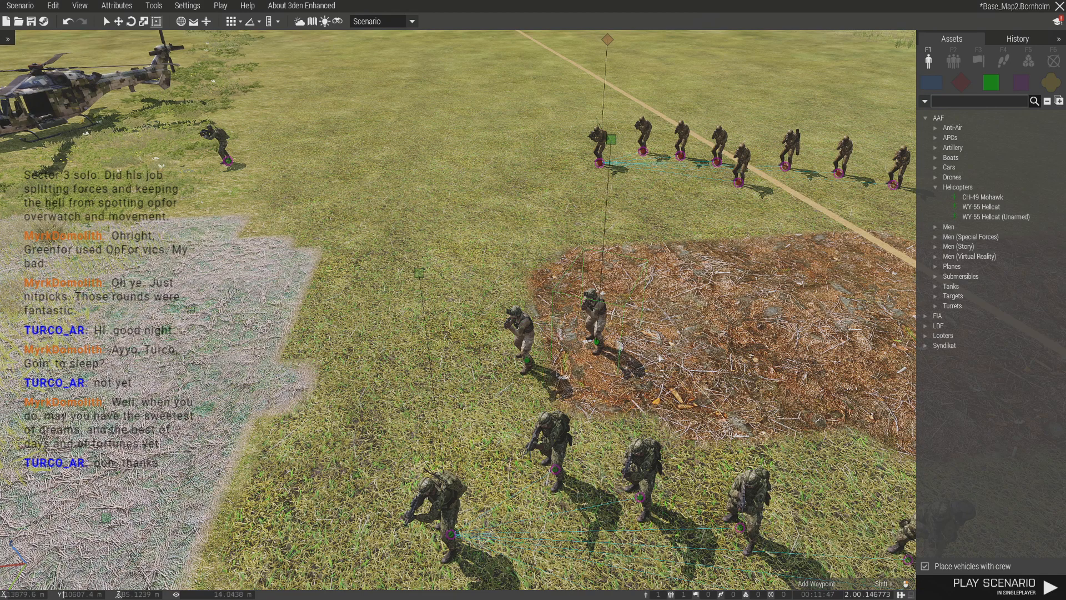
key(ctrl+v)
key(ctrl+v)
ctrl+click(659, 354)
ctrl+drag(597, 342, 527, 361)
- Set the original Helicopter Pilot's role description to "1: Helicopter Pilot@Mohawks&Hellcats"
click(527, 364)
double_click(527, 365)
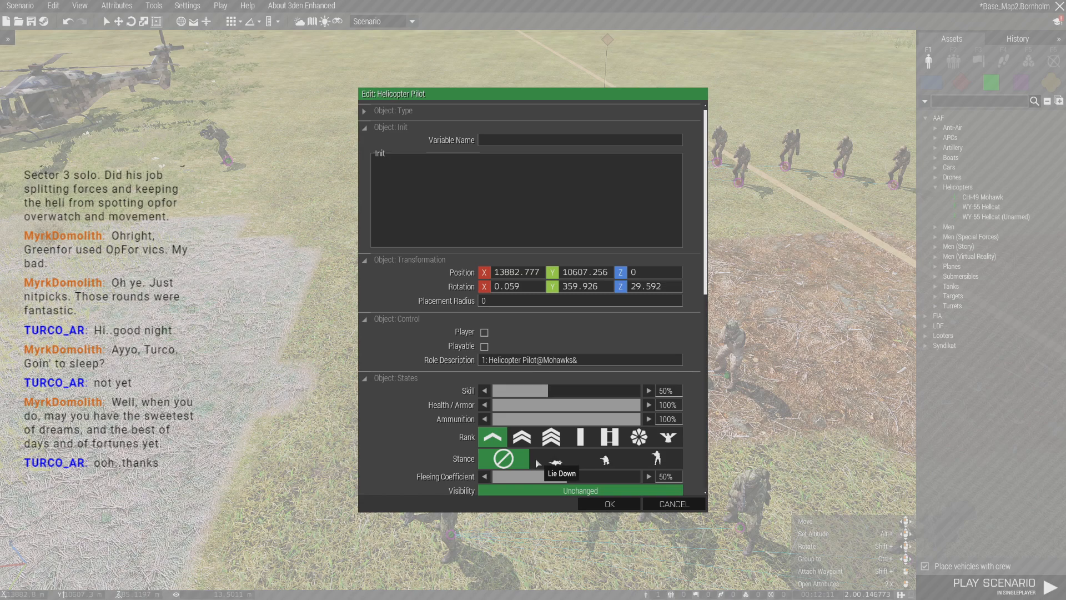
click(589, 507)
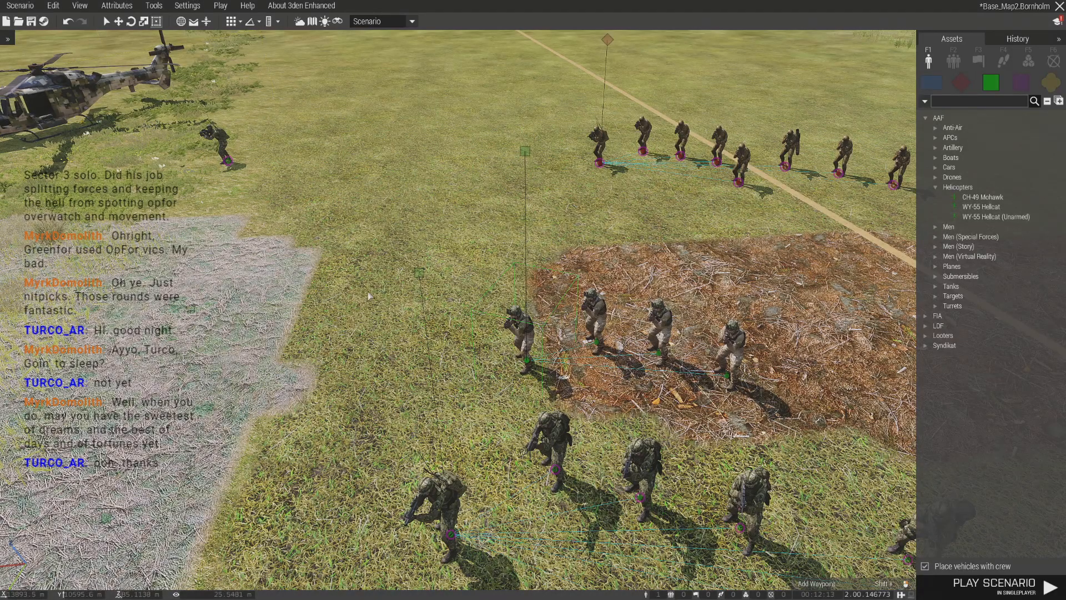
double_click(533, 366)
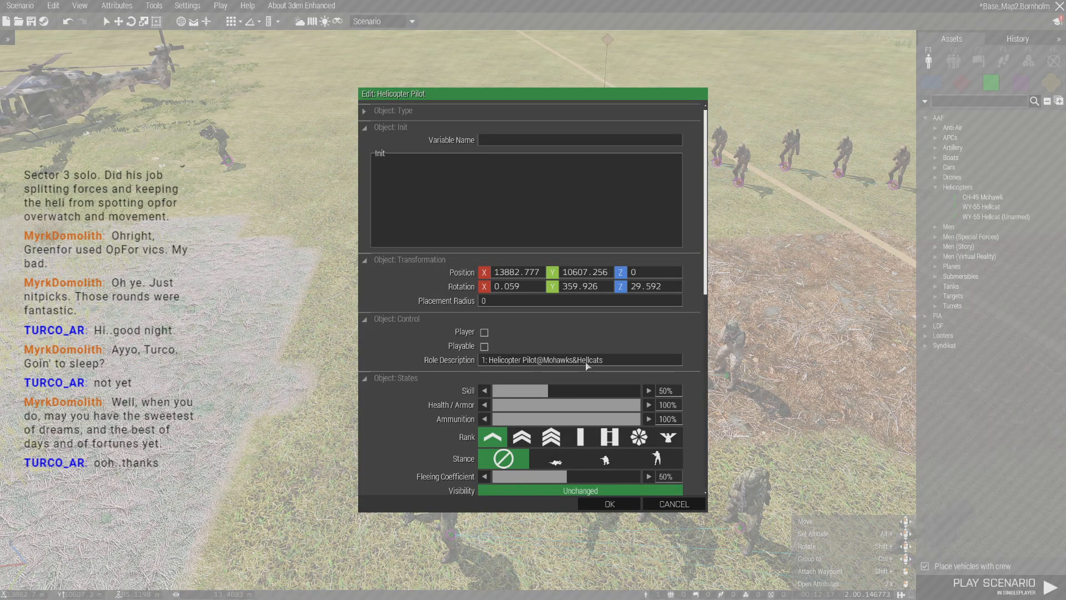
key(Escape)
- Survey the pilots, squads and parked helicopters across the airfield from above
right_drag(503, 389, 148, 362)
key(s)
key(w)
key(d)
key(d)
mouse_move(666, 372)
right_down()
mouse_move(588, 391)
mouse_move(584, 412)
mouse_move(489, 409)
mouse_move(591, 425)
mouse_move(724, 362)
mouse_move(666, 361)
mouse_move(661, 383)
right_up()
key(w)
key(d)
key(s)
key(w)
key(s)
key(a)
key(s)
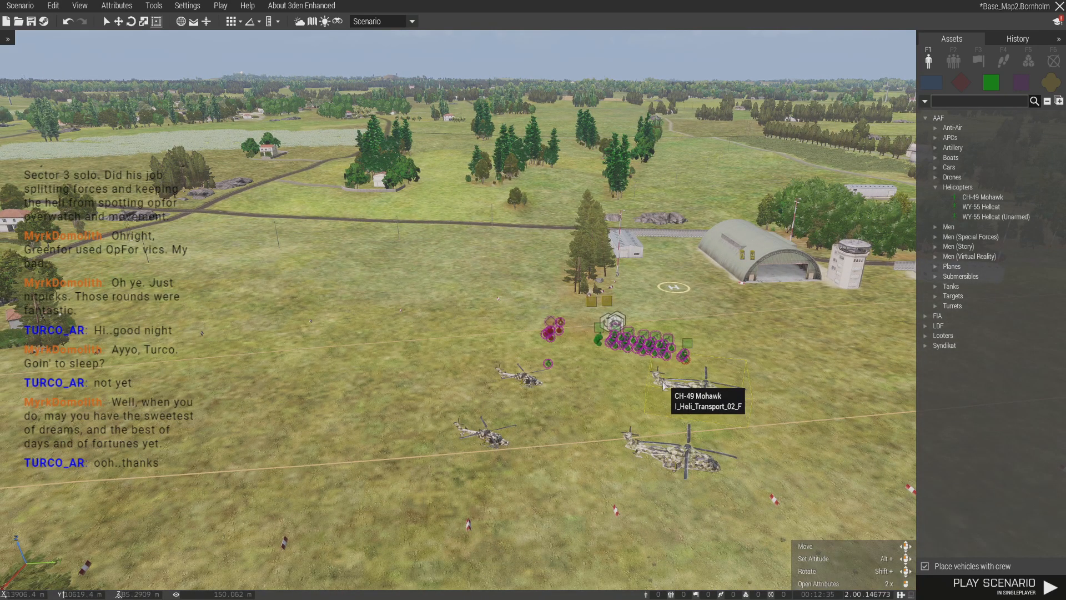
- Search the props assets for "helipad"
key(w)
key(d)
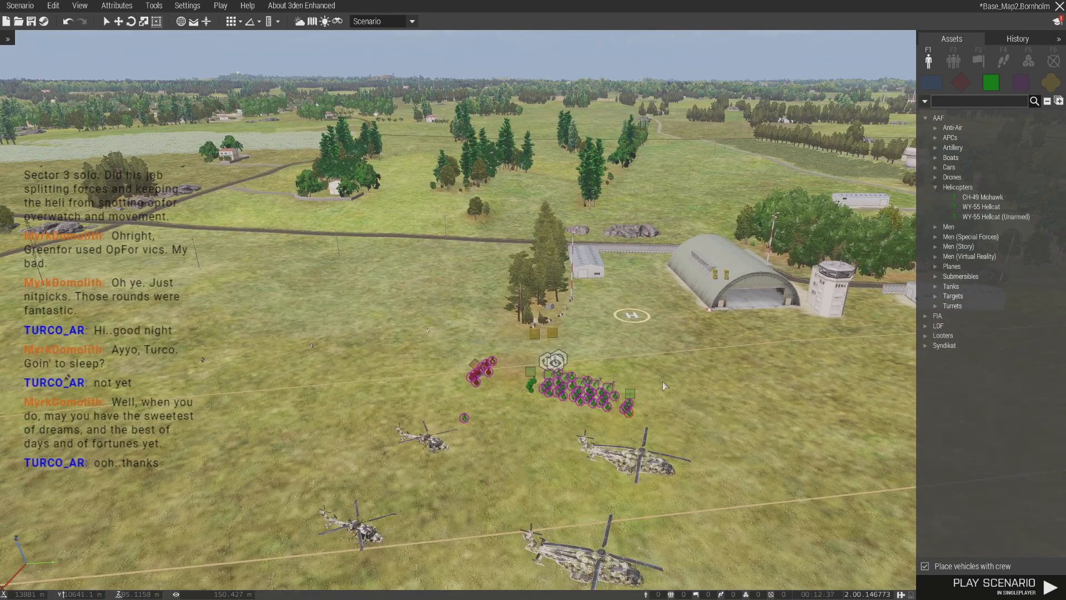
key(d)
key(w)
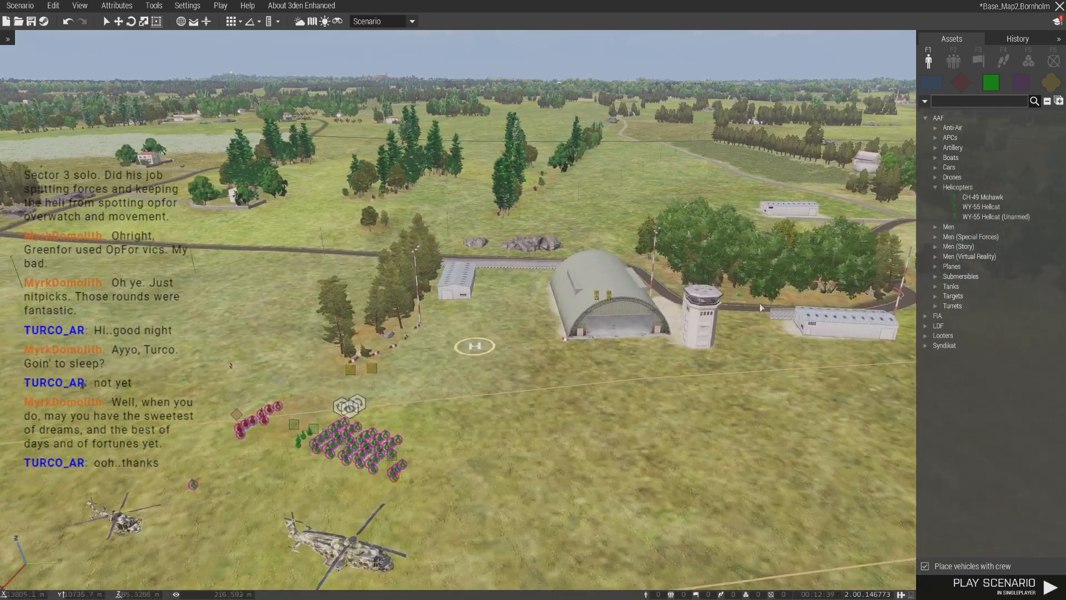
key(d)
click(941, 102)
text(helipad)
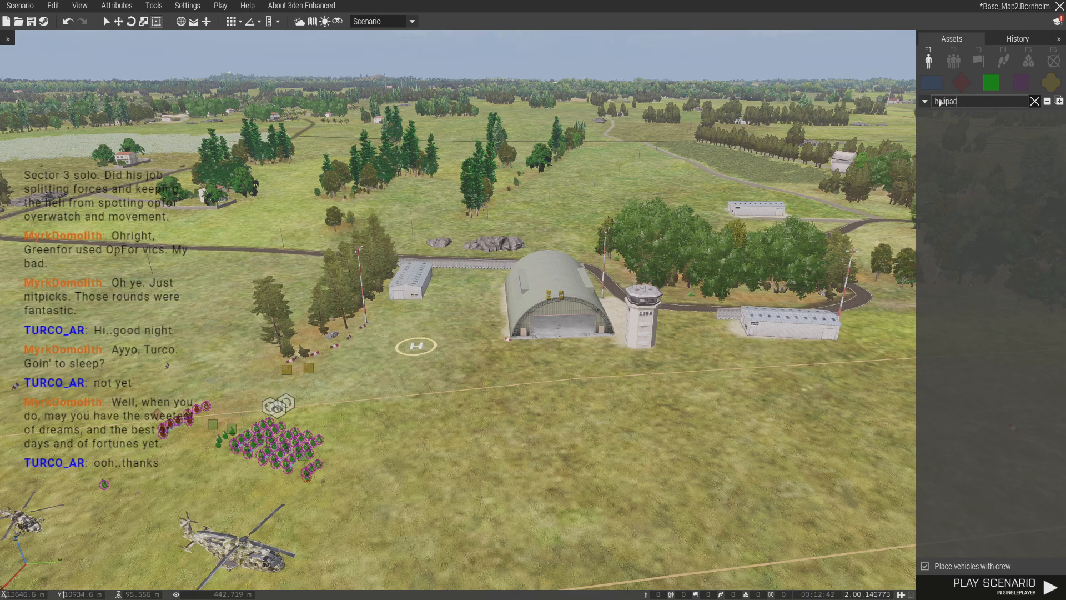
click(1047, 85)
- Place a Helipad (Circle) on the grass in front of the hangar, near the existing H helipad
right_drag(911, 94, 890, 180)
key(w)
click(993, 138)
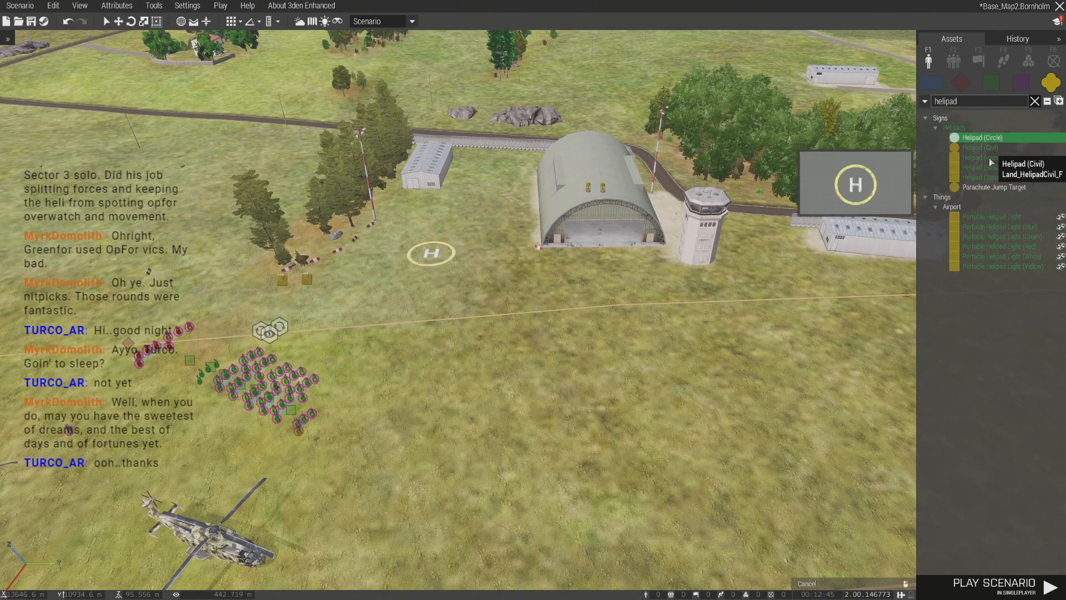
scroll(509, 319, up, 3)
right_drag(509, 319, 502, 329)
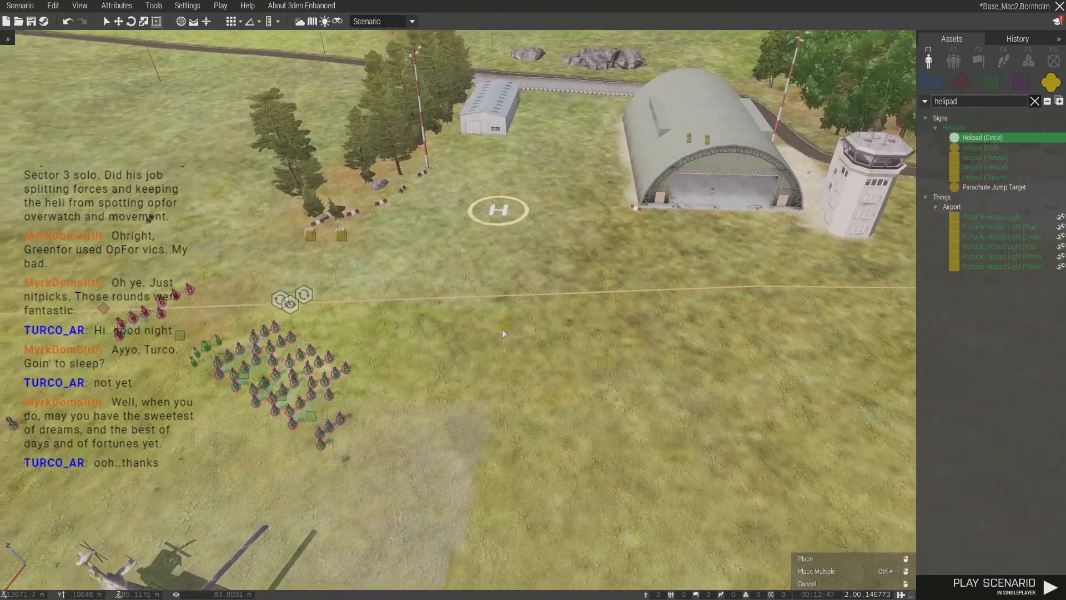
click(502, 329)
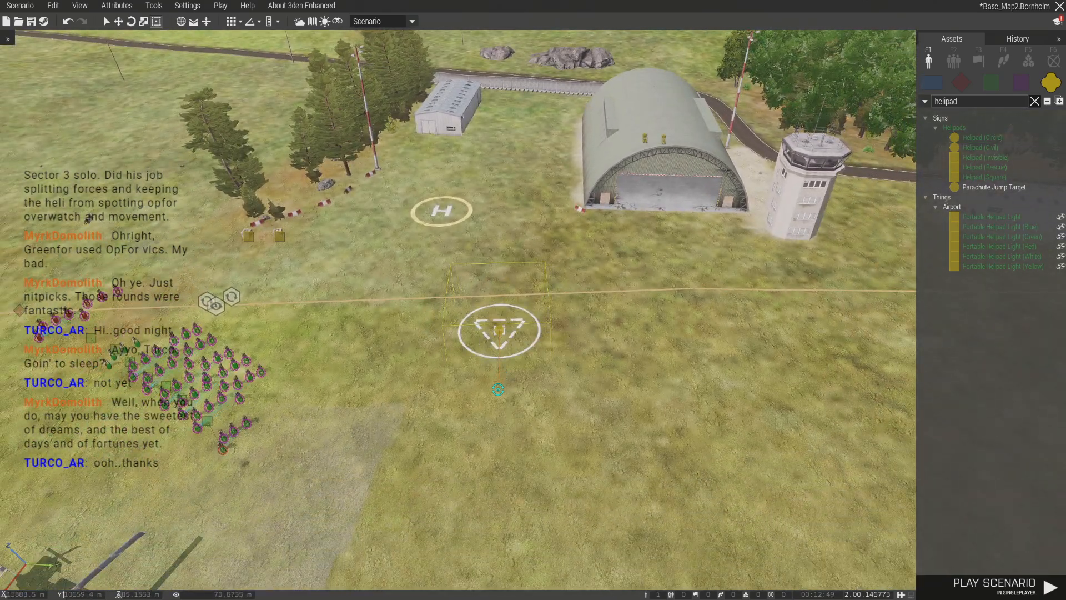
scroll(500, 331, down, 5)
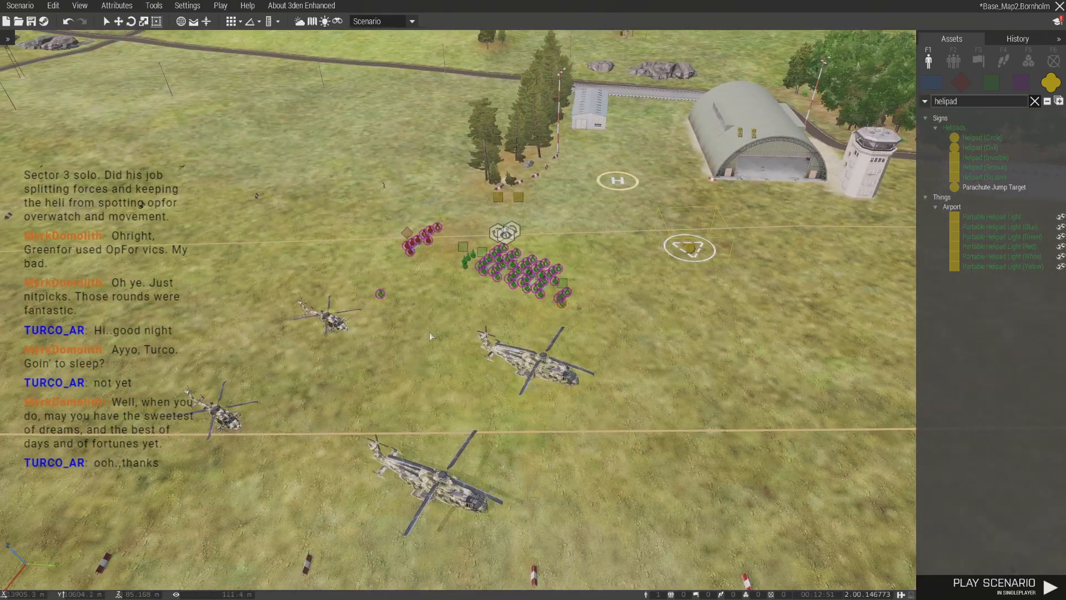
right_click(518, 201)
click(572, 421)
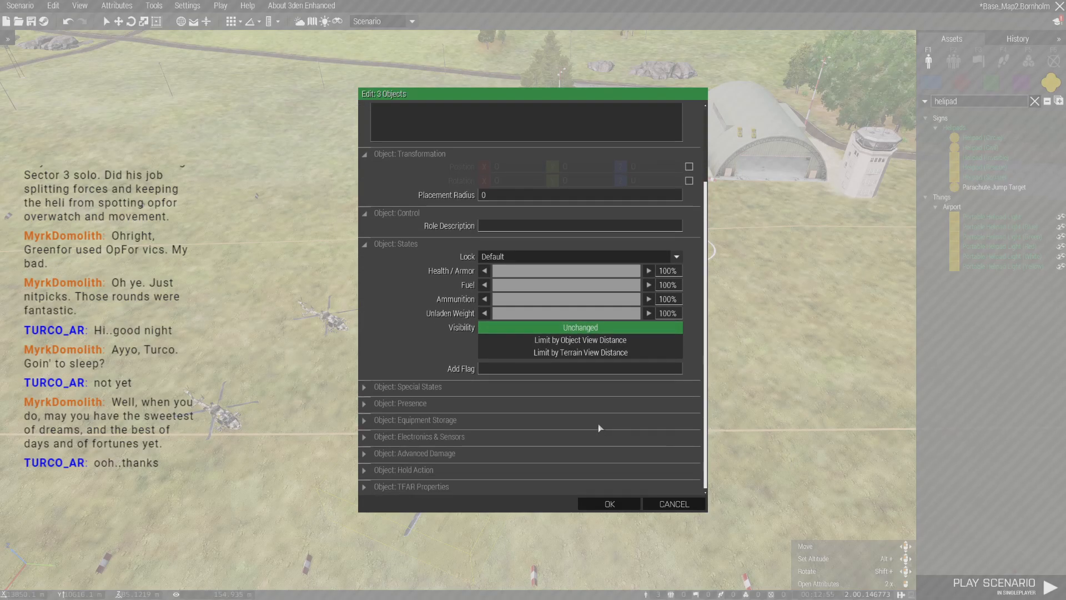
click(431, 426)
scroll(608, 398, down, 3)
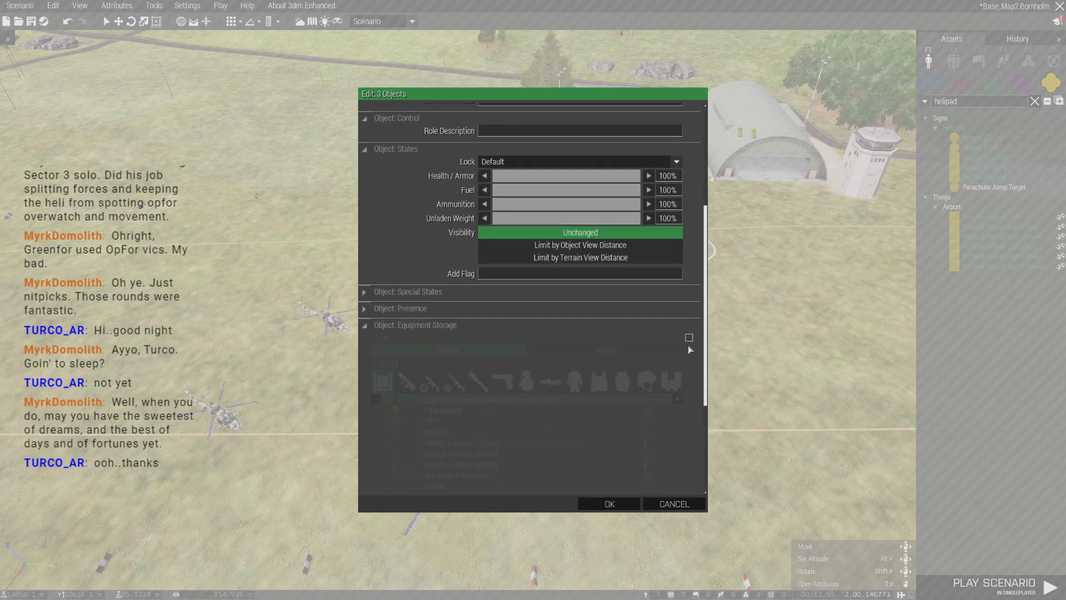
scroll(628, 398, down, 2)
click(675, 504)
- Edit both Mohawk helicopters together with the cargo net and apply its equipment storage contents to all three
click(519, 197)
ctrl+click(525, 355)
ctrl+click(451, 484)
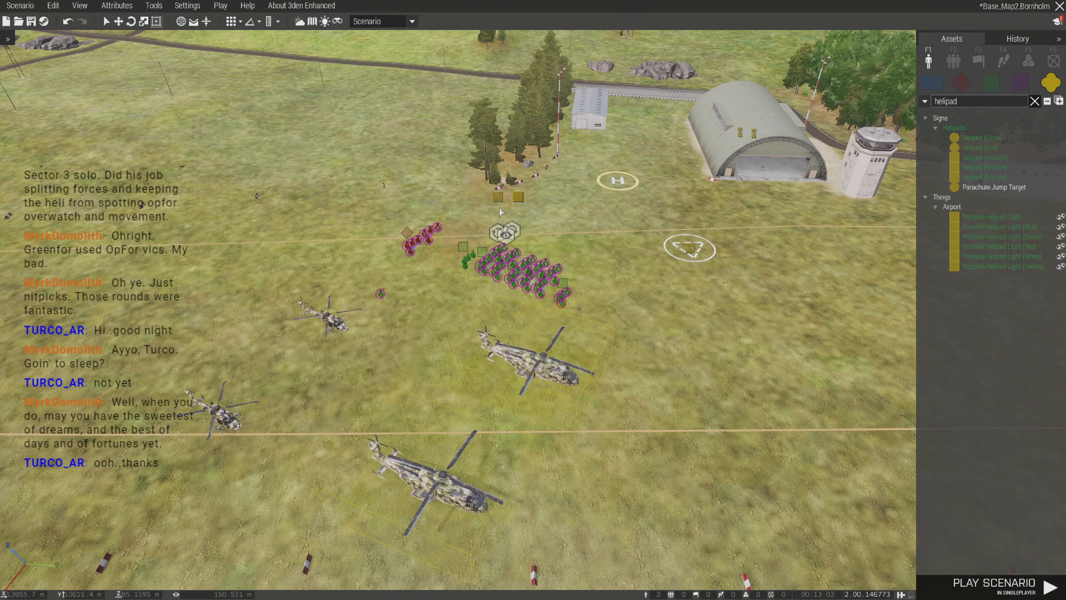
right_click(517, 197)
click(561, 417)
scroll(696, 343, down, 5)
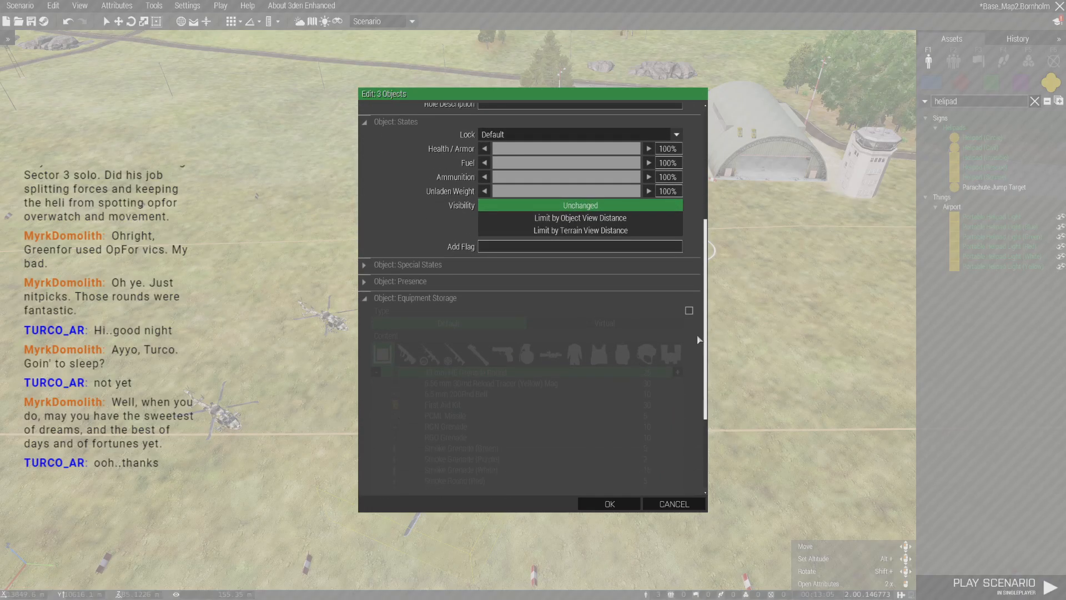
click(689, 311)
scroll(698, 367, down, 2)
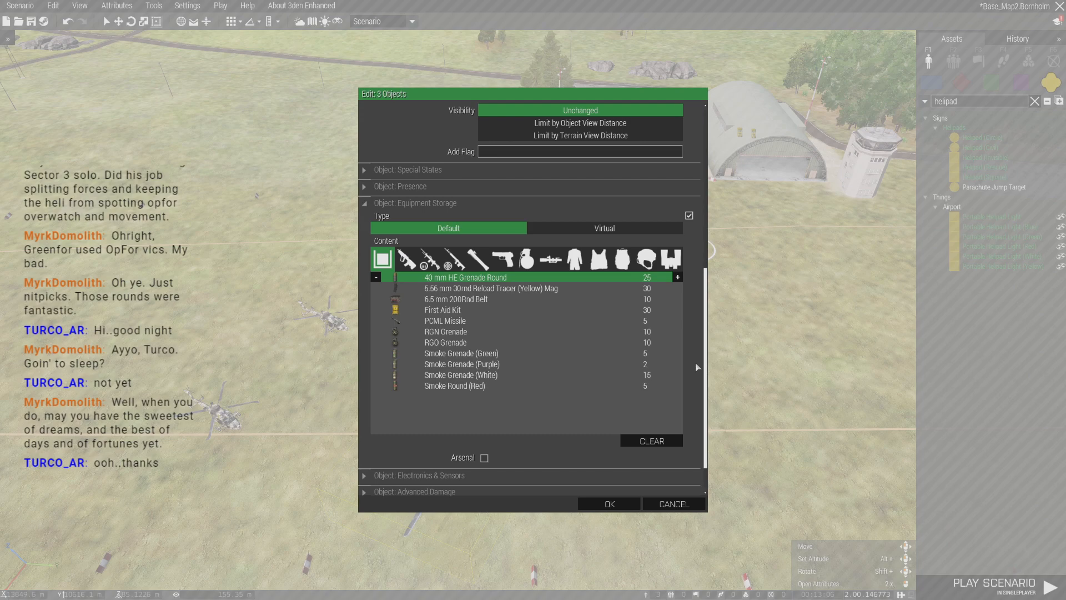
click(635, 503)
scroll(612, 390, up, 4)
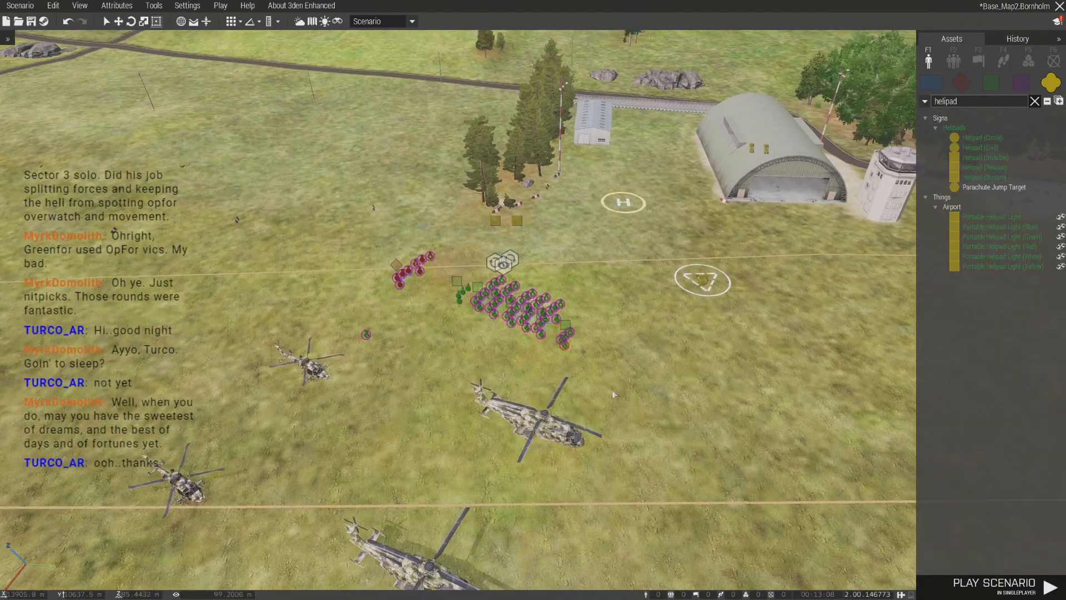
- Try the circular helipad on the open grass beyond the trees
key(a)
key(w)
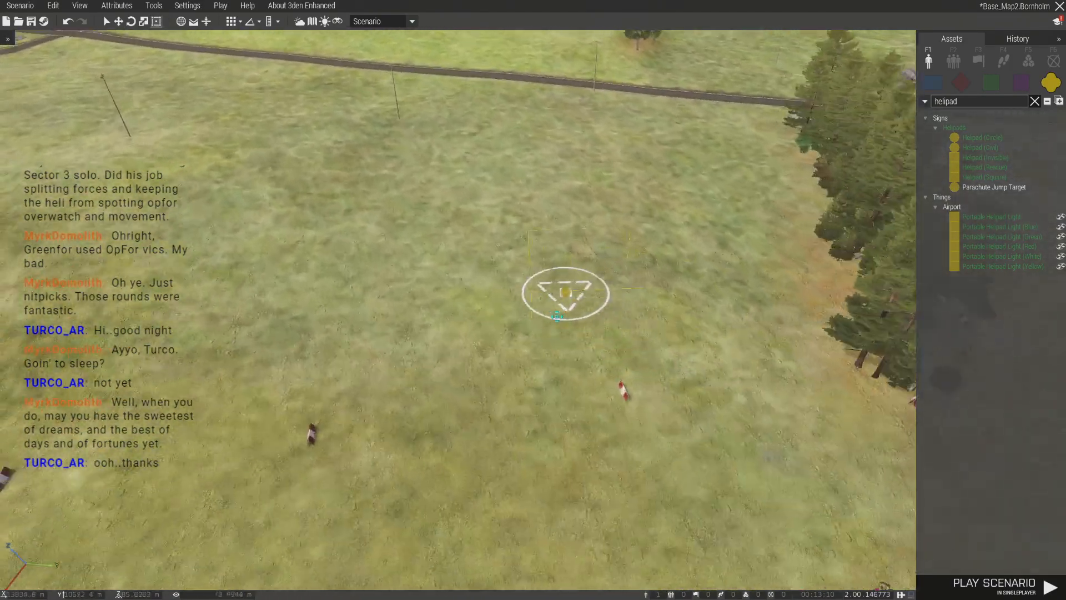
click(568, 292)
right_drag(568, 292, 568, 292)
key(z)
scroll(561, 347, down, 5)
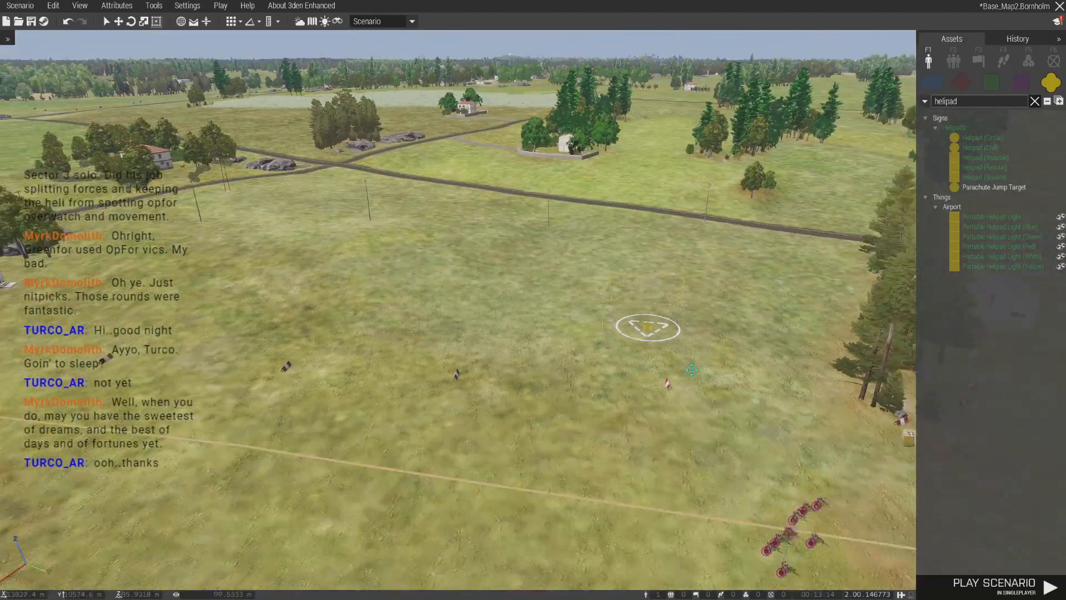
- Position the circular helipad on the grass in front of the hangar, on the side nearest the squads
key(d)
drag(691, 370, 396, 372)
key(w)
key(s)
key(a)
- Complete an evenly spaced row of three circular helipads in front of the hangar and control tower
key(a)
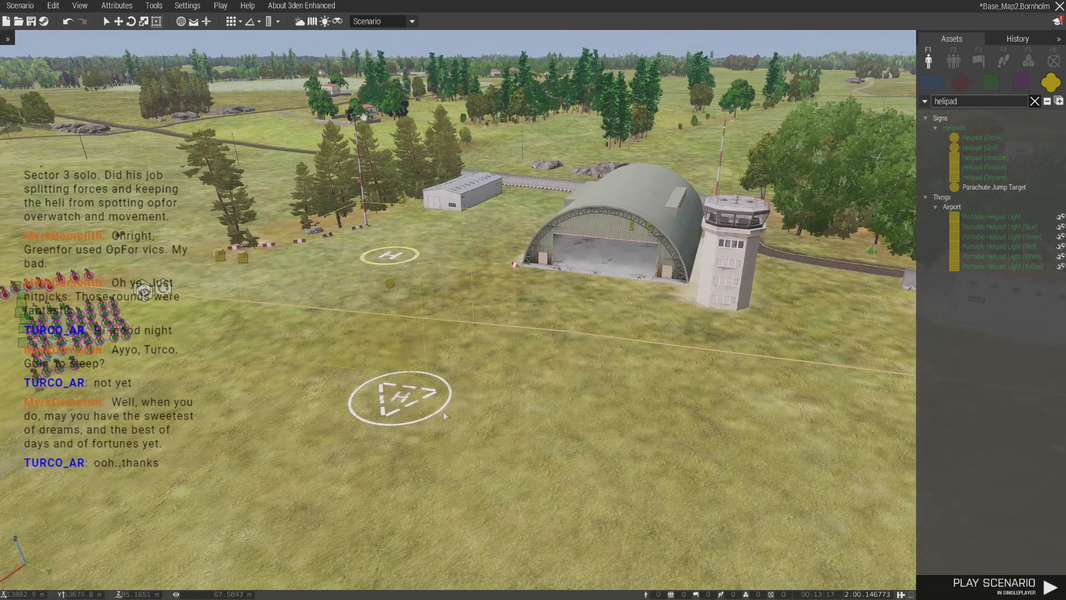
right_drag(396, 372, 395, 370)
drag(399, 393, 236, 367)
click(389, 339)
drag(389, 339, 417, 336)
click(582, 327)
double_click(581, 324)
click(614, 394)
click(619, 505)
drag(584, 325, 586, 318)
key(a)
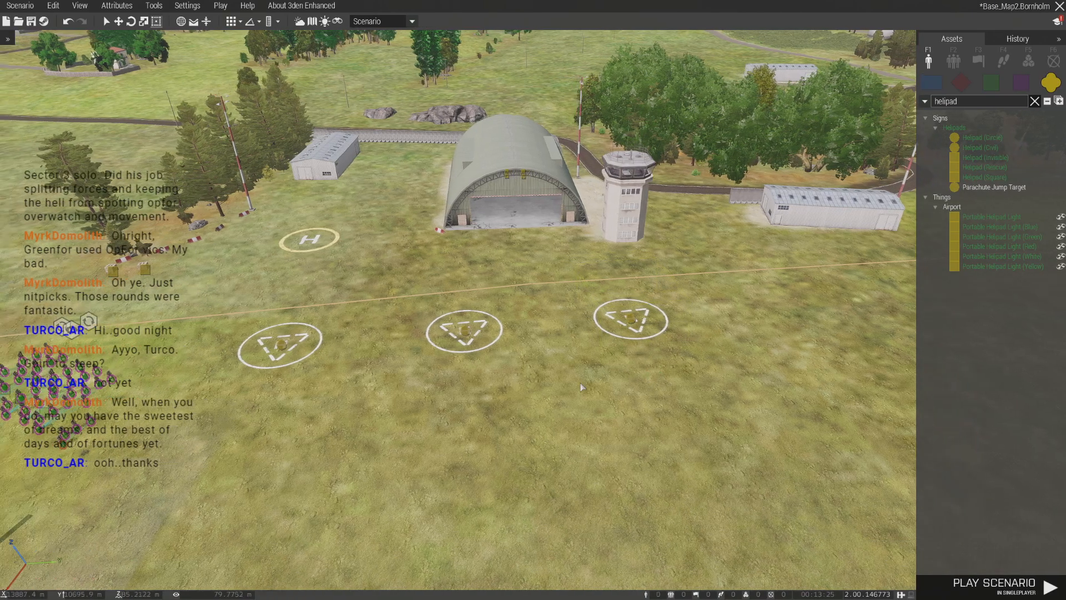
- Move the first Mohawk onto the circular helipad nearest the squads, with its nose pointing away from the hangar
right_drag(589, 380, 481, 410)
key(w)
drag(481, 409, 589, 416)
drag(598, 431, 559, 512)
shift+drag(584, 414, 573, 344)
click(581, 415)
key(s)
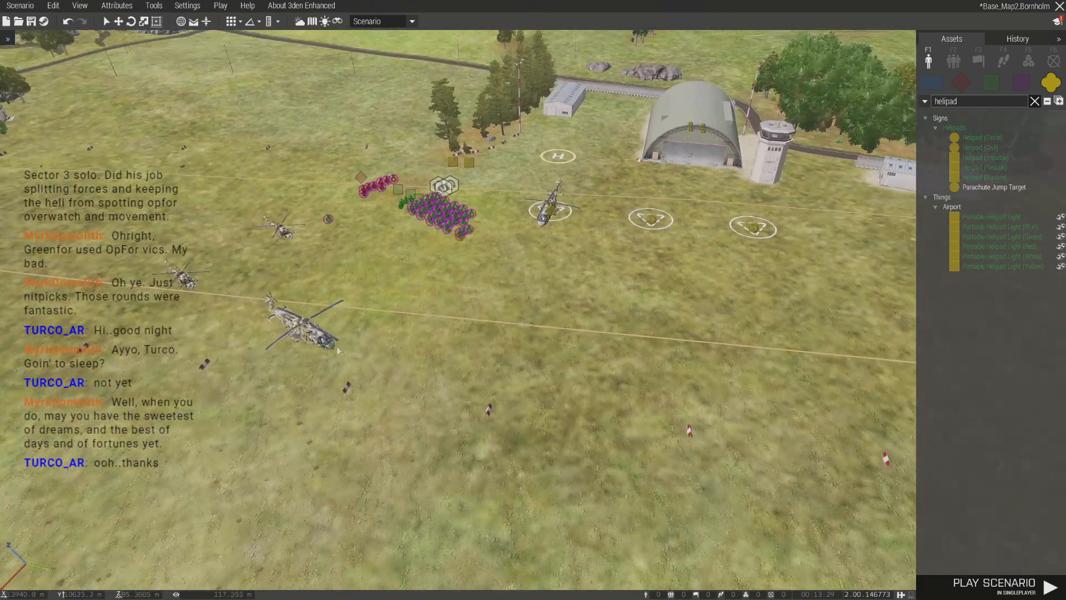
- Move the second Mohawk onto the middle circular helipad and paste a third Mohawk onto the remaining one
key(w)
shift+drag(465, 504, 463, 501)
drag(481, 402, 496, 377)
key(ctrl+v)
shift+drag(670, 368, 688, 408)
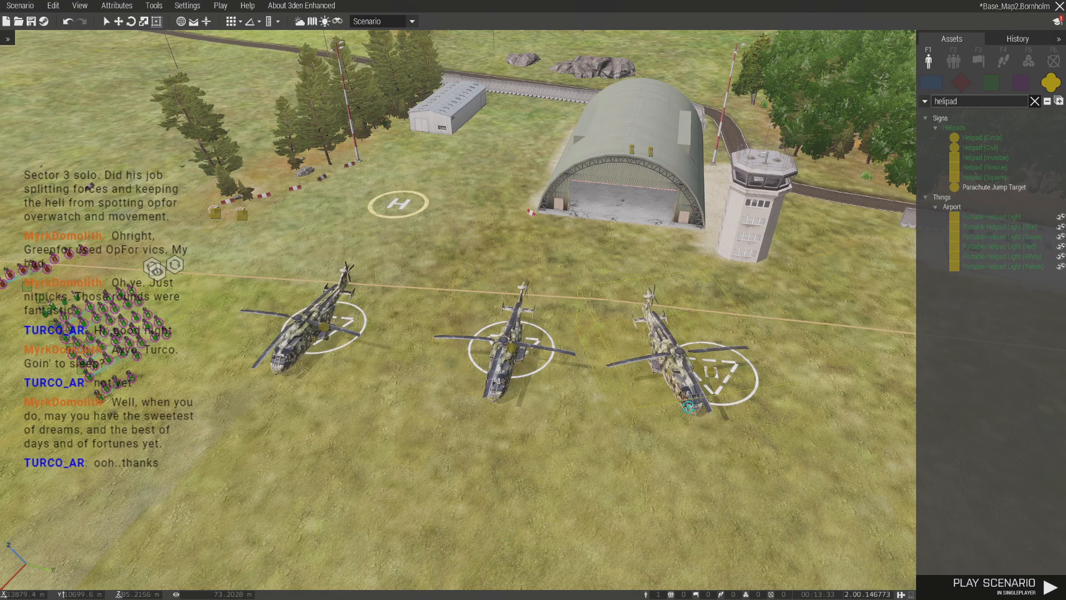
drag(697, 371, 765, 385)
- Place a Helipad (Civil) on the grass between the small shed and the hangar, behind the existing H helipad
key(a)
key(s)
key(w)
key(d)
key(d)
key(w)
key(d)
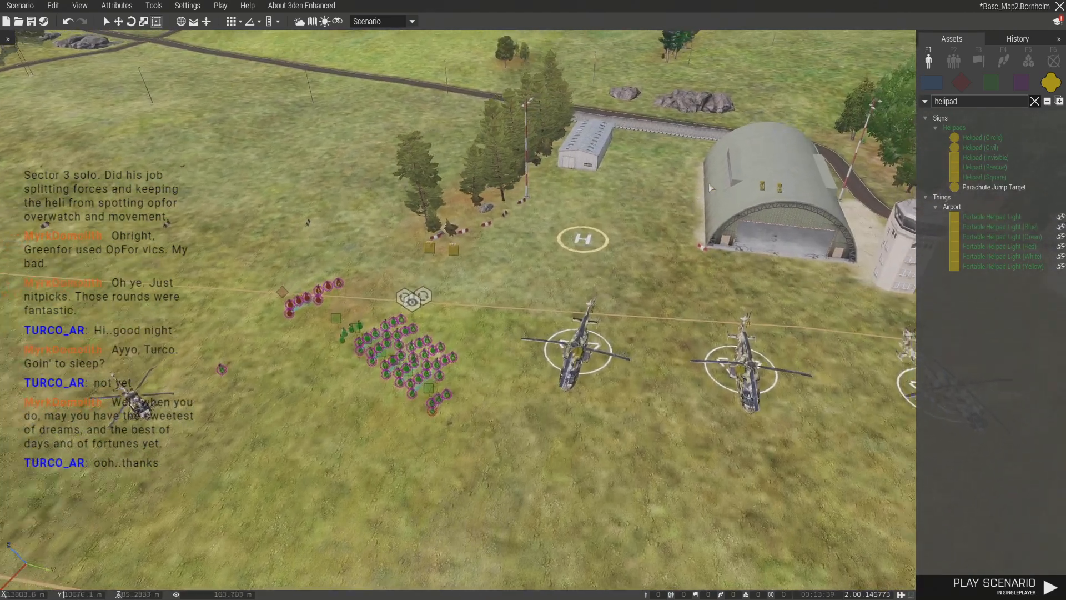
key(w)
click(981, 148)
click(553, 294)
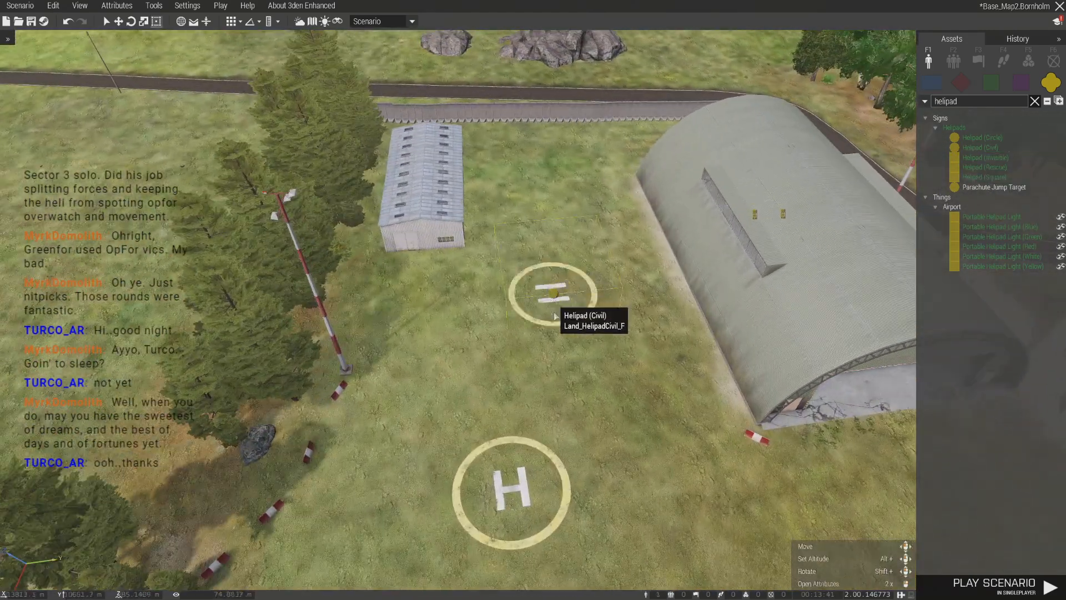
shift+drag(556, 304, 561, 270)
- Move the first Hellcat from the field to the yellow H helipad area beside the hangar
key(s)
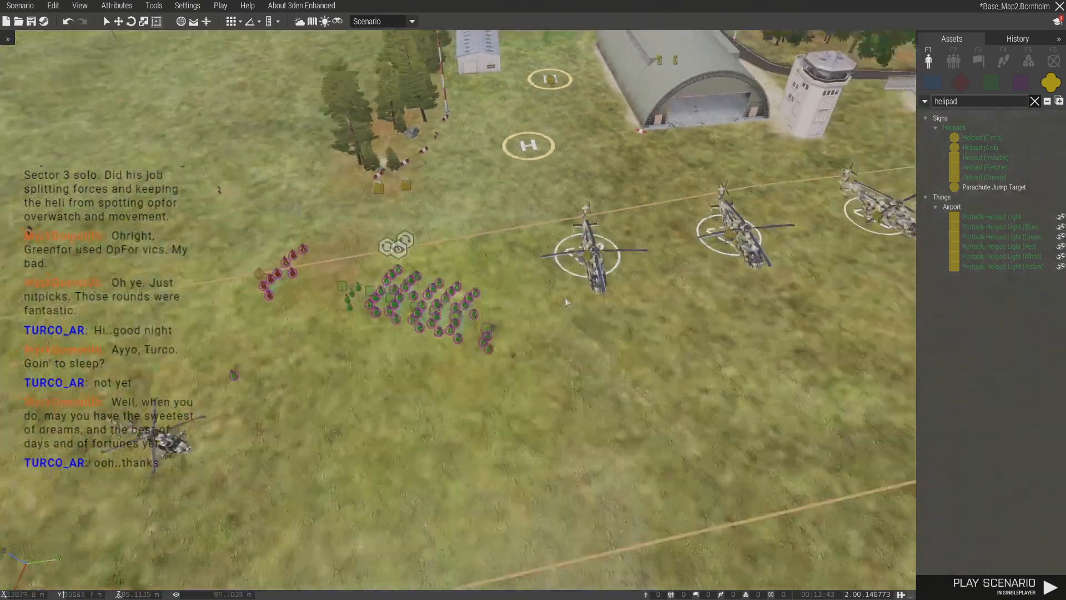
key(w)
drag(301, 265, 536, 379)
key(s)
key(w)
key(s)
- Bring over the second Hellcat so that one Hellcat stands on each of the two yellow helipads
key(a)
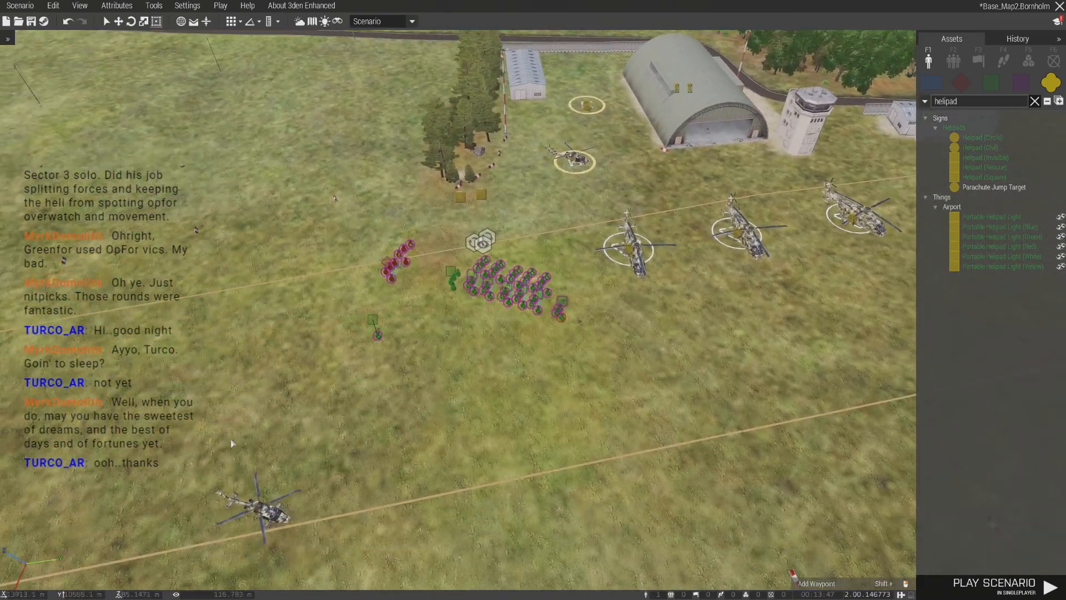
key(w)
drag(276, 513, 391, 273)
key(d)
key(s)
key(a)
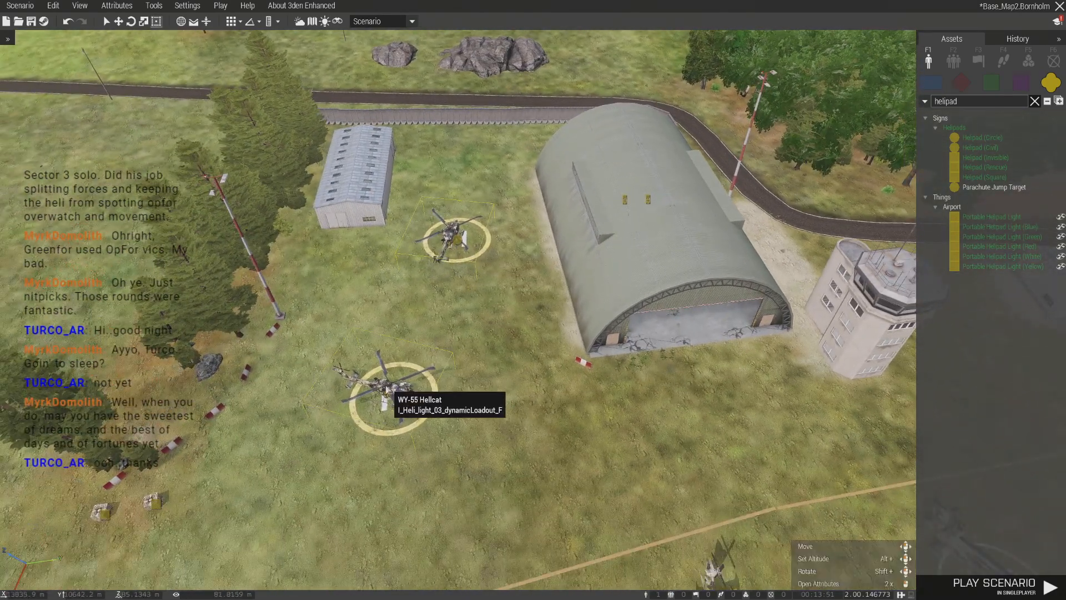
- Paste another Cargo Net (Box) onto the grass beside the Hellcat on the H helipad
ctrl+click(391, 386)
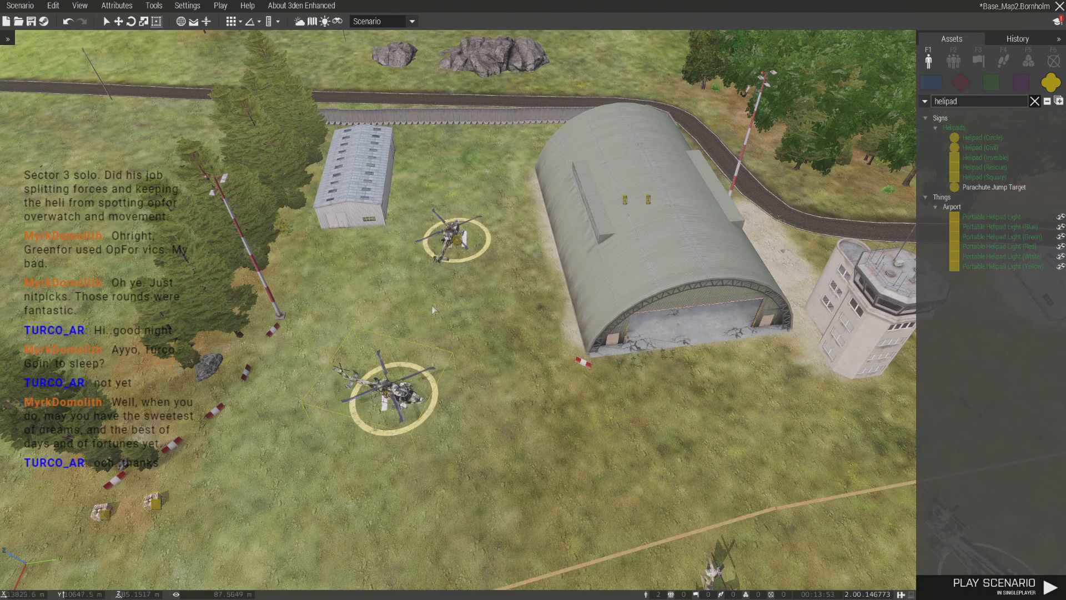
ctrl+click(452, 233)
key(ctrl+v)
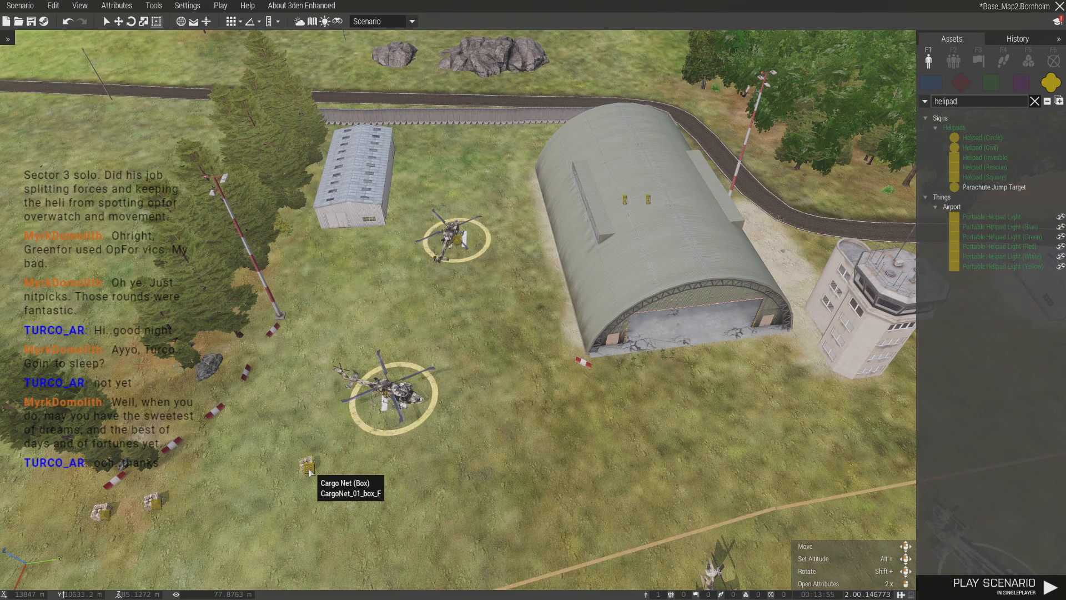
- Edit both Hellcats' equipment storage together and remove the GPS, the Mk20C 5.56 mm (Camo) rifles and the Toolkit
ctrl+click(387, 388)
ctrl+click(453, 233)
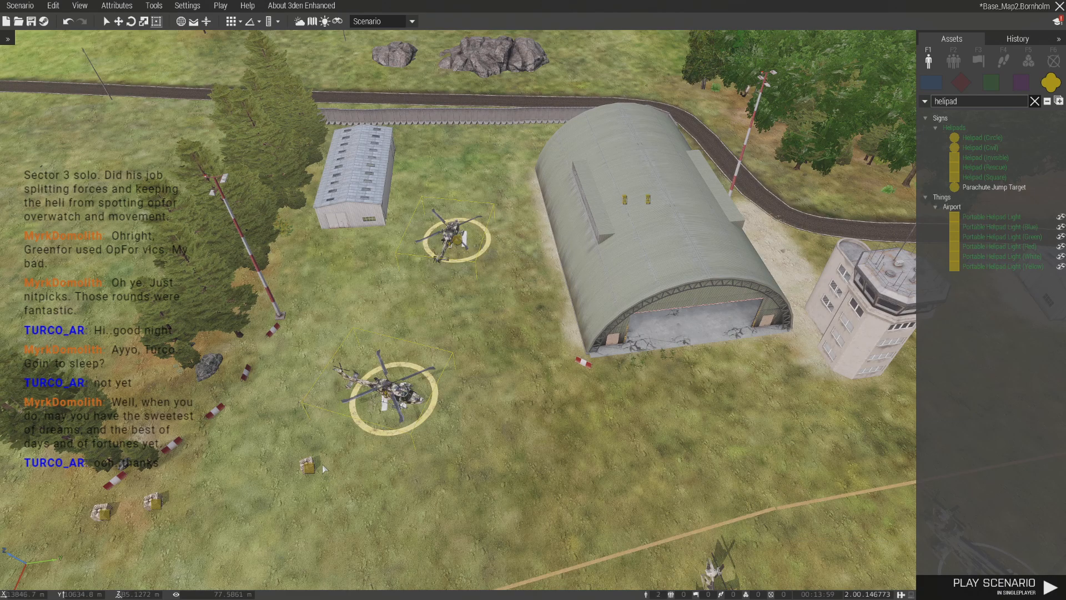
right_click(378, 388)
click(428, 544)
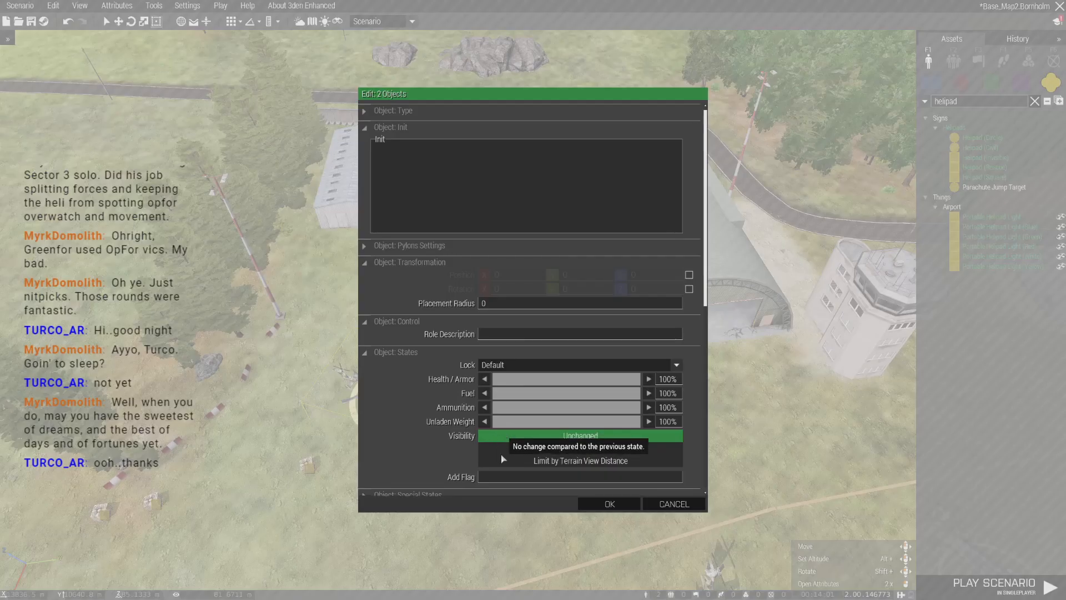
scroll(558, 386, down, 2)
click(555, 398)
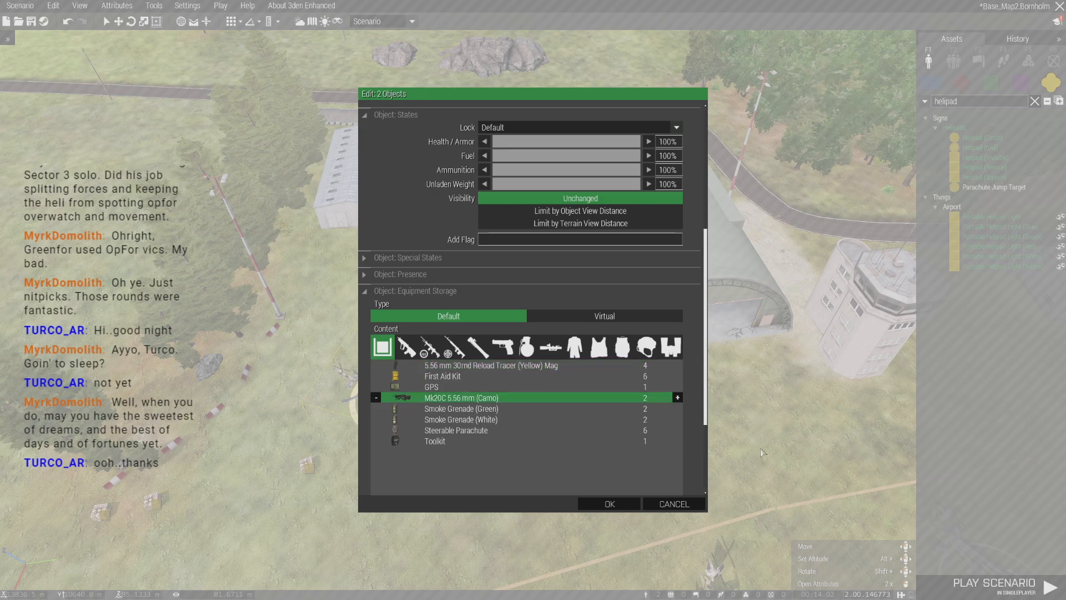
key(Up)
key(Left)
key(Down)
key(Down)
key(Down)
key(Down)
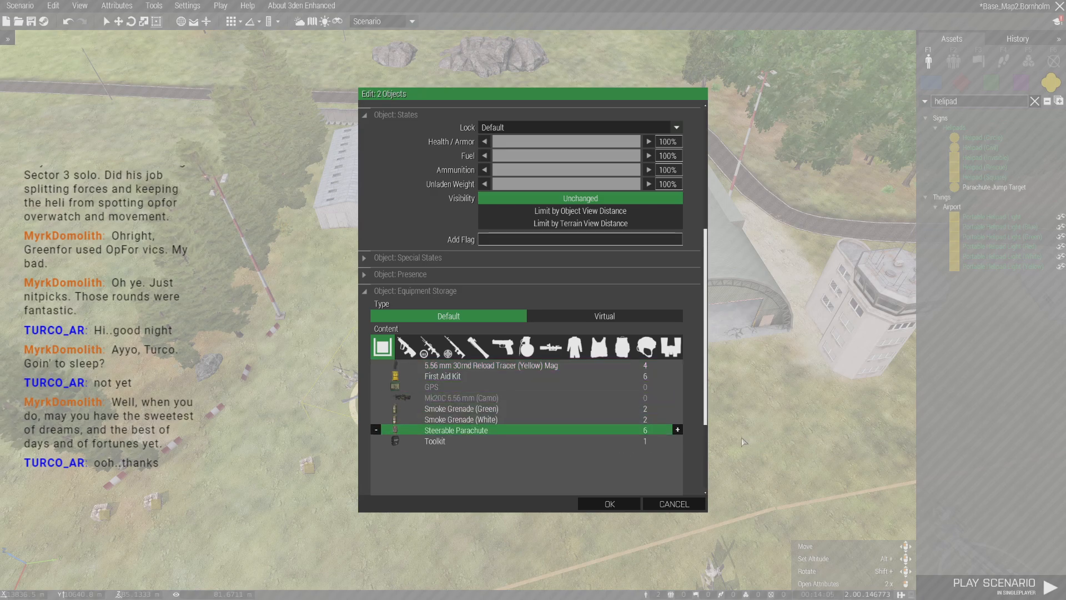
key(Down)
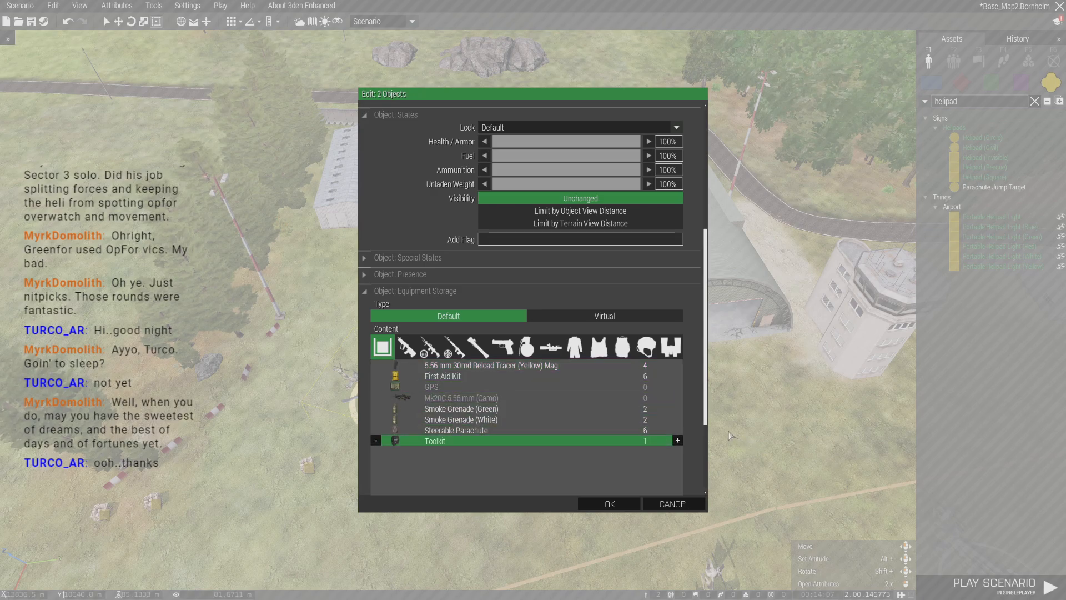
key(Left)
- Reduce the white and green smoke grenades in the Hellcats' equipment storage to 0
key(Up)
key(Up)
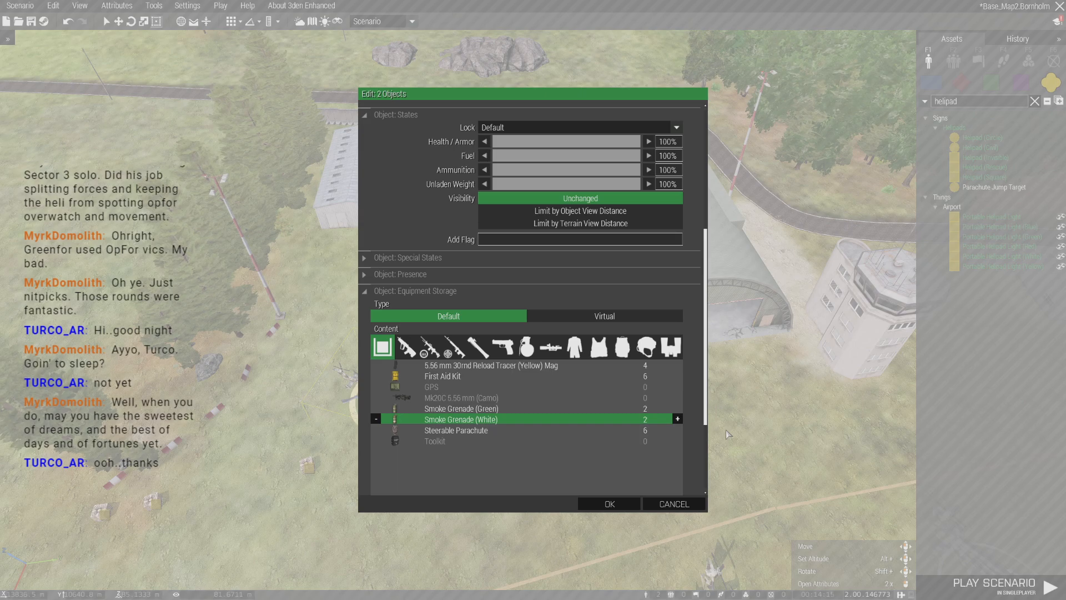
key(Left)
key(Left)
key(Up)
key(Left)
- Set the Hellcats' storage to 10 5.56 mm 30rnd Reload Tracer (Yellow) Mags and 8 First Aid Kits, and apply it
key(Up)
key(Up)
key(Up)
key(Up)
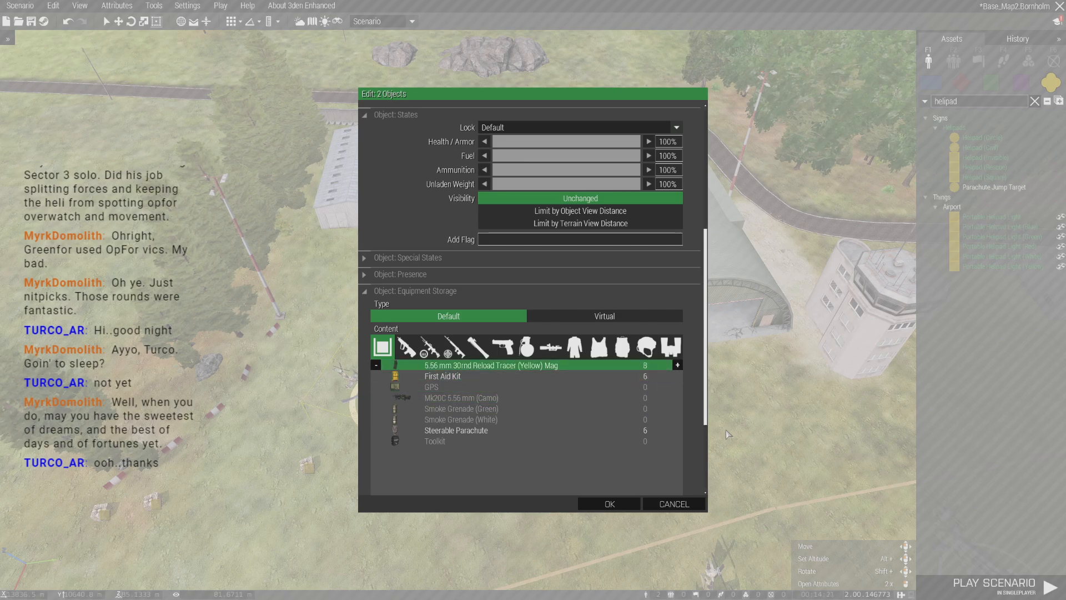
key(Right)
key(Down)
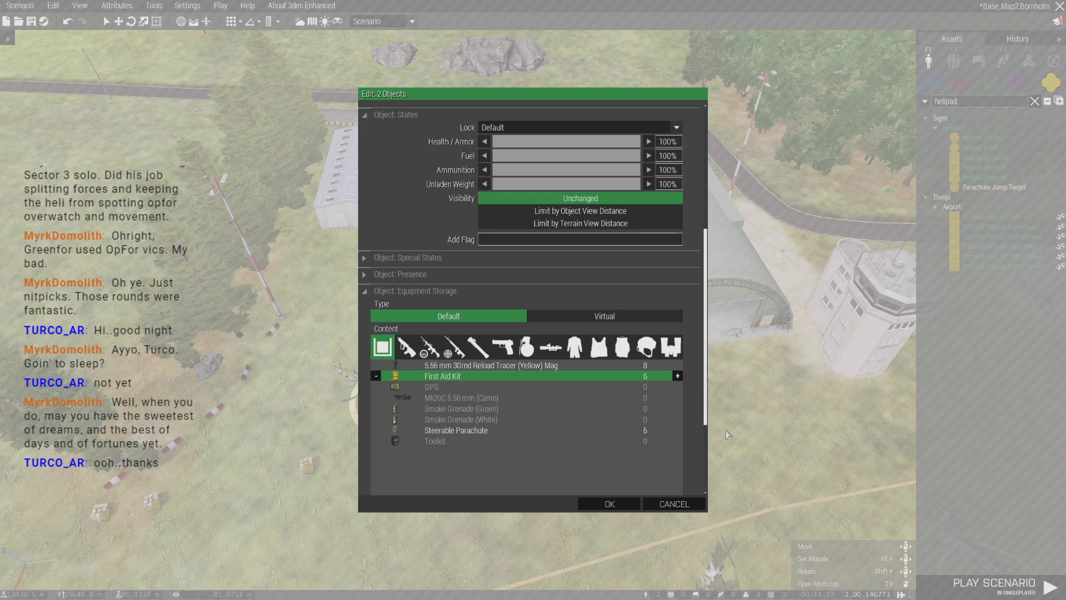
key(Right)
key(Right)
key(Up)
key(Right)
key(Right)
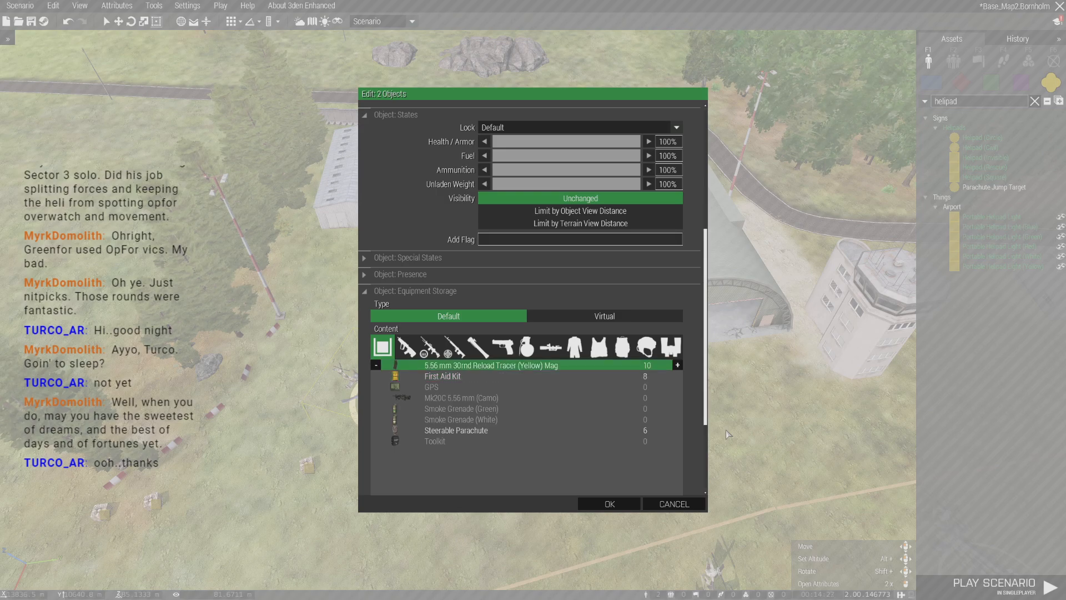
click(610, 504)
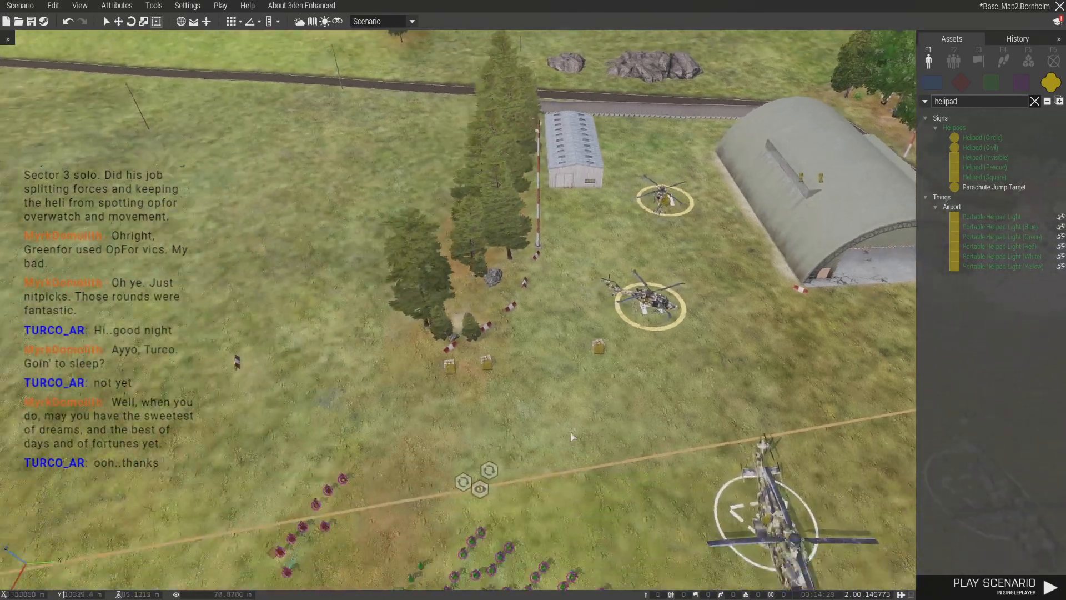
- Clear the helipad search, show the independent side's assets and collapse the AAF Men category
key(s)
key(d)
click(1028, 100)
click(1034, 102)
click(992, 84)
key(w)
key(d)
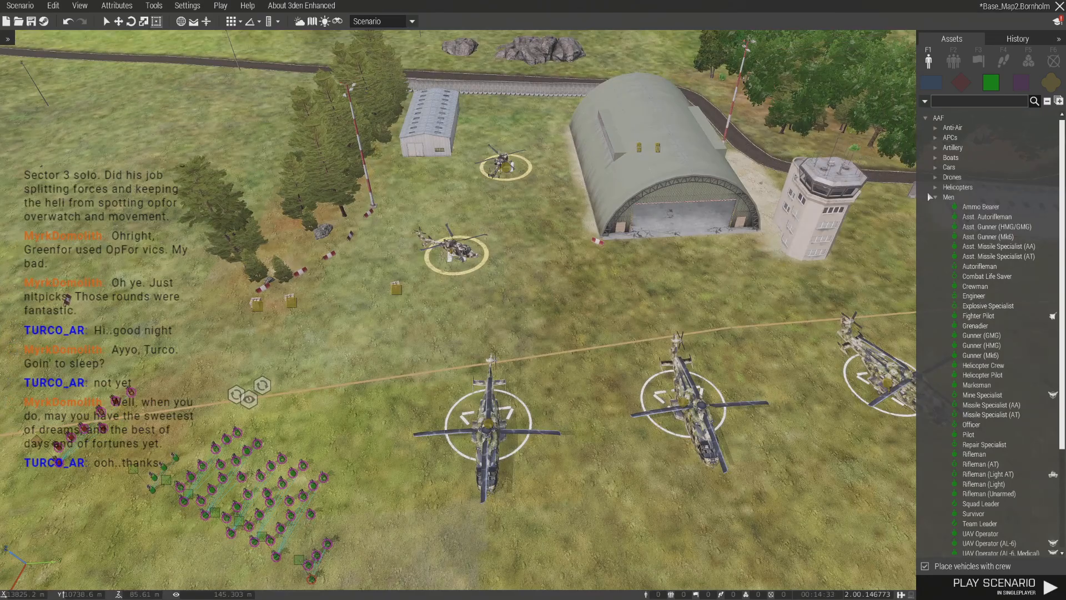
click(935, 197)
key(w)
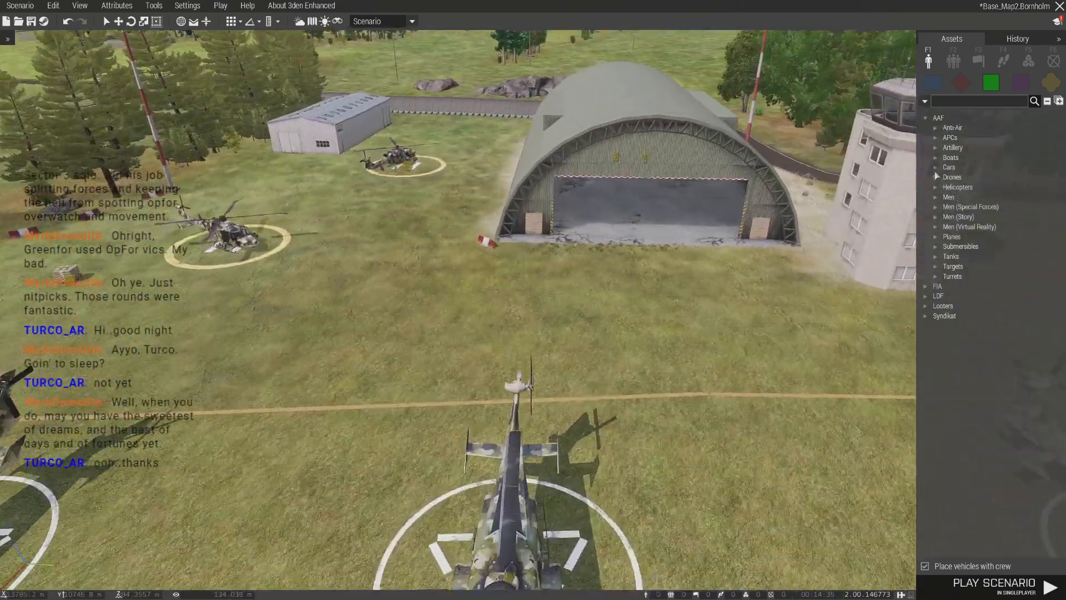
- Place an uncrewed AAF Zamak Ammo truck just inside the hangar entrance, facing out
click(935, 167)
click(981, 217)
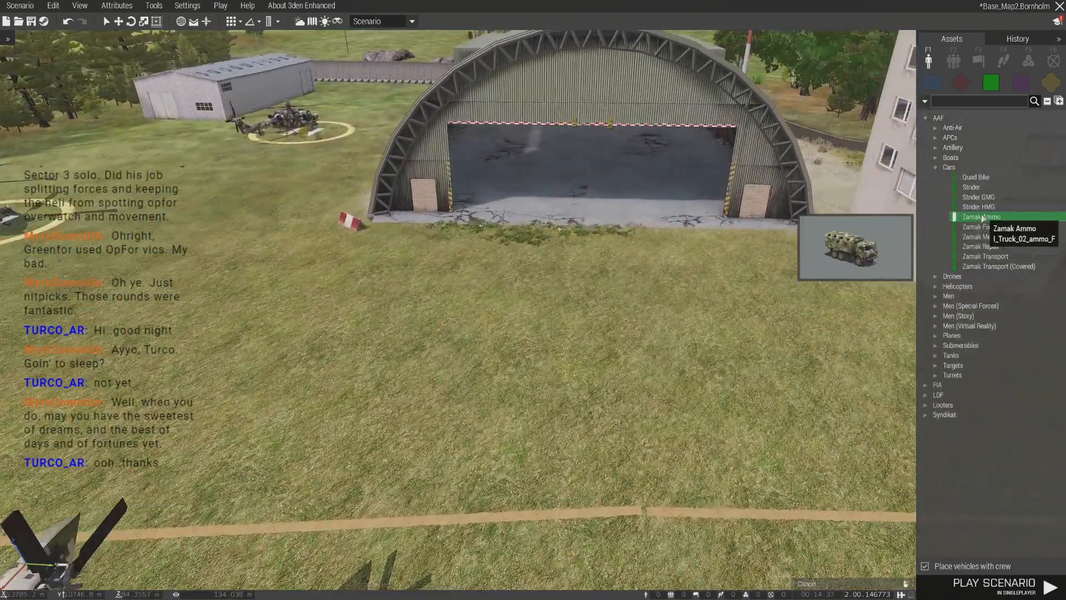
key(w)
click(924, 566)
key(w)
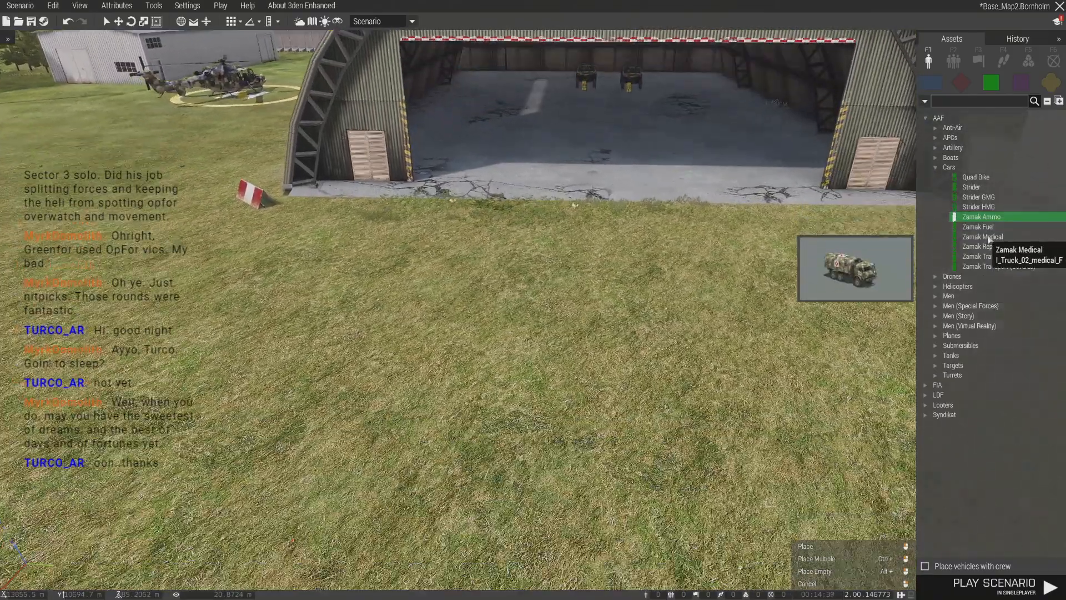
key(s)
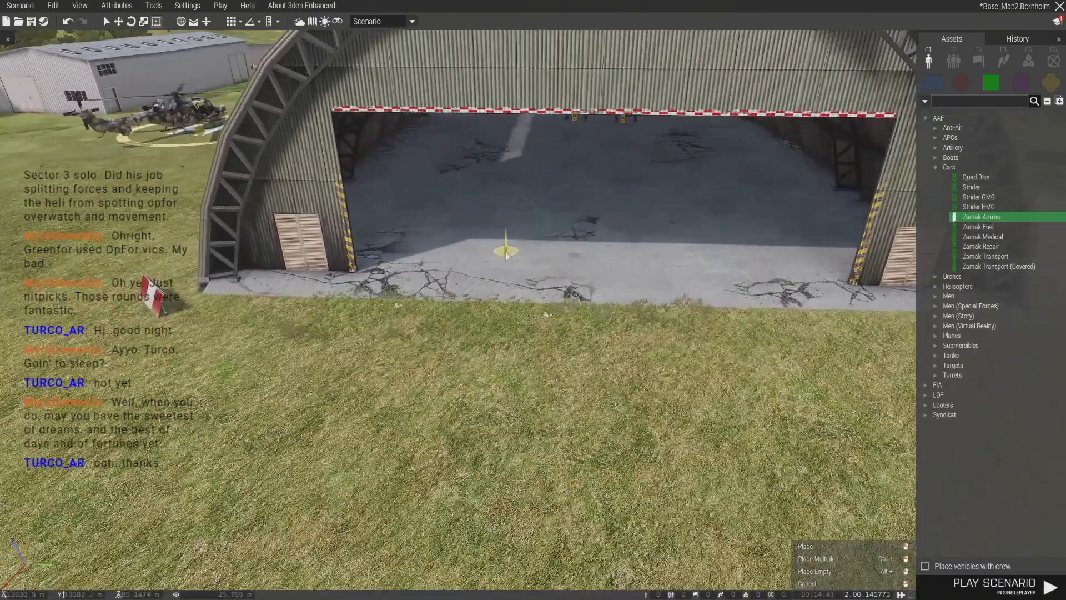
click(510, 245)
shift+drag(510, 245, 495, 303)
drag(498, 232, 433, 218)
- Place an uncrewed AAF Zamak Repair truck in the hangar entrance alongside the Zamak Ammo truck
key(a)
key(w)
click(993, 238)
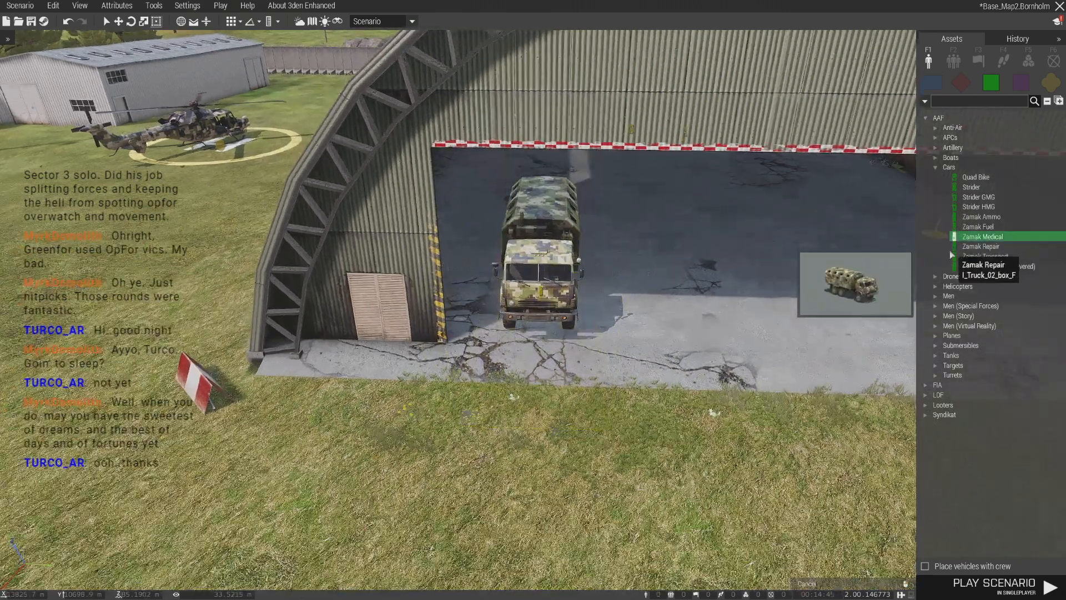
click(964, 247)
key(d)
click(713, 282)
shift+drag(706, 294, 595, 306)
key(d)
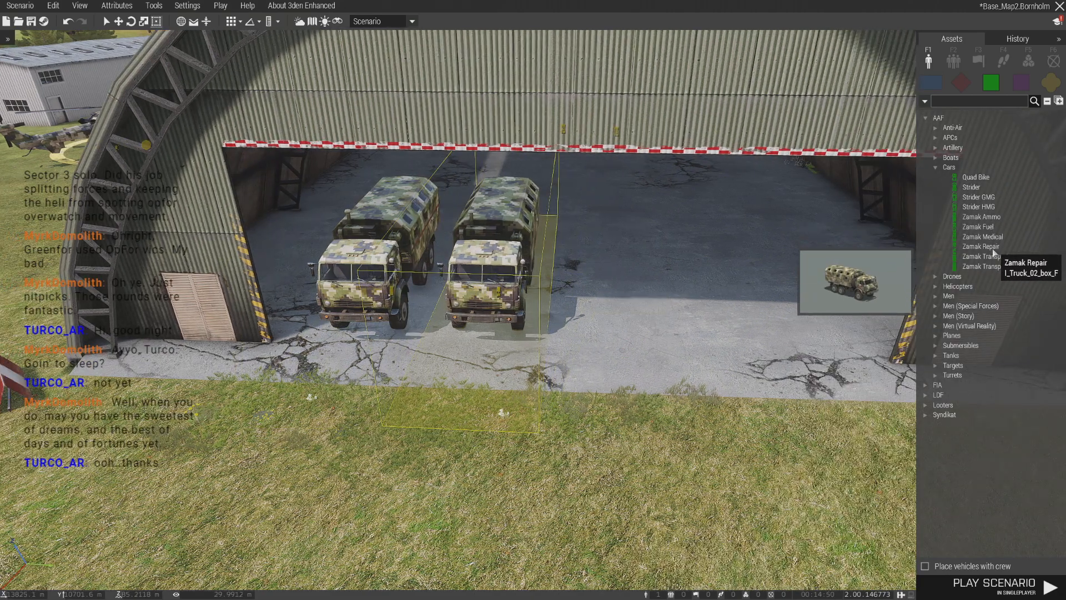
key(w)
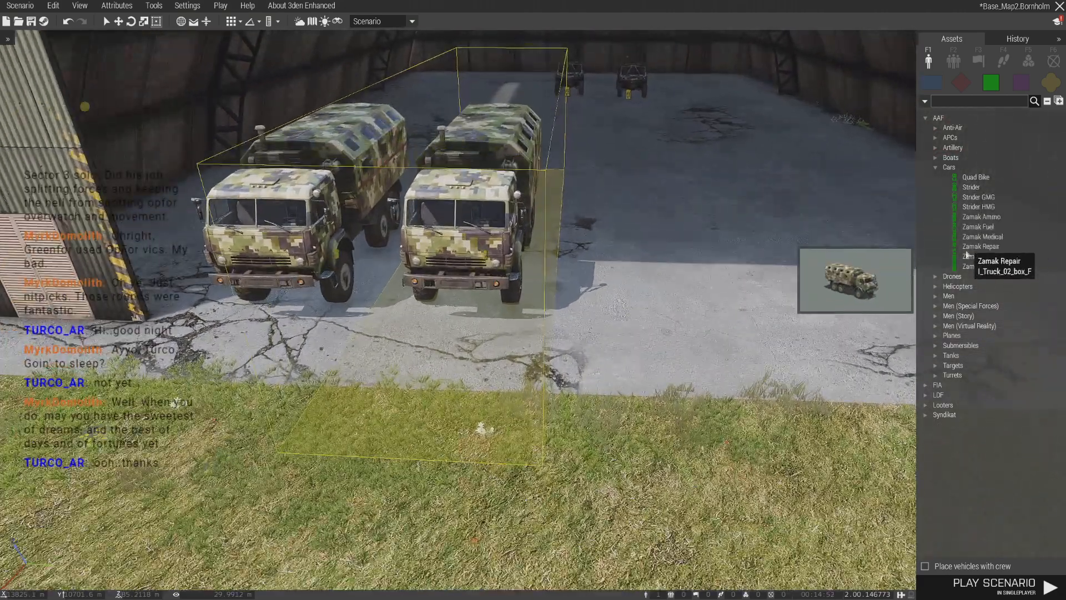
- Place an uncrewed AAF Zamak Fuel truck in the hangar entrance alongside the Zamak Repair truck
key(a)
key(d)
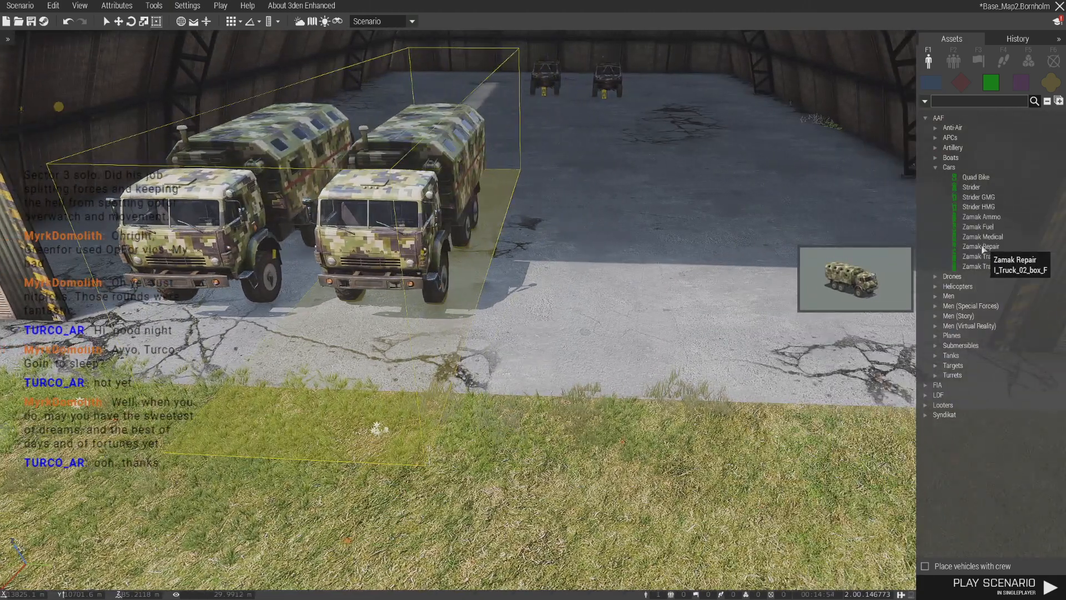
click(980, 228)
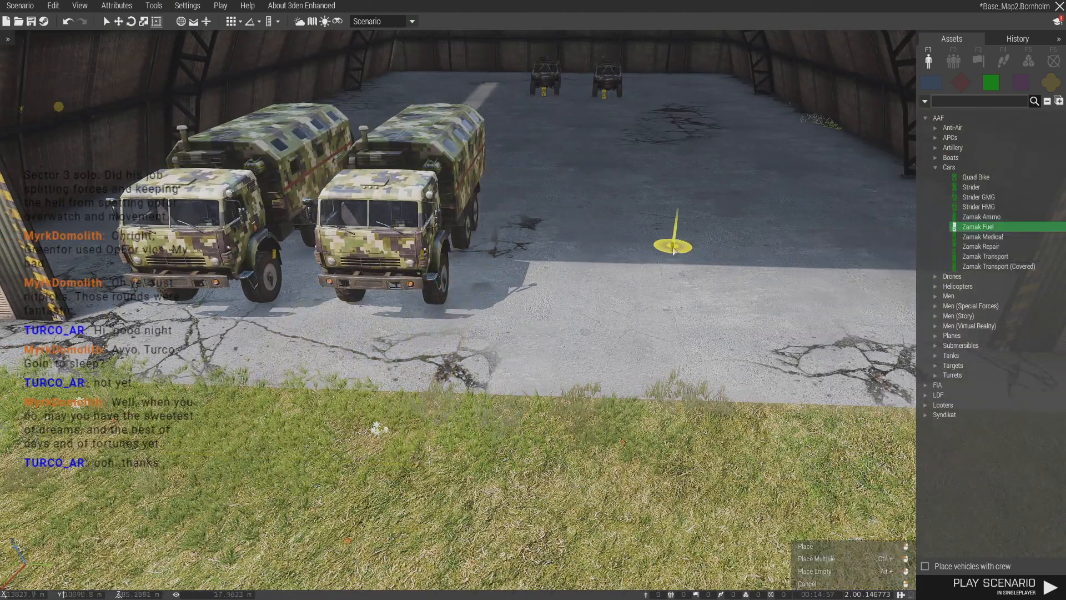
click(674, 241)
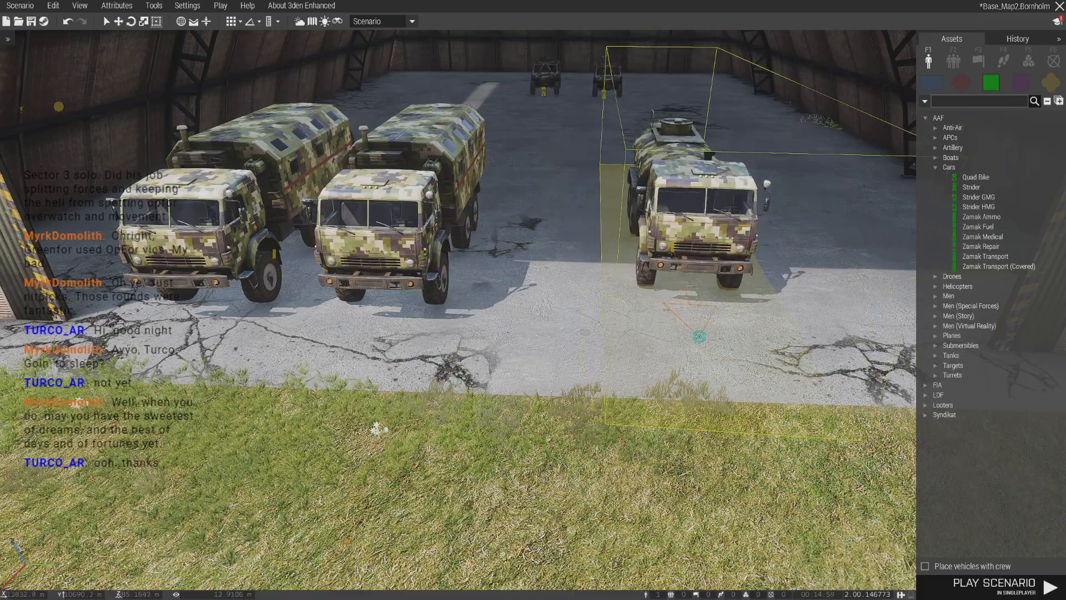
drag(675, 277, 547, 278)
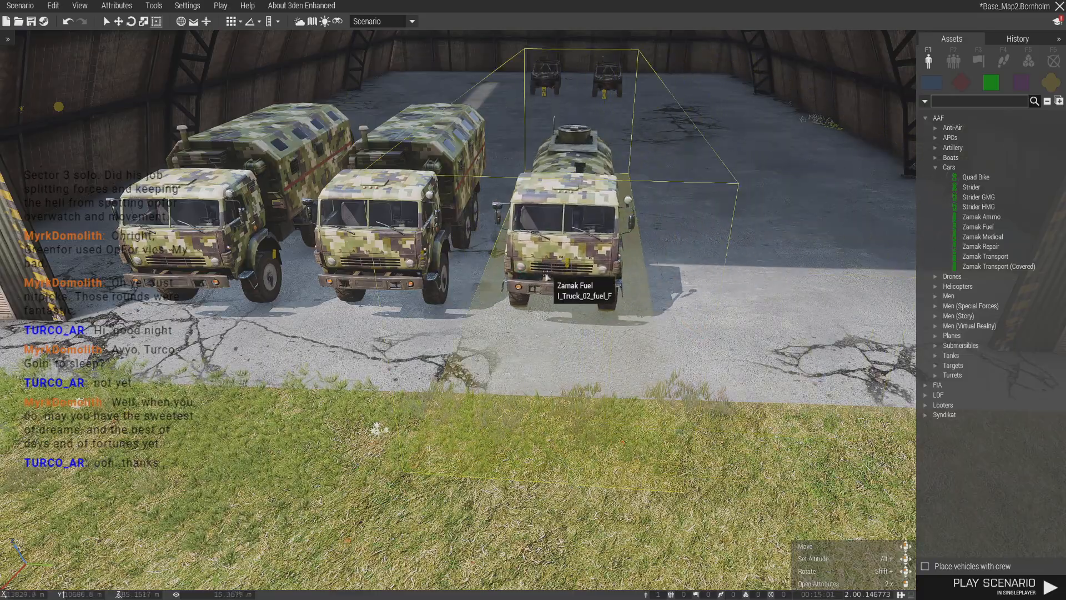
click(562, 350)
- Delete the cargo crate standing nearest the Hellcat helipads, apart from the other two crates
key(s)
key(s)
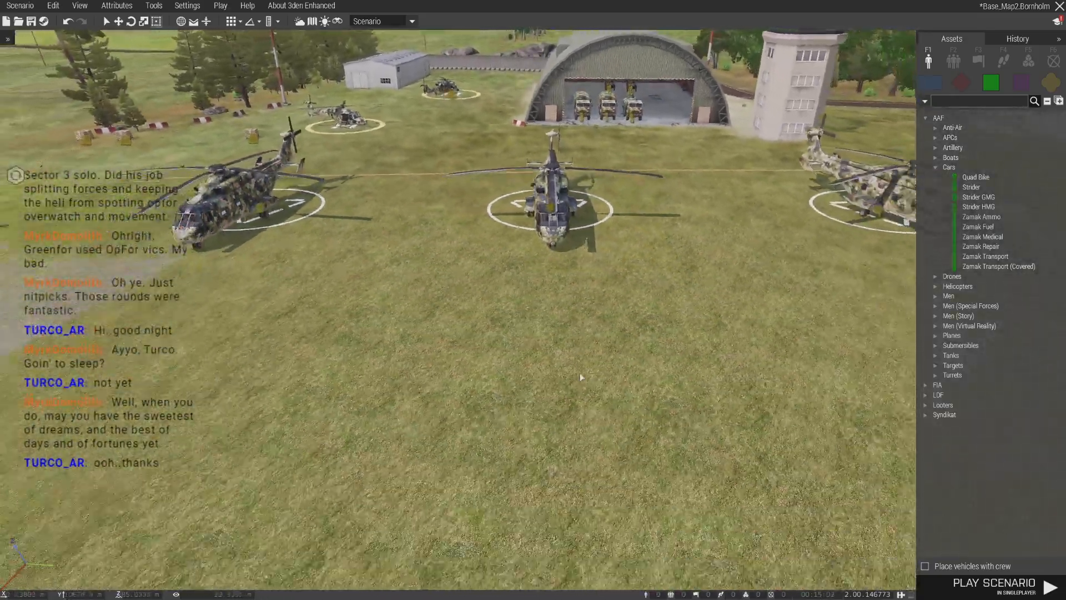
key(a)
key(w)
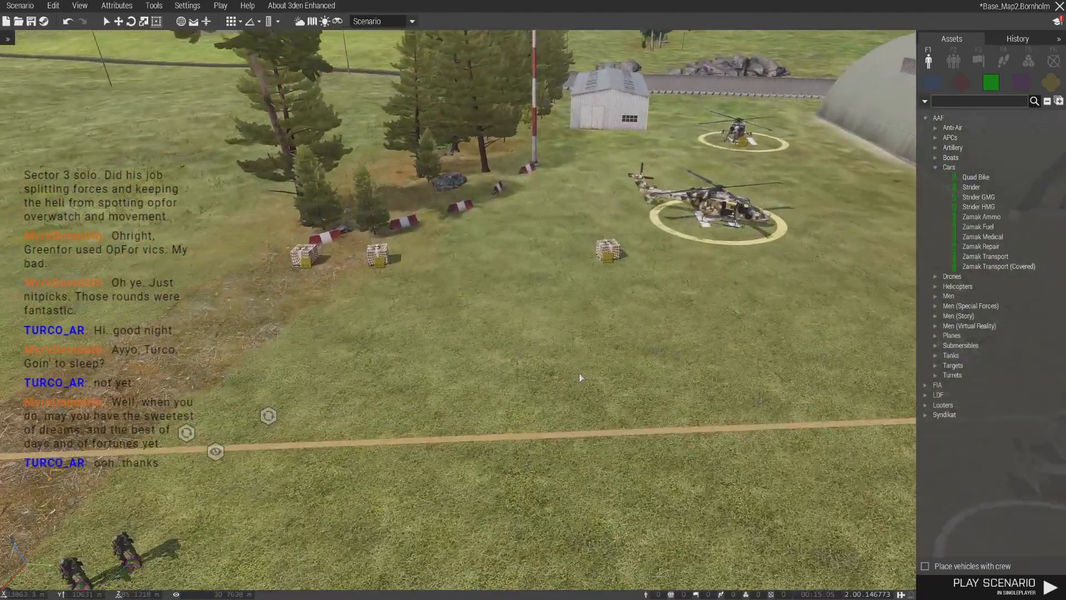
scroll(579, 373, down, 3)
drag(564, 247, 606, 322)
key(Delete)
scroll(494, 303, down, 3)
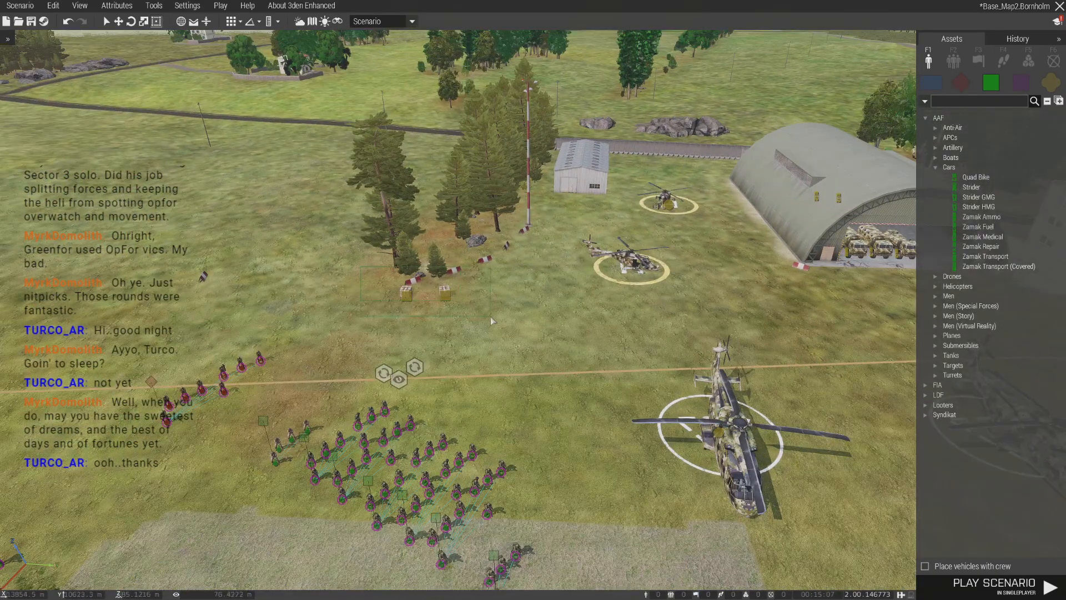
- Move the two remaining cargo crates and their three modules into the back of the hangar beside the parked buggies
drag(399, 378, 424, 360)
drag(425, 318, 569, 312)
key(d)
key(w)
key(a)
key(w)
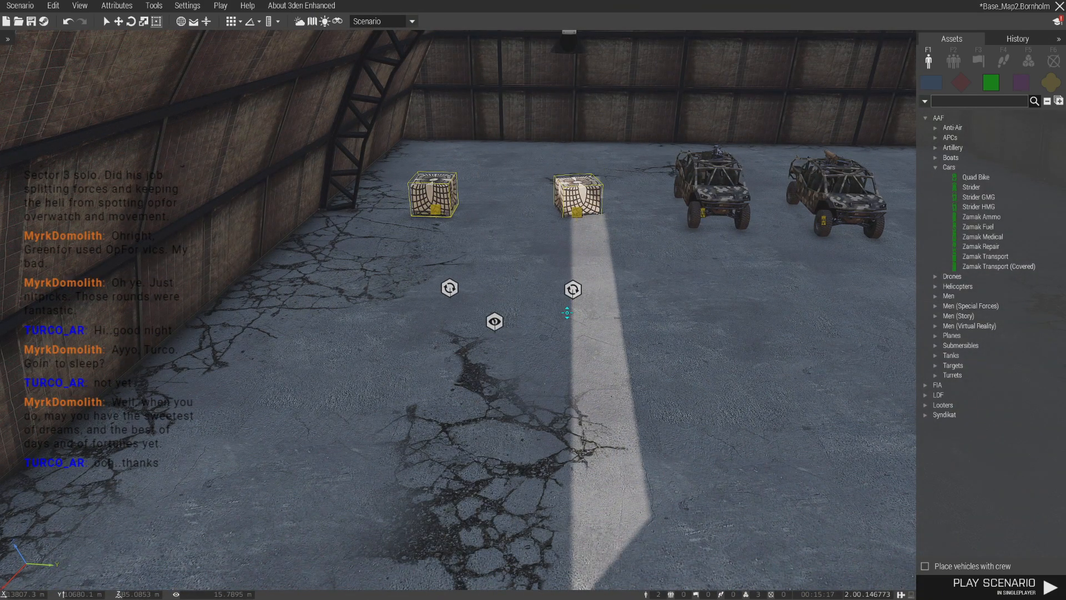
click(571, 344)
key(w)
key(a)
right_drag(584, 208, 462, 289)
- Paste a Hellcat with its civil helipad onto the grass between the Mohawk line and the rows of soldiers
key(q)
key(d)
right_drag(564, 354, 543, 343)
key(s)
key(w)
key(d)
key(s)
key(ctrl+v)
mouse_move(522, 224)
shift+mouse_down()
mouse_move(536, 233)
mouse_move(534, 271)
mouse_move(529, 210)
shift+mouse_up()
click(545, 248)
click(578, 283)
key(d)
right_drag(578, 282, 605, 397)
key(w)
key(a)
key(ctrl+v)
drag(453, 361, 427, 392)
shift+drag(426, 392, 391, 454)
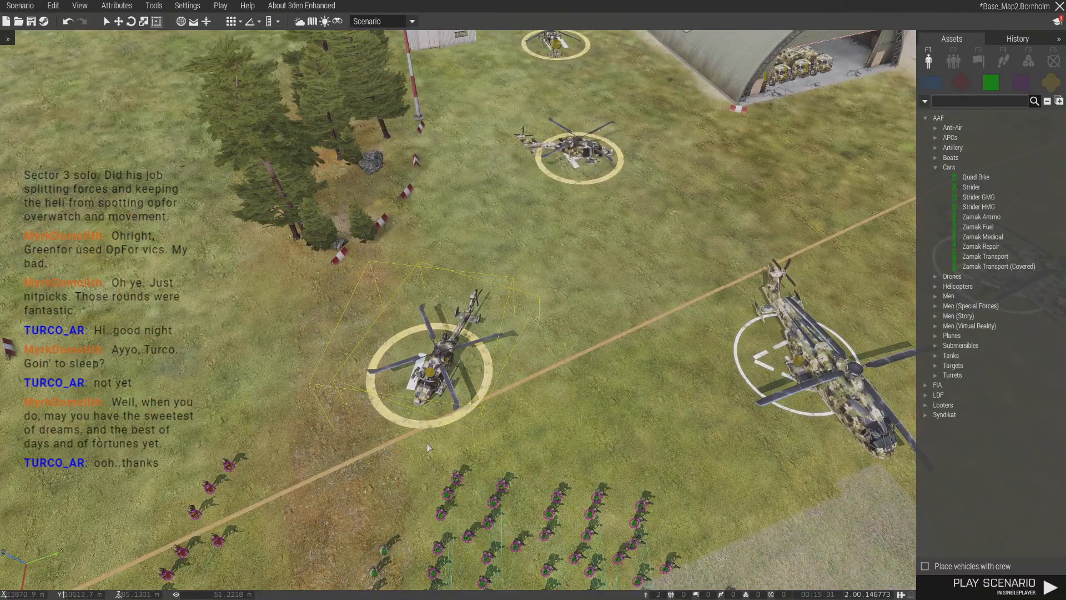
- Delete the civil helipad under the newly pasted Hellcat and the circle helipads under the three Mohawks
click(521, 362)
key(s)
right_drag(521, 362, 532, 502)
key(a)
key(d)
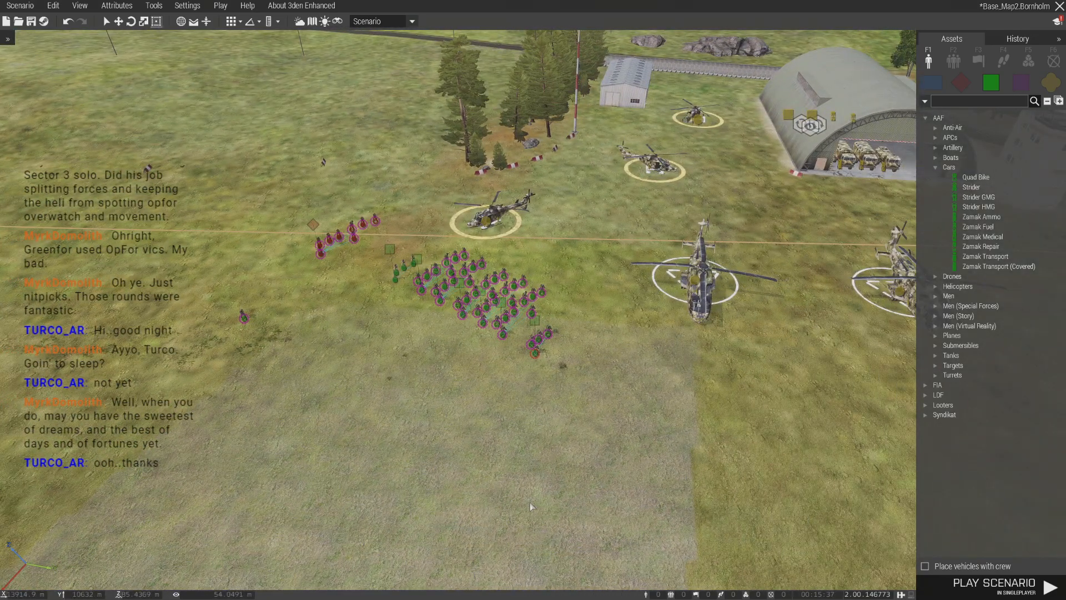
right_drag(528, 501, 532, 429)
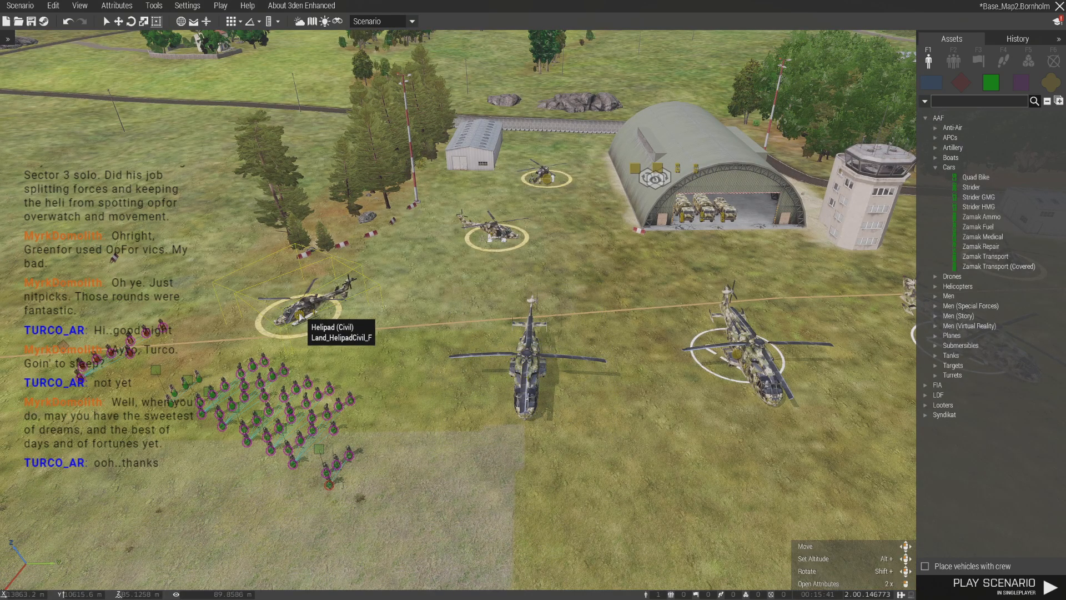
right_drag(314, 341, 720, 297)
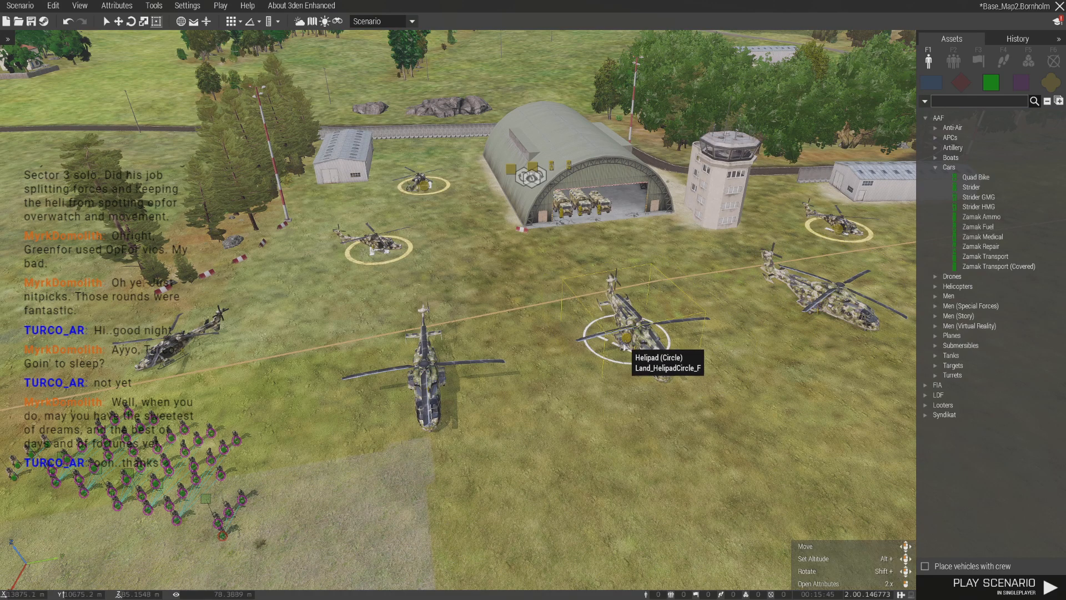
key(s)
key(a)
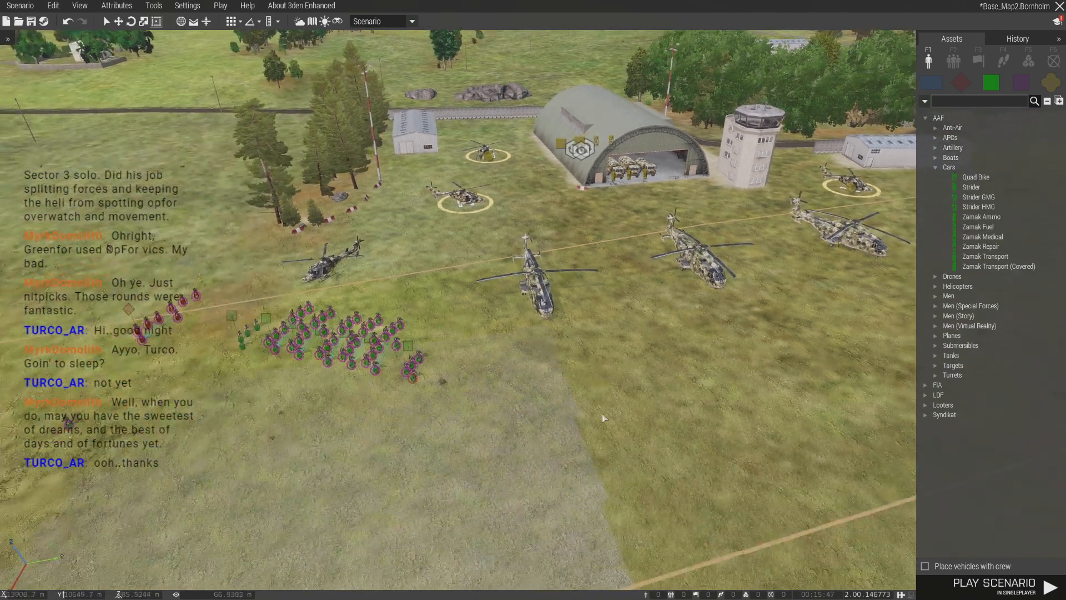
- Check the attributes of the four-member independent group beside the squads and close them
key(a)
key(a)
key(w)
right_drag(492, 342, 530, 366)
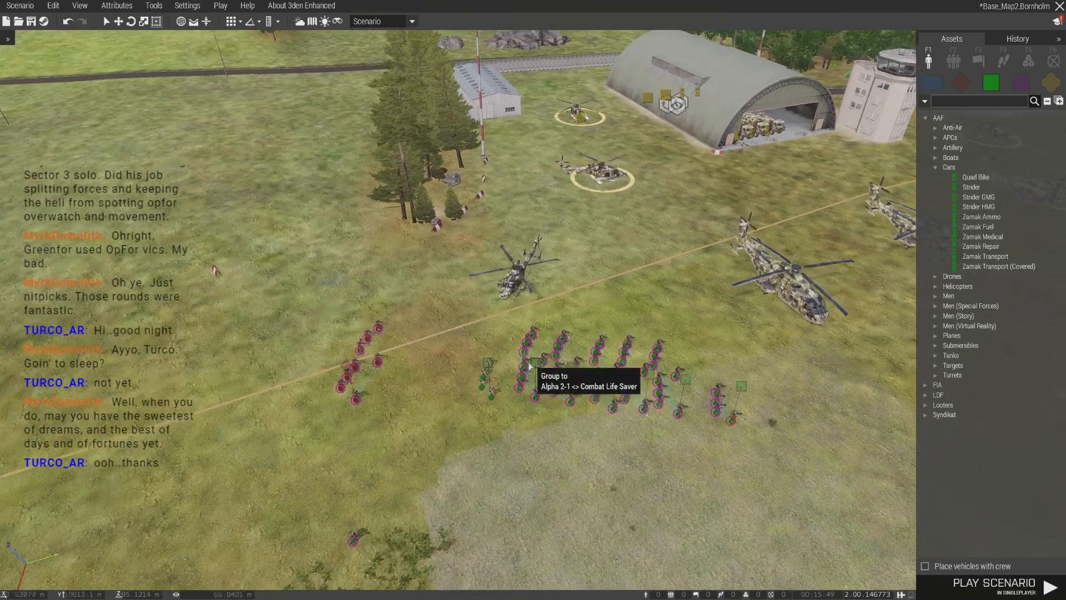
right_click(532, 388)
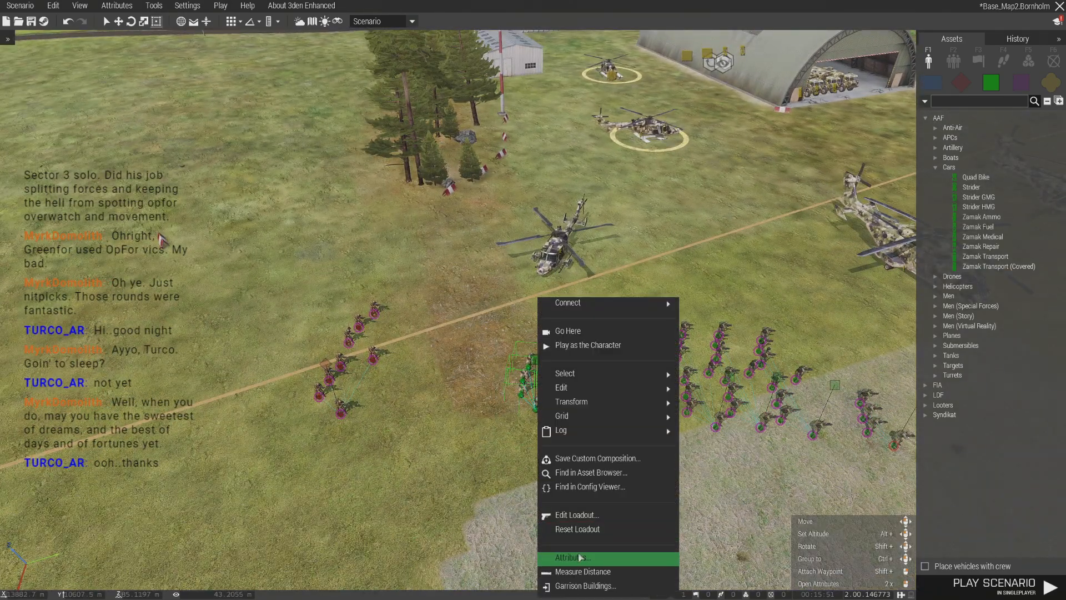
click(578, 557)
scroll(551, 439, down, 15)
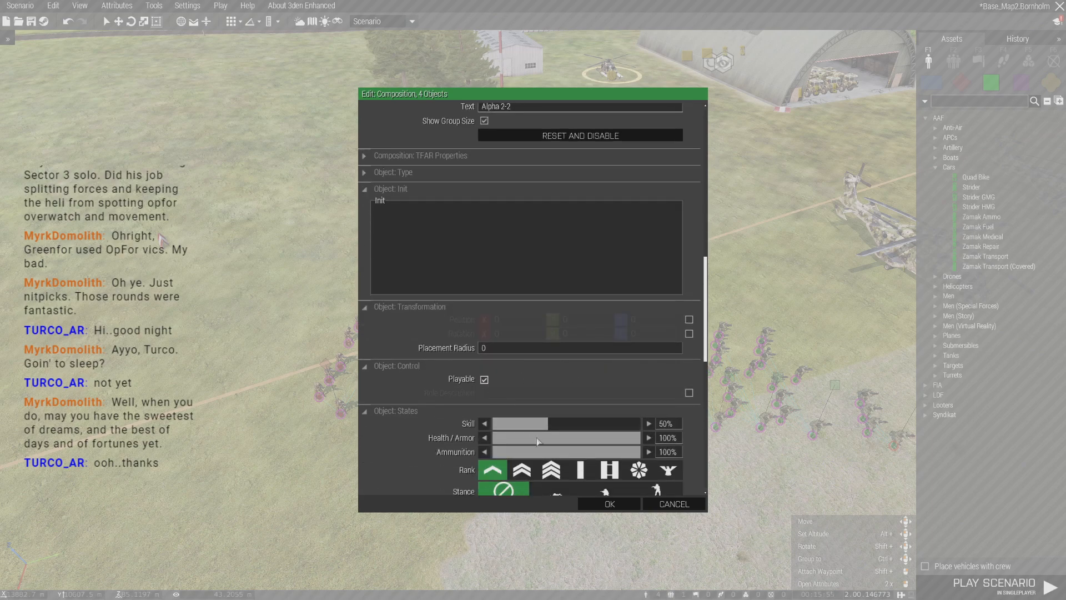
click(610, 503)
- Cut the lone soldier standing away from the squads and paste it next to them
key(ctrl+x)
key(ctrl+v)
drag(434, 493, 484, 295)
click(435, 368)
right_drag(435, 368, 361, 365)
key(d)
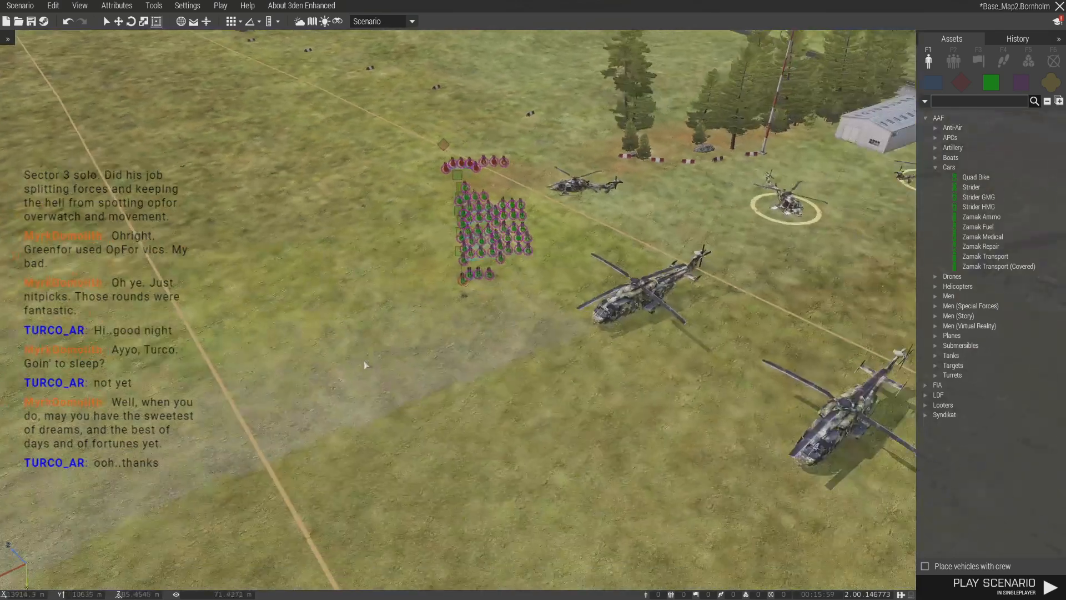
- Move all independent squads and the OPFOR group together to the open field beyond the trees
drag(496, 348, 497, 348)
key(w)
drag(453, 273, 540, 353)
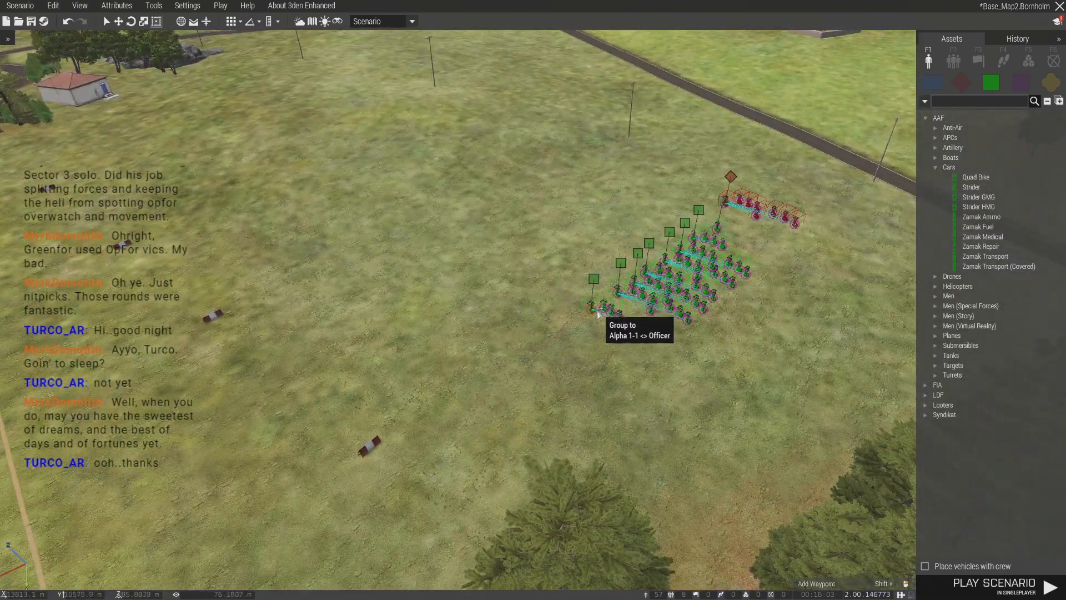
click(235, 52)
key(s)
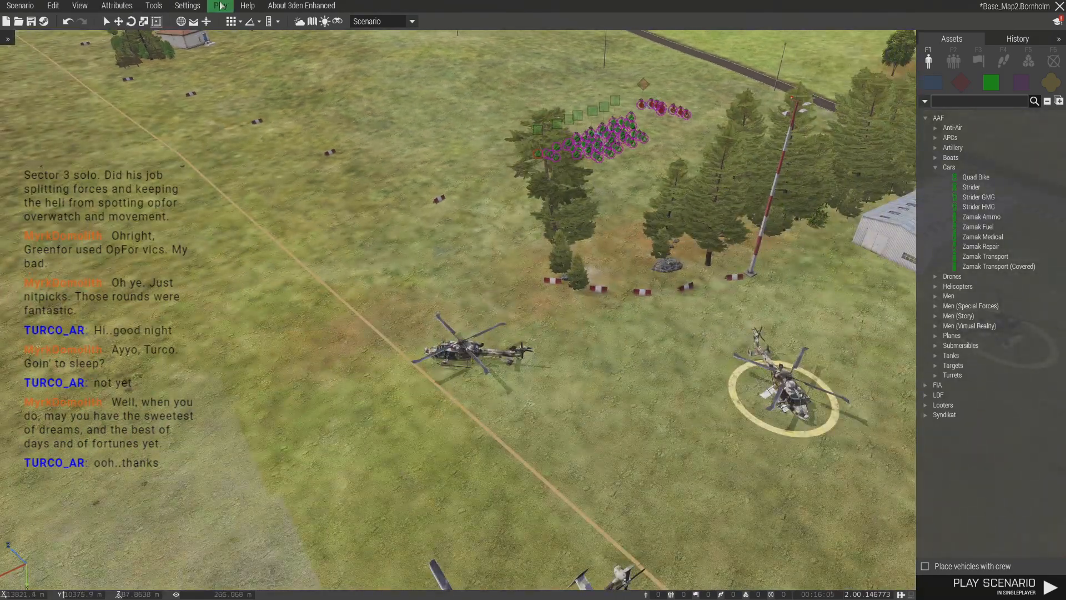
- Host the scenario as a LAN multiplayer session, review the order of the independent roles and return to the editor
click(221, 6)
click(226, 93)
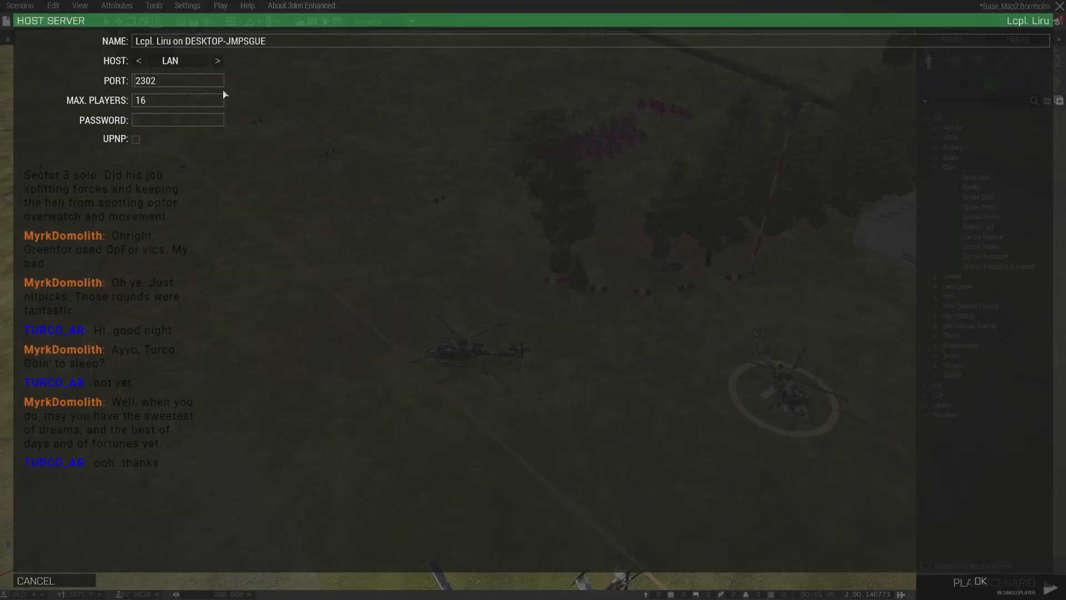
click(981, 582)
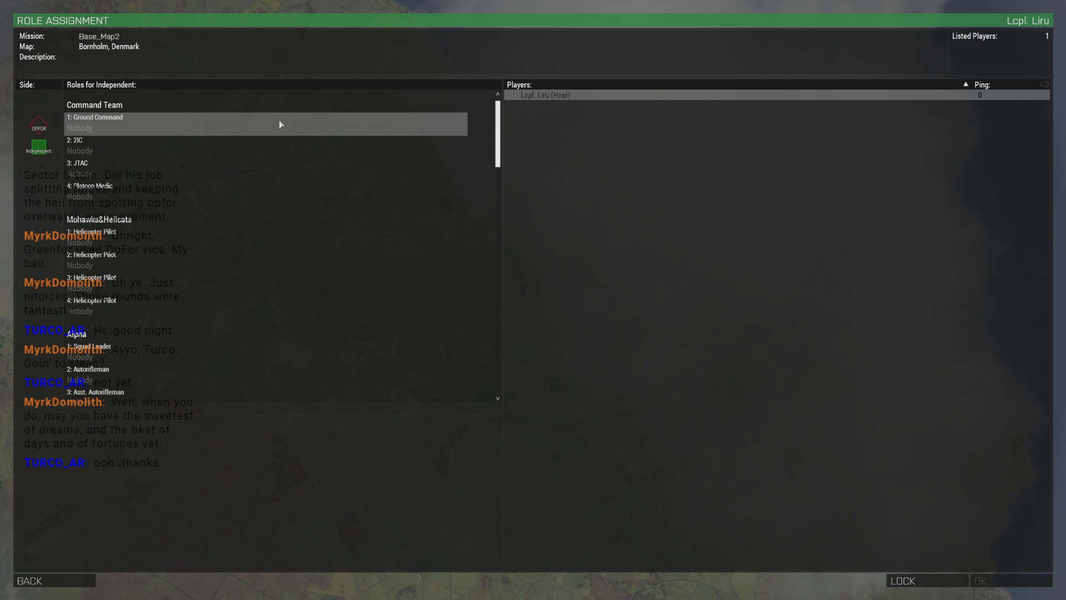
scroll(186, 178, down, 4)
scroll(187, 161, up, 2)
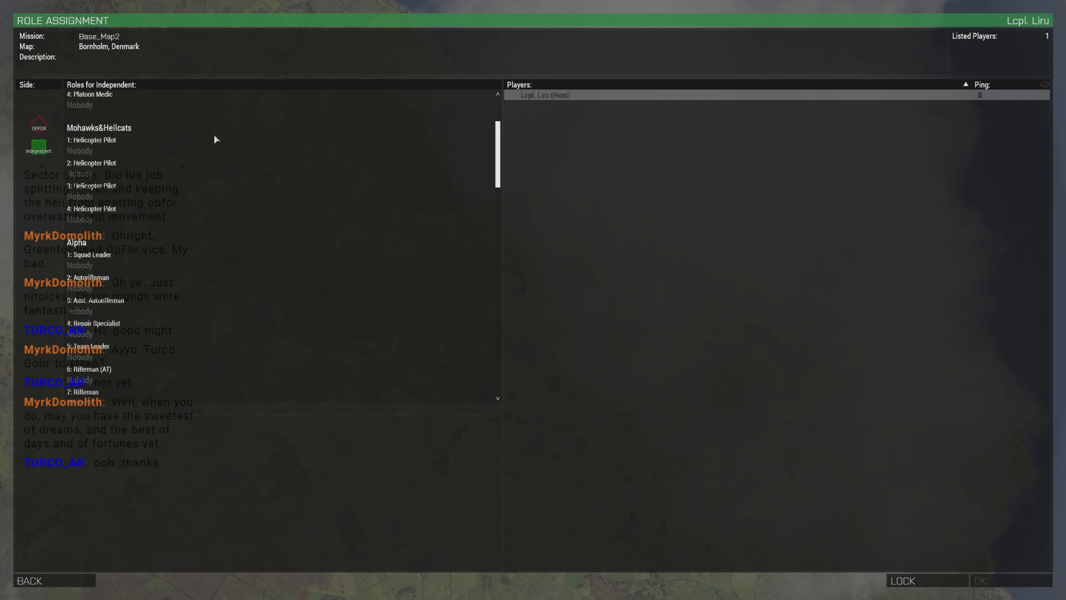
scroll(216, 137, up, 2)
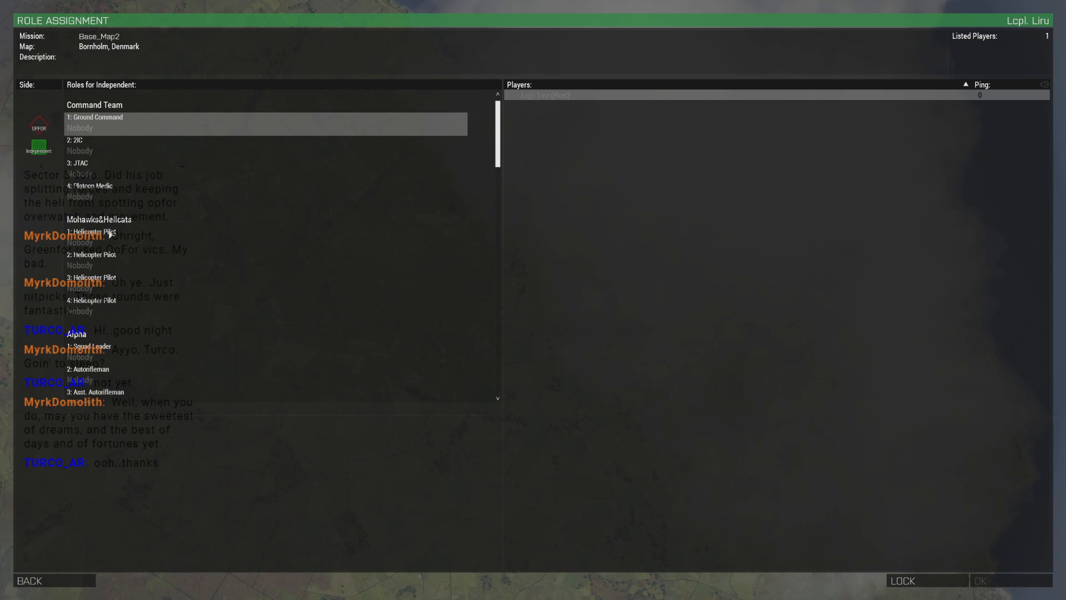
scroll(404, 206, down, 5)
drag(498, 204, 492, 397)
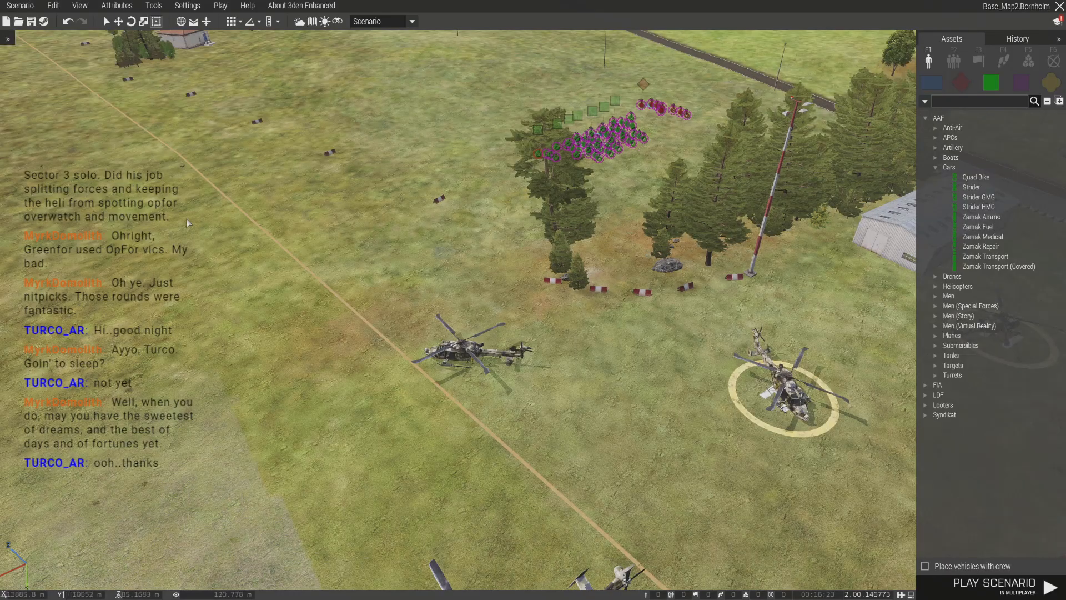
- Reposition the four helicopter pilots and the lone soldier beside the squad rows, and move the OPFOR squad closer to them
scroll(386, 229, up, 5)
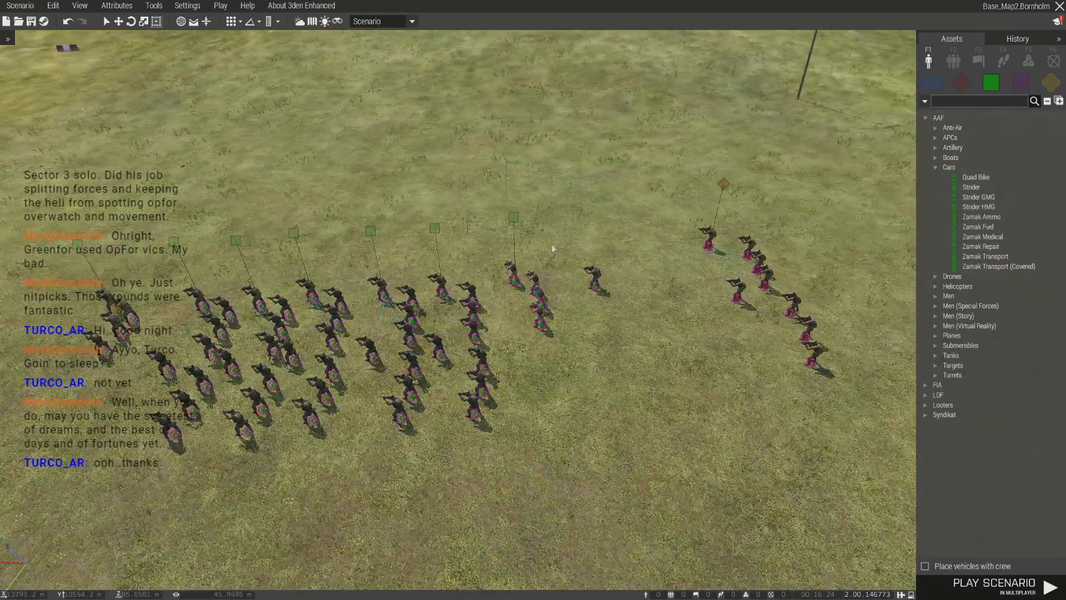
drag(552, 243, 554, 247)
drag(537, 292, 513, 301)
drag(612, 299, 584, 299)
drag(687, 161, 796, 222)
drag(758, 271, 645, 281)
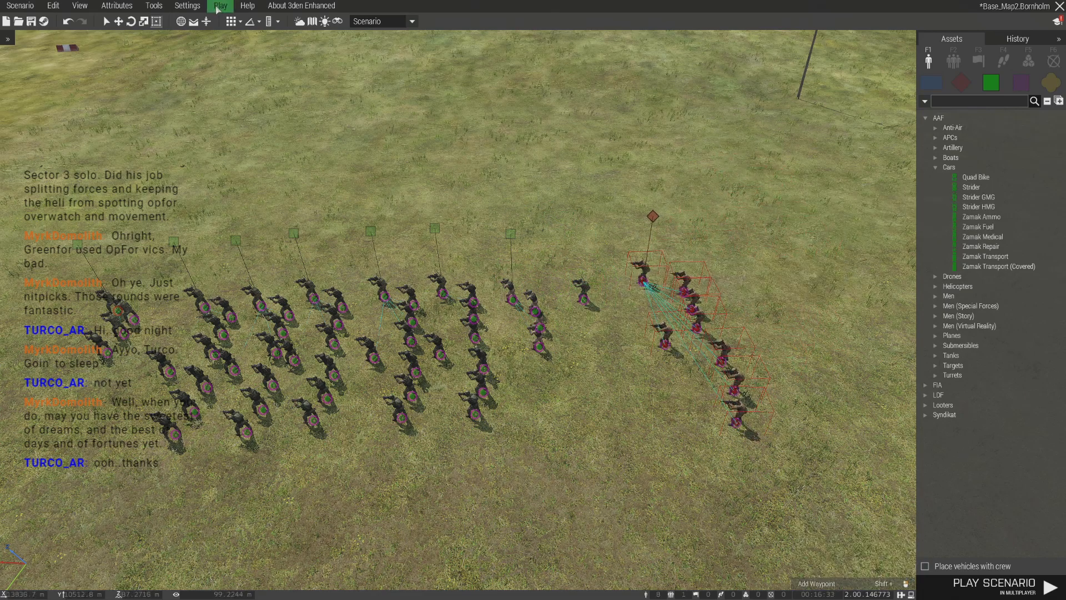
- Host the scenario in multiplayer again and review the independent and OPFOR role lists
click(221, 5)
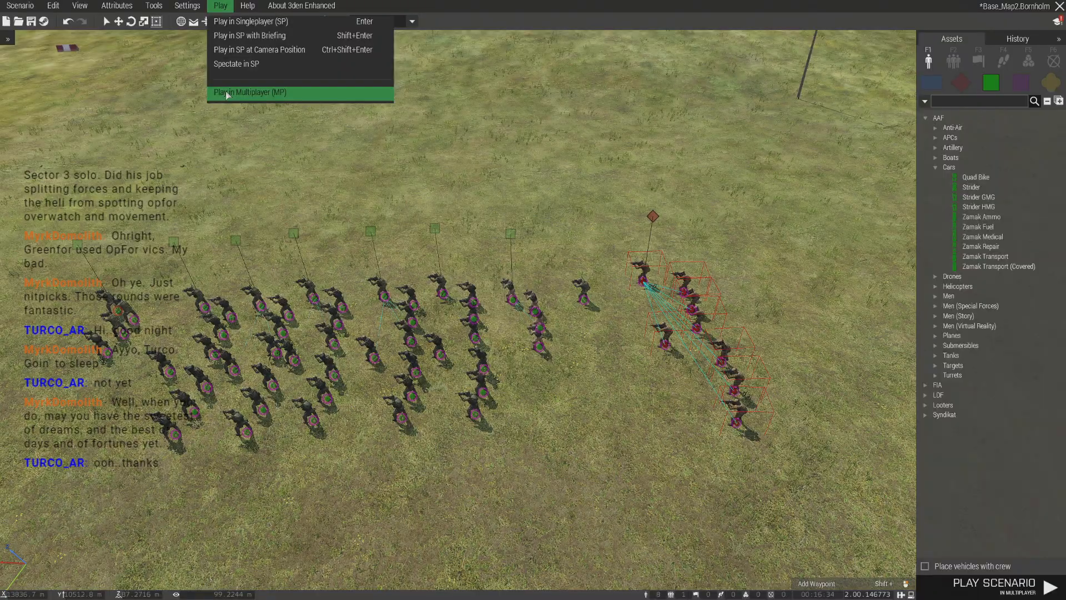
click(227, 93)
scroll(226, 153, down, 3)
scroll(218, 156, up, 3)
scroll(218, 156, down, 8)
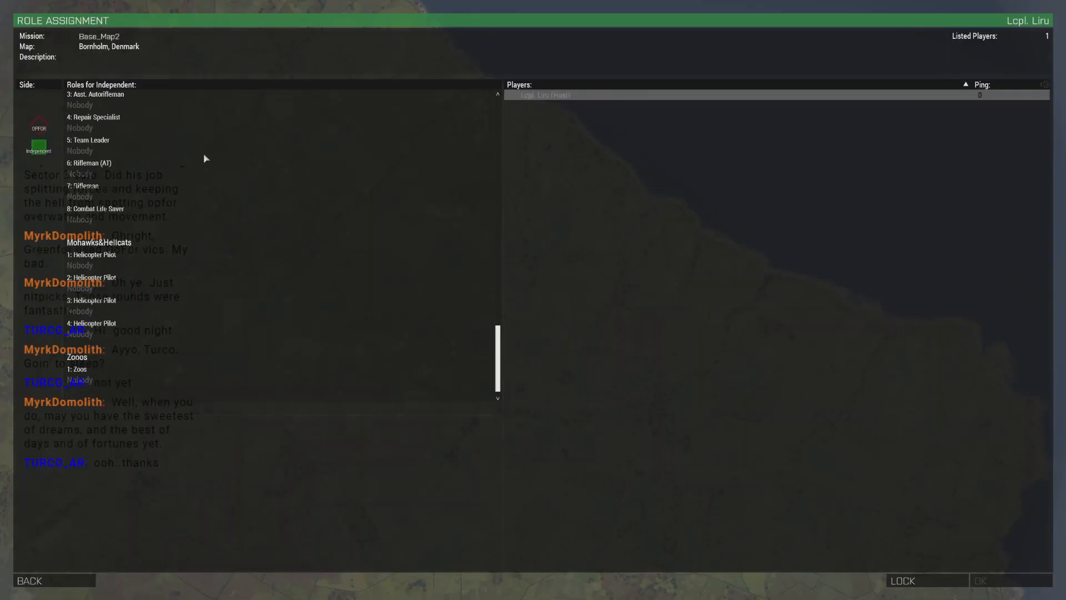
click(40, 126)
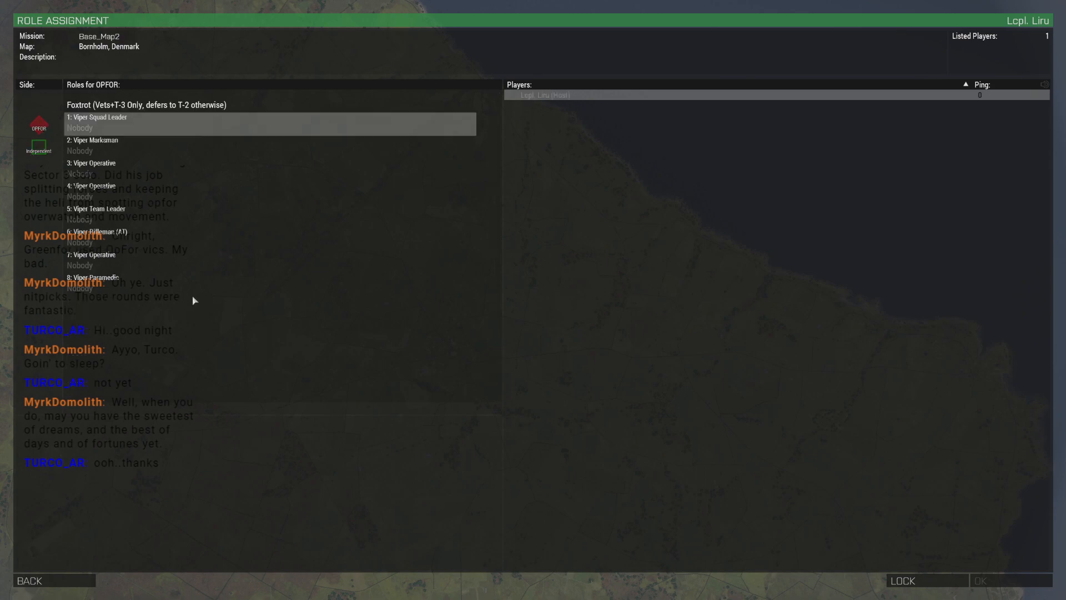
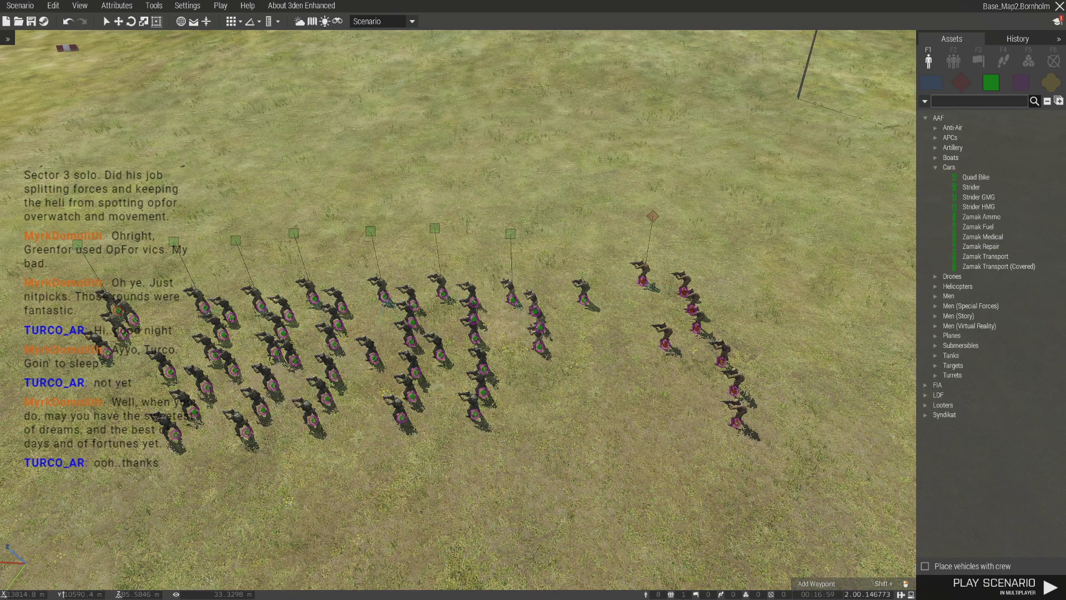
- Shift the JTAC officer slightly among the soldiers in front of the squad rows and check the officer's attributes
key(w)
key(a)
scroll(561, 361, up, 5)
key(a)
right_drag(561, 362, 522, 384)
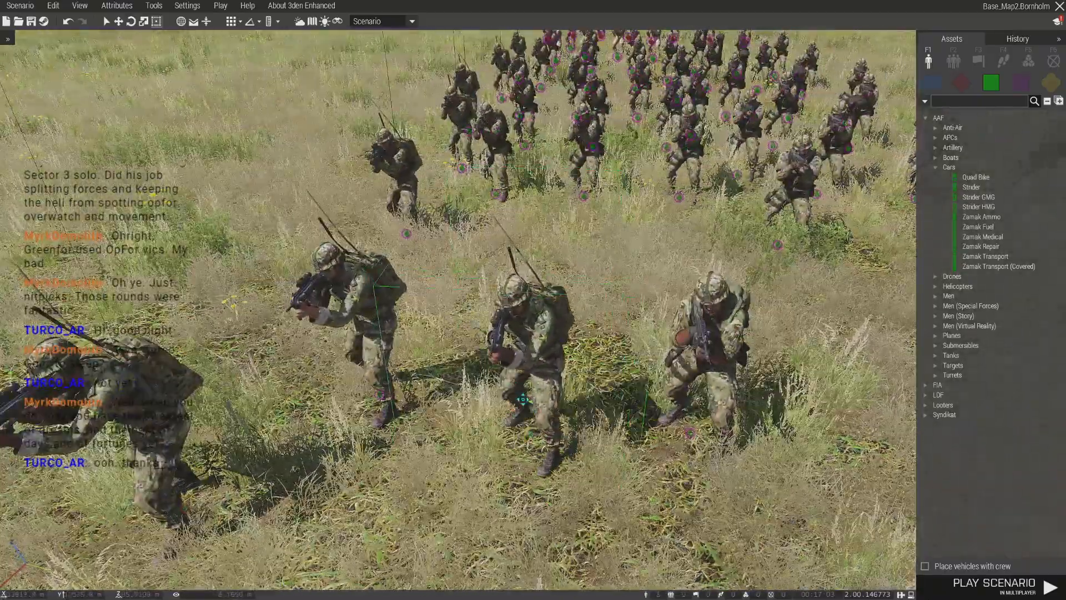
right_click(521, 413)
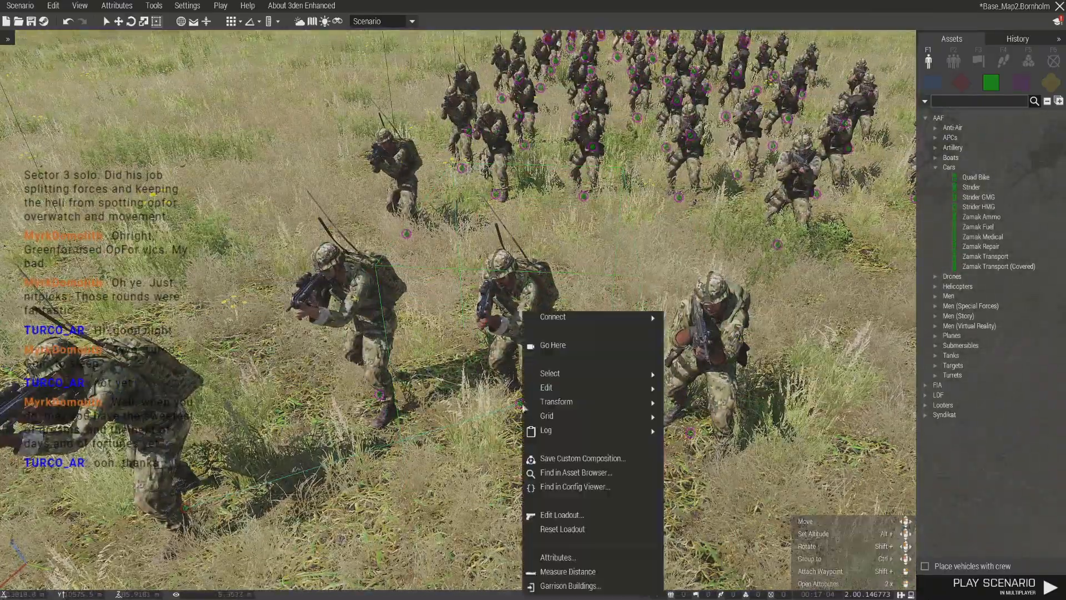
click(569, 562)
click(611, 503)
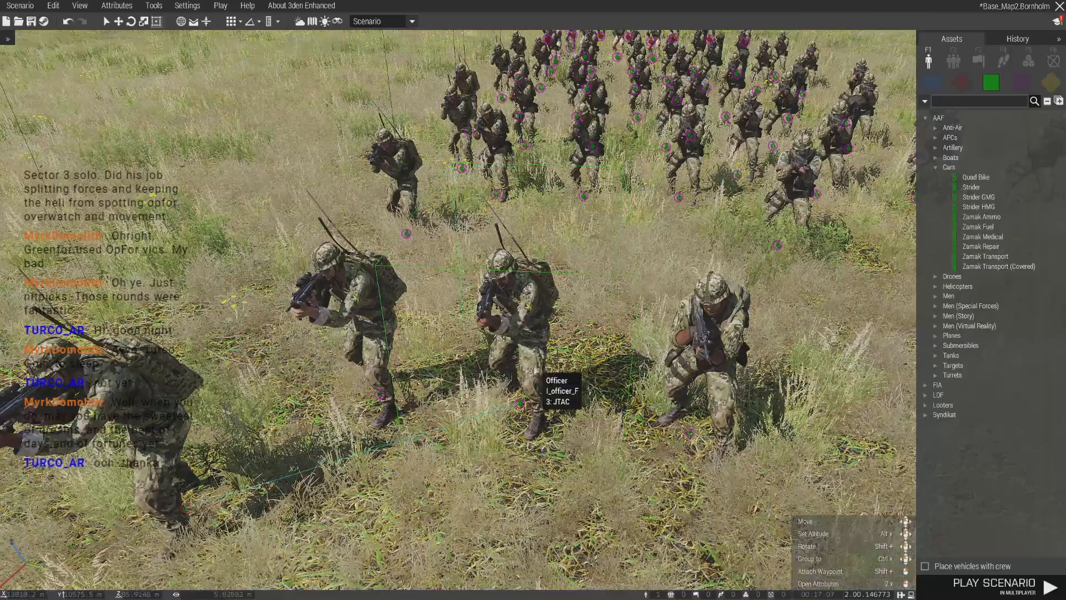
- Edit the JTAC officer's loadout and set the primary weapon to Mk20 EGLM 5.56 mm (Camo)
right_click(525, 309)
click(555, 516)
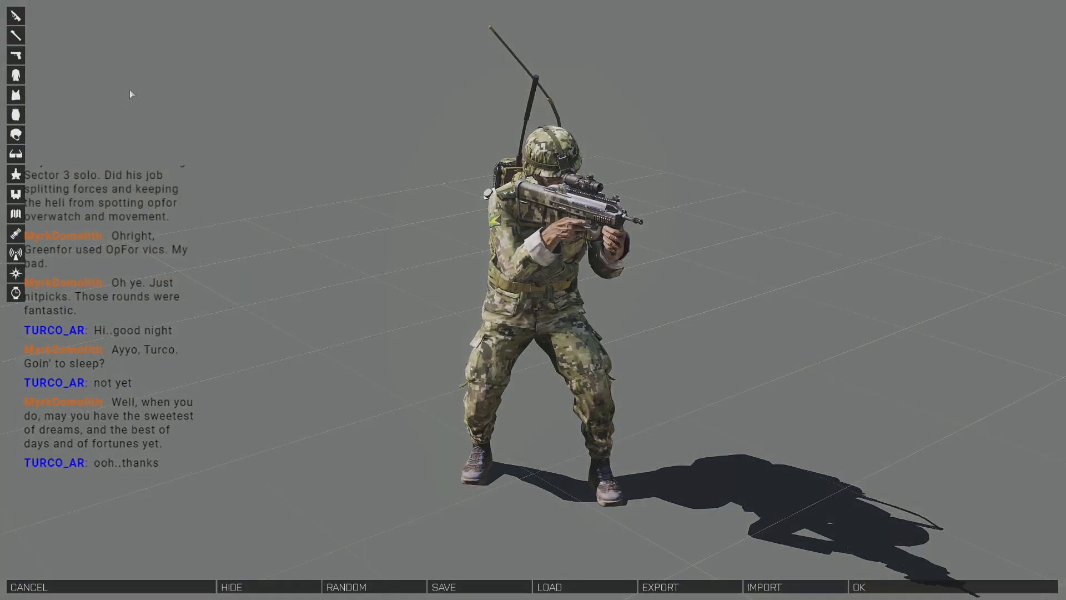
click(15, 17)
scroll(178, 522, down, 2)
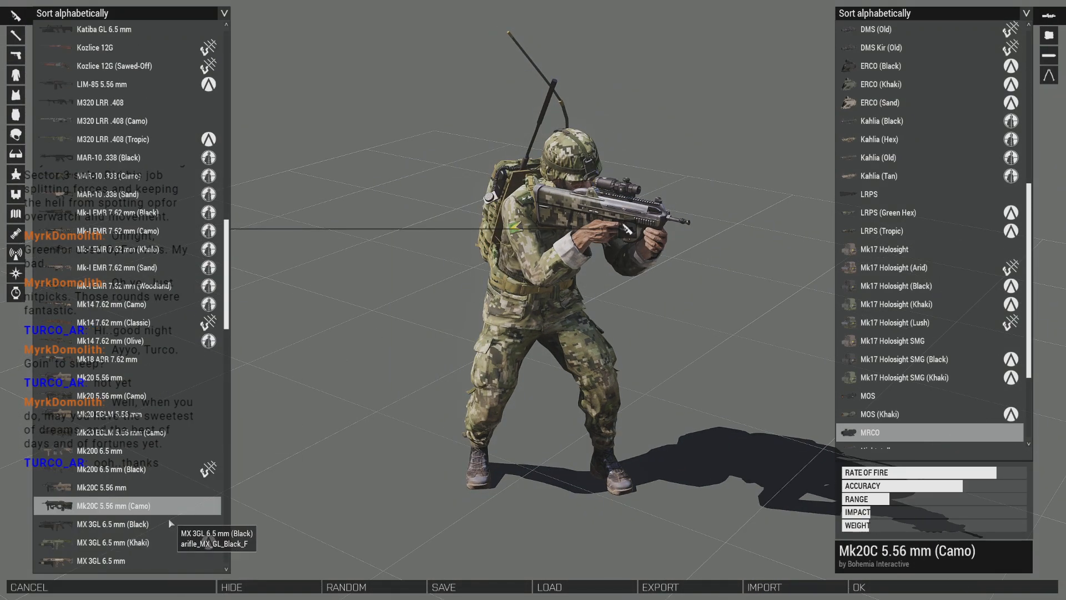
click(166, 432)
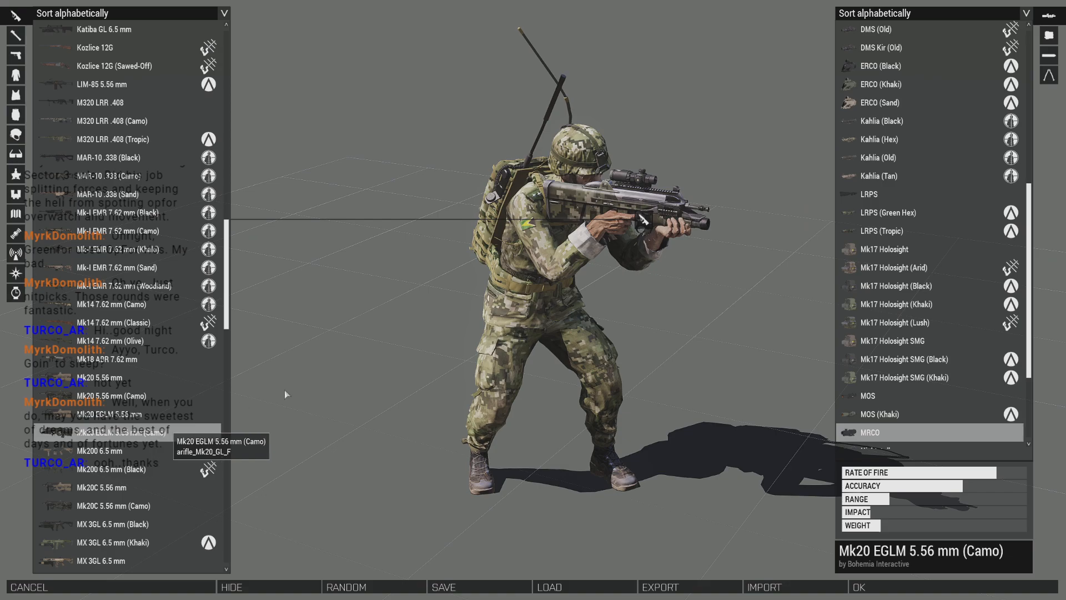
- Check the uniform's contents, then remove the 40 mm HE Grenade Rounds and RGO Grenades from the Slash Bandolier (Olive) vest
click(15, 75)
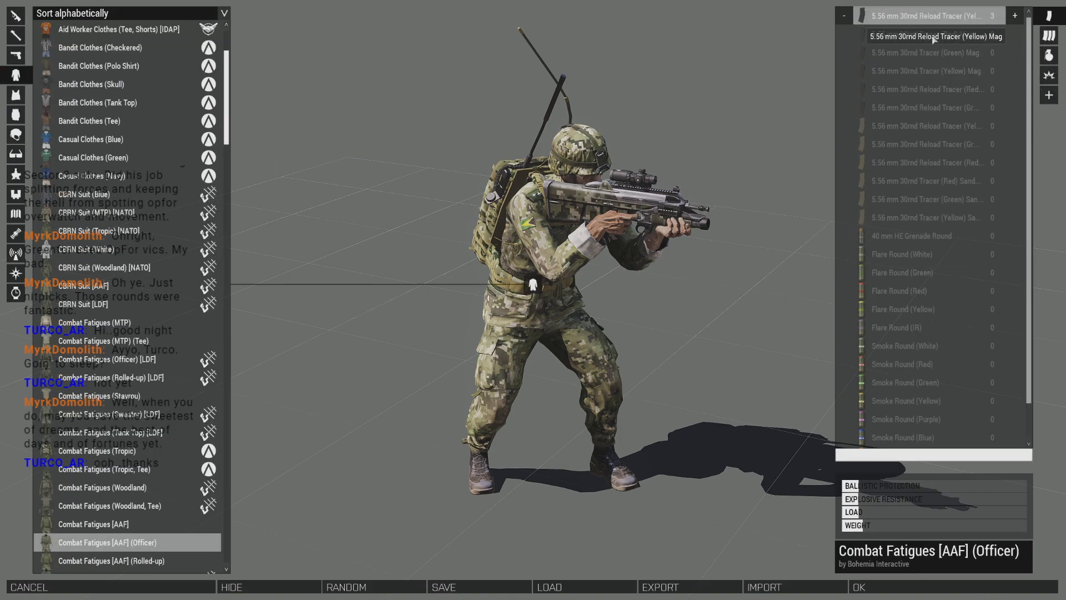
click(16, 95)
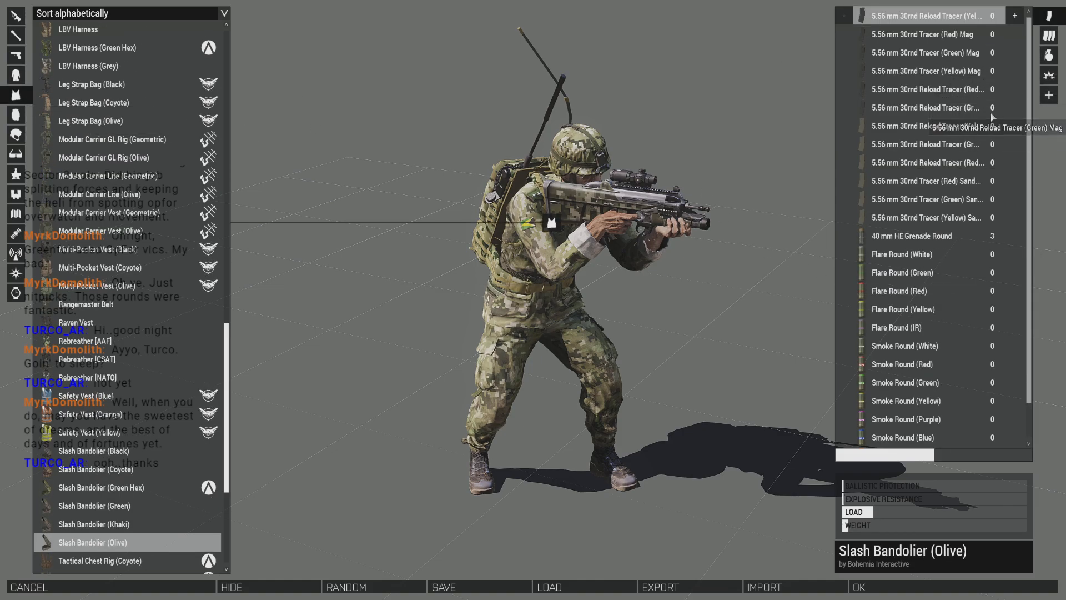
click(952, 237)
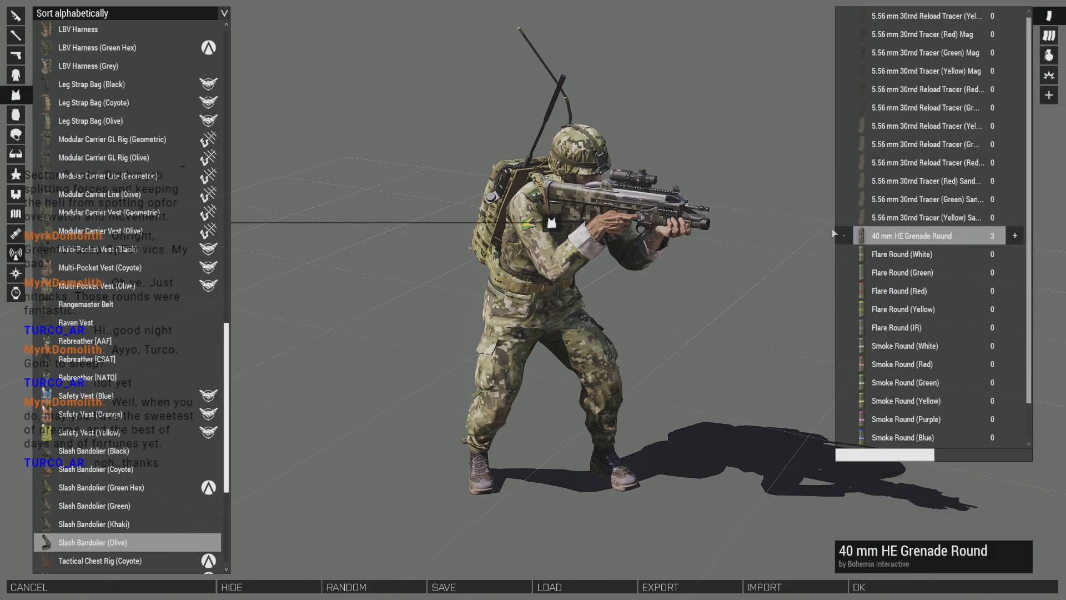
scroll(944, 211, down, 1)
click(1049, 96)
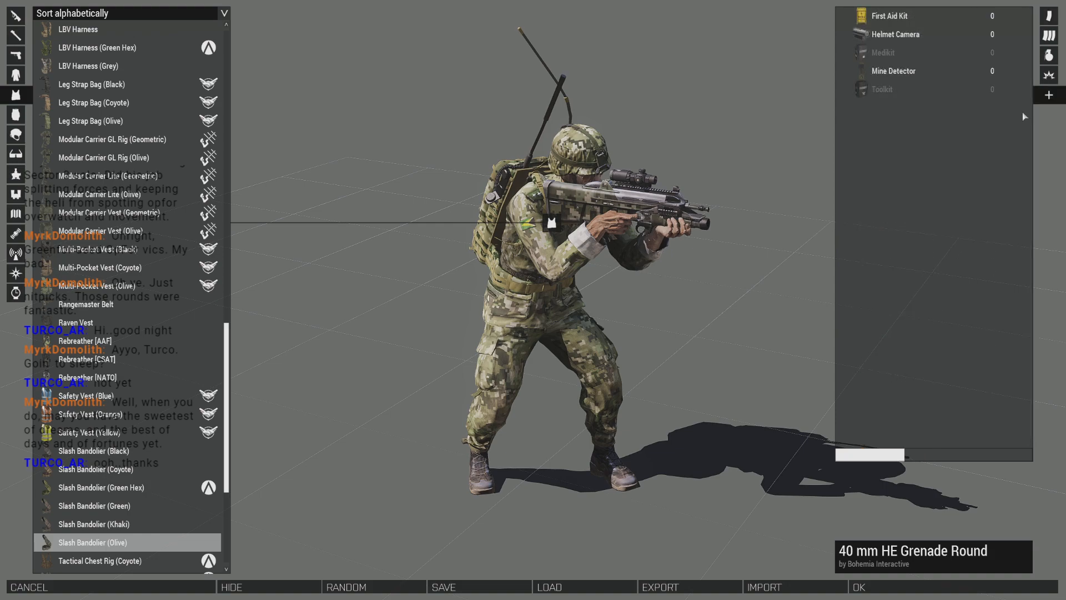
click(1047, 58)
click(983, 205)
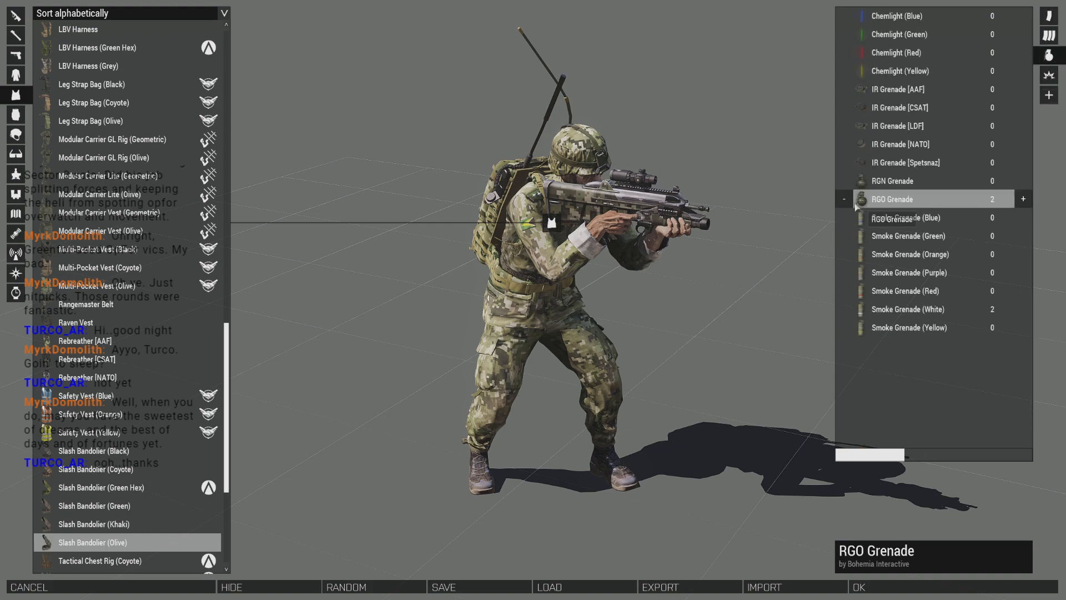
- Add five green and two red smoke grenades to the vest
click(1016, 311)
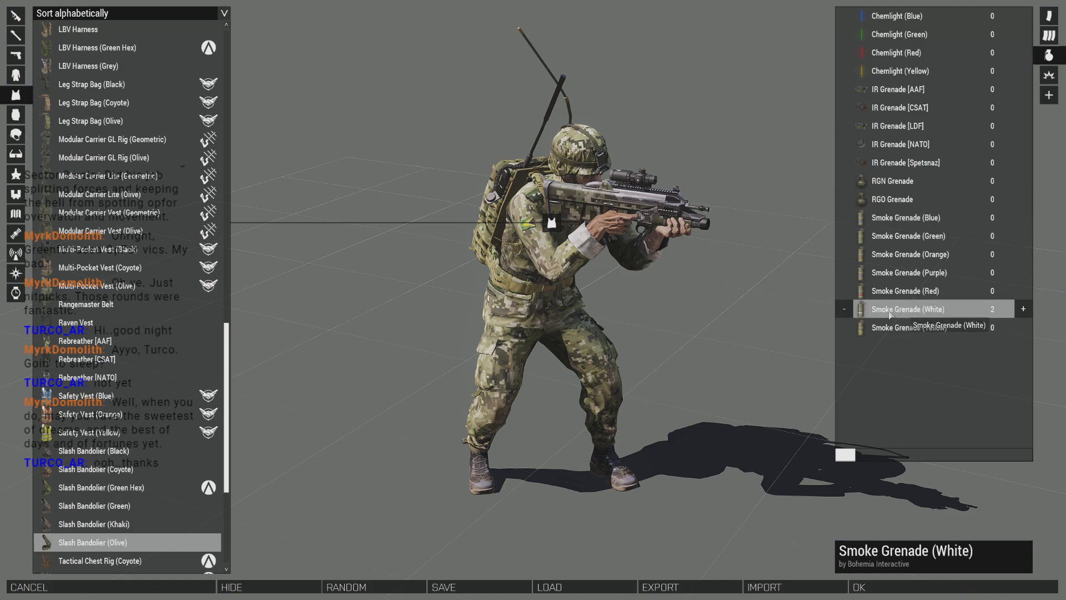
click(1024, 309)
click(1018, 329)
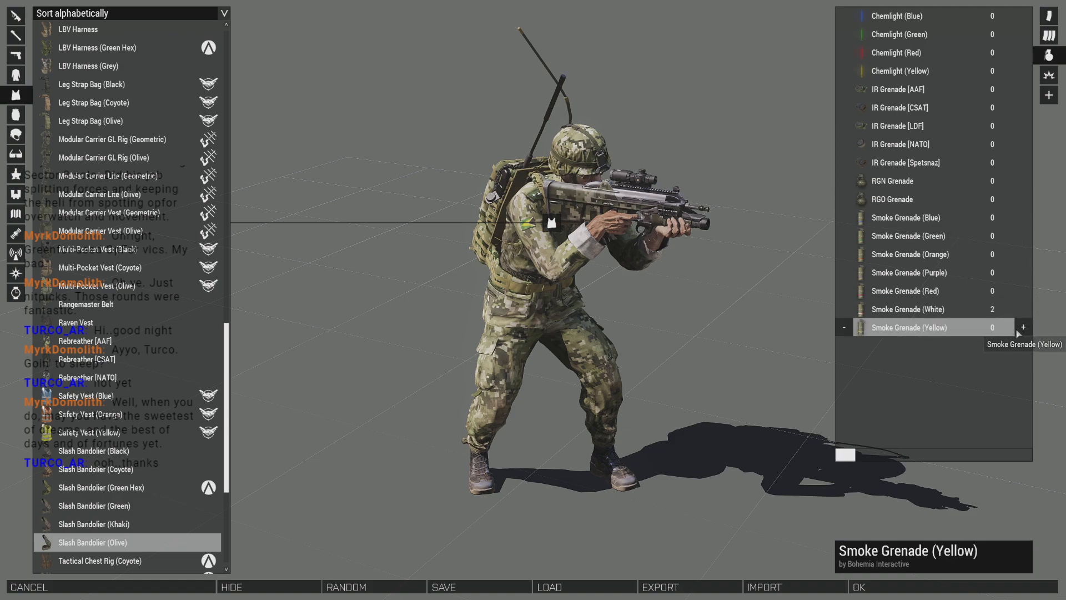
click(993, 240)
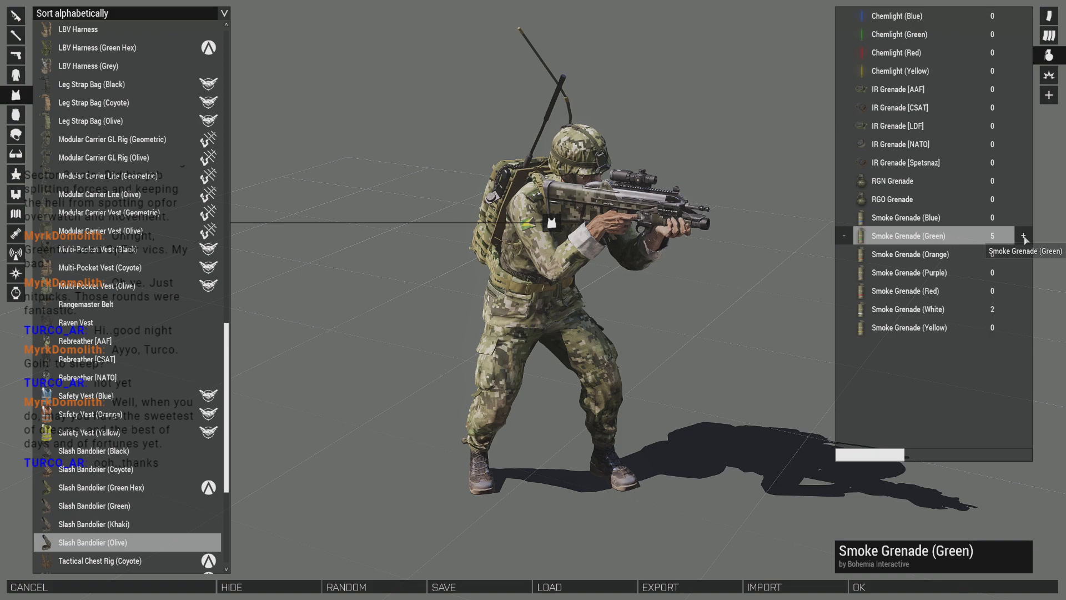
click(1025, 293)
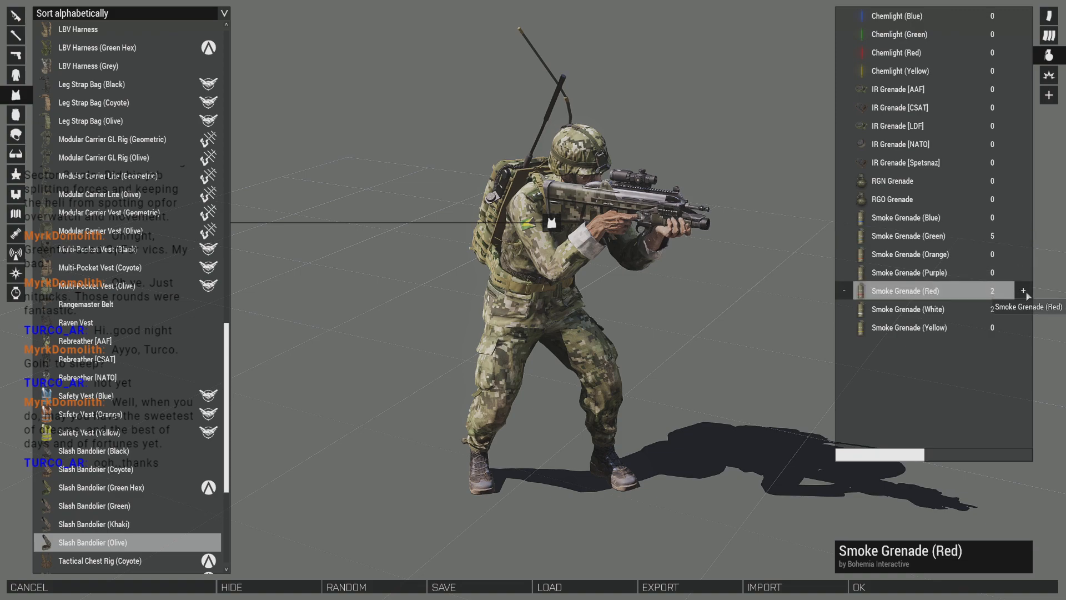
- Add ten Smoke Round (Red) and one 40 mm HE Grenade Round to the vest
click(1048, 20)
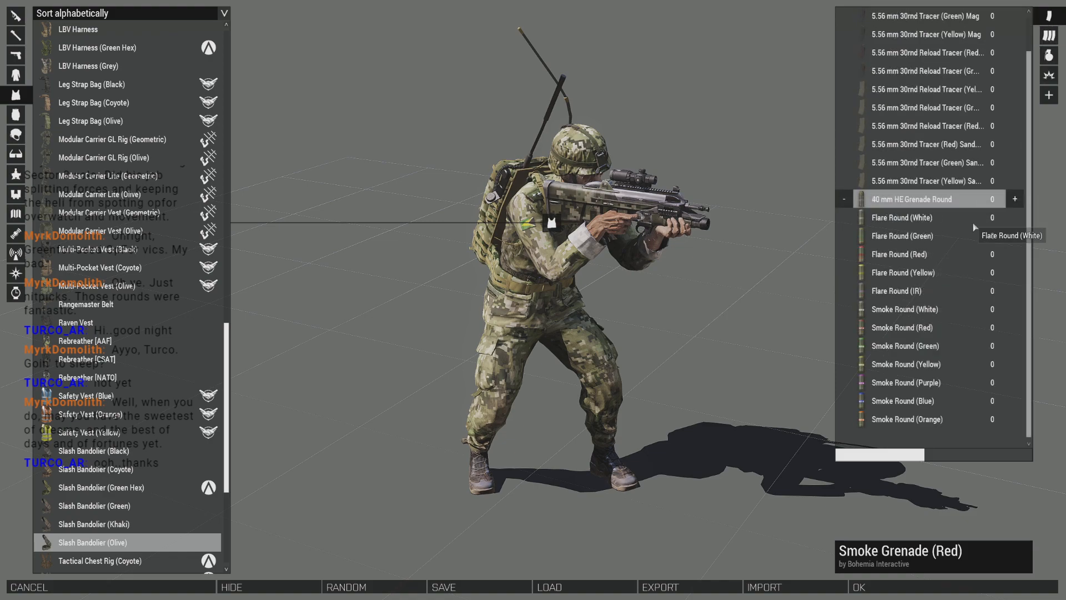
click(954, 346)
click(991, 325)
click(1021, 331)
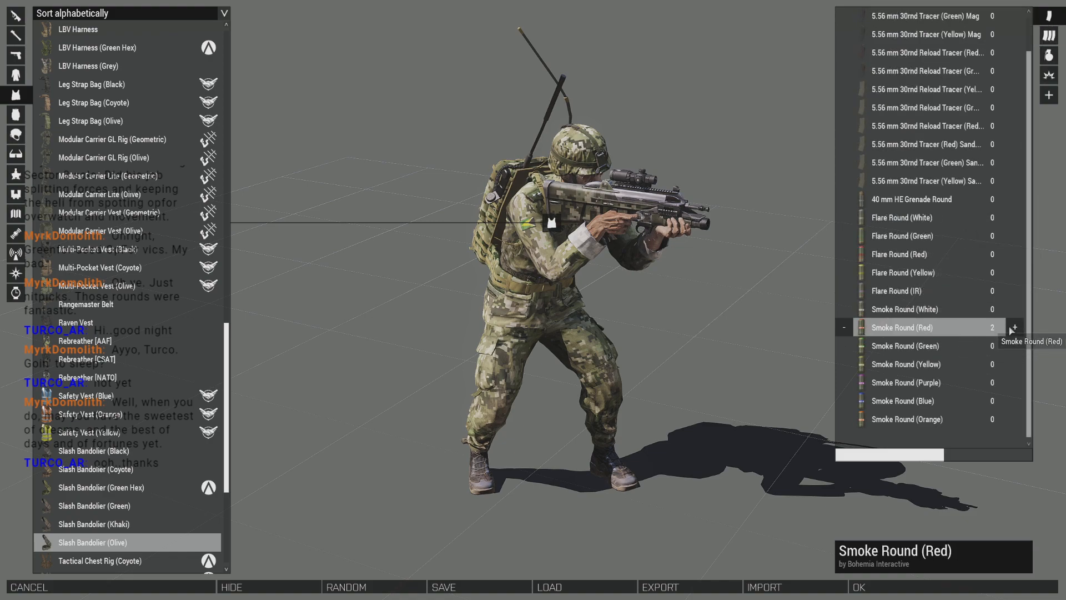
click(1014, 328)
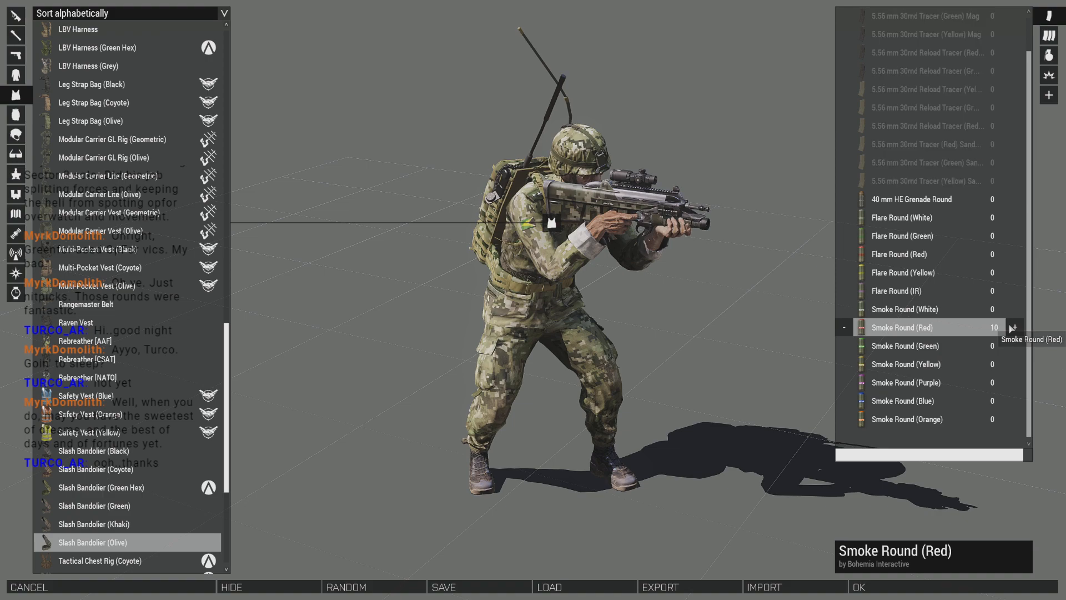
click(1011, 200)
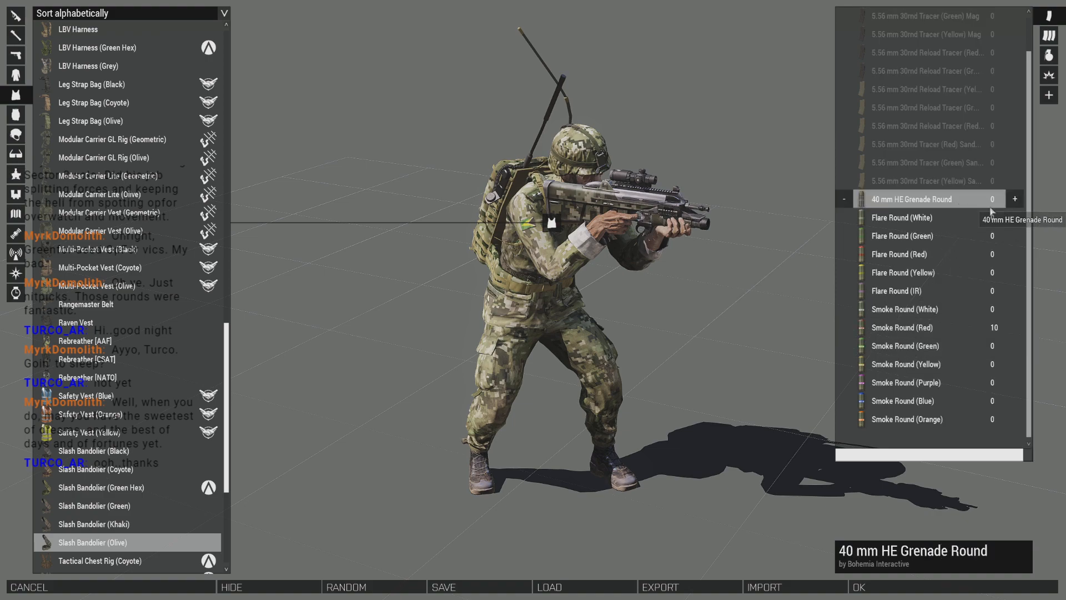
click(1013, 216)
click(1015, 201)
click(1016, 201)
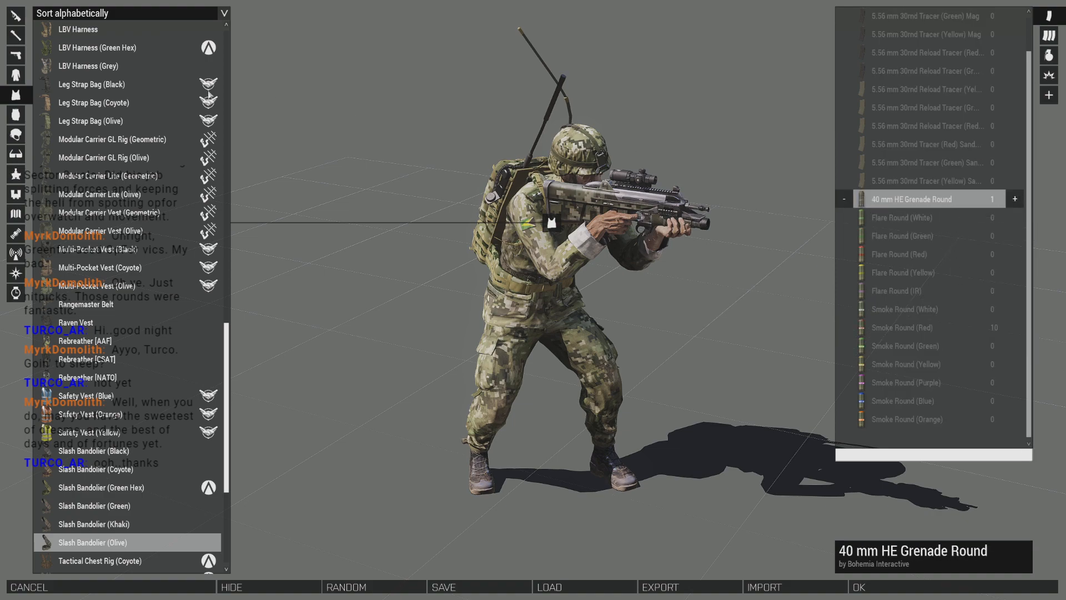
- Review the vest and uniform contents, and put five 5.56 mm 30rnd Reload Tracer (Yellow) magazines in the AN/PRC-155 backpack
click(30, 119)
click(28, 119)
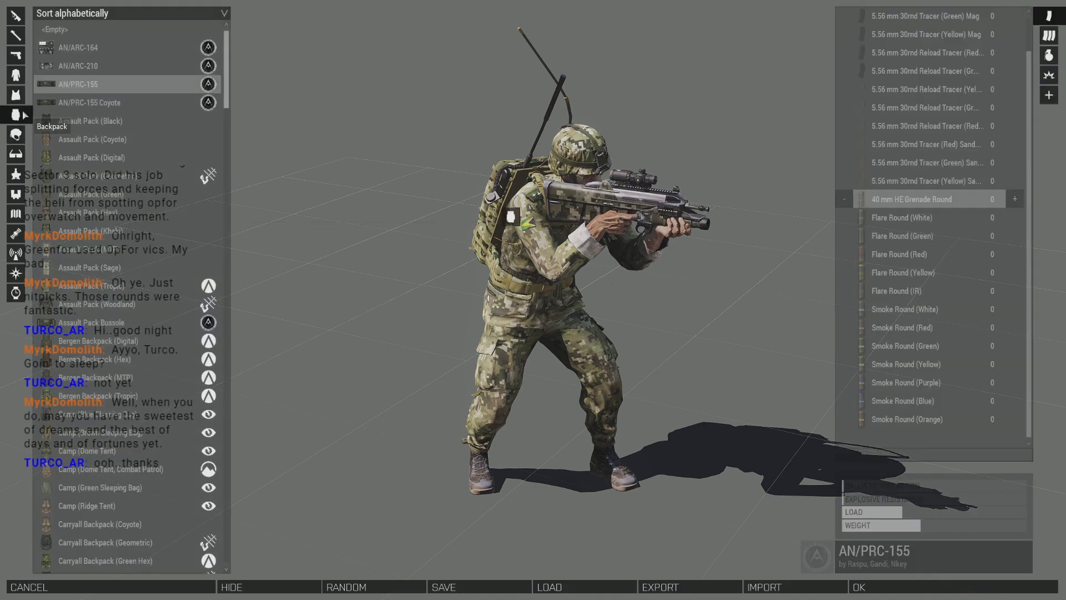
scroll(999, 89, up, 2)
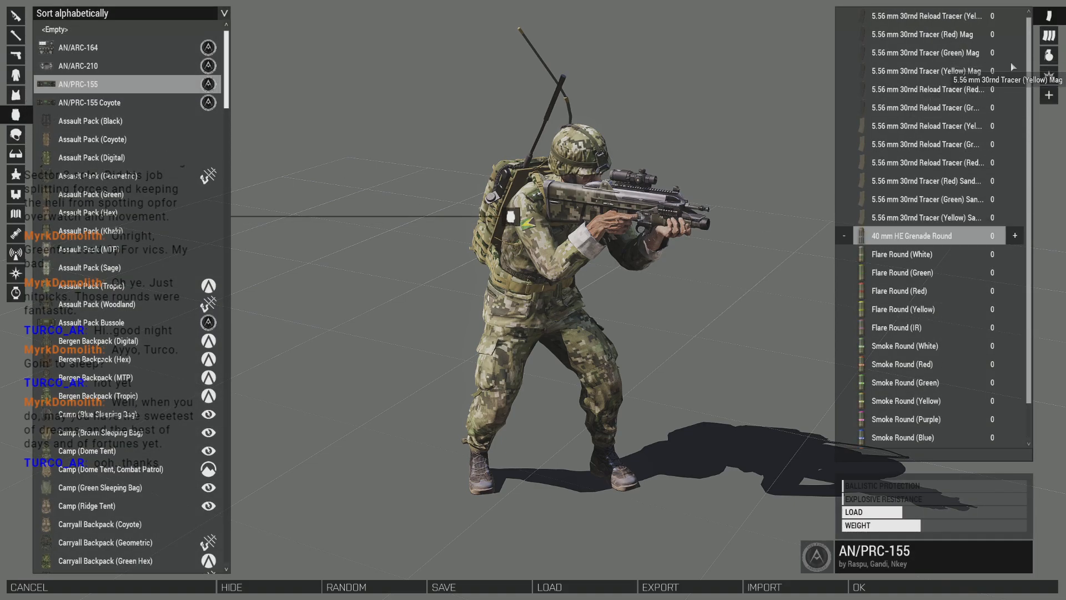
click(15, 95)
click(12, 78)
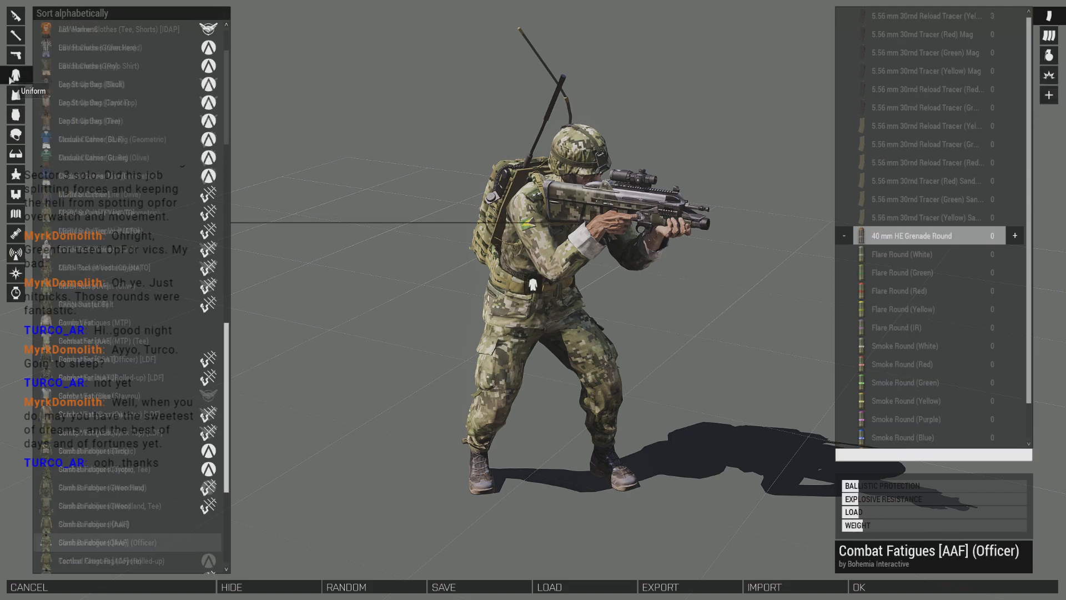
click(15, 116)
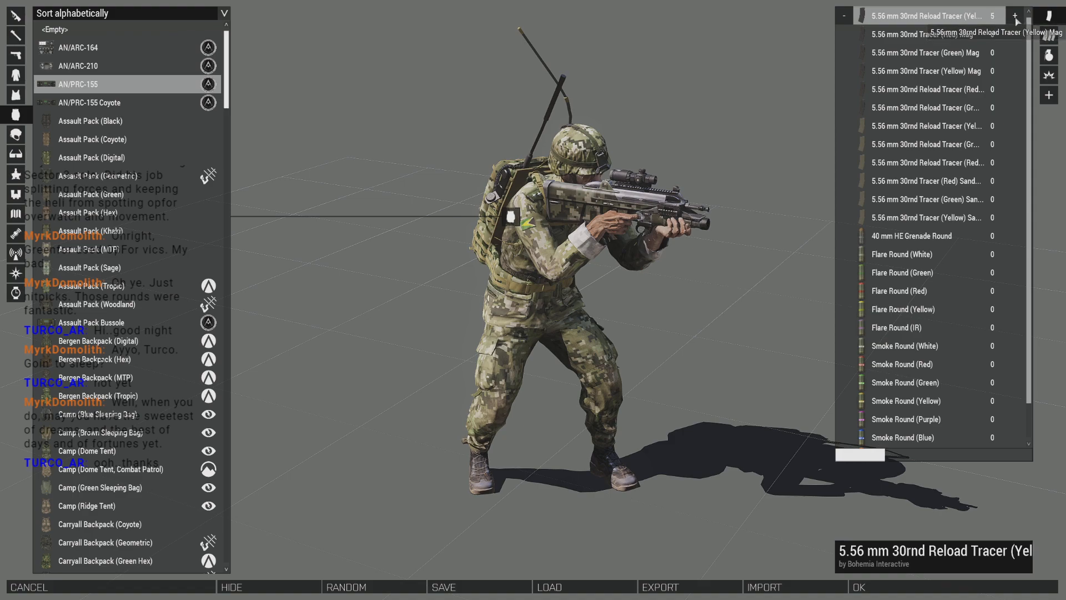
- Add four red smoke rounds, four green smoke rounds and 40 mm HE Grenade Rounds to the backpack
click(1014, 290)
scroll(1015, 304, down, 2)
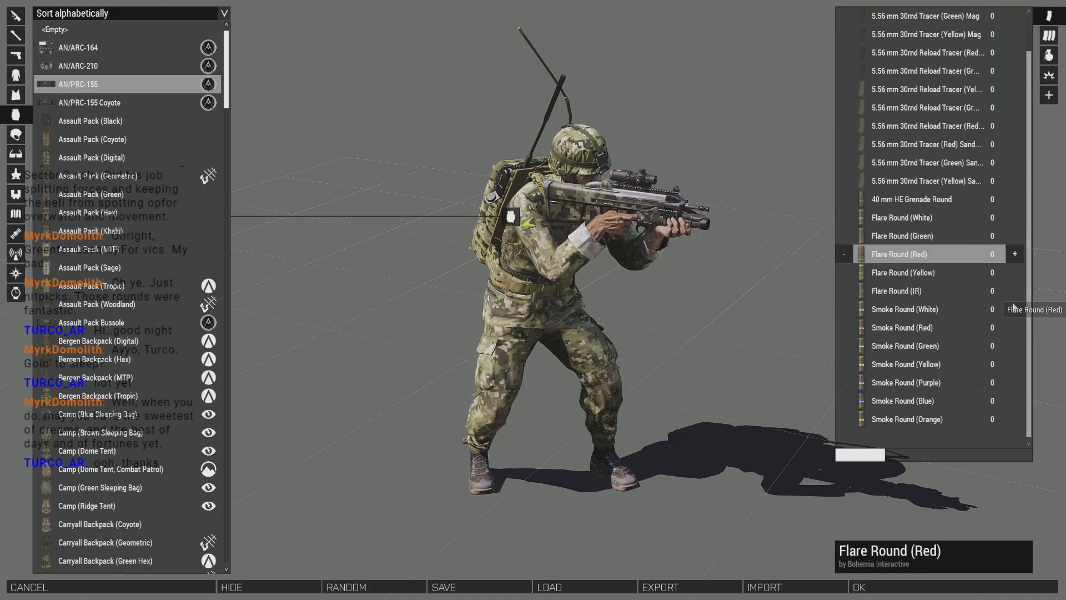
click(1001, 328)
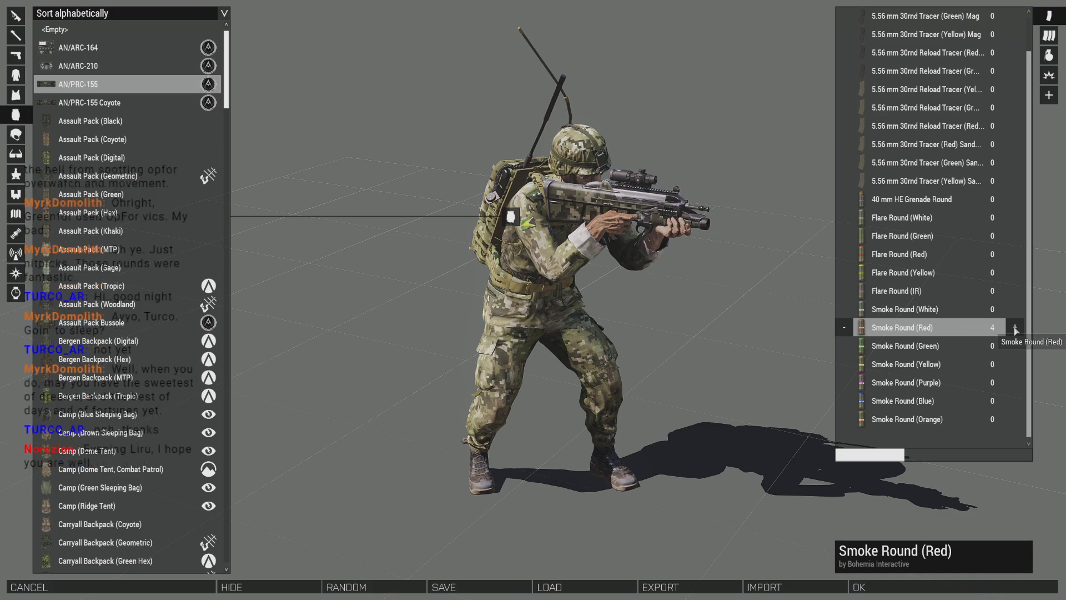
click(1016, 345)
click(1015, 345)
click(1016, 346)
click(1016, 346)
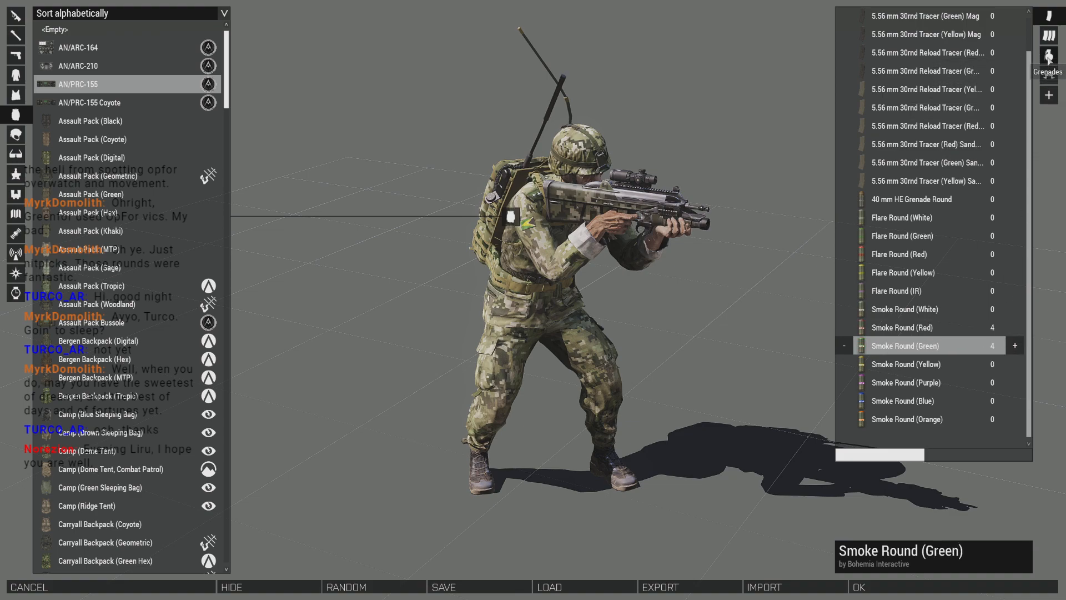
click(1023, 199)
- Add two red and two green smoke grenades to the backpack and accept the JTAC officer's loadout
click(1048, 56)
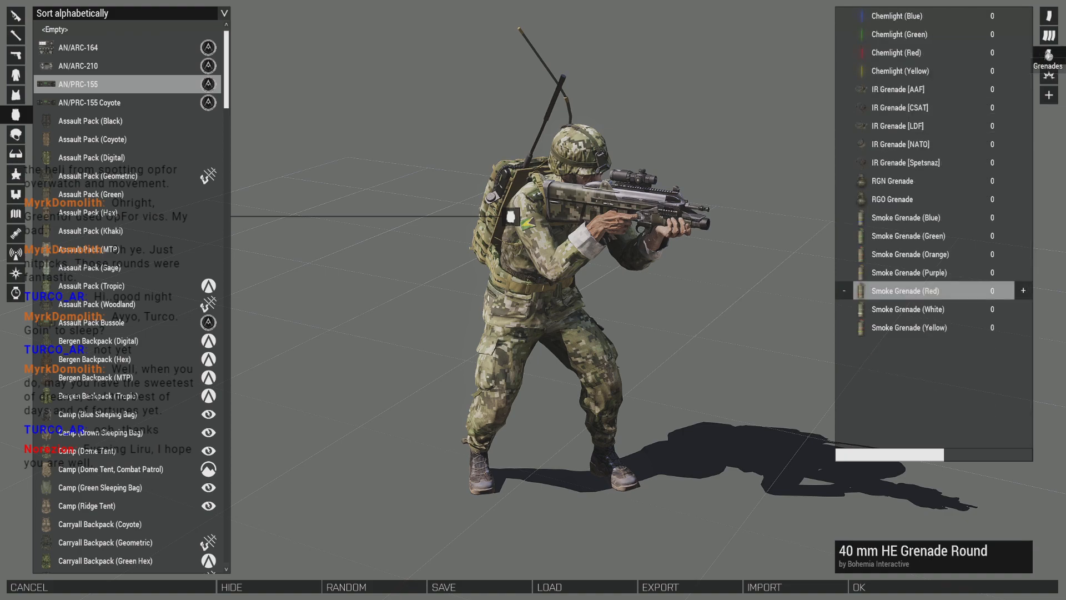
click(1023, 290)
click(1024, 290)
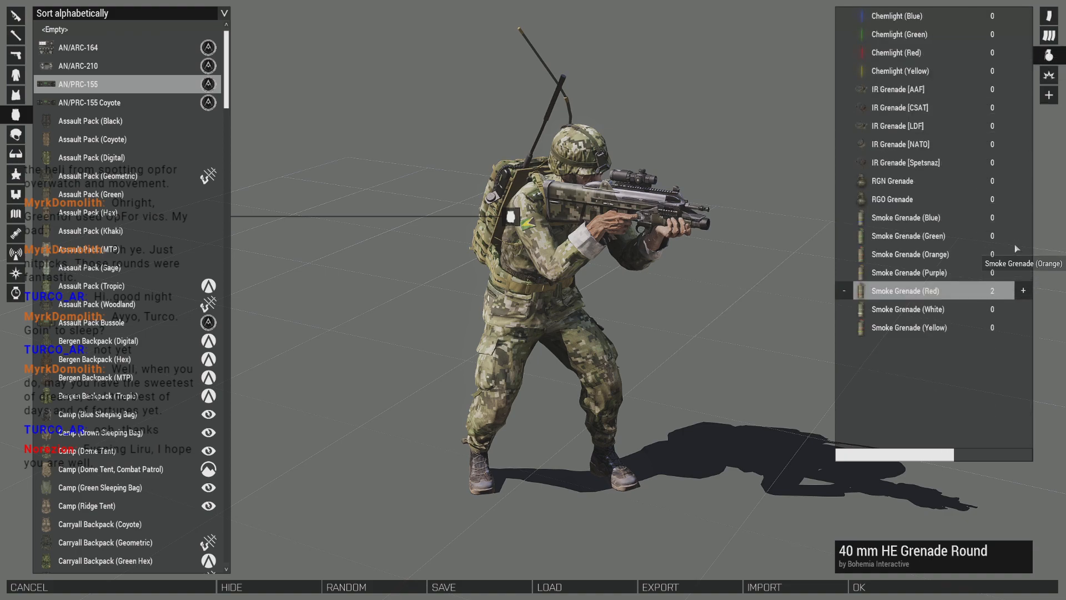
click(1024, 236)
click(1024, 236)
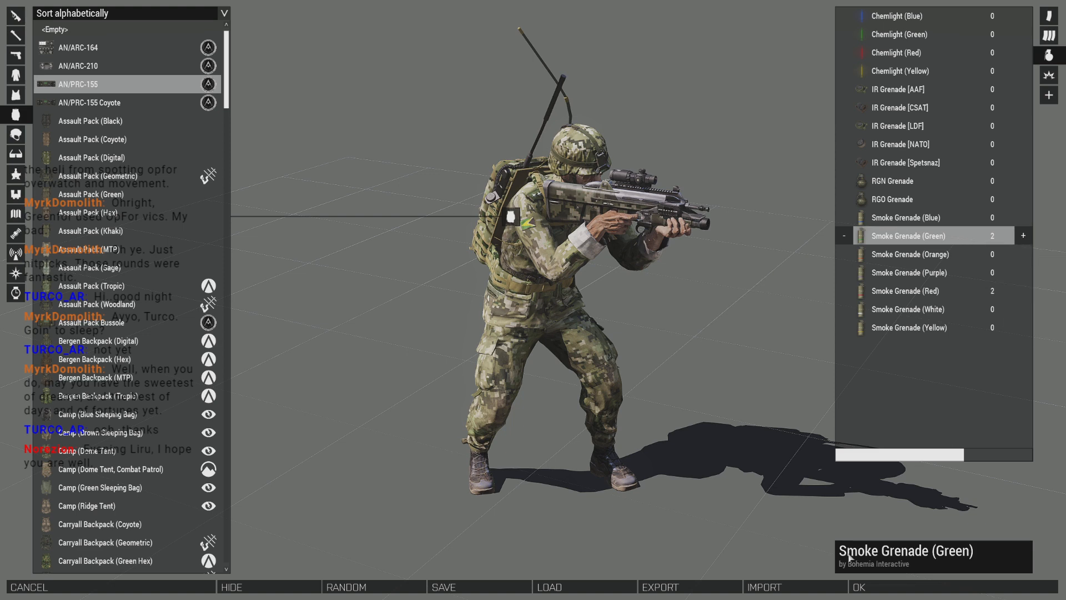
click(865, 587)
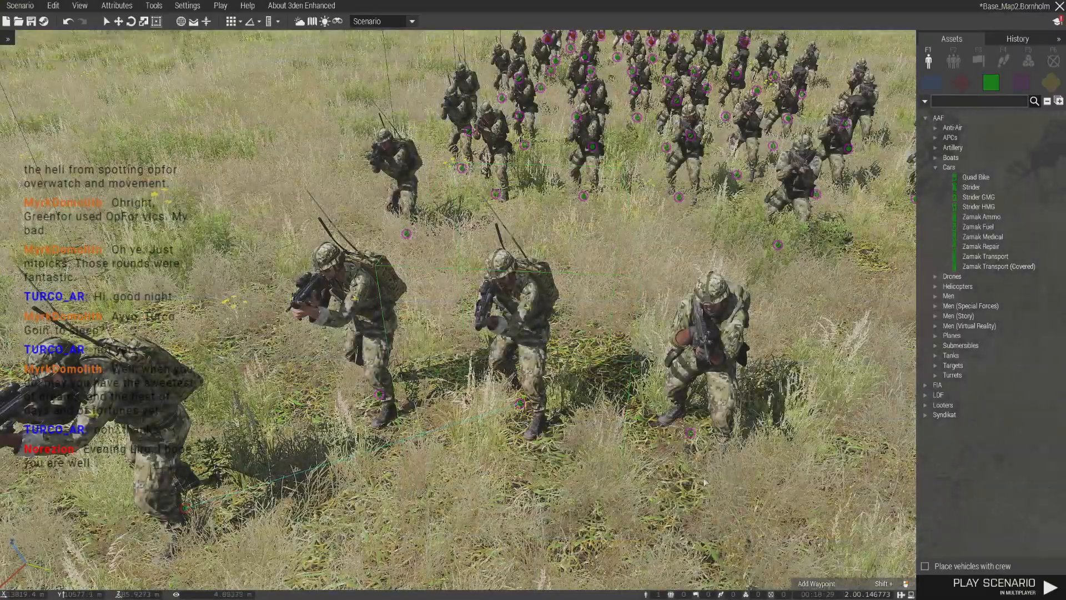
- Select the three CH-49 Mohawk helicopters and both Cargo Net boxes at the airfield and open their shared equipment storage attributes
click(705, 482)
scroll(542, 443, down, 10)
right_drag(543, 443, 421, 365)
key(d)
drag(492, 298, 784, 444)
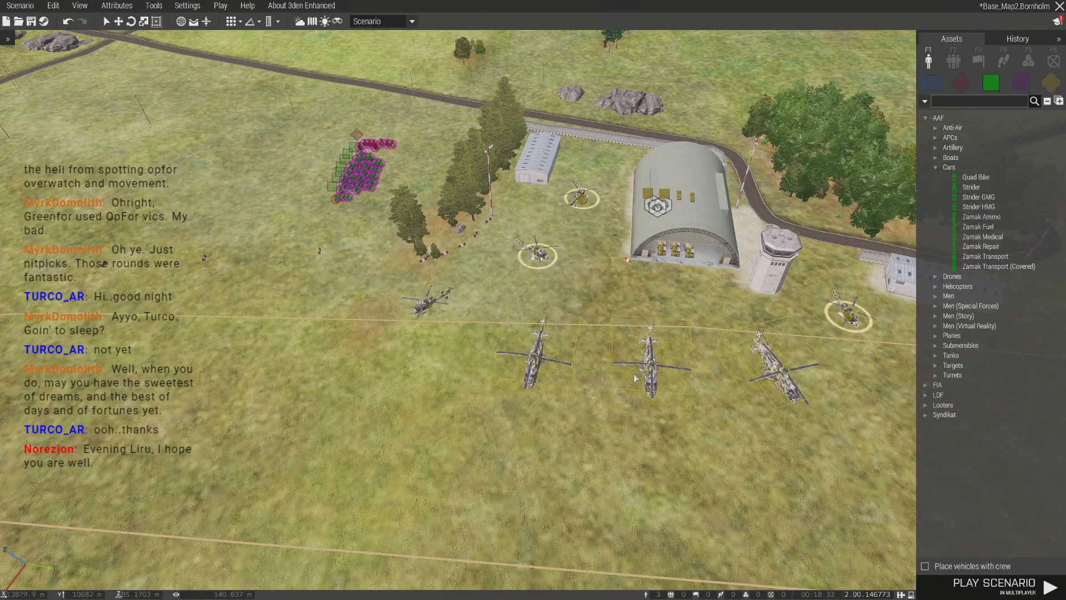
key(w)
key(d)
scroll(654, 383, up, 5)
ctrl+click(512, 243)
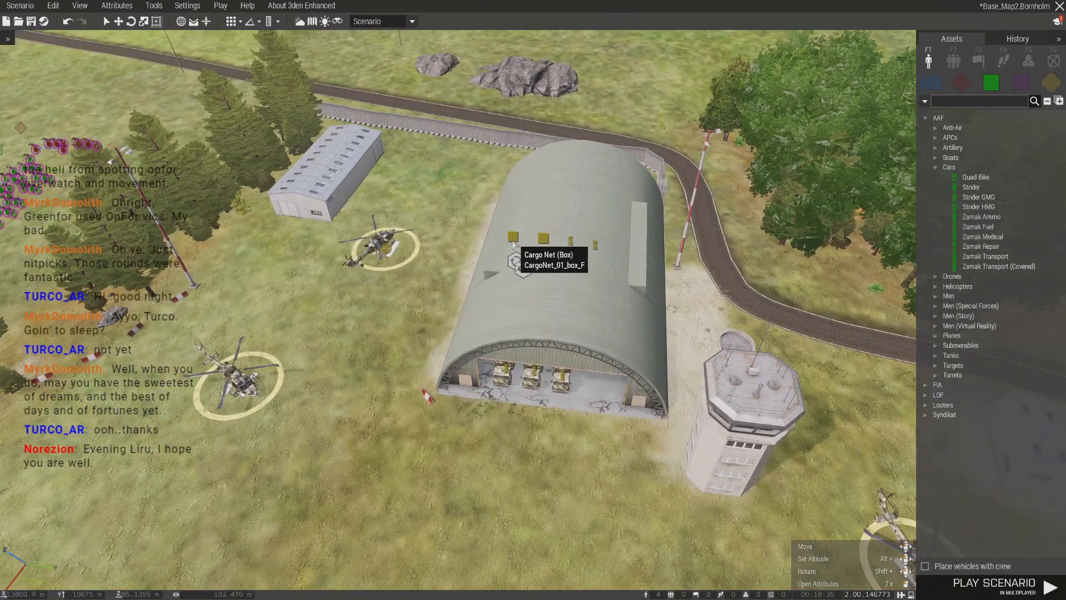
ctrl+click(544, 239)
key(s)
right_click(654, 447)
click(697, 545)
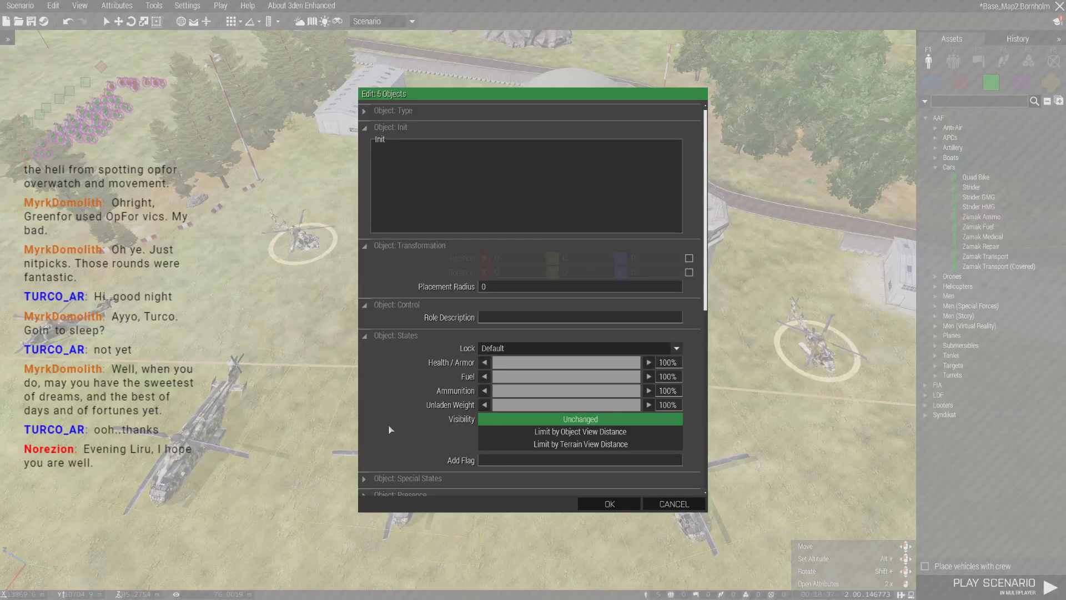
scroll(387, 428, down, 10)
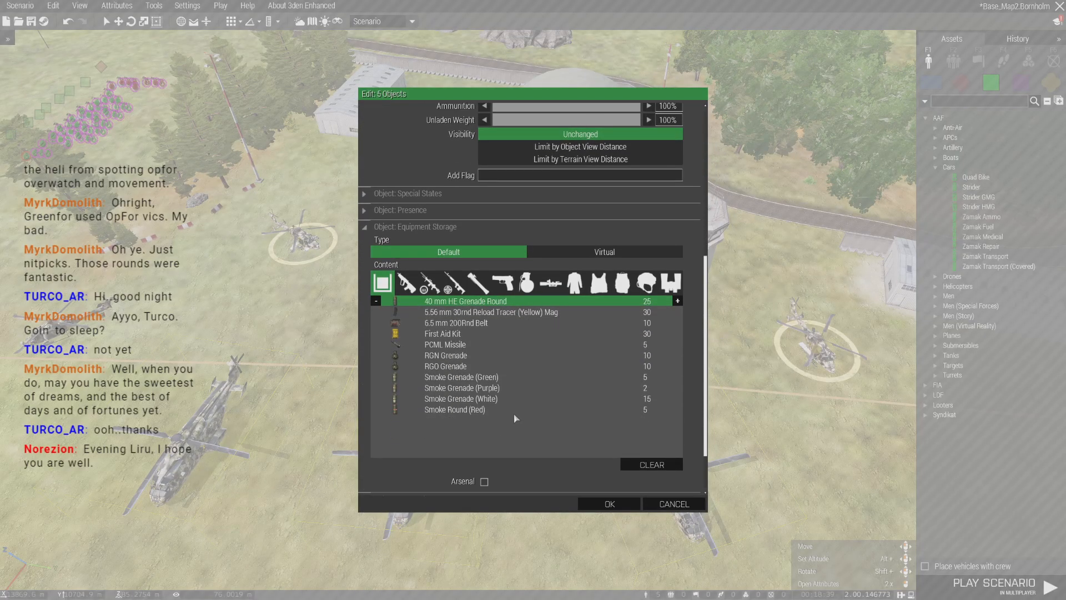
- In the shared equipment storage, set Smoke Round (Red) to 15 and Smoke Grenade (White) to 20
click(502, 398)
click(537, 378)
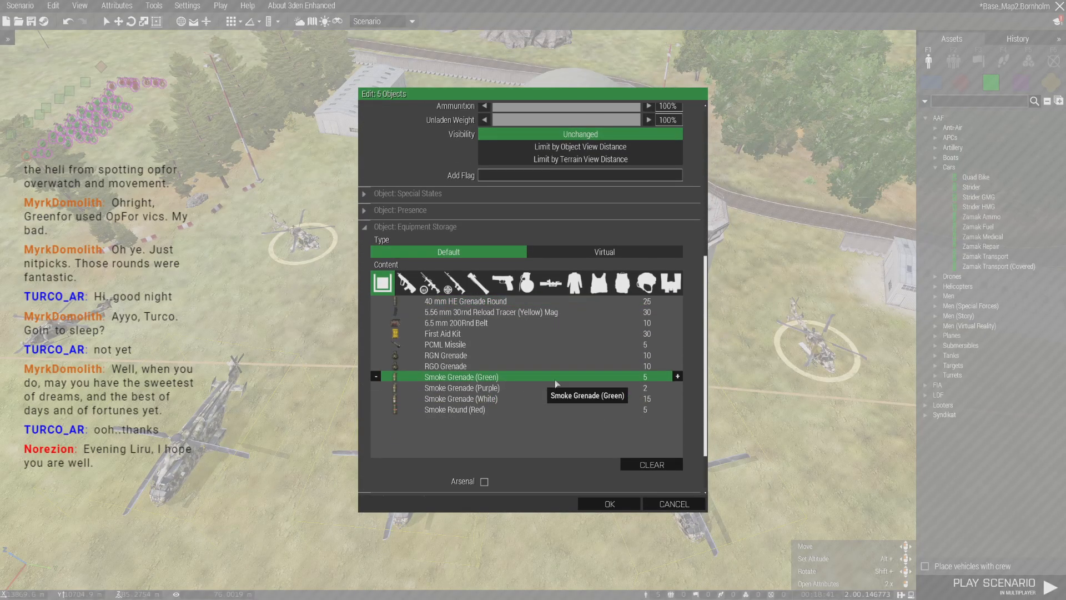
click(617, 409)
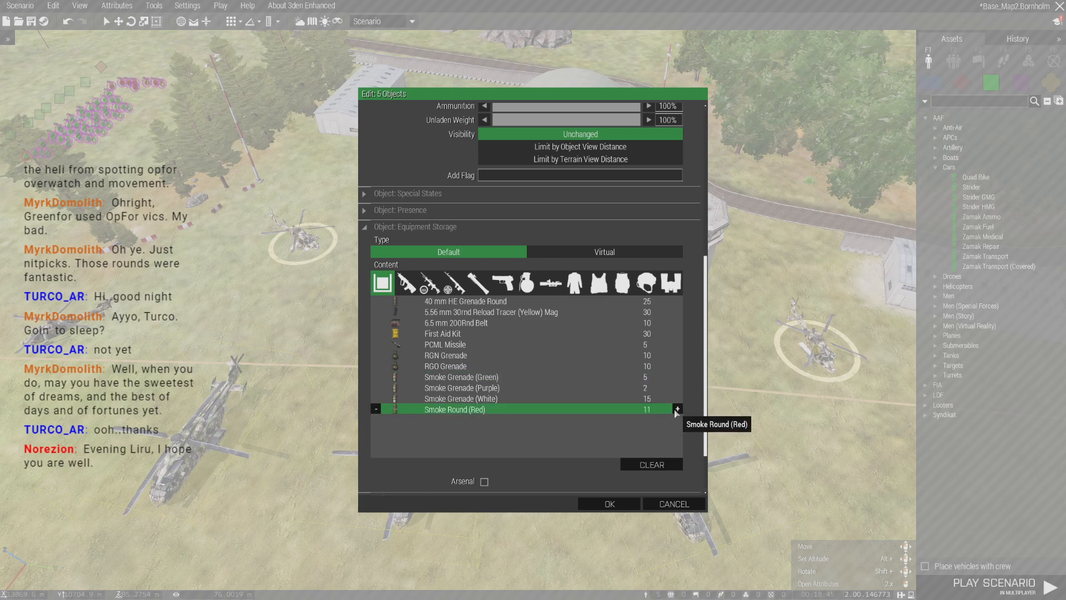
click(664, 402)
click(680, 400)
click(677, 401)
click(678, 400)
- Set Smoke Grenade (Purple) to 4 and Smoke Grenade (Green) to 11, and accept the storage changes
click(679, 391)
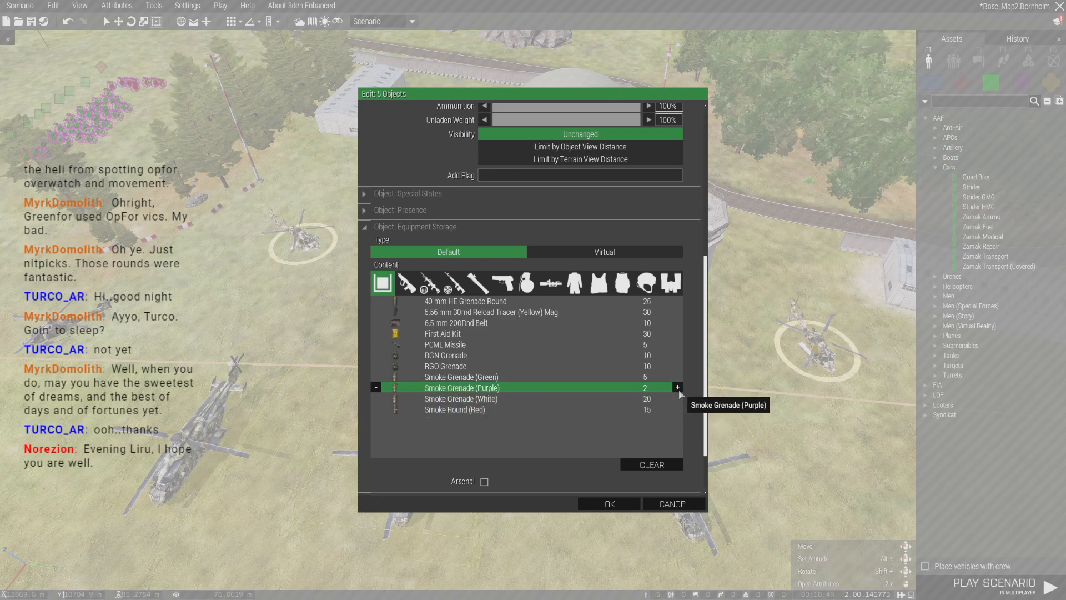
click(679, 390)
click(679, 390)
click(670, 379)
click(679, 377)
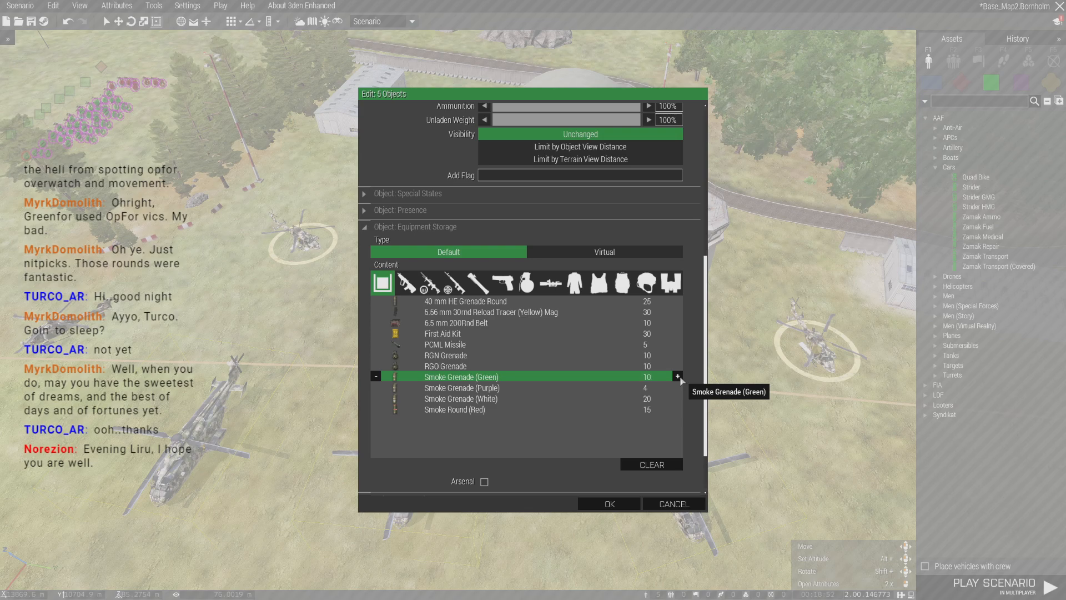
click(376, 377)
click(666, 425)
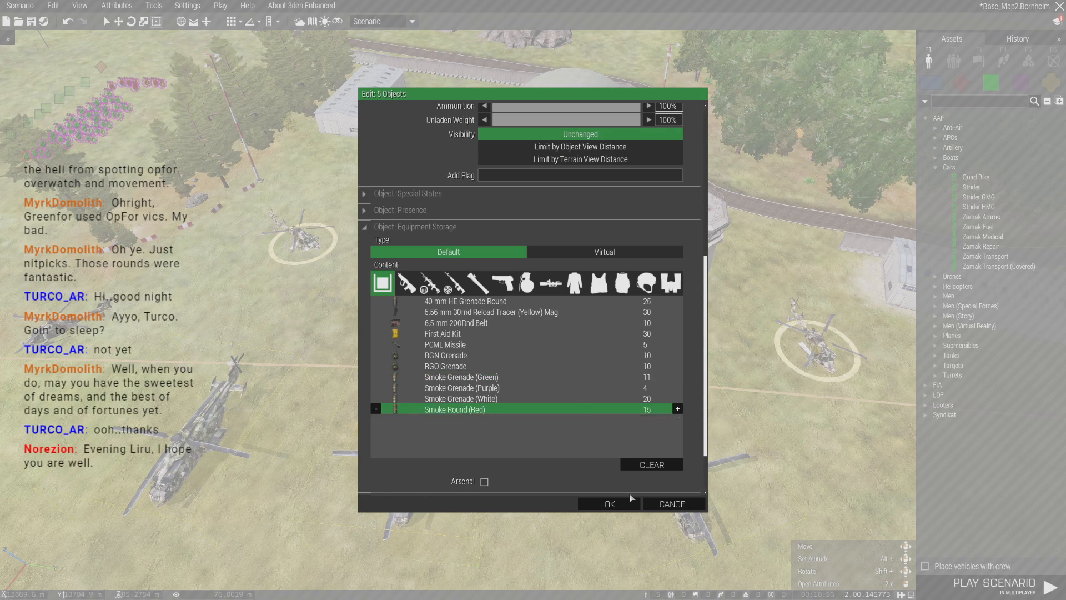
click(609, 504)
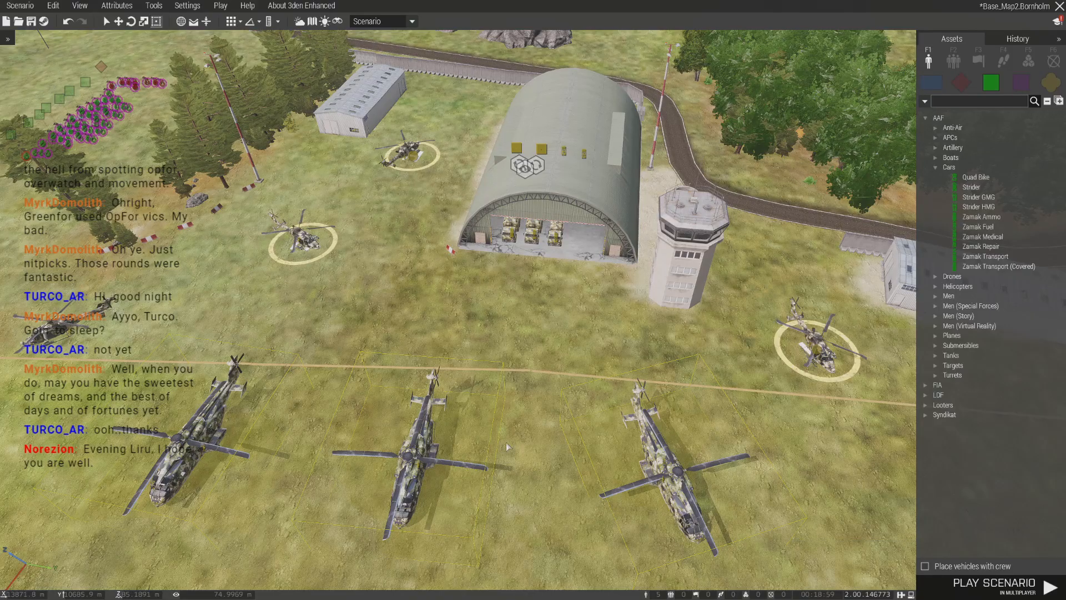
- Launch the scenario in multiplayer, take the role in the Zooos group and spawn at the Staging Point
key(w)
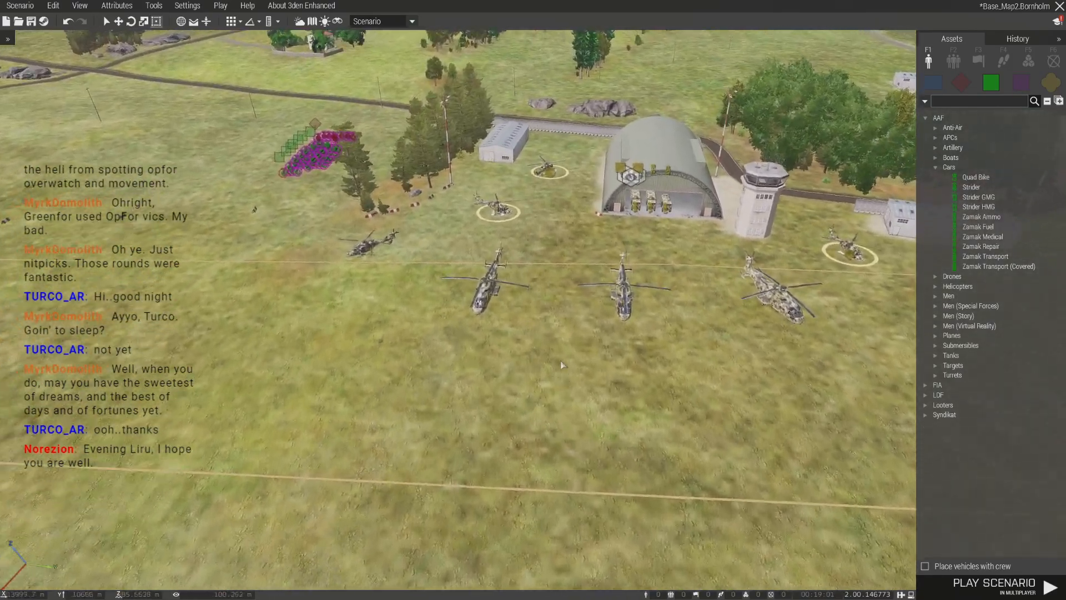
mouse_move(571, 352)
right_down()
mouse_move(615, 364)
mouse_move(577, 365)
right_up()
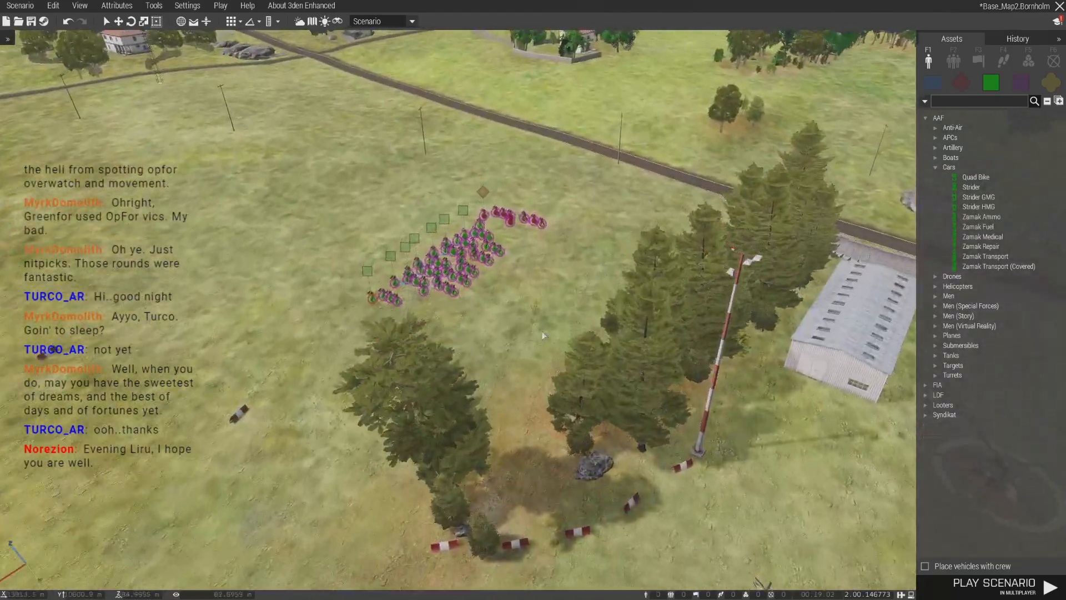
key(w)
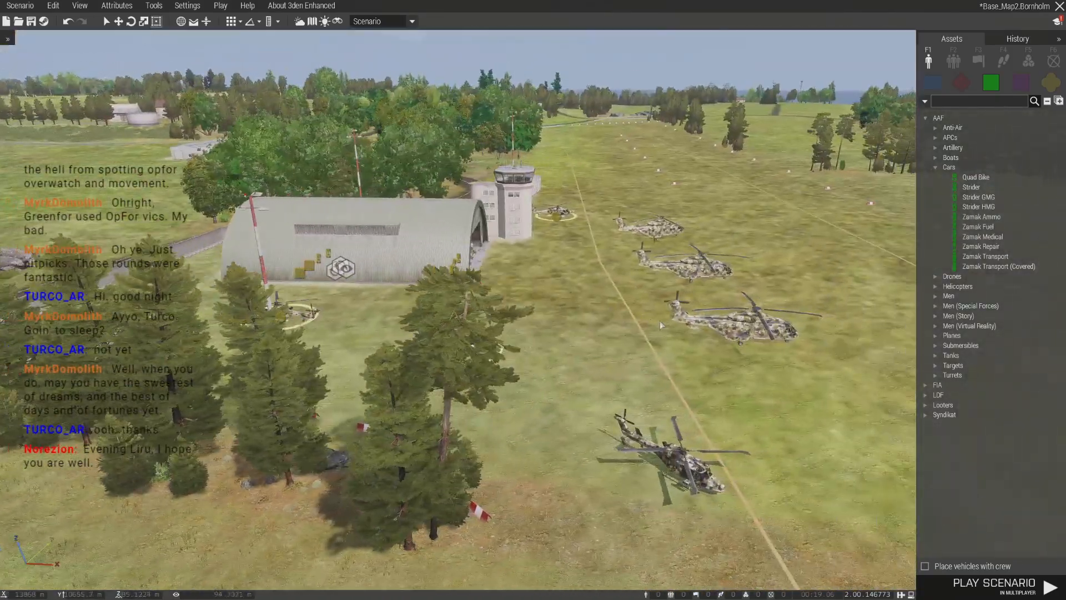
key(w)
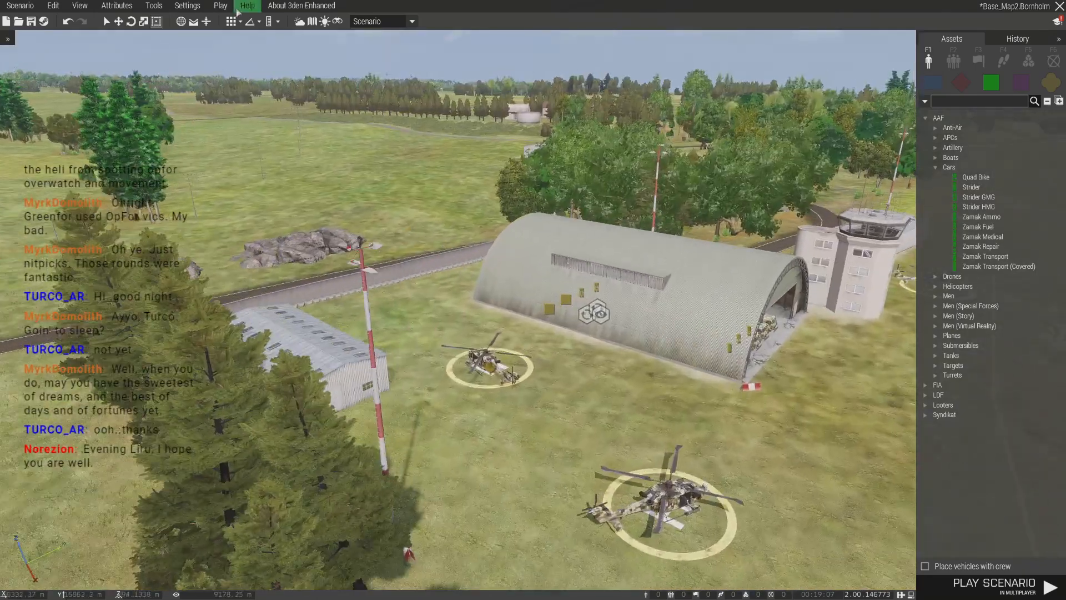
click(221, 6)
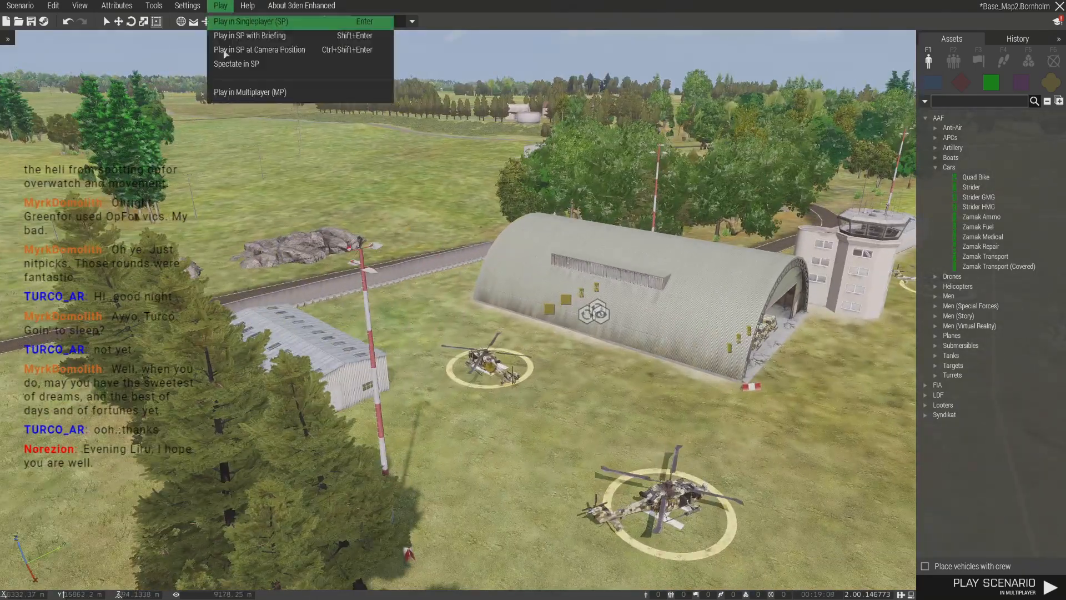
click(220, 92)
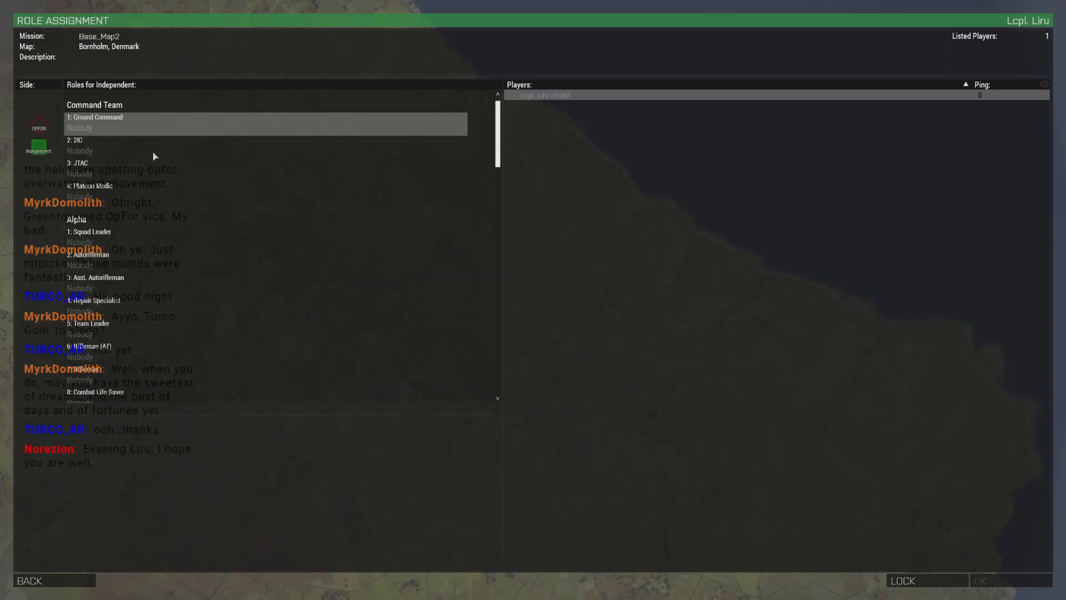
drag(499, 138, 512, 446)
click(227, 378)
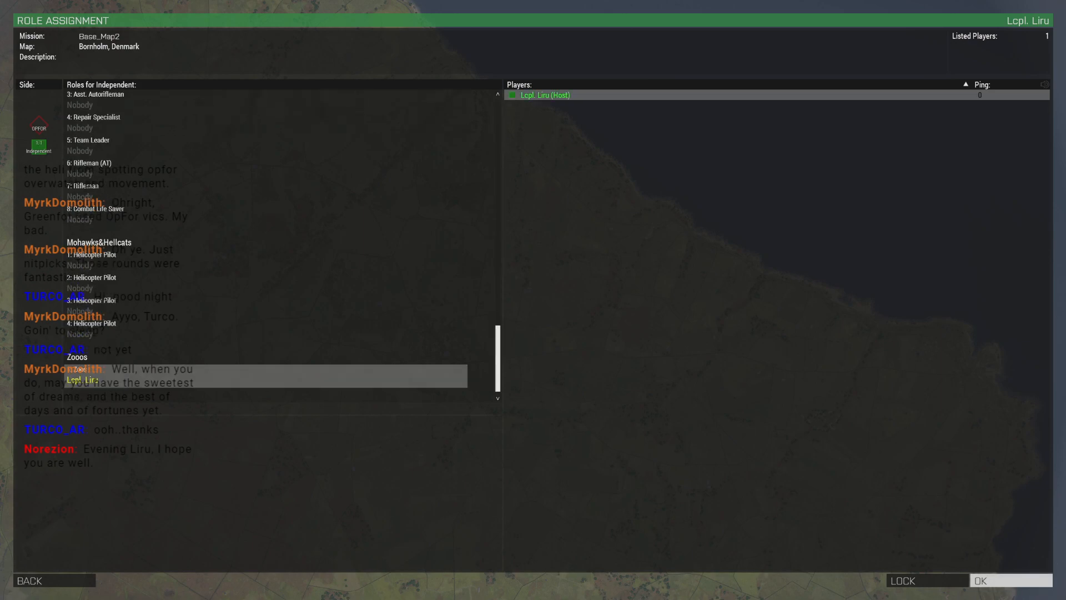
click(1010, 580)
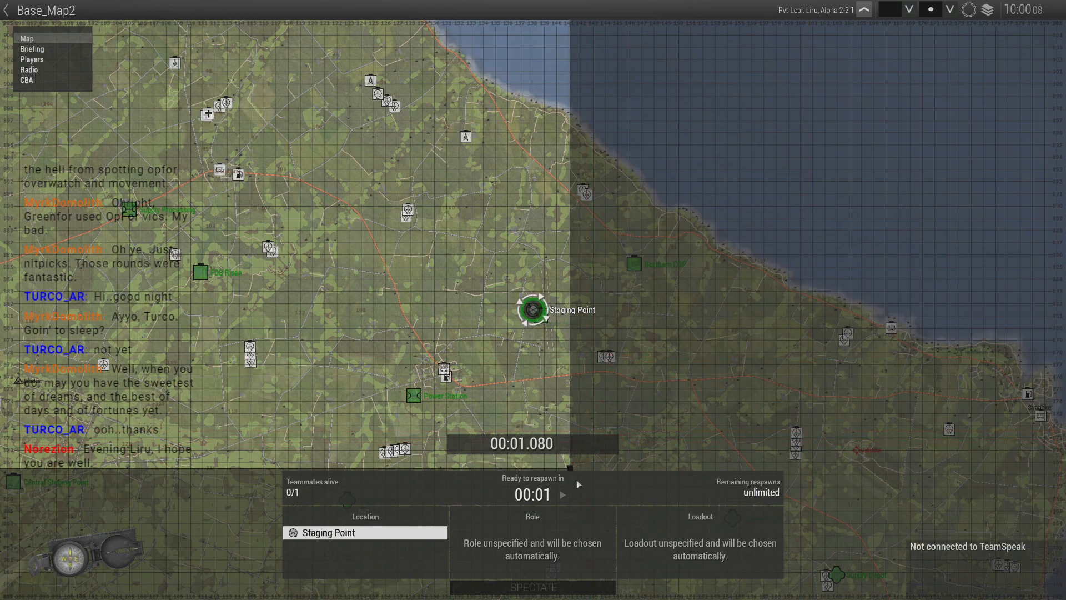
click(566, 495)
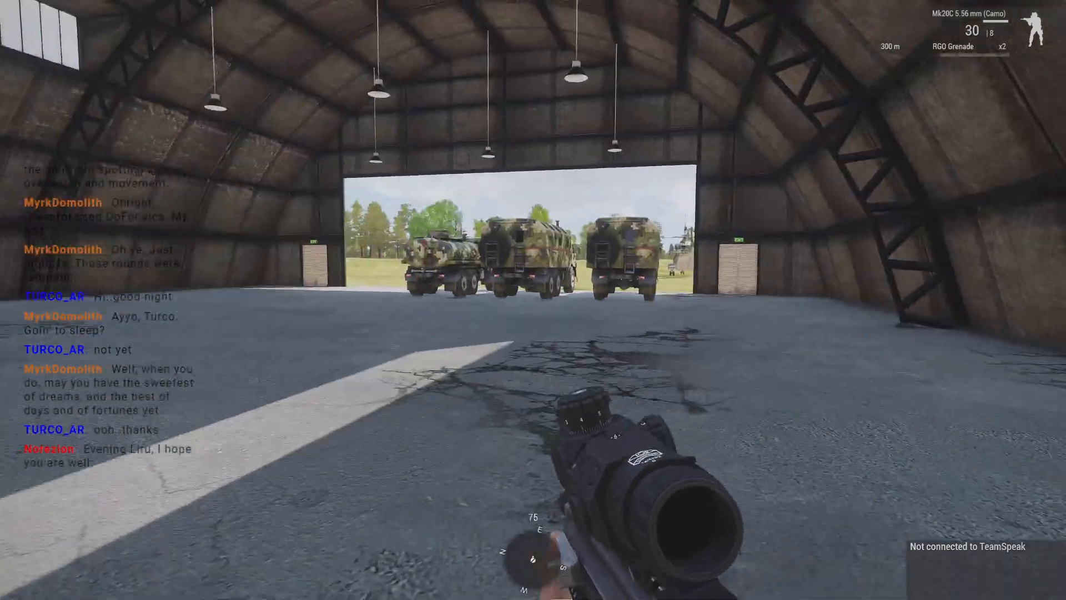
- Walk through the hangar and out onto the airfield to inspect the Qilins, Zamak trucks, helicopters and cargo net boxes
key(shift+w)
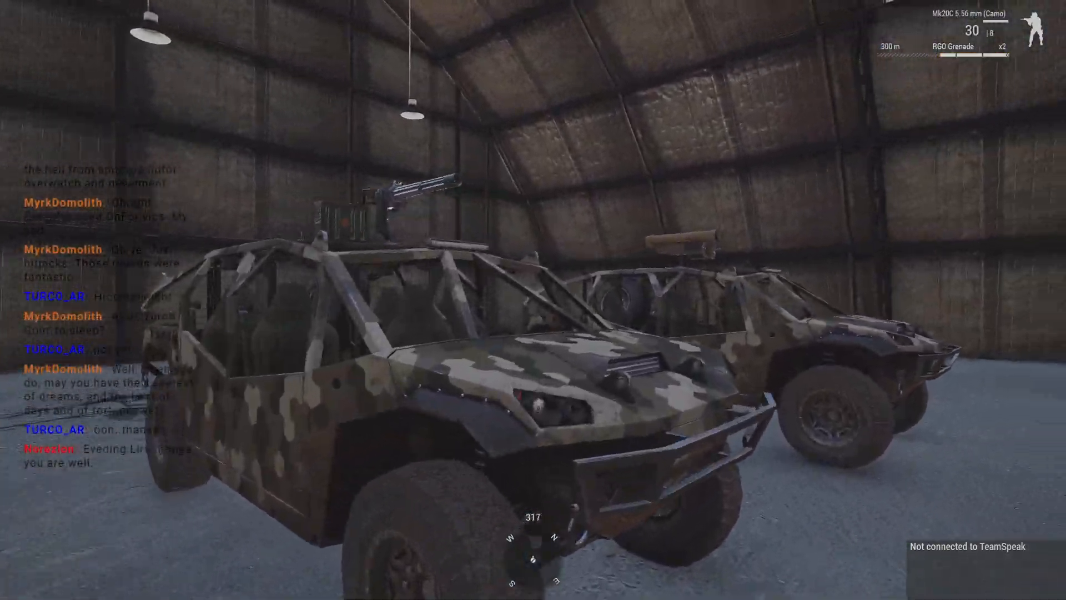
key(d)
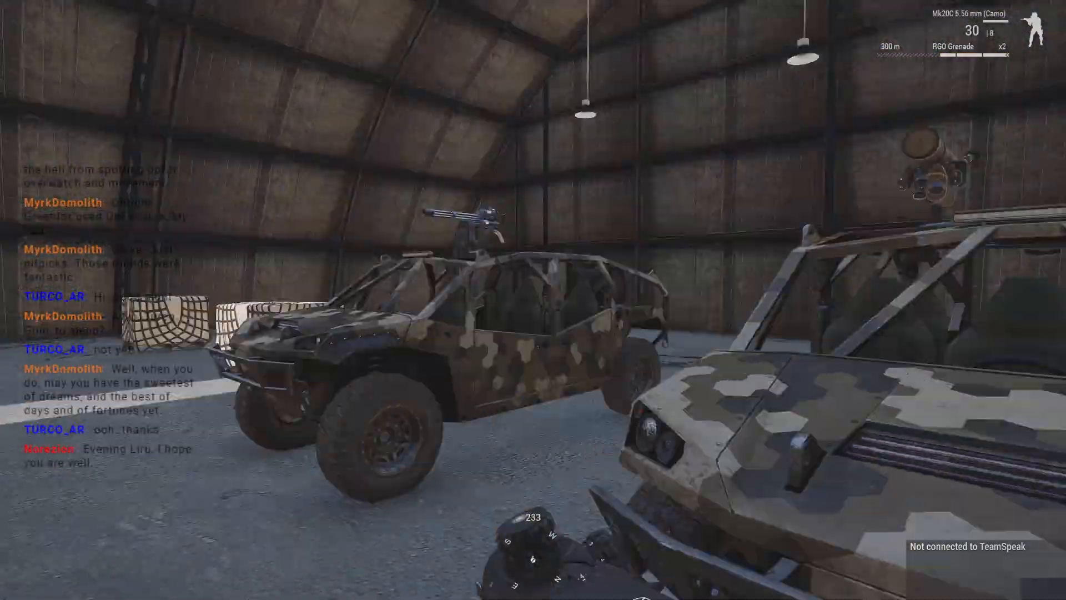
key(shift+w)
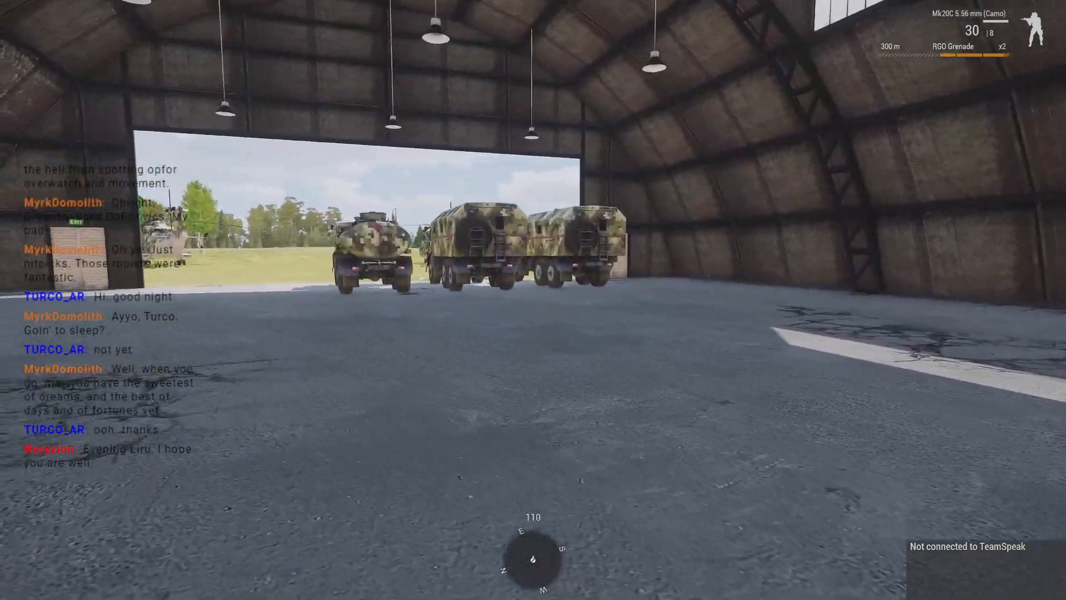
key(shift+w)
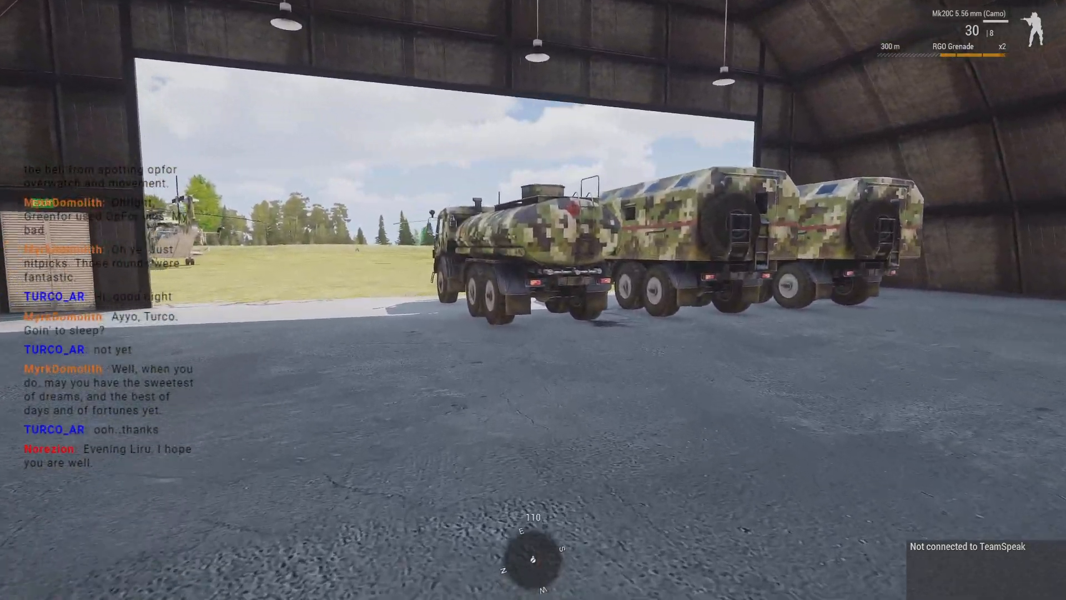
key(shift+w)
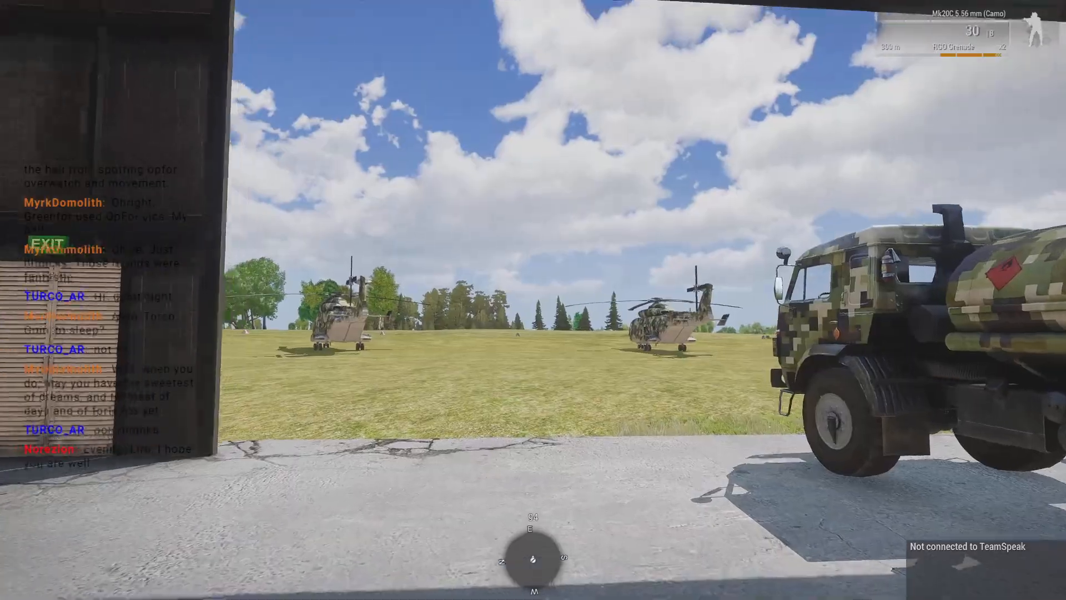
key(shift+w)
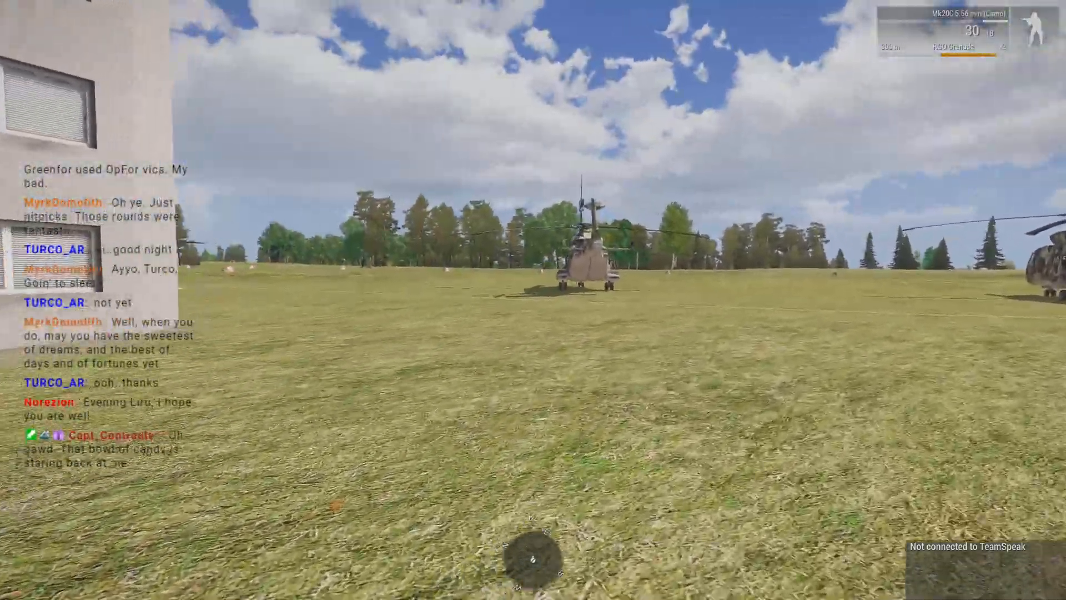
key(shift+w)
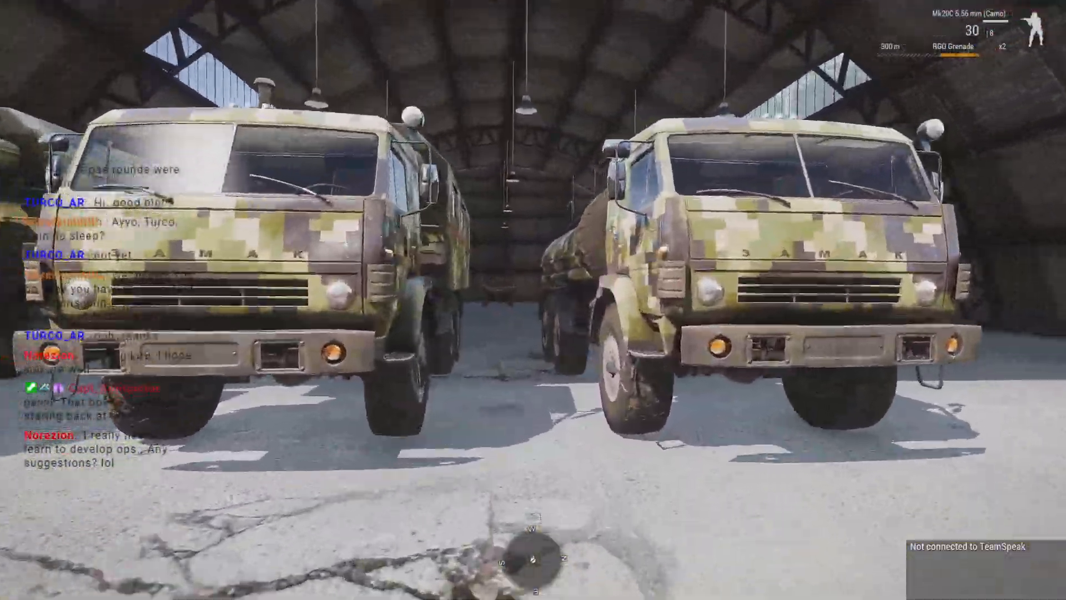
key(w)
key(w)
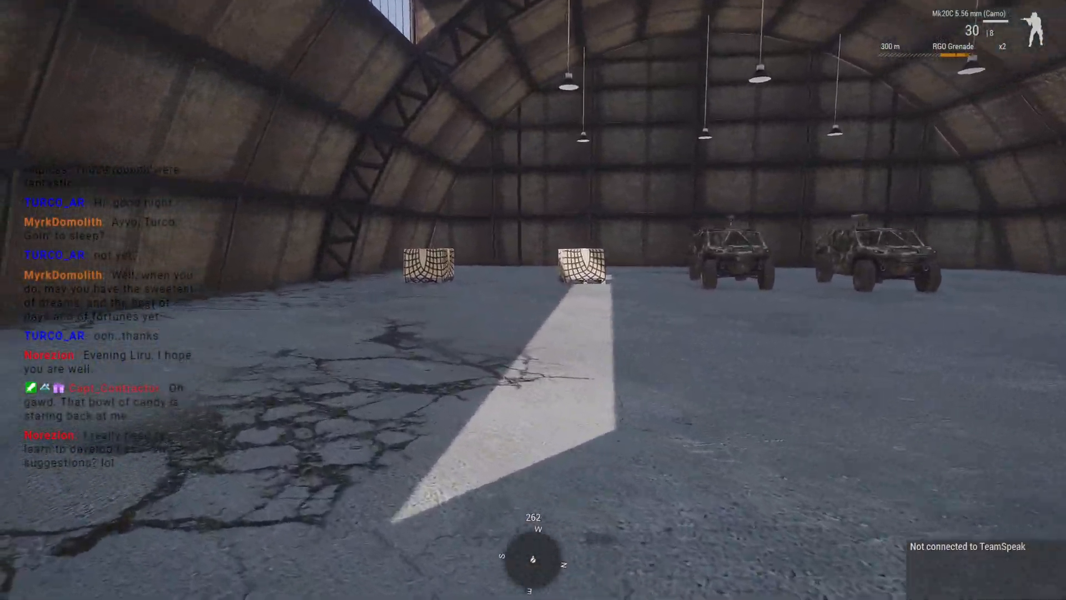
key(w)
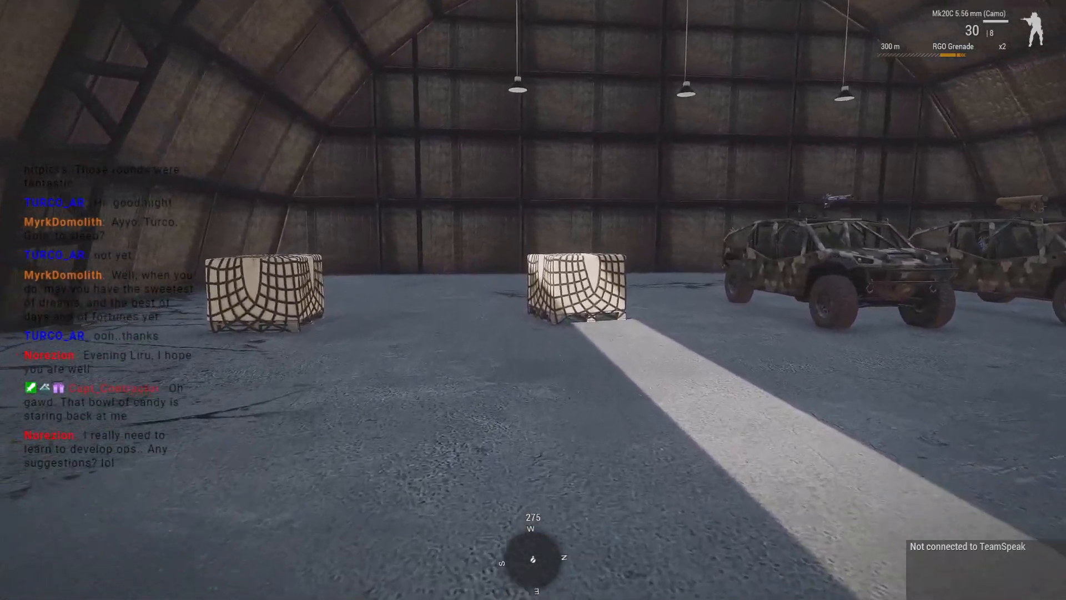
key(w)
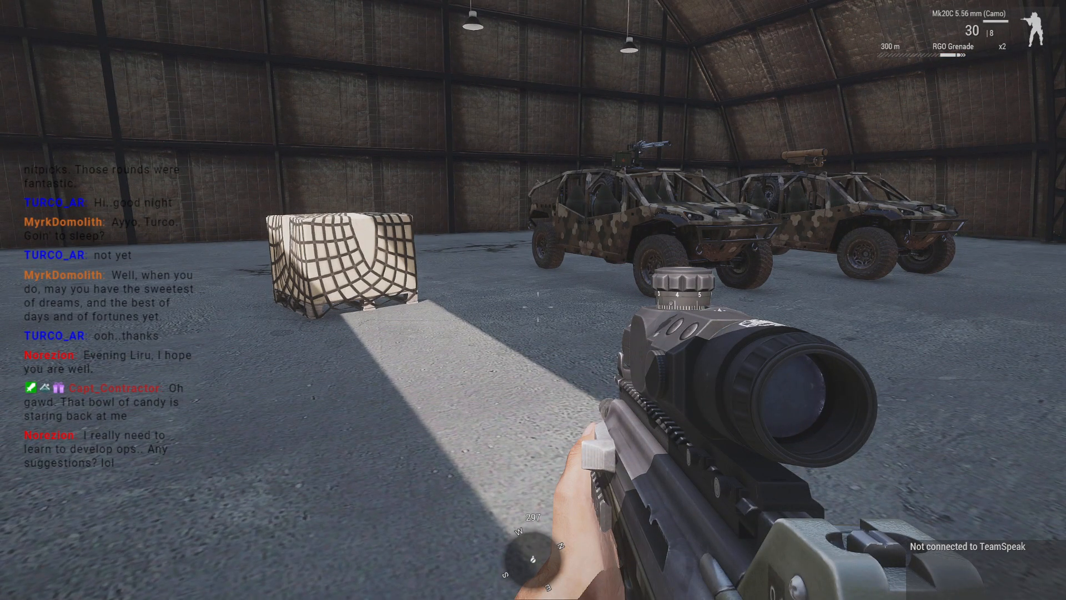
- Enter the Zeus interface, look over the airfield's helicopters and open the map around the staging area
key(y)
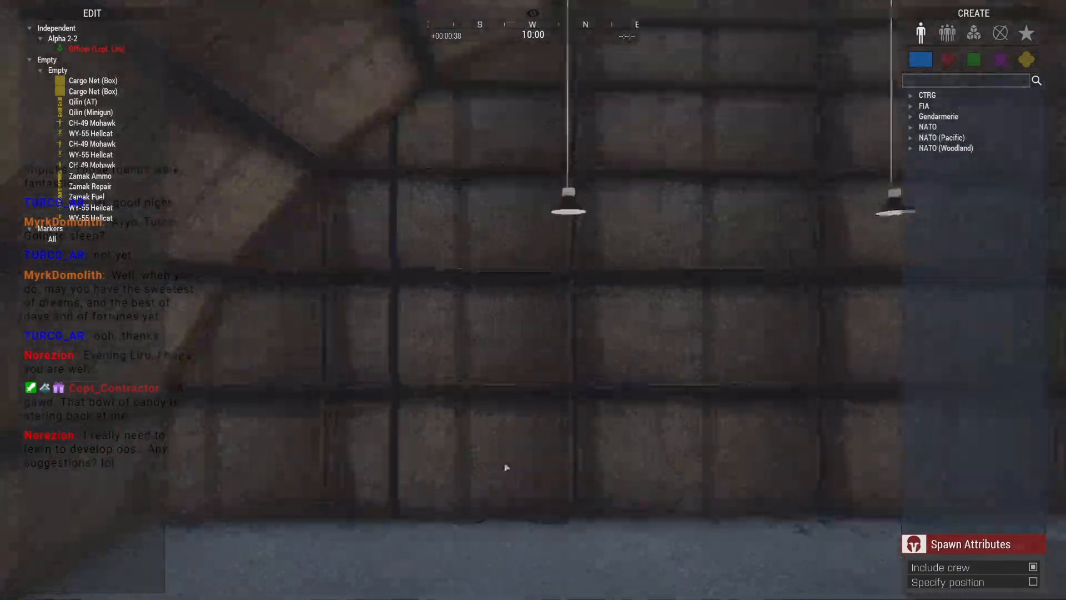
key(w)
right_drag(506, 467, 676, 361)
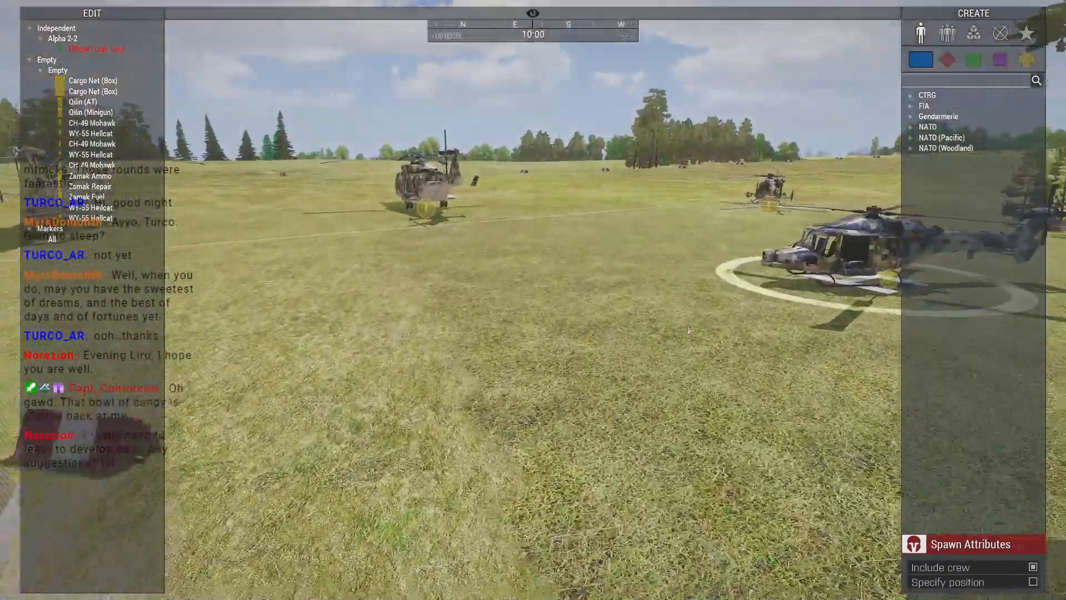
key(m)
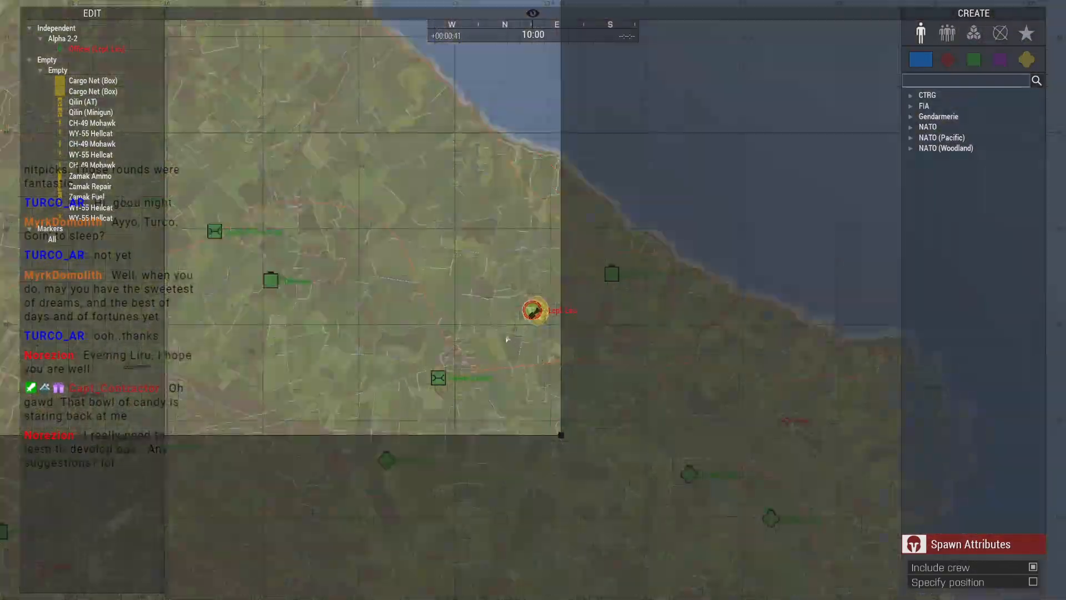
scroll(486, 318, up, 3)
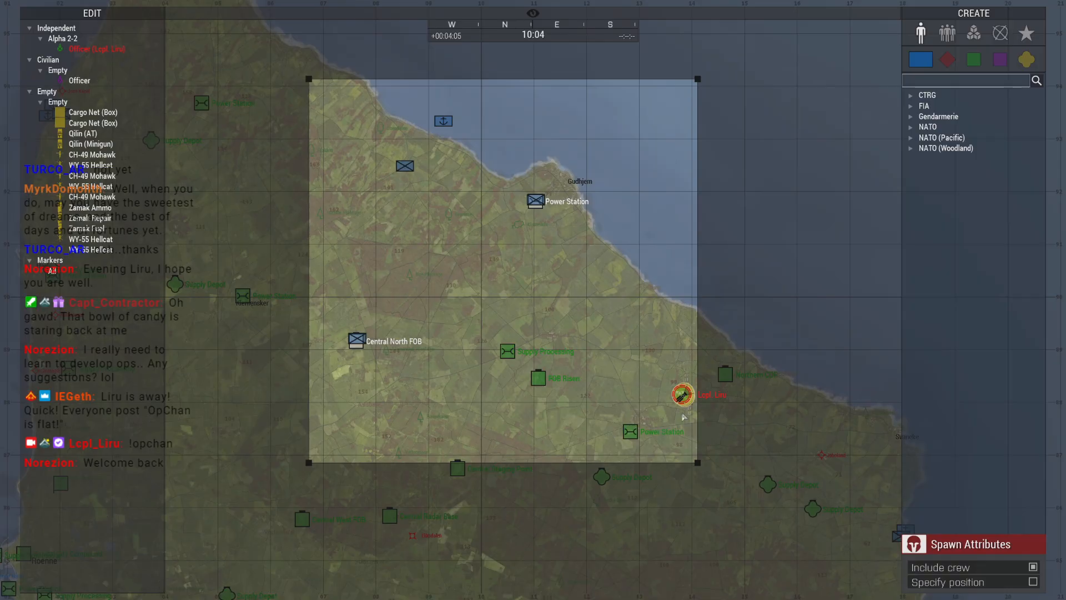
- Survey the terrain around the Power Station southwest of the staging point and return to the map
scroll(683, 413, up, 3)
key(m)
right_drag(683, 413, 528, 411)
key(w)
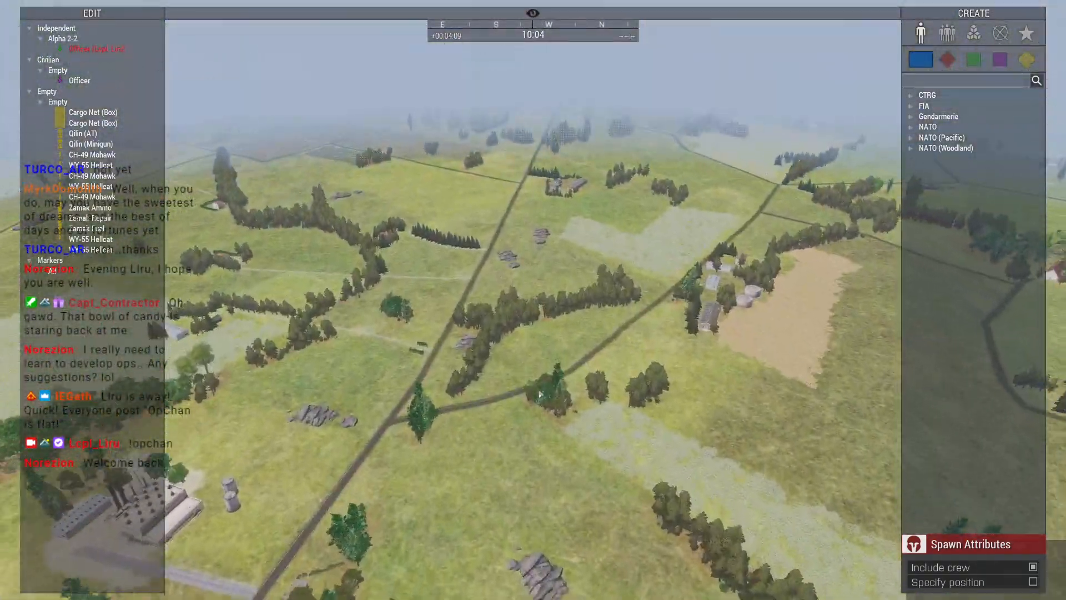
key(m)
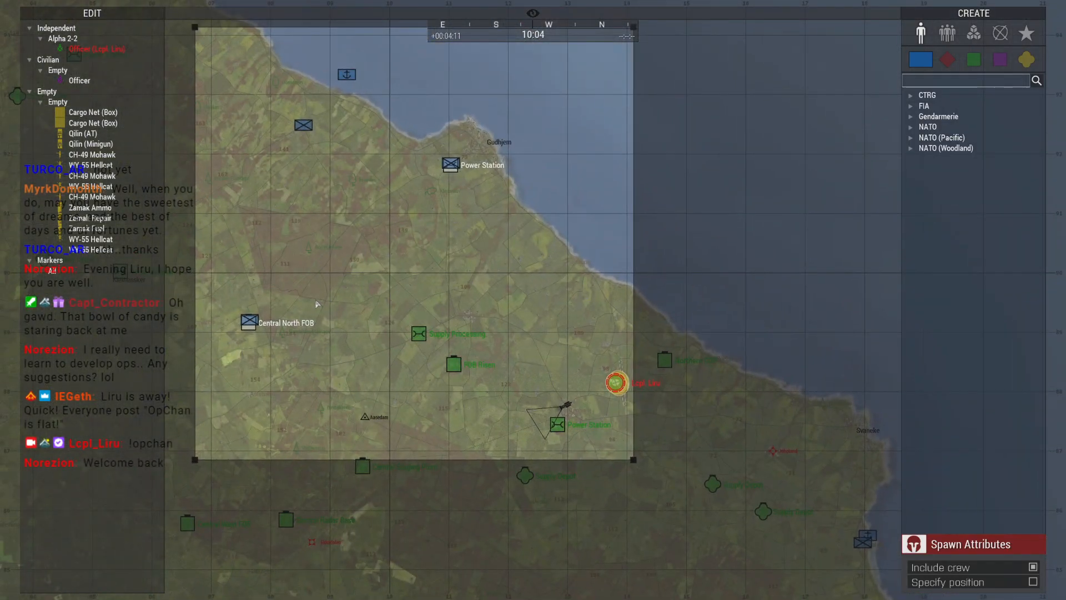
- Close the Zeus map, look over the fields, and abort the multiplayer mission to return to the scenario editor
key(m)
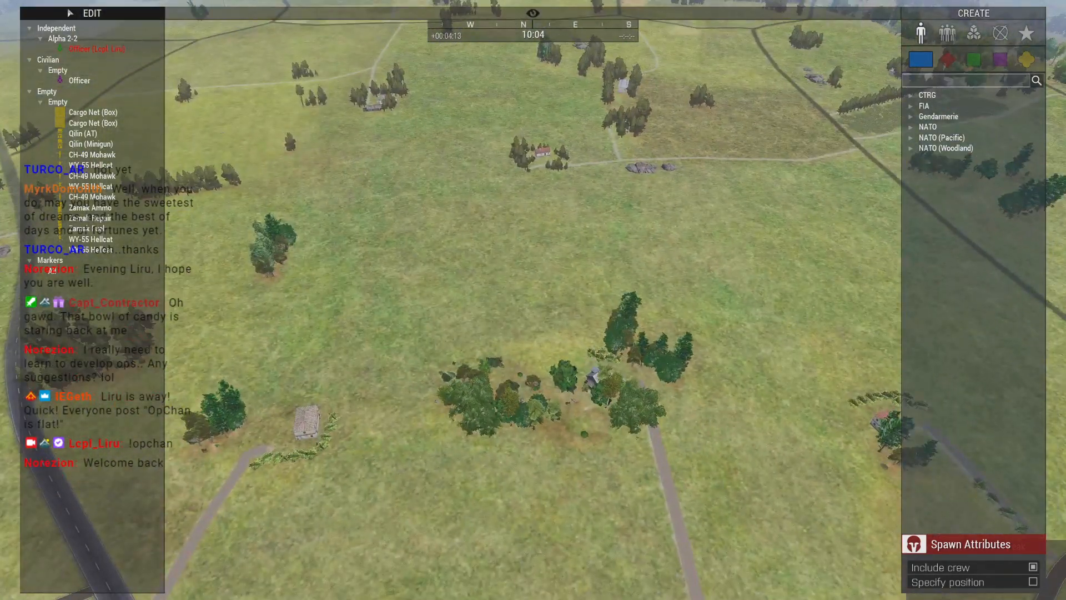
click(69, 13)
right_drag(550, 340, 542, 351)
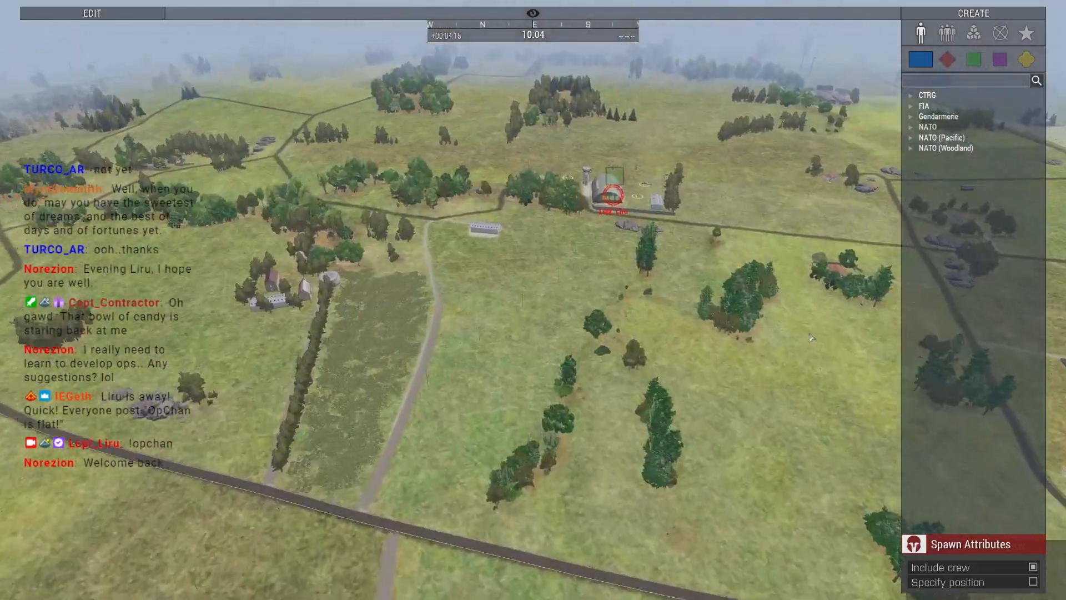
key(Escape)
click(78, 553)
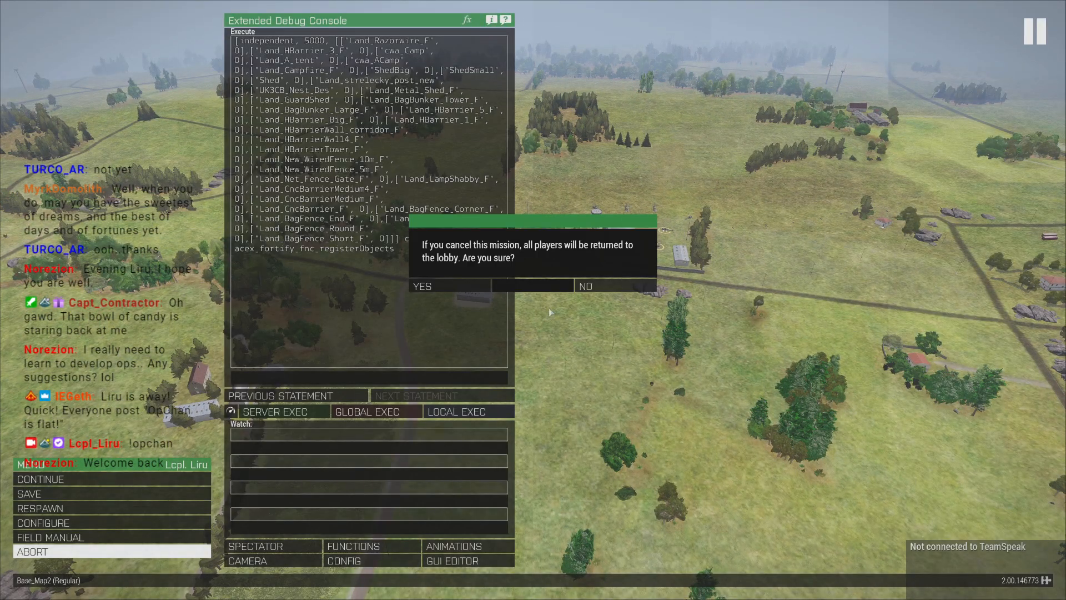
click(450, 286)
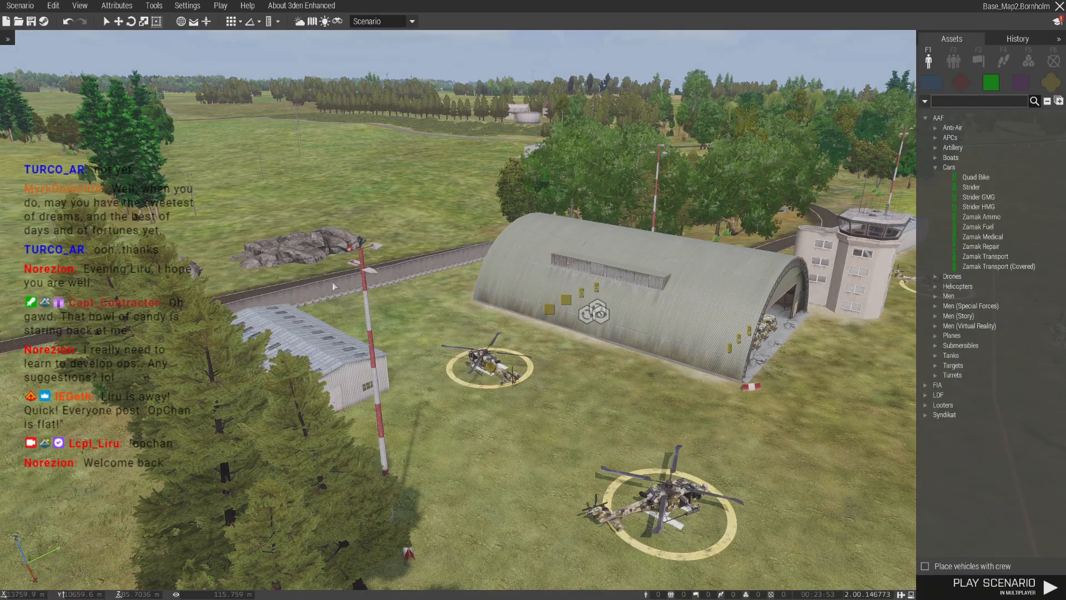
- Place a rectangle area marker on the map inland from the north coast, west of Gudhjem, and open its attributes
key(m)
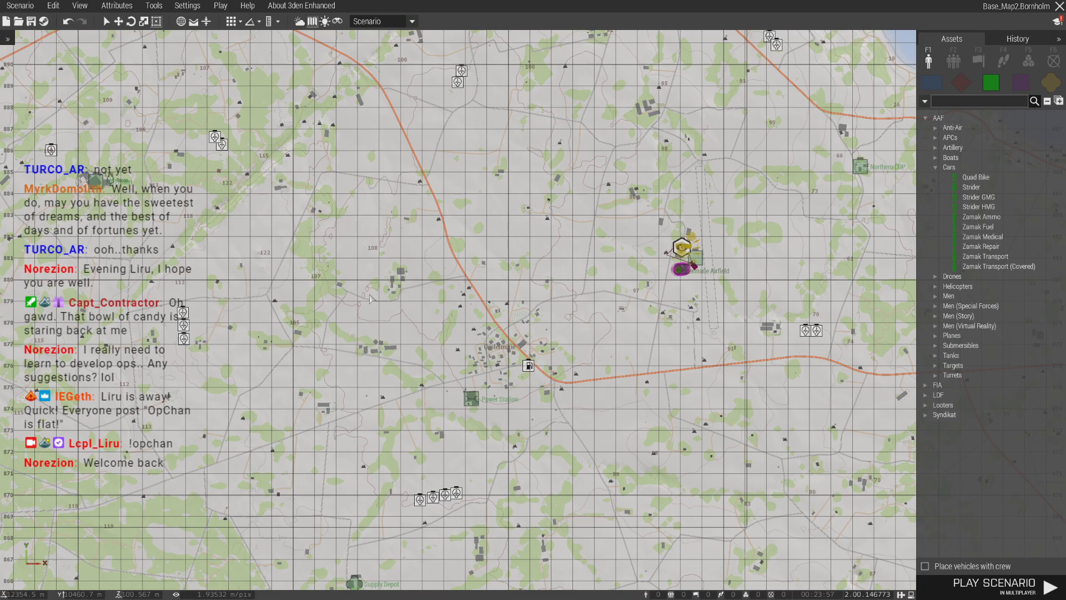
scroll(352, 224, down, 3)
right_drag(279, 183, 590, 365)
scroll(476, 330, down, 7)
scroll(441, 272, up, 4)
right_drag(441, 272, 517, 294)
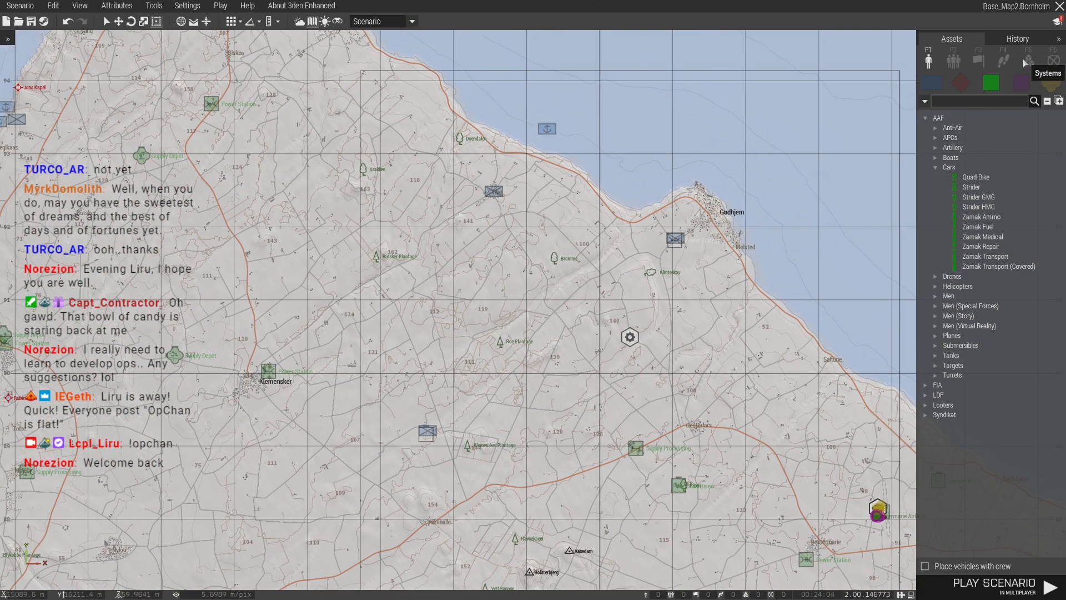
click(1054, 61)
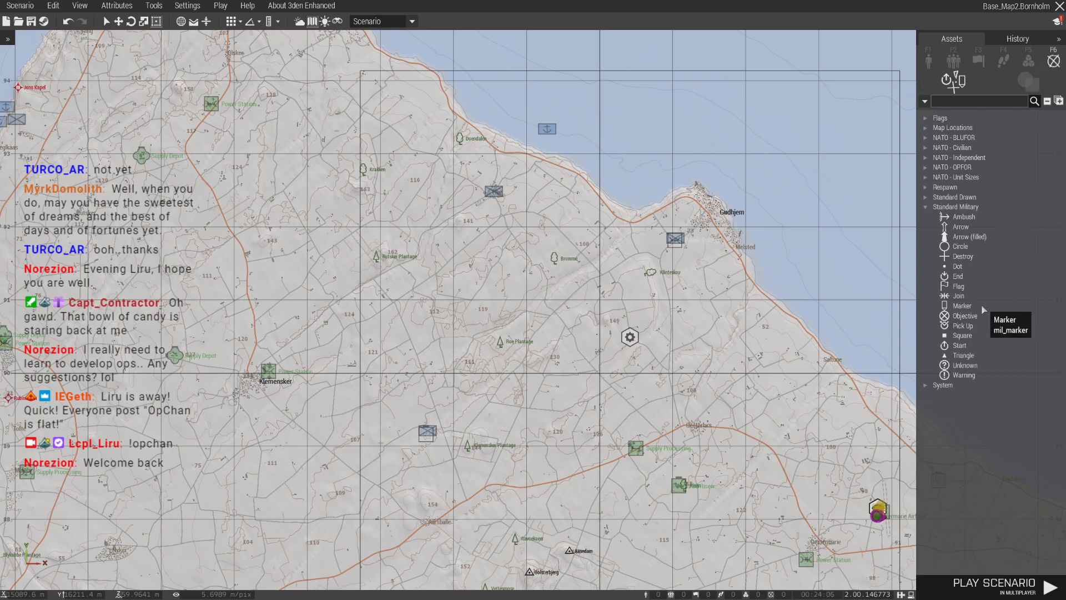
click(925, 137)
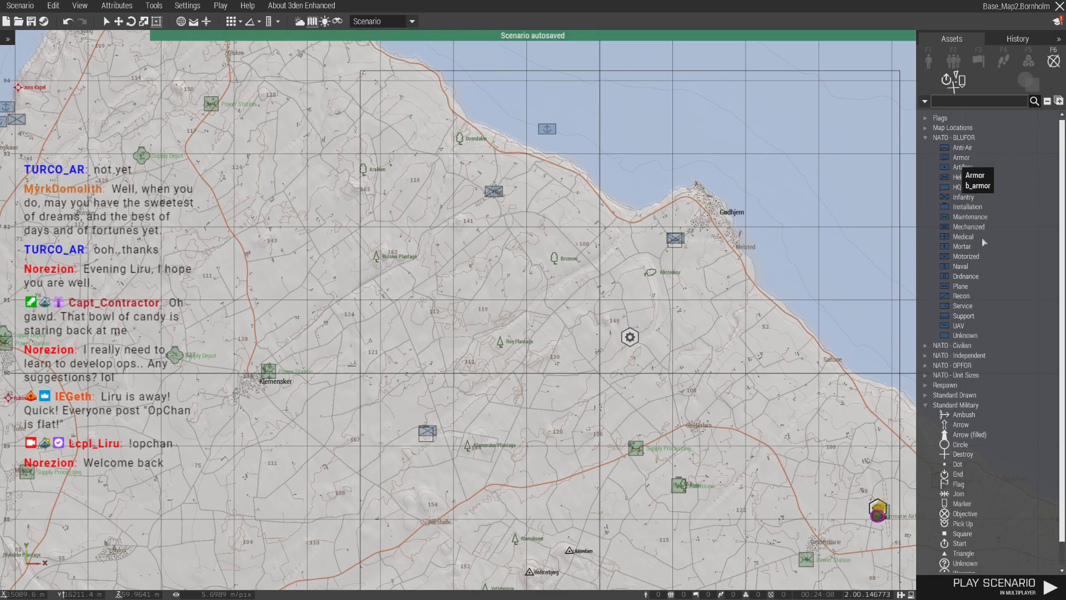
click(925, 137)
click(1028, 82)
click(957, 128)
click(419, 182)
double_click(419, 182)
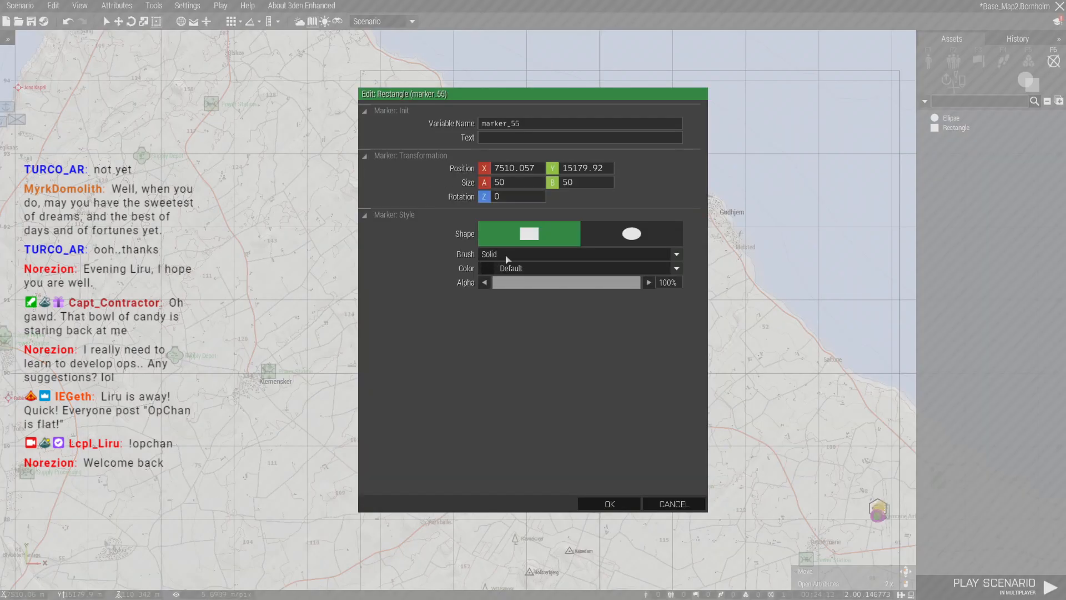
- Style the area marker with the Grid diagonal brush, BLUFOR color and 30% alpha
click(507, 254)
click(518, 363)
click(522, 268)
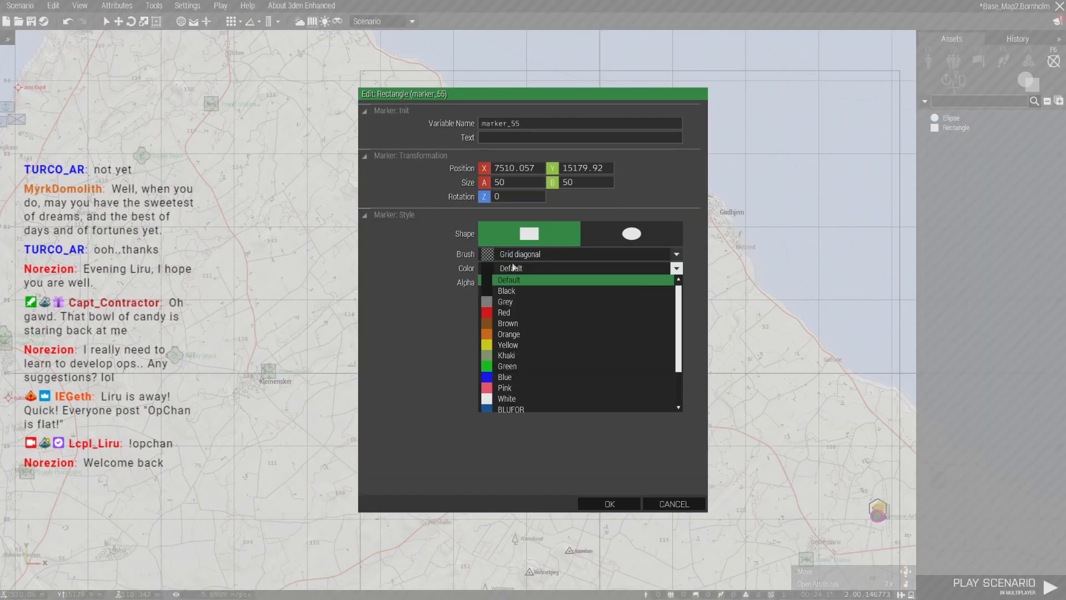
click(501, 410)
drag(547, 283, 541, 286)
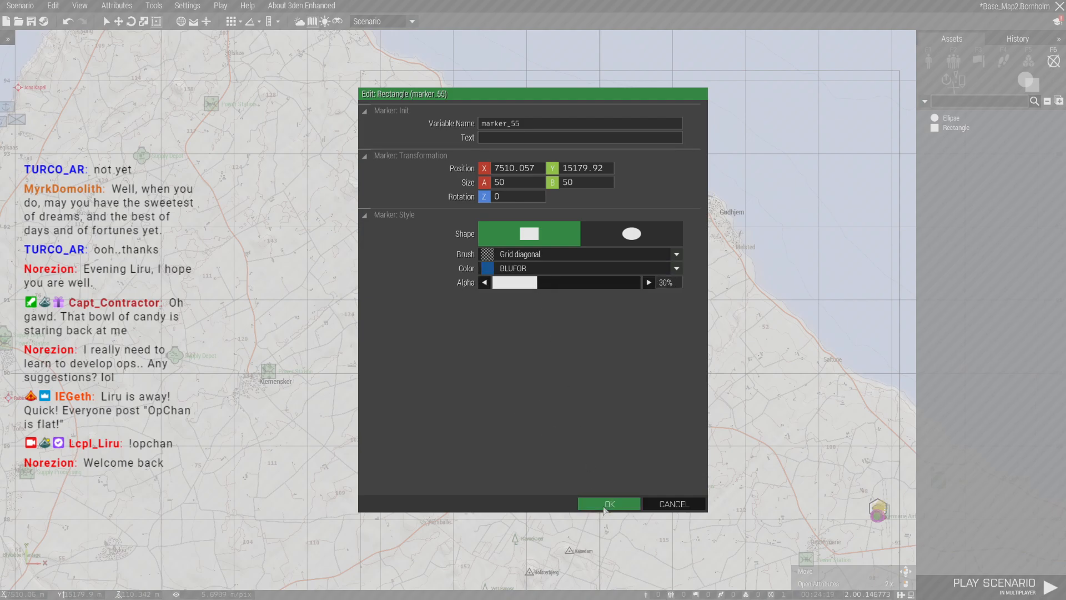
click(607, 504)
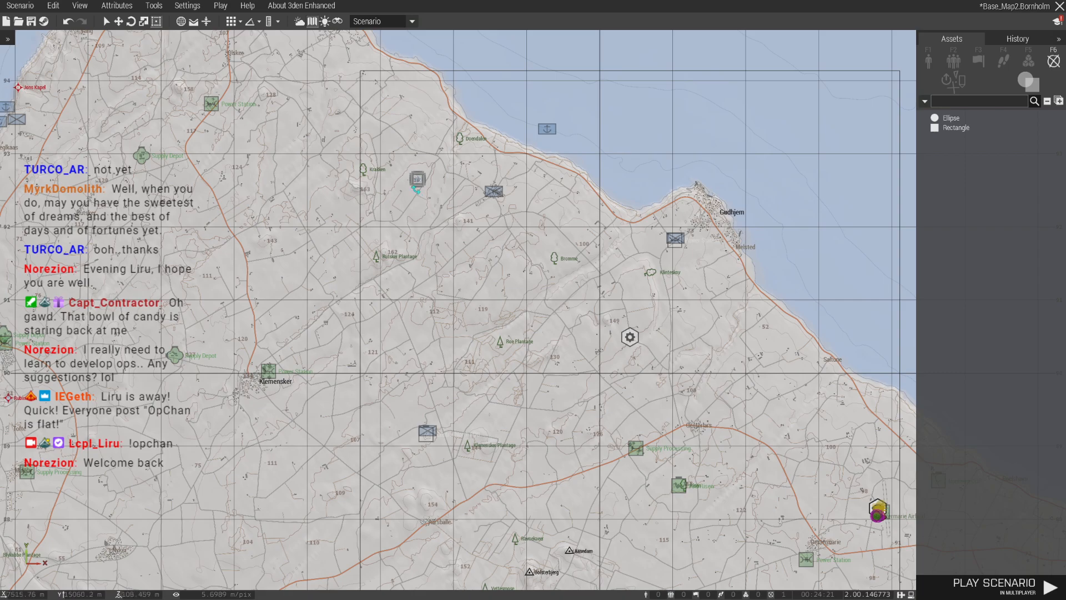
- Stretch the rectangle marker over the countryside southwest of Gudhjem to a size of about 1857 by 1633
mouse_move(417, 179)
mouse_down()
mouse_move(428, 261)
mouse_move(687, 261)
mouse_up()
scroll(524, 342, down, 2)
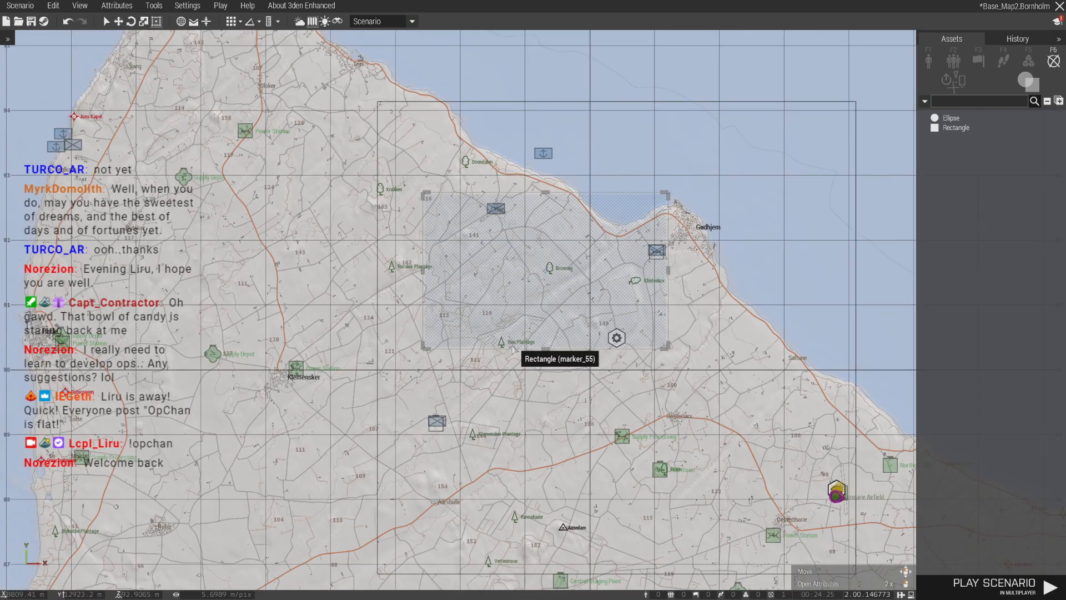
drag(541, 350, 542, 401)
- Change the area marker's shape to an ellipse and extend it further south toward the main road
double_click(537, 314)
click(628, 234)
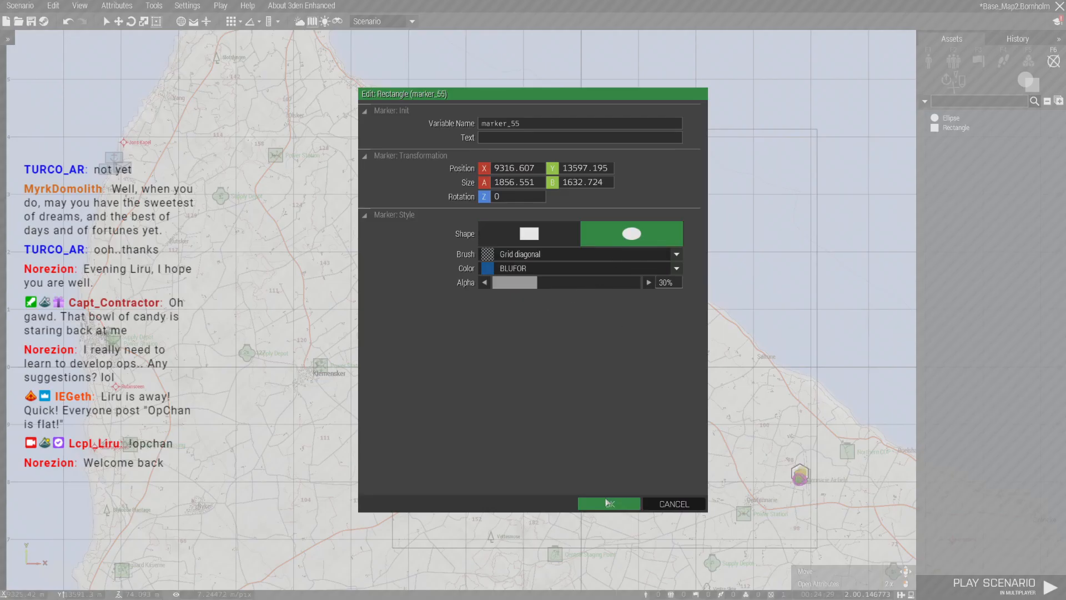
click(609, 503)
drag(542, 402, 541, 467)
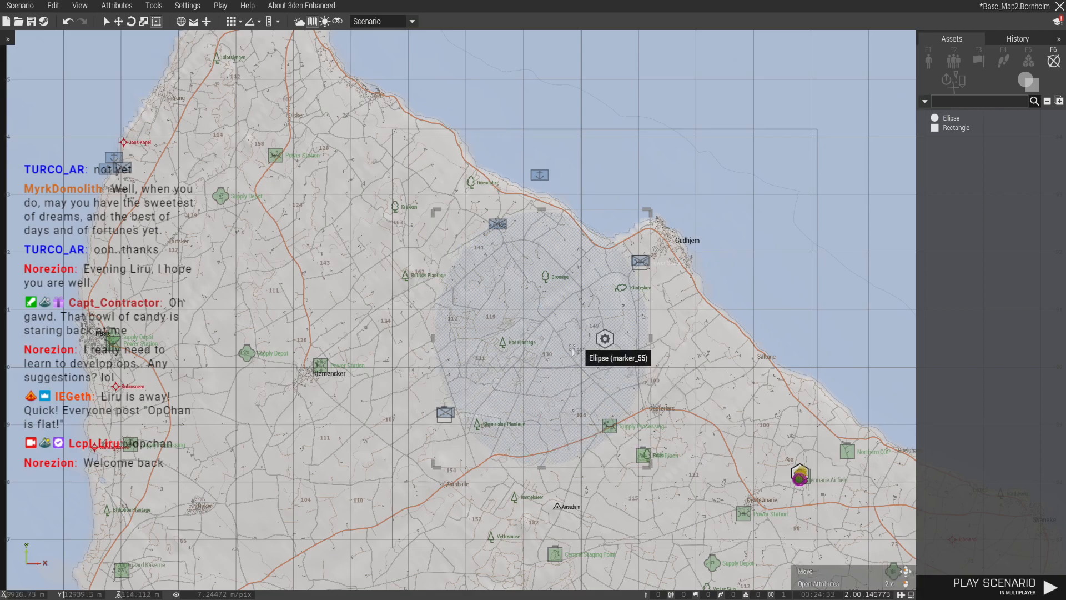
- Reposition the ellipse northward so it reaches across the coast, and move the offshore naval marker closer to shore
mouse_move(521, 373)
mouse_down()
mouse_move(525, 346)
mouse_move(481, 443)
mouse_move(517, 355)
mouse_move(518, 373)
mouse_up()
drag(493, 373, 503, 338)
drag(565, 229, 605, 175)
click(683, 241)
drag(541, 177, 591, 207)
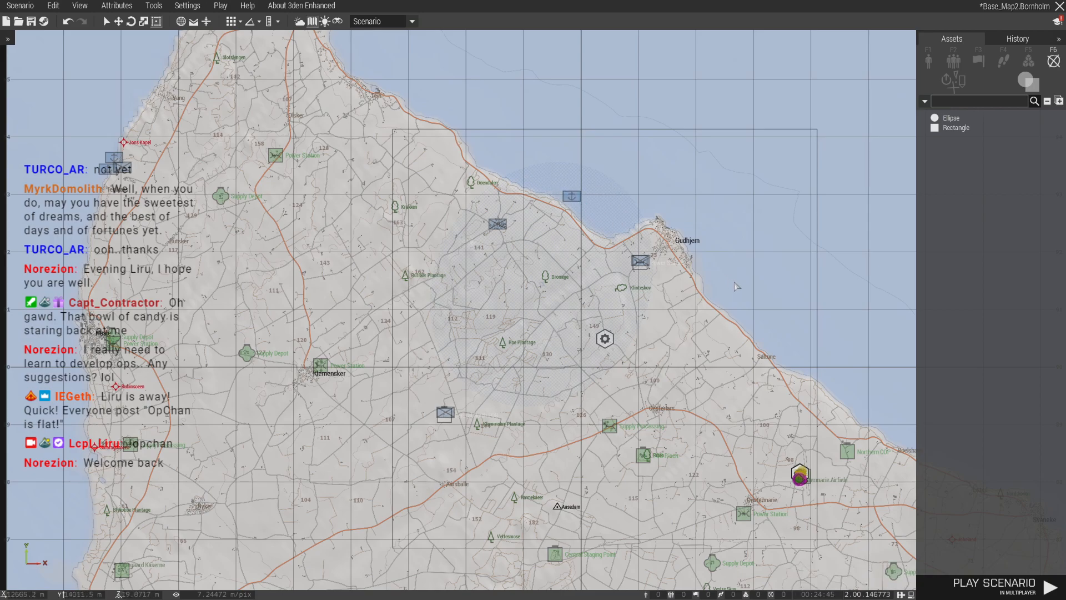
- Copy the Alpha 1-6 infantry group from the troop line-up beside Oestermarie Airfield
scroll(413, 408, up, 6)
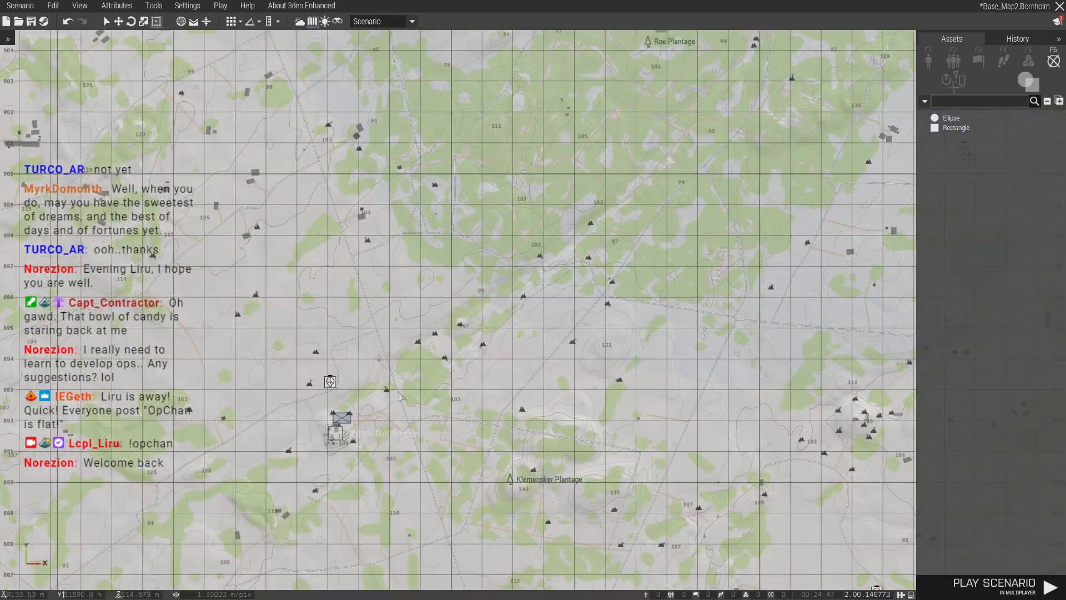
scroll(414, 407, down, 4)
scroll(539, 388, up, 3)
key(m)
key(w)
scroll(597, 307, down, 3)
scroll(479, 498, up, 3)
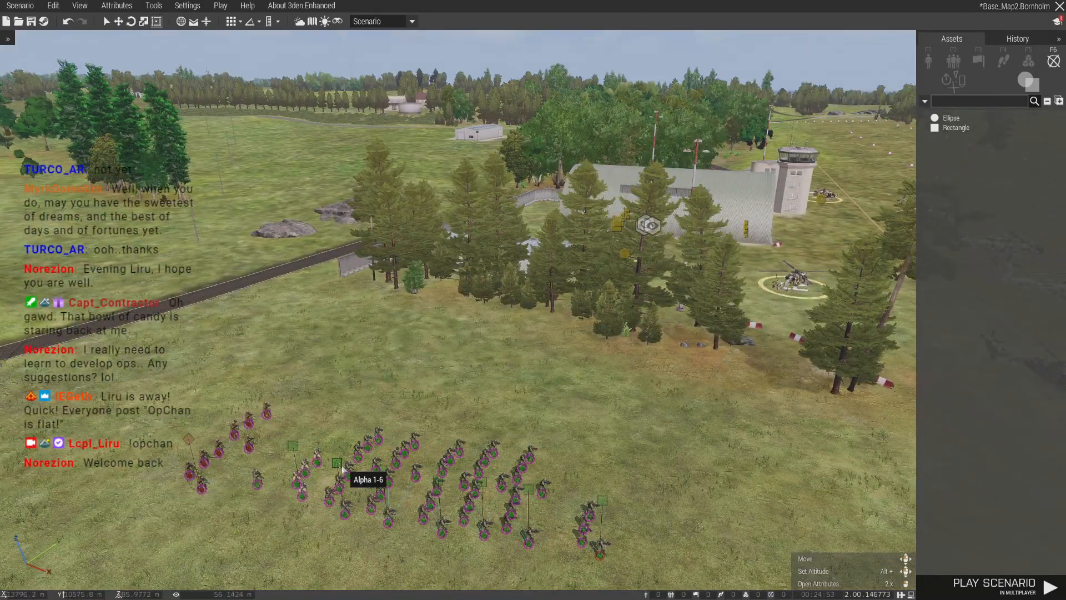
- Paste the copied infantry group into the open yard of the Central North FOB
key(m)
scroll(619, 374, down, 3)
scroll(344, 411, up, 5)
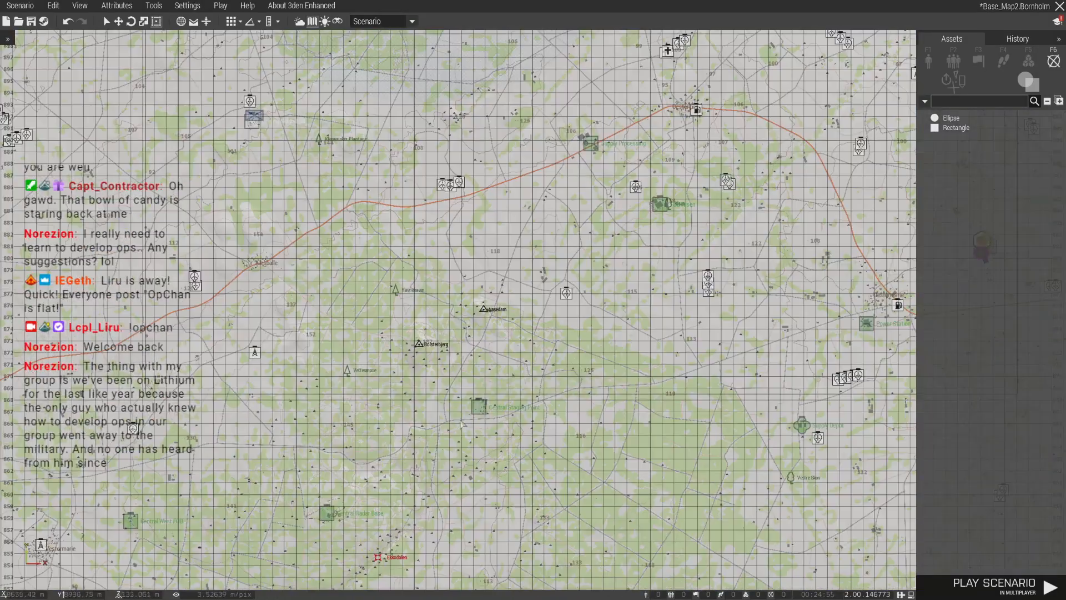
scroll(434, 362, down, 2)
scroll(433, 362, up, 3)
scroll(434, 362, down, 3)
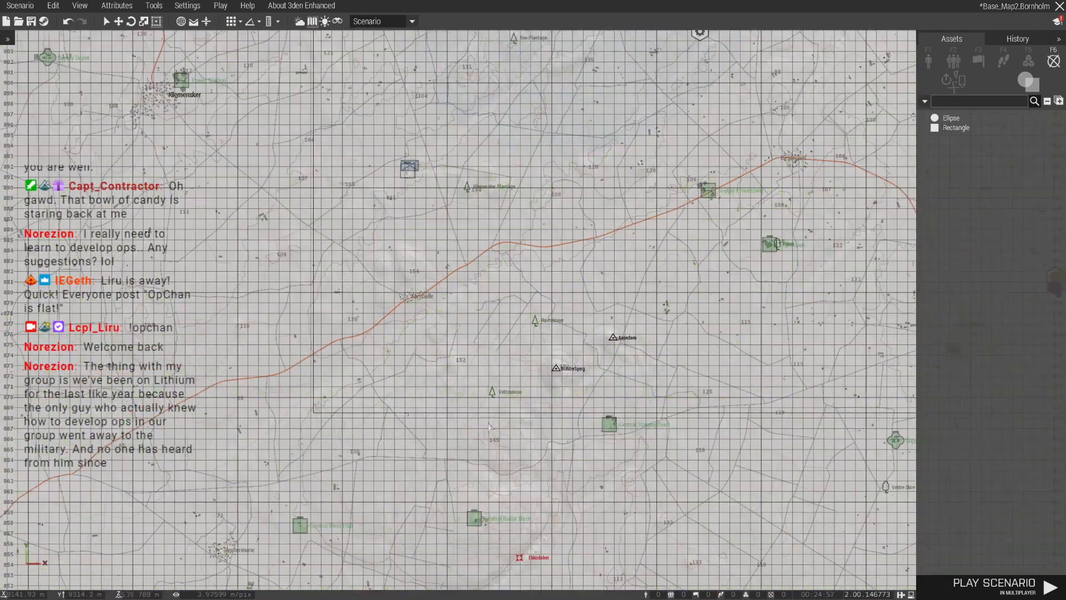
scroll(461, 333, down, 1)
scroll(477, 205, up, 3)
scroll(452, 178, up, 3)
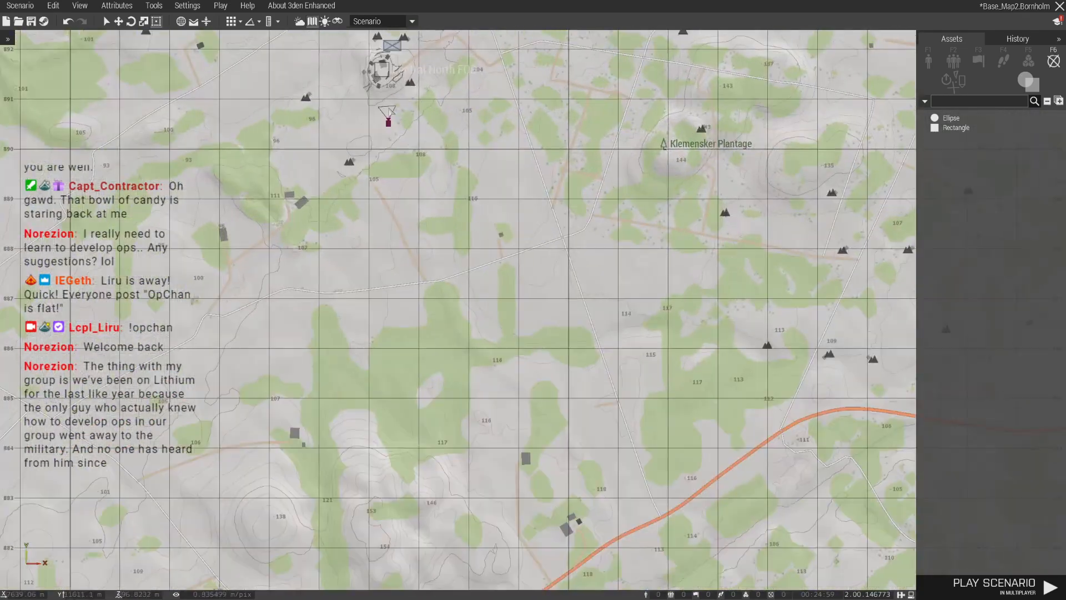
key(m)
scroll(472, 265, up, 5)
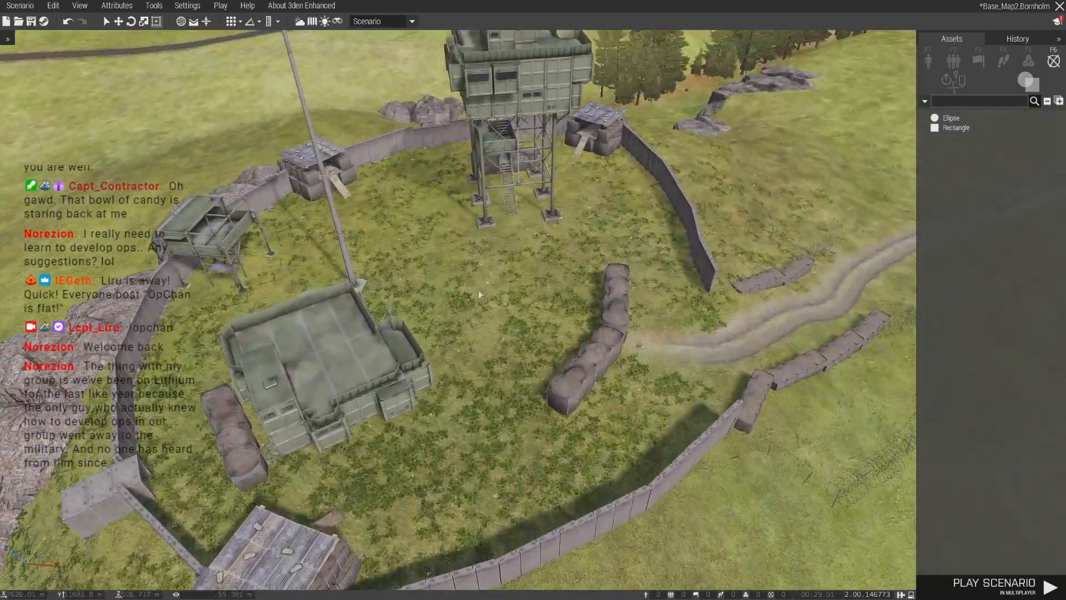
- Set Health / Armor to 100% for all units of the pasted group in the FOB
right_click(494, 315)
mouse_move(523, 436)
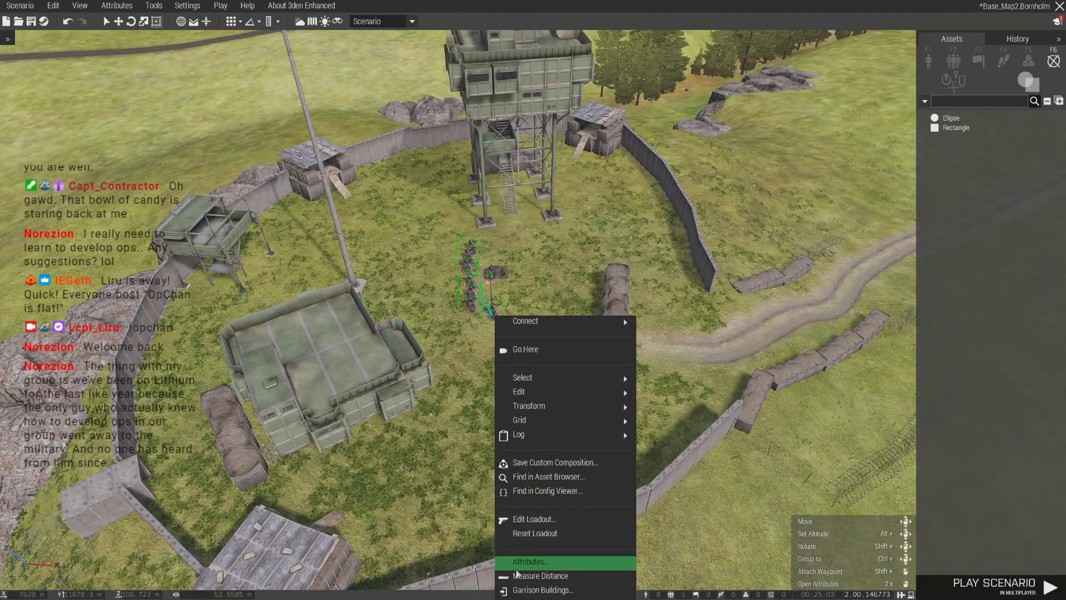
click(528, 562)
scroll(399, 323, down, 10)
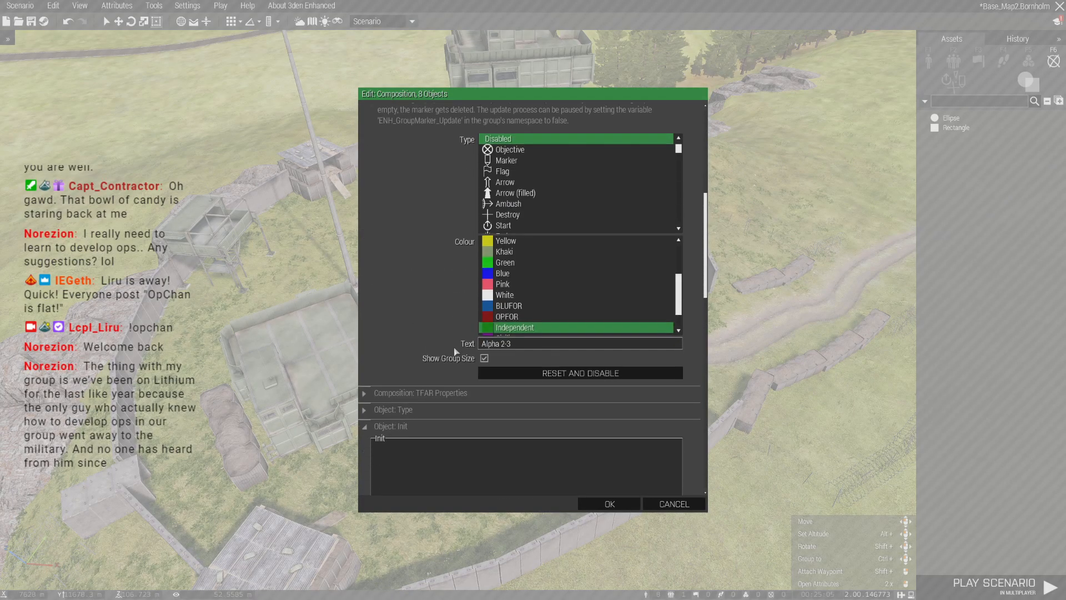
scroll(399, 421, down, 10)
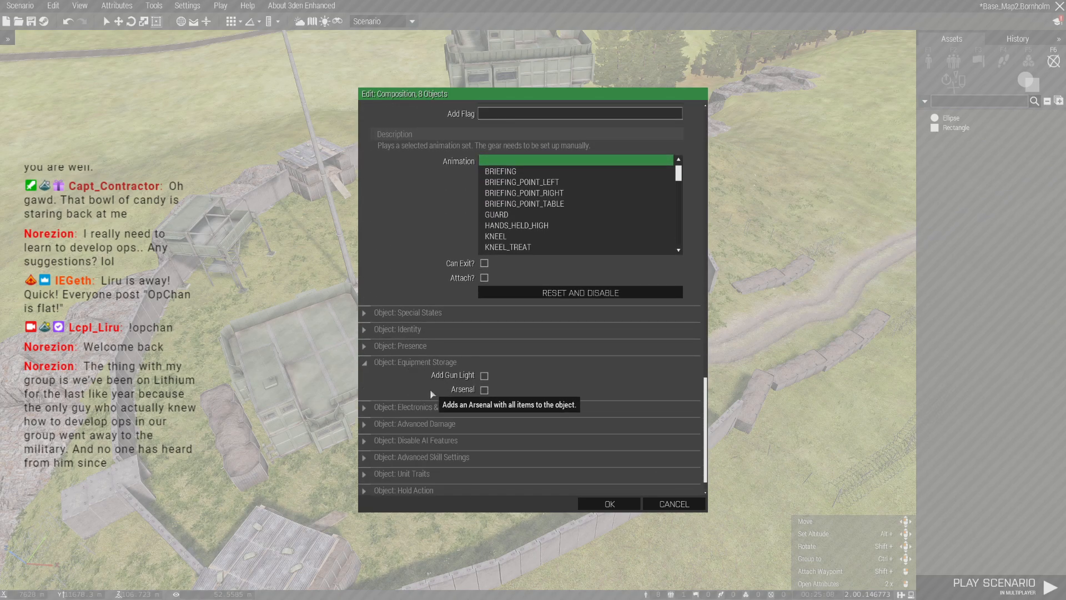
scroll(422, 389, down, 1)
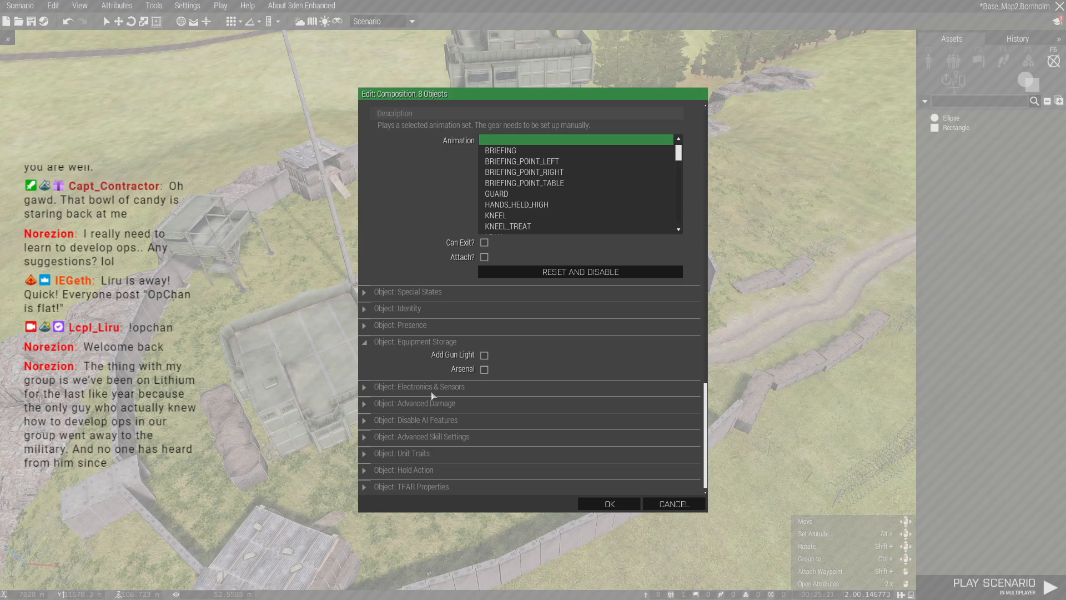
scroll(431, 392, up, 10)
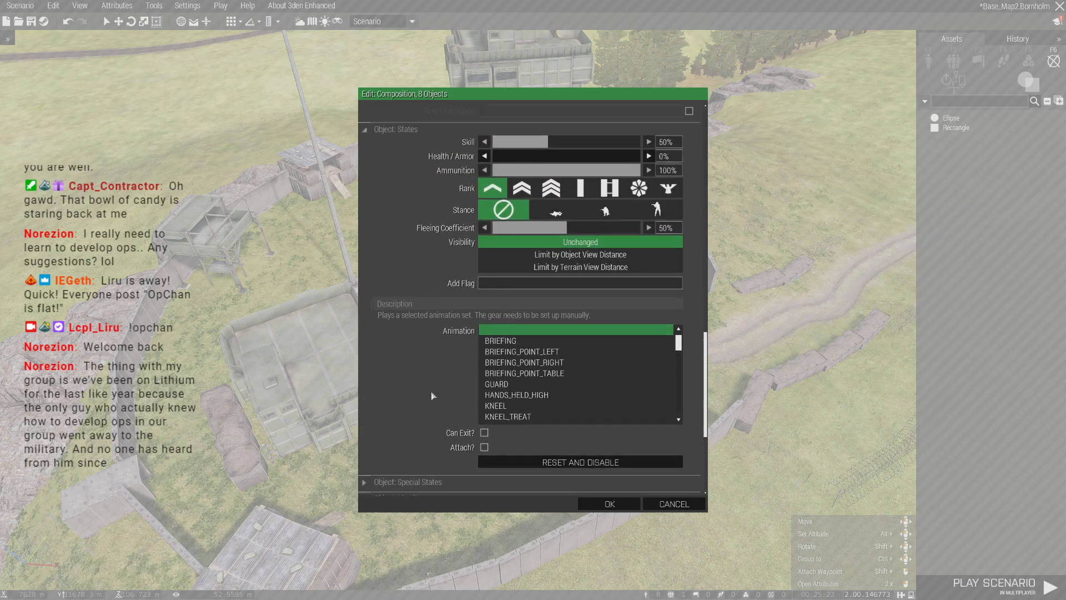
drag(581, 349, 647, 350)
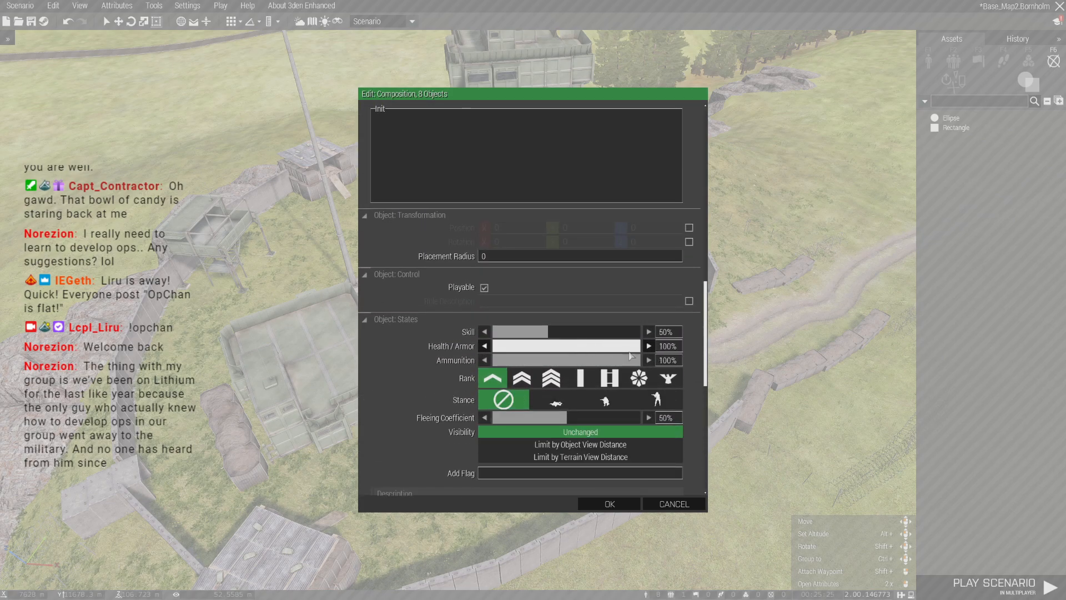
click(609, 504)
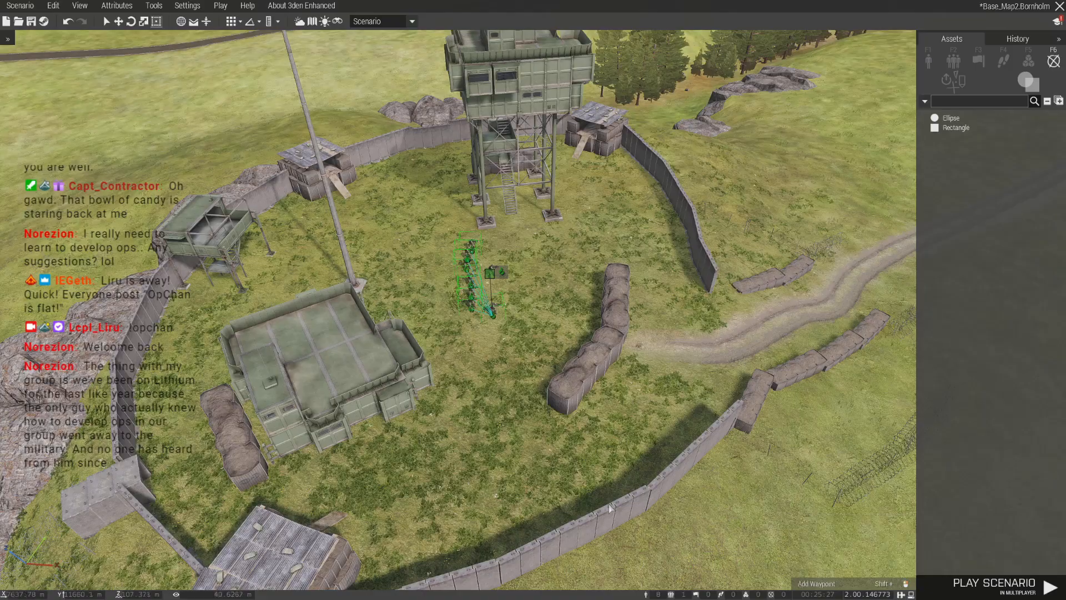
- Move the BLUFOR infantry marker from the Central North FOB to the woods northeast of it
key(m)
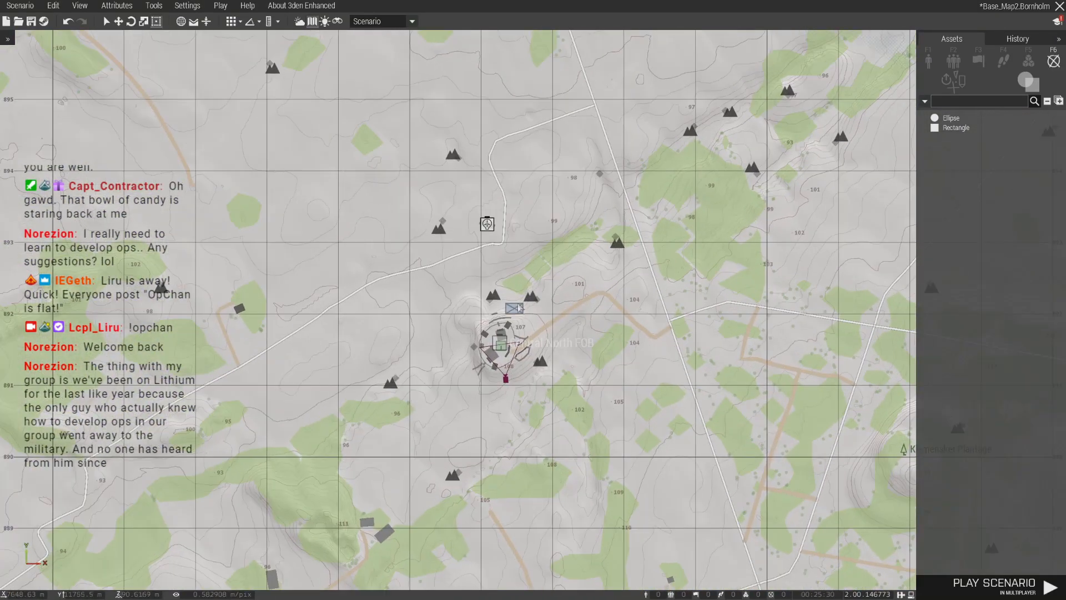
mouse_move(520, 307)
mouse_down()
mouse_move(583, 234)
mouse_move(685, 152)
mouse_move(673, 167)
mouse_up()
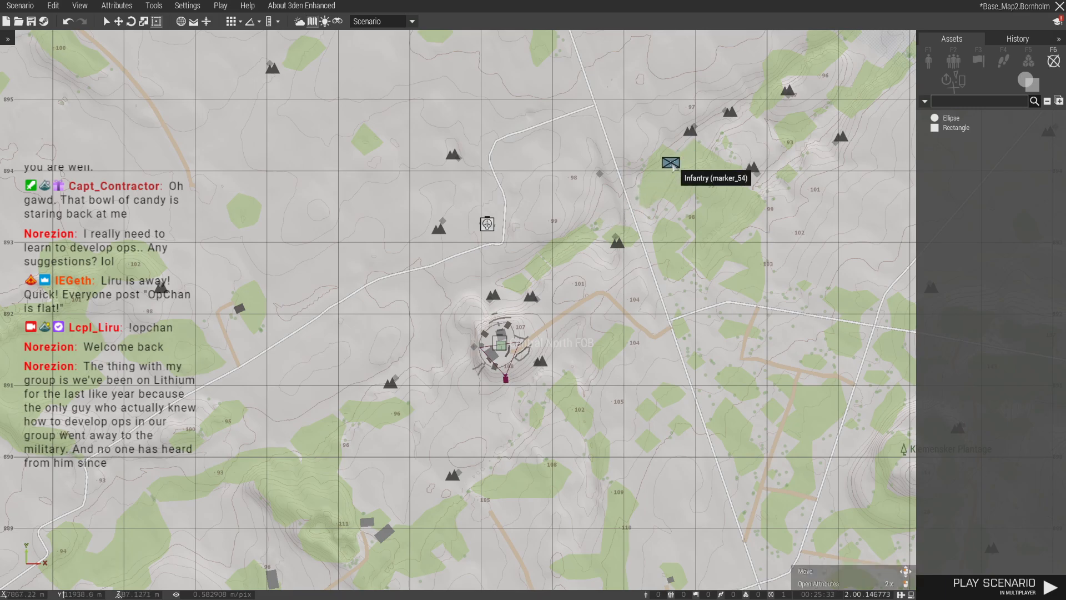
scroll(546, 423, down, 3)
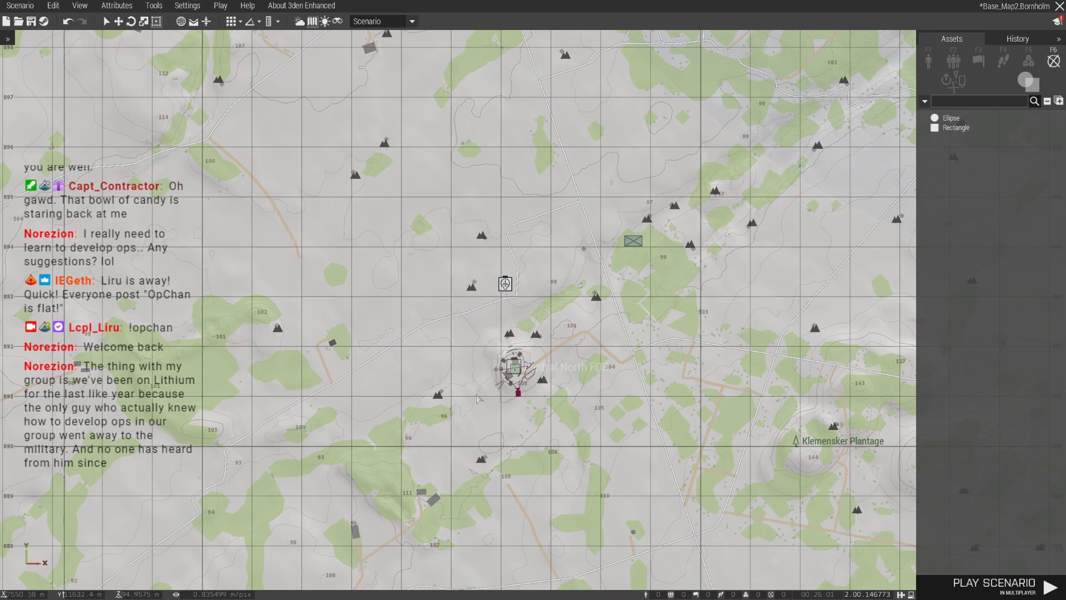
scroll(389, 321, down, 6)
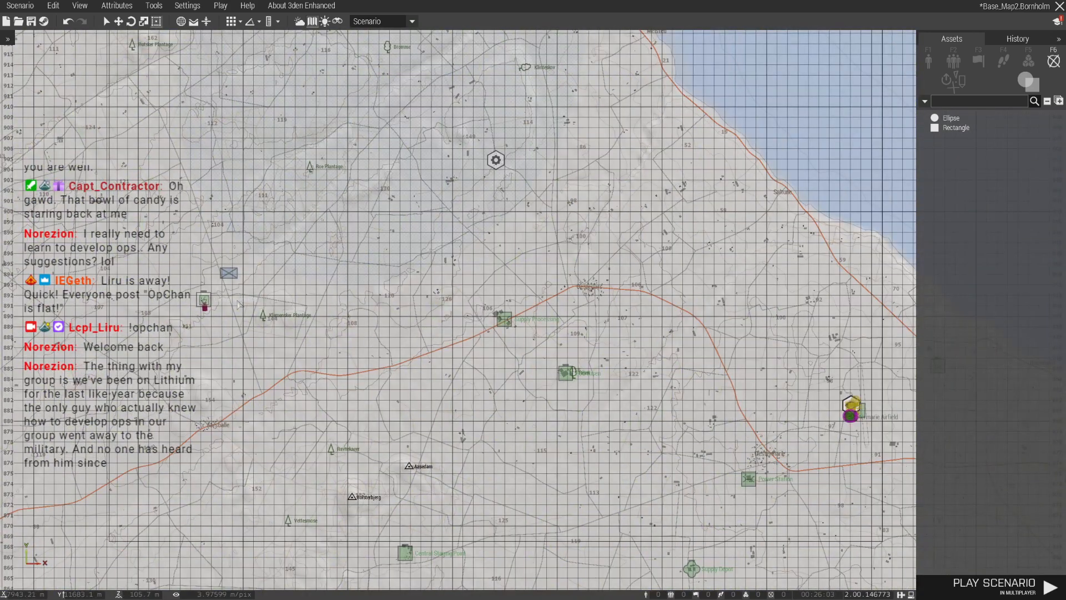
right_drag(238, 305, 235, 306)
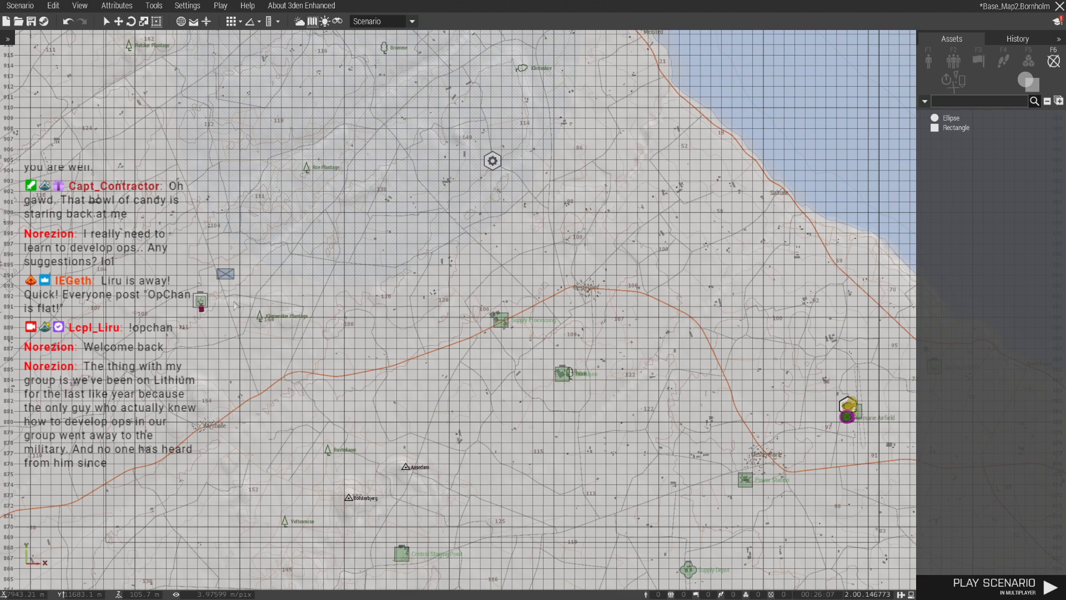
scroll(235, 305, down, 4)
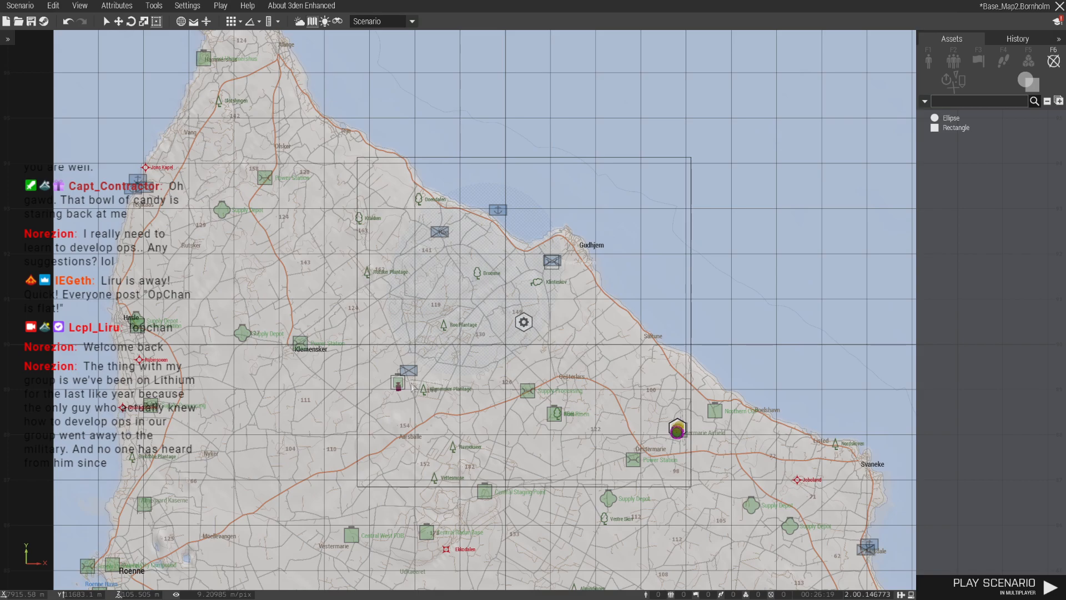
- Disable the Path AI feature for all units of the infantry group in the Central North FOB
scroll(412, 387, up, 10)
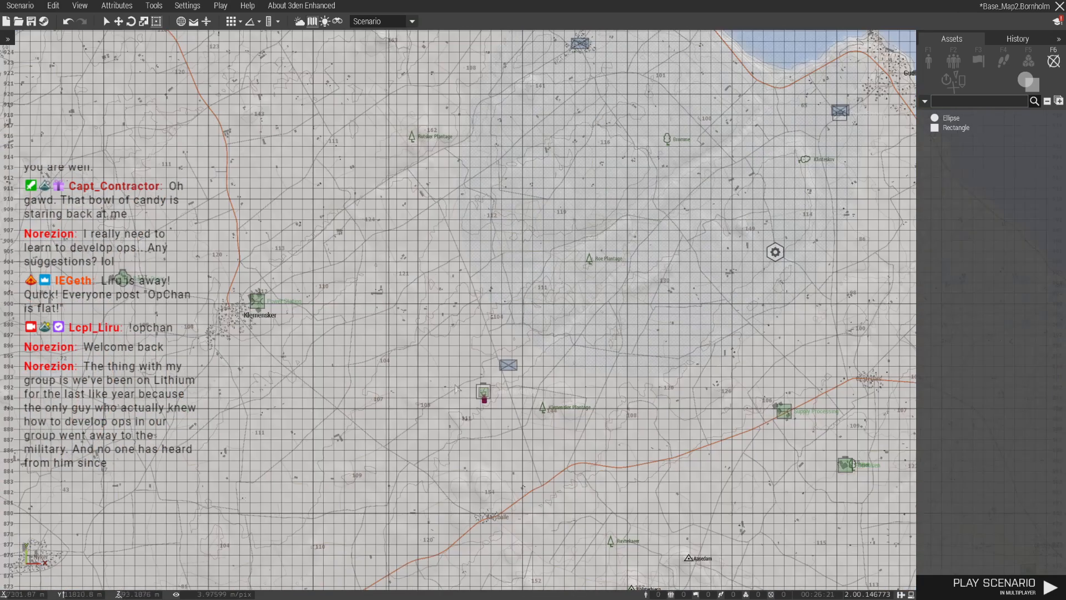
scroll(496, 391, up, 3)
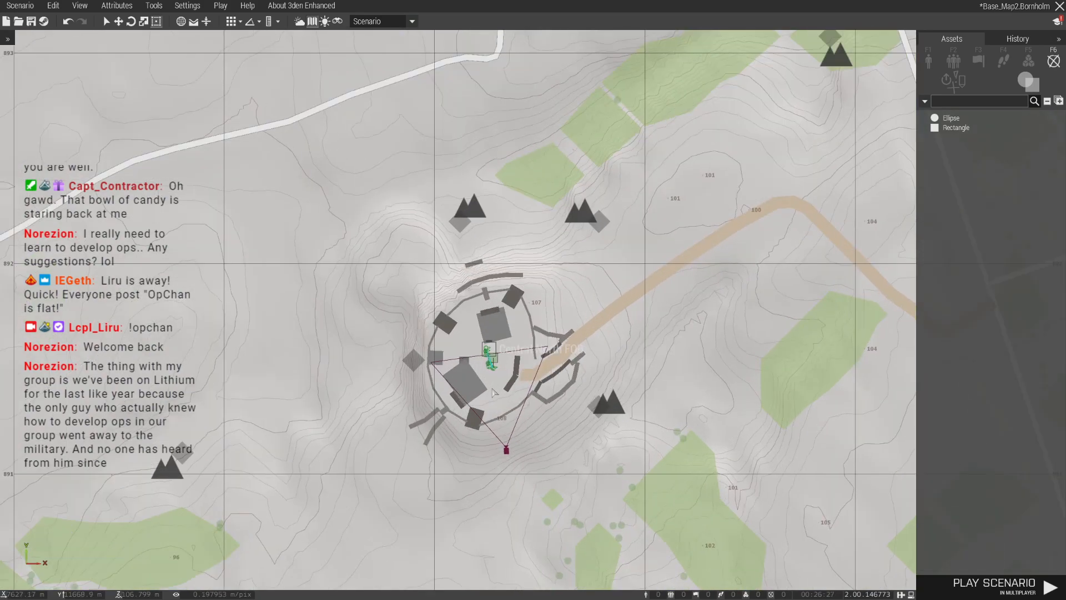
key(m)
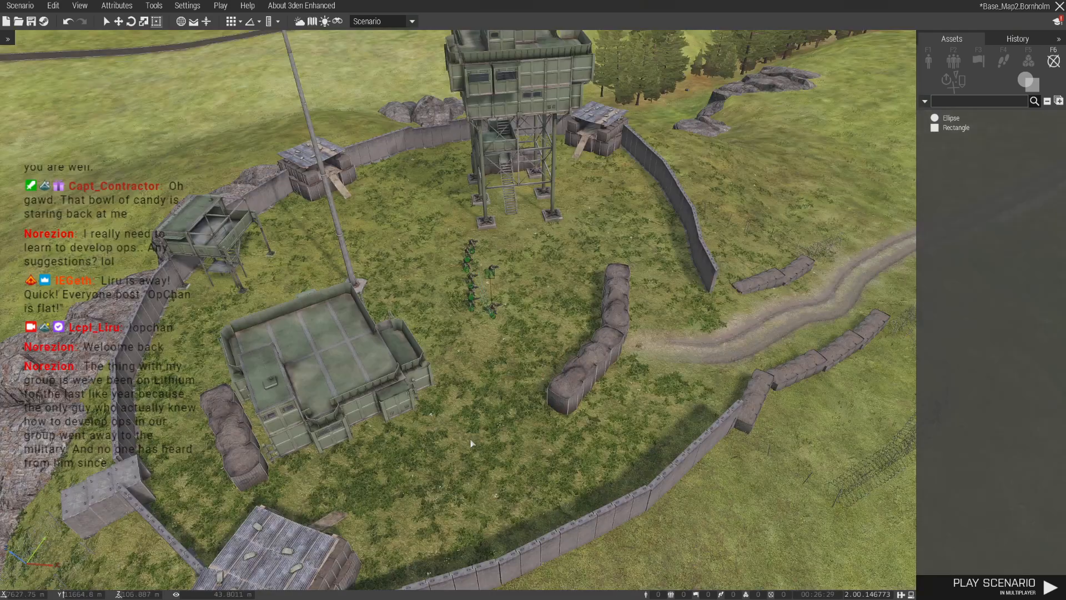
scroll(449, 456, up, 5)
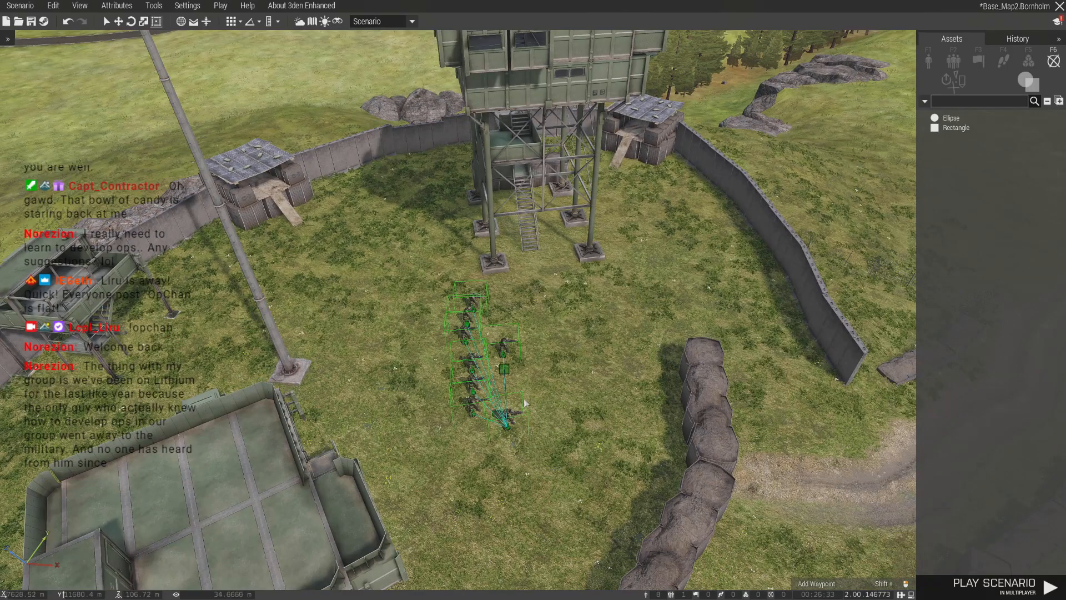
right_click(508, 432)
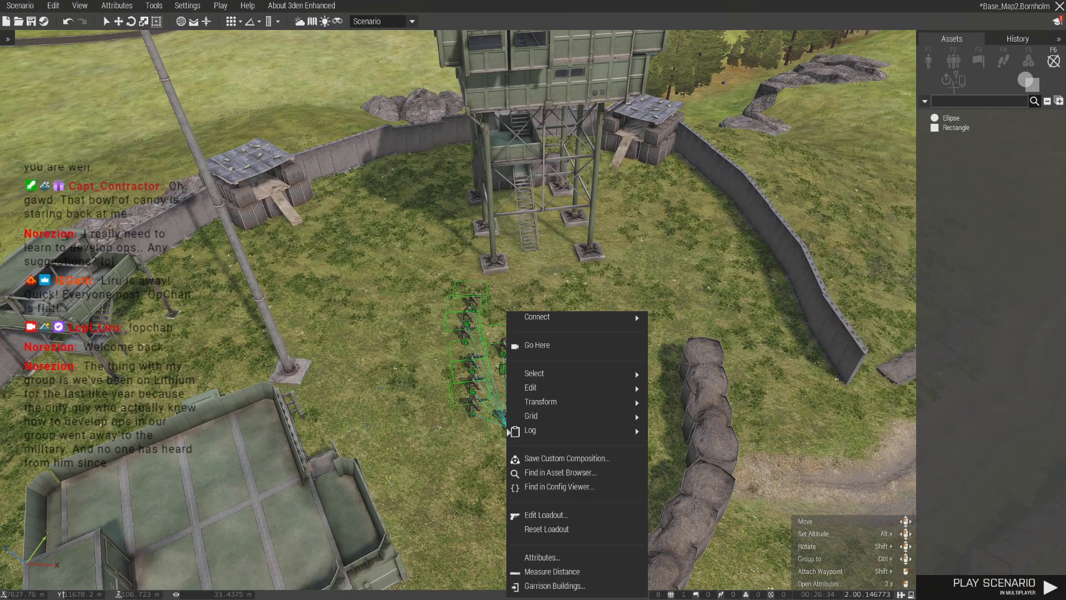
click(578, 558)
scroll(434, 412, down, 10)
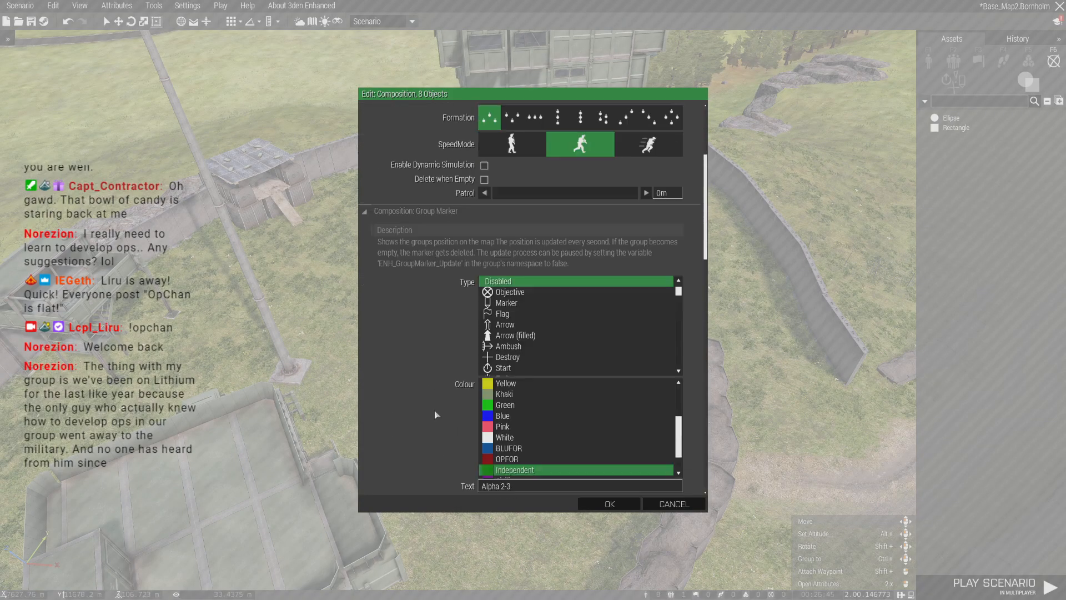
scroll(482, 393, down, 5)
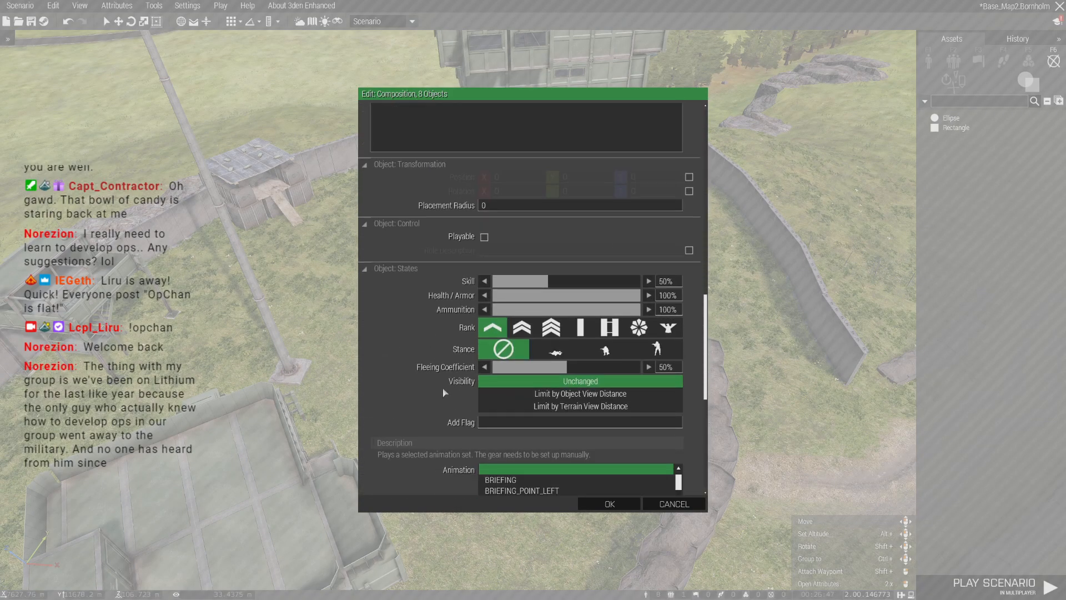
scroll(484, 411, down, 5)
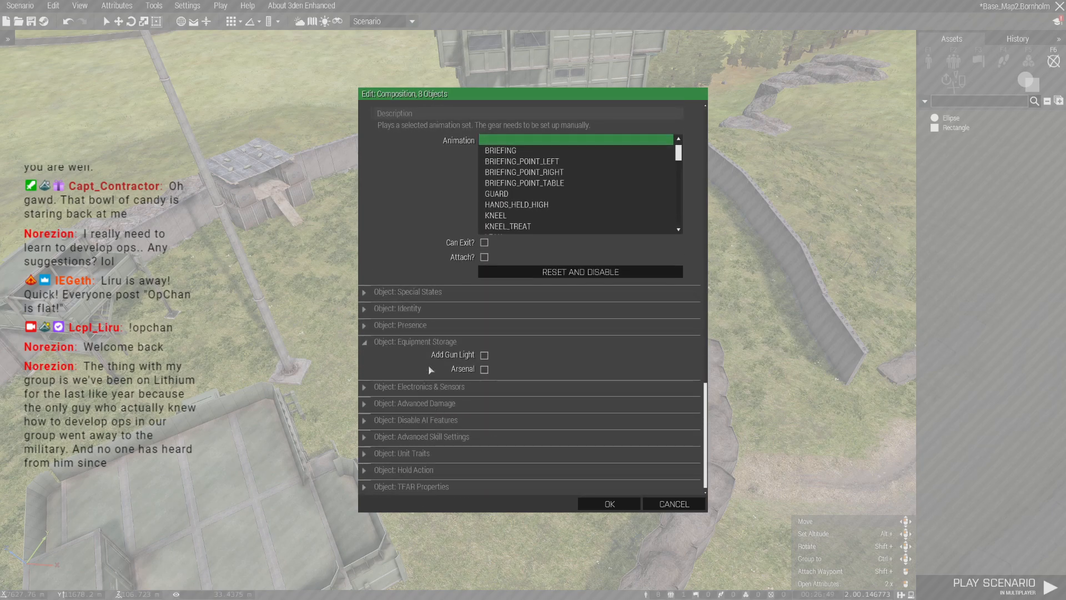
click(420, 293)
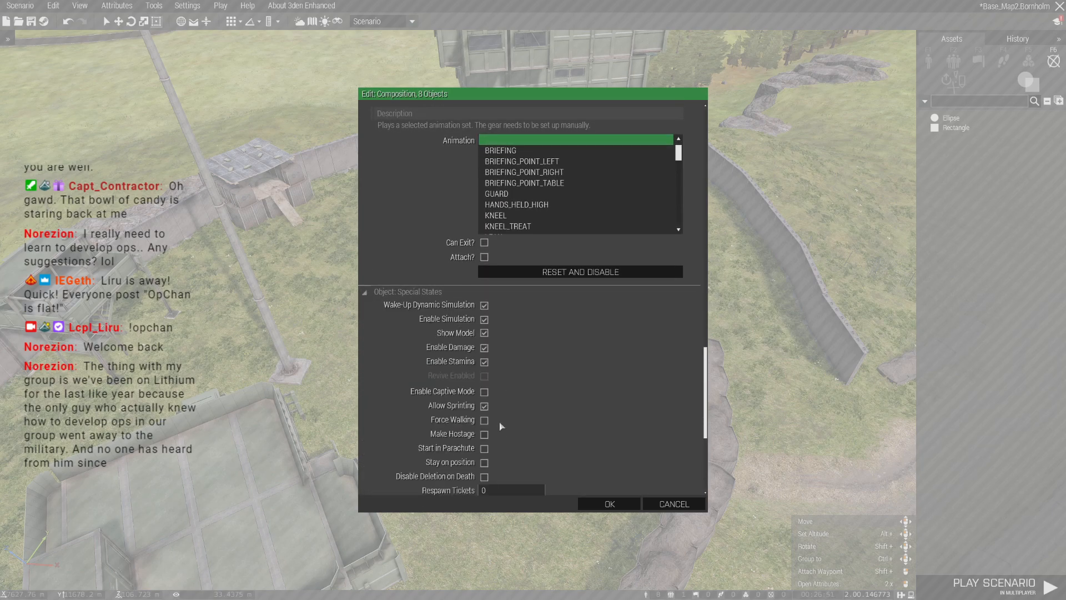
scroll(499, 422, down, 2)
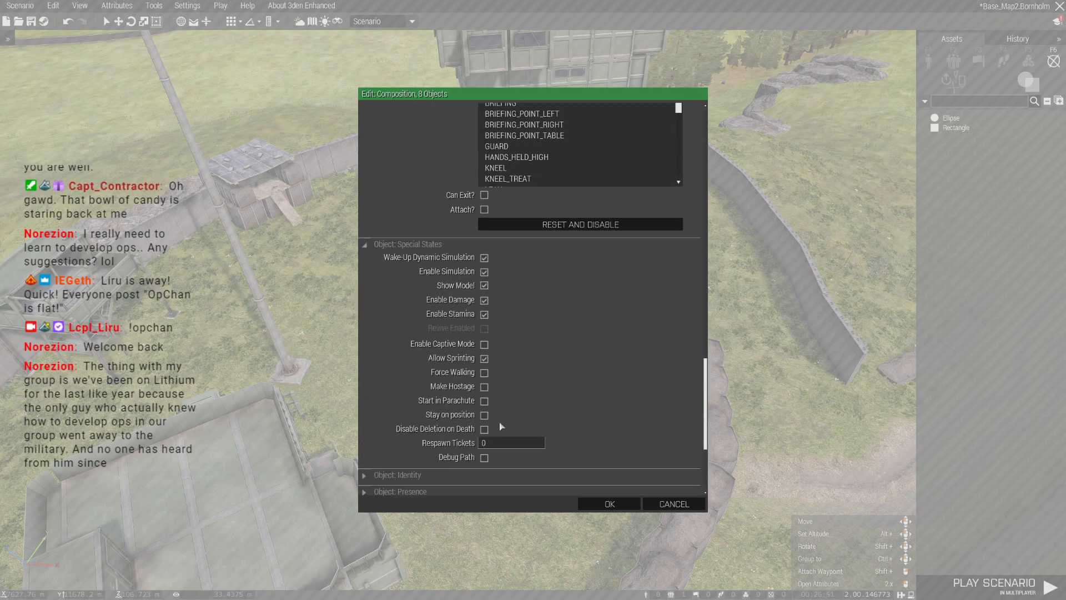
click(414, 250)
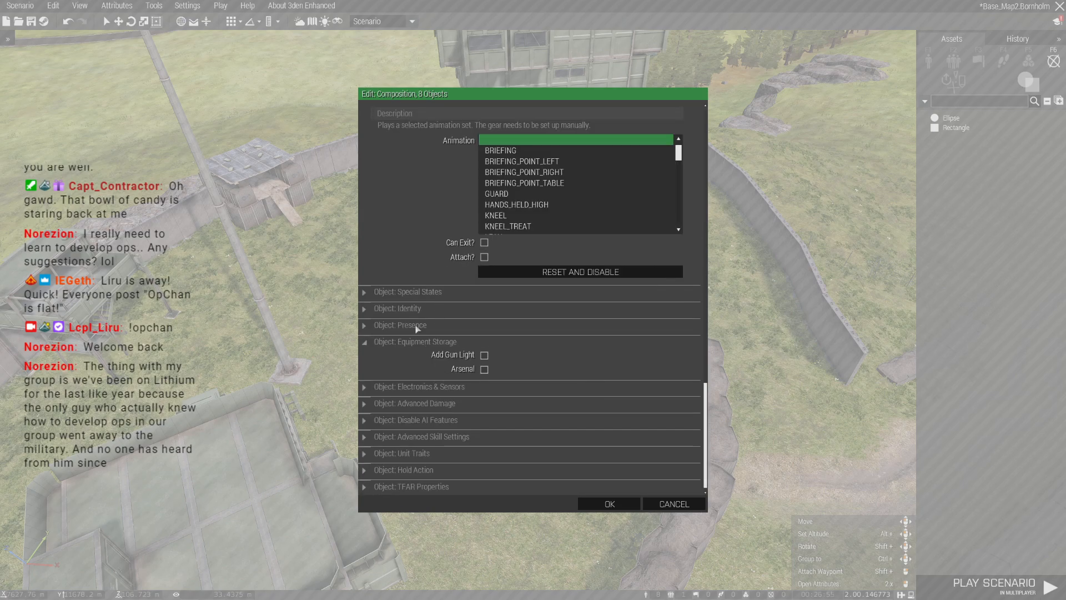
click(435, 421)
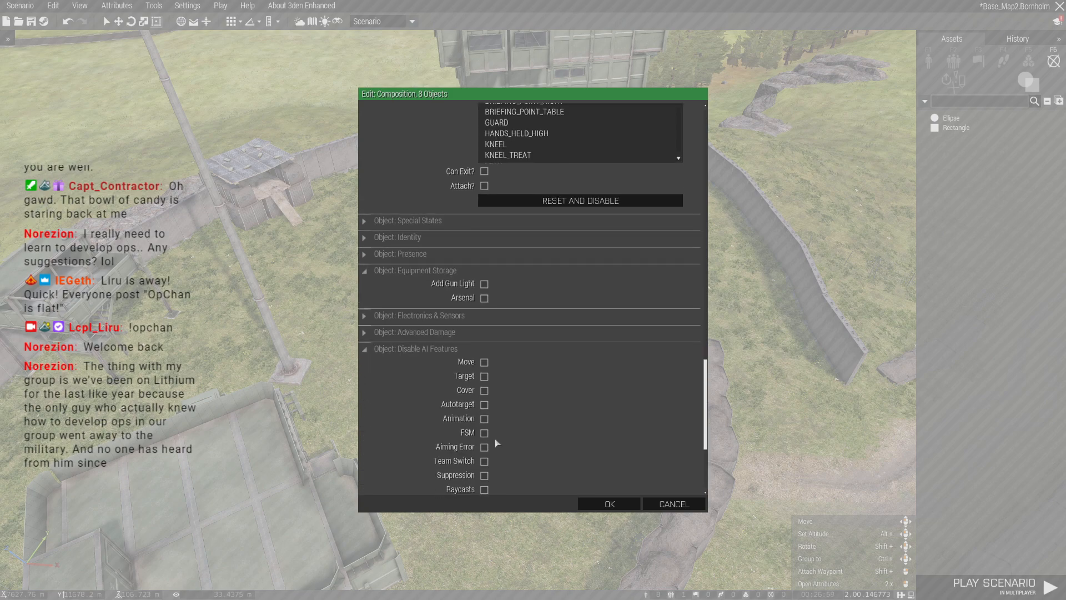
scroll(493, 438, down, 1)
click(485, 470)
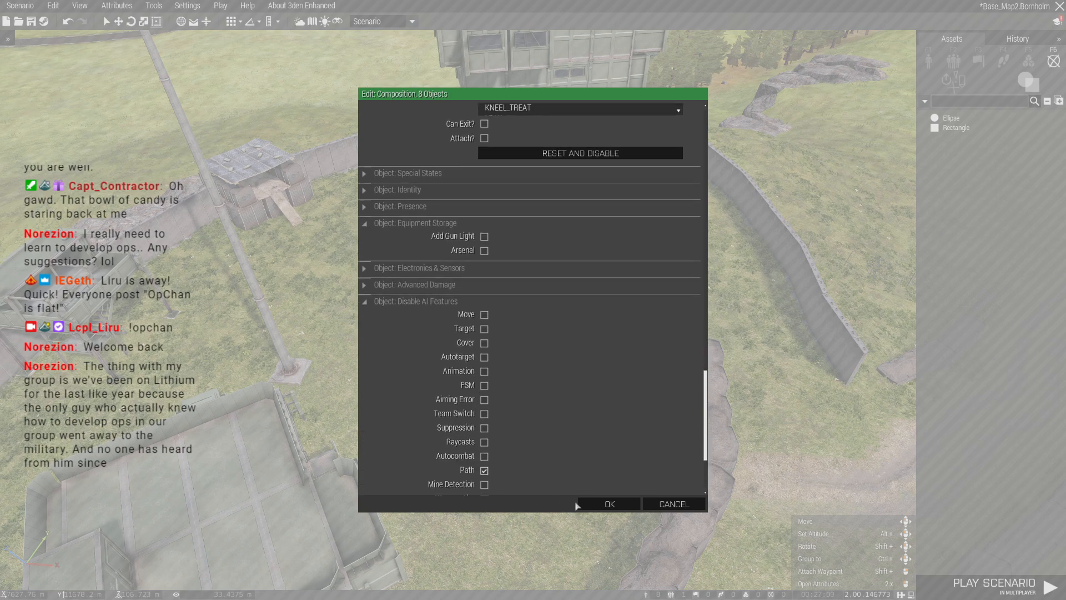
click(610, 505)
- Position the infantry group's leader inside the covered bunker on the northwest part of the FOB wall
key(d)
drag(502, 357, 572, 393)
scroll(600, 408, up, 3)
key(a)
key(s)
ctrl+drag(578, 345, 259, 245)
key(a)
scroll(672, 331, down, 4)
key(a)
scroll(507, 304, up, 5)
key(w)
scroll(333, 386, down, 10)
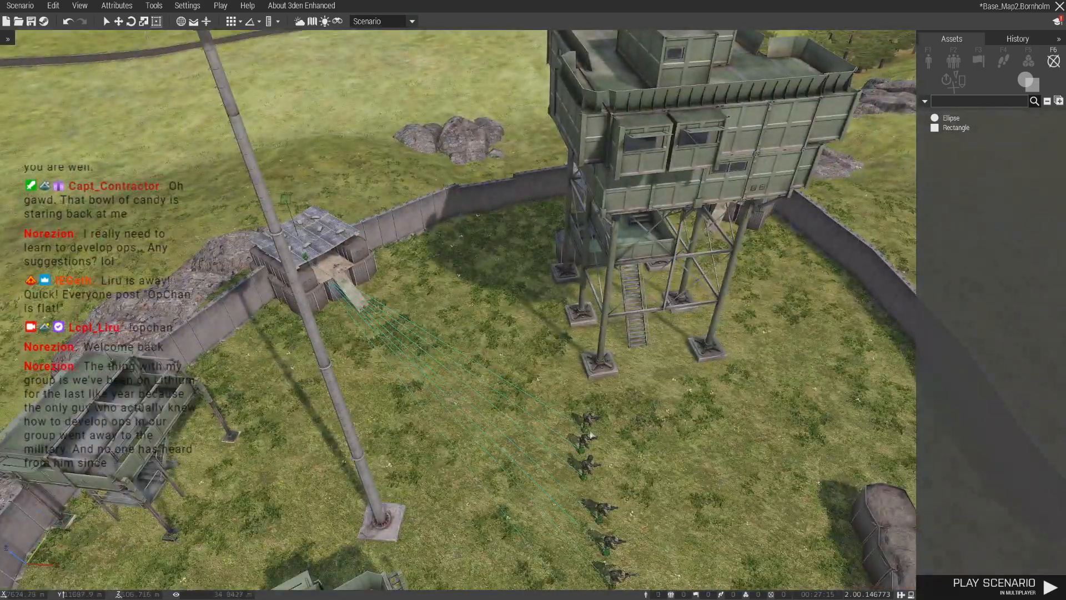
key(a)
- Move one soldier of the group into the low raised watch post on the FOB's west wall
drag(584, 446, 465, 271)
scroll(489, 422, up, 5)
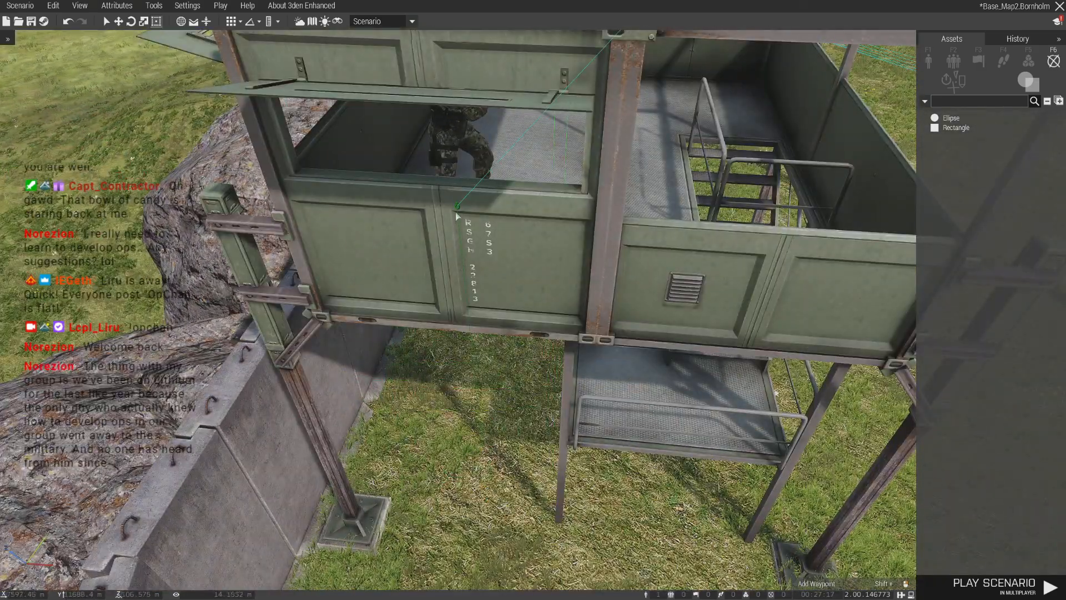
shift+drag(457, 209, 470, 245)
scroll(470, 244, down, 10)
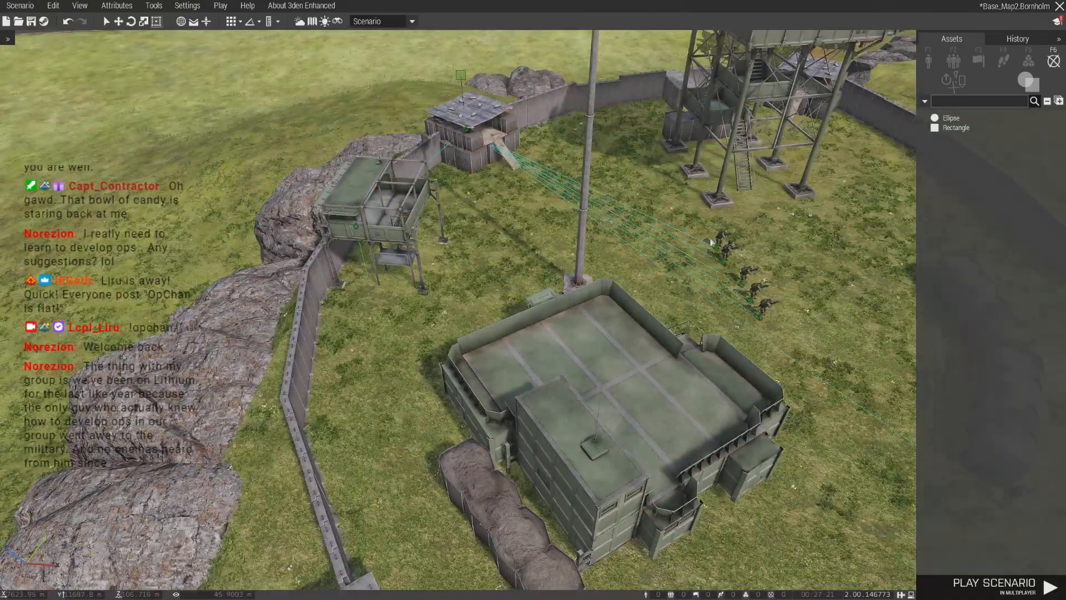
- Station soldiers from the yard on the headquarters building's roof, up the tall tower and beside the earth-filled barrier
scroll(586, 444, up, 5)
drag(724, 252, 613, 312)
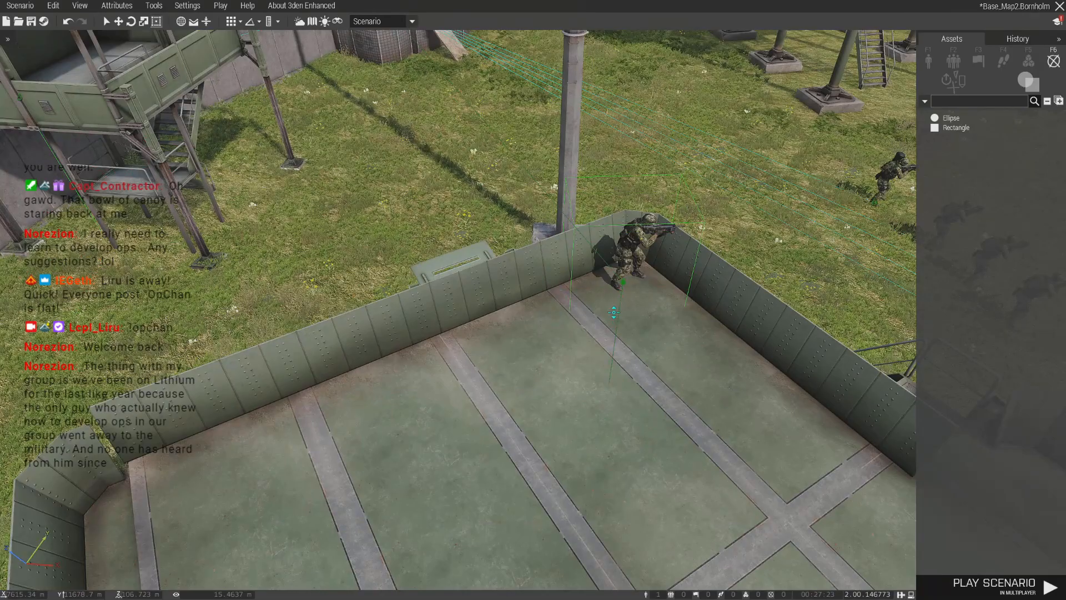
scroll(644, 333, down, 5)
drag(688, 228, 491, 403)
key(w)
scroll(522, 414, down, 5)
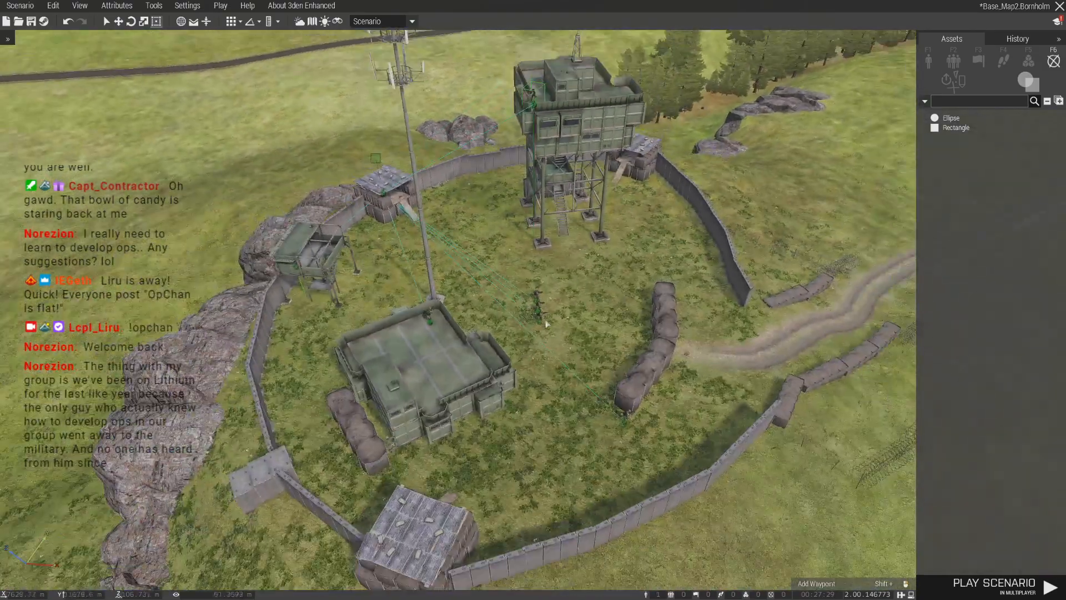
- Move another soldier from the yard into the covered bunker on the FOB's south wall
scroll(546, 324, up, 10)
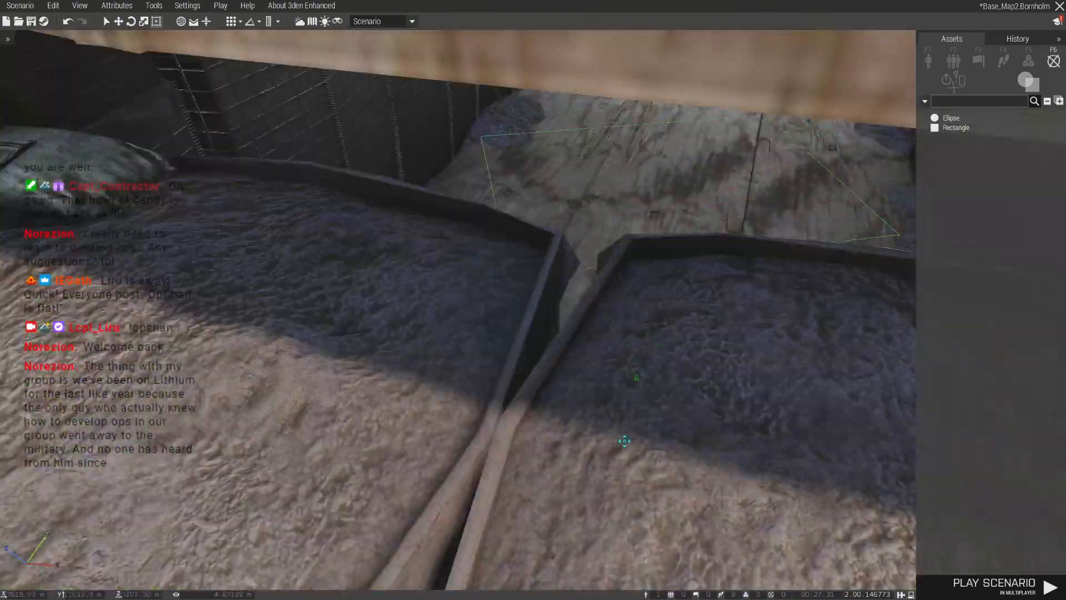
drag(625, 440, 539, 315)
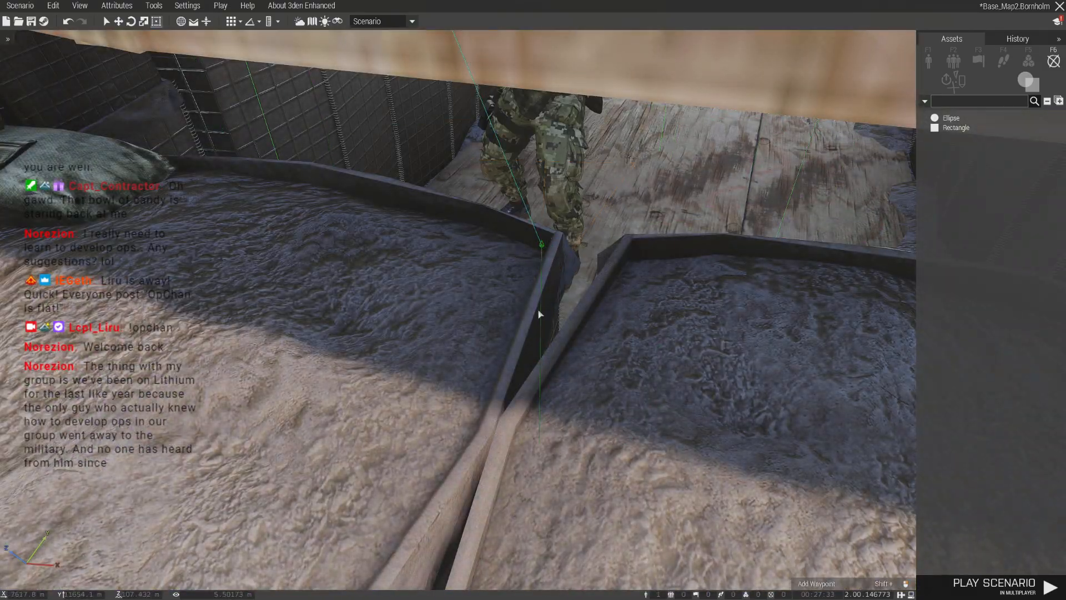
scroll(539, 314, down, 8)
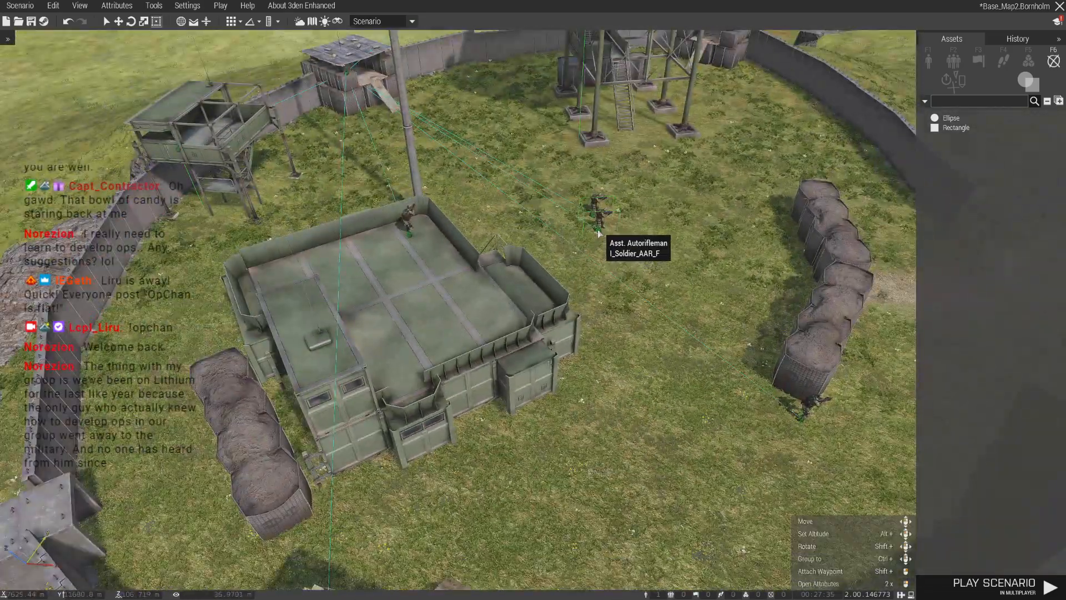
- Place the Asst. Autorifleman on the tall tower's roof and the Repair Specialist on its lower stair platform
key(w)
key(a)
key(ctrl+v)
drag(477, 280, 456, 206)
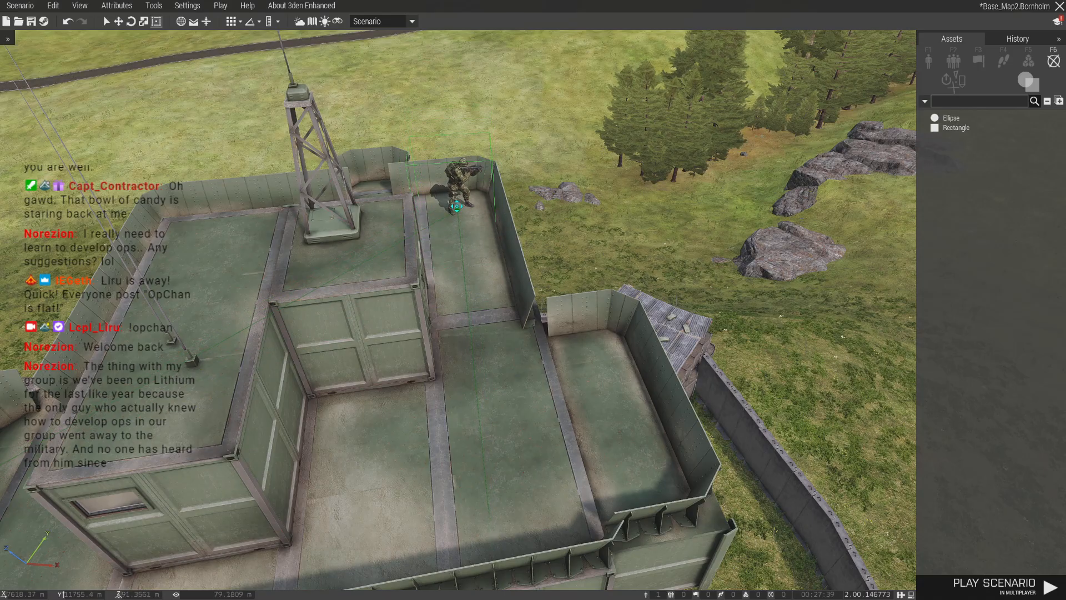
scroll(461, 211, down, 10)
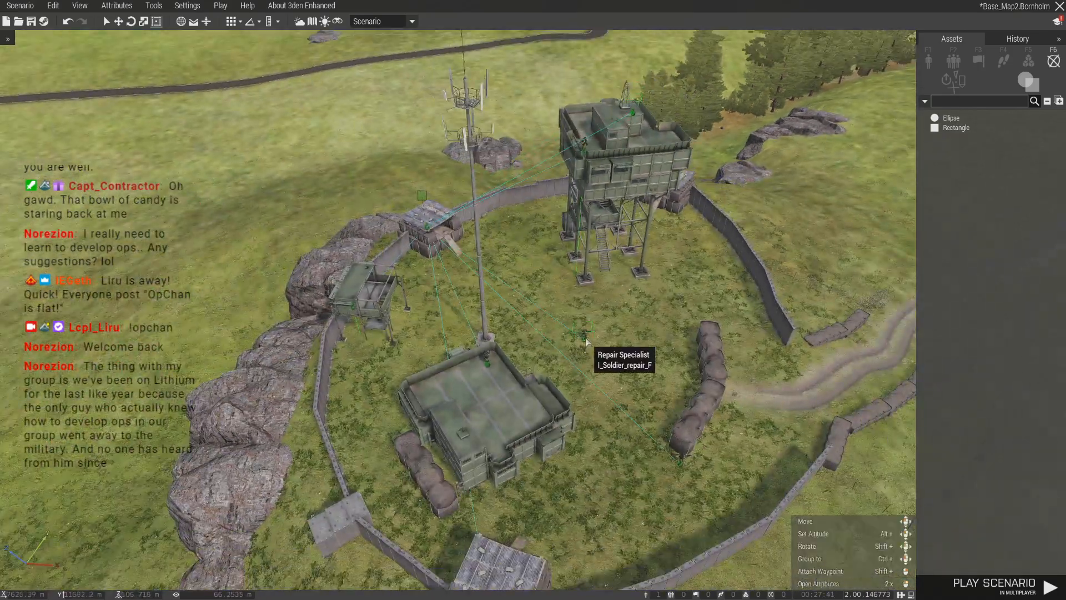
scroll(586, 344, up, 10)
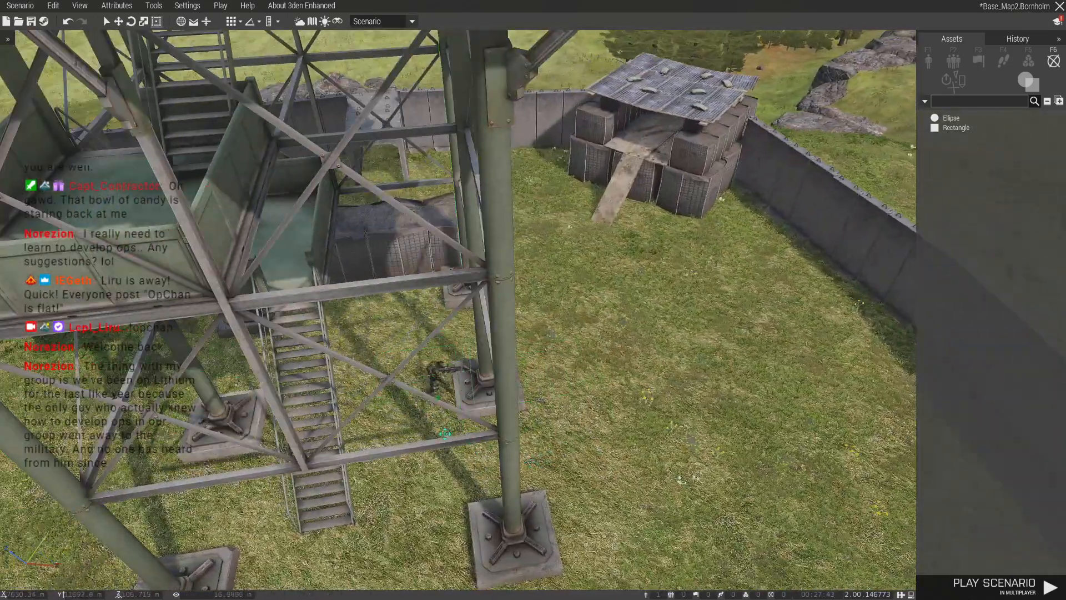
drag(445, 434, 222, 304)
key(a)
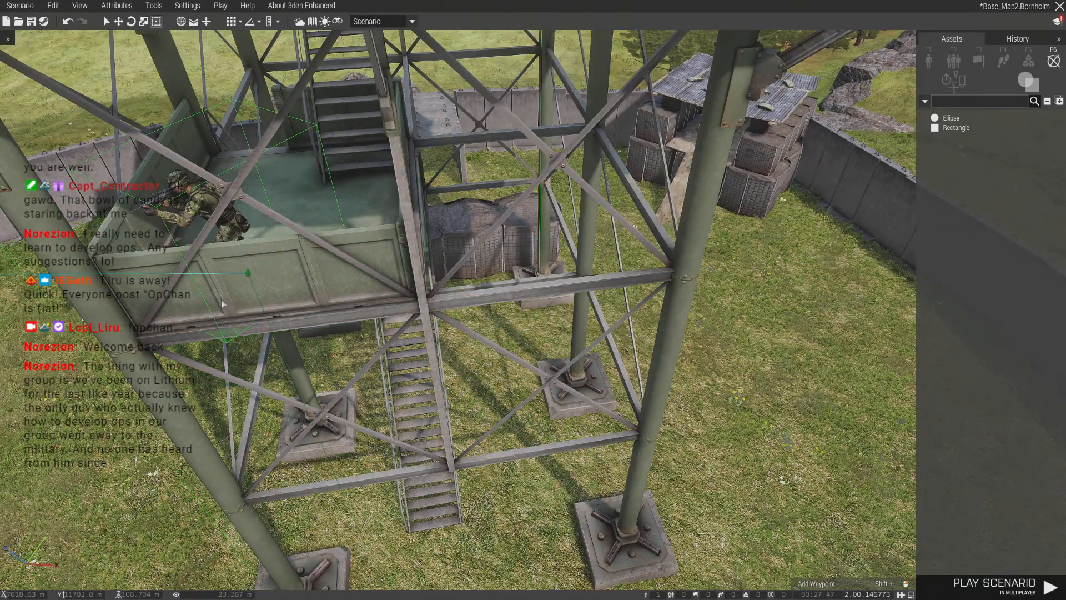
key(s)
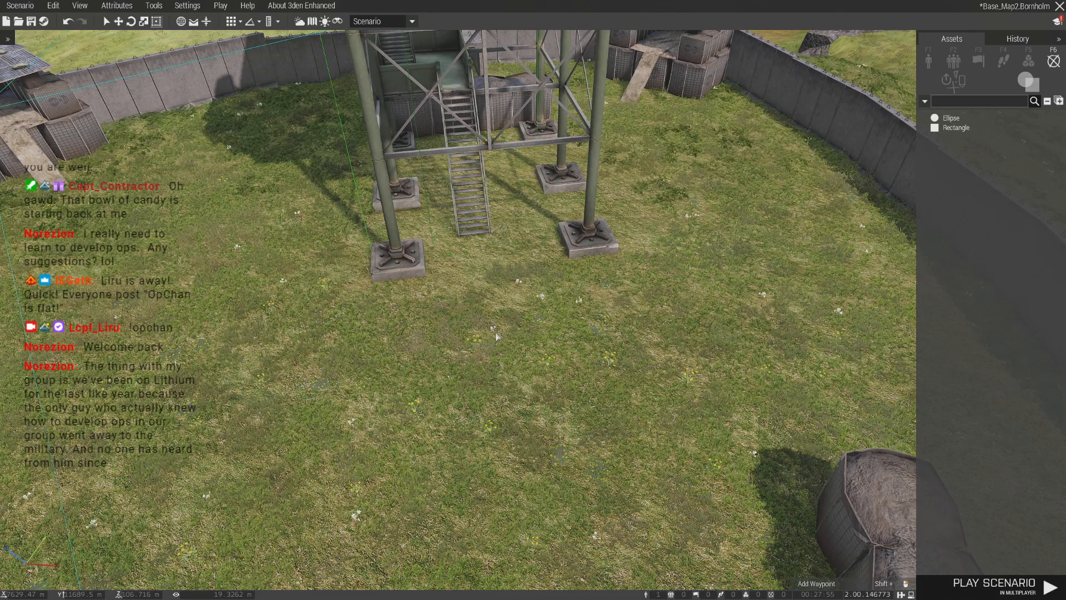
- Switch the asset browser from markers to the independent AAF objects
click(507, 367)
key(s)
key(d)
key(w)
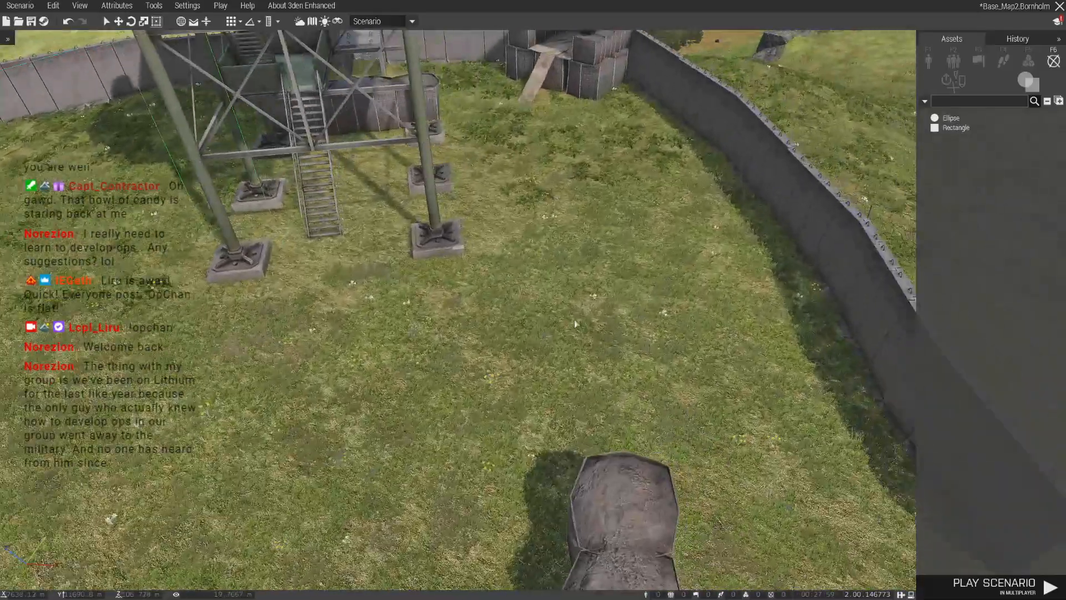
key(s)
key(a)
click(931, 61)
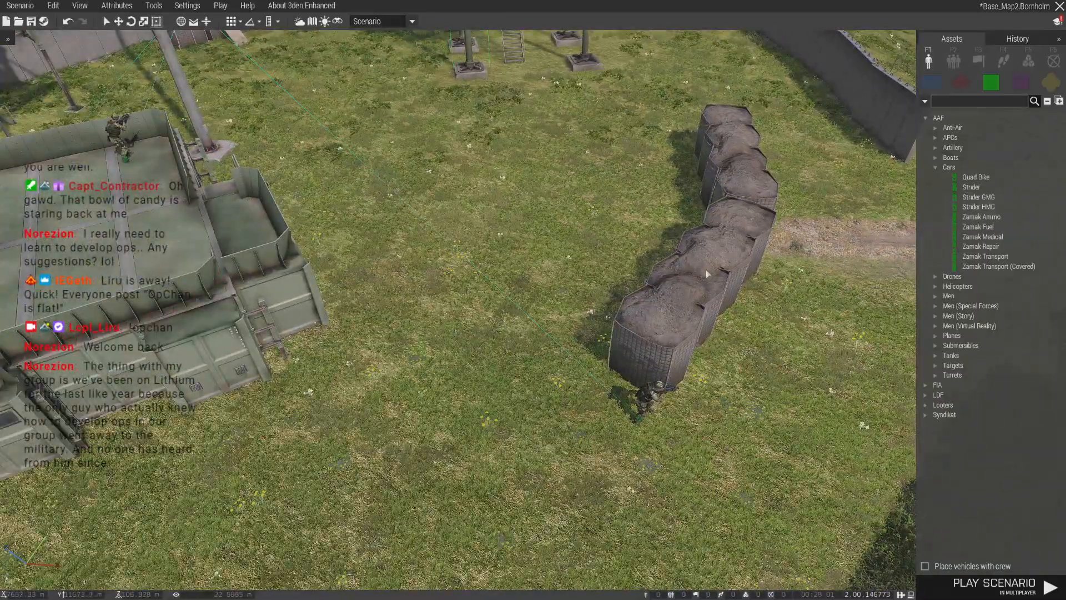
- Copy a placed object at Oestermarie Airfield for reuse in the Central North FOB
scroll(694, 278, down, 2)
key(m)
scroll(635, 285, down, 10)
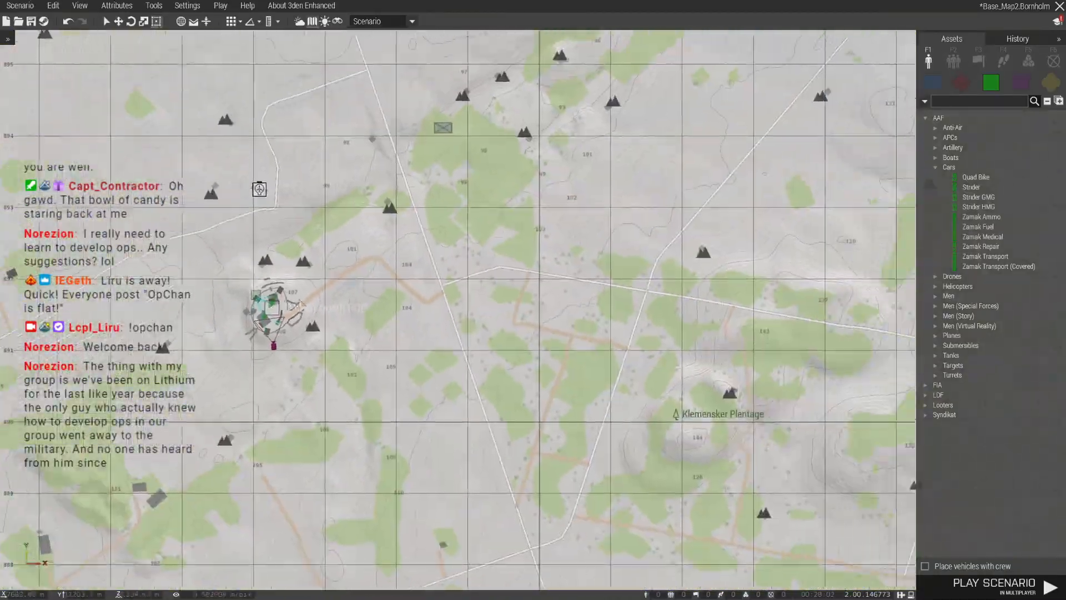
scroll(781, 427, up, 10)
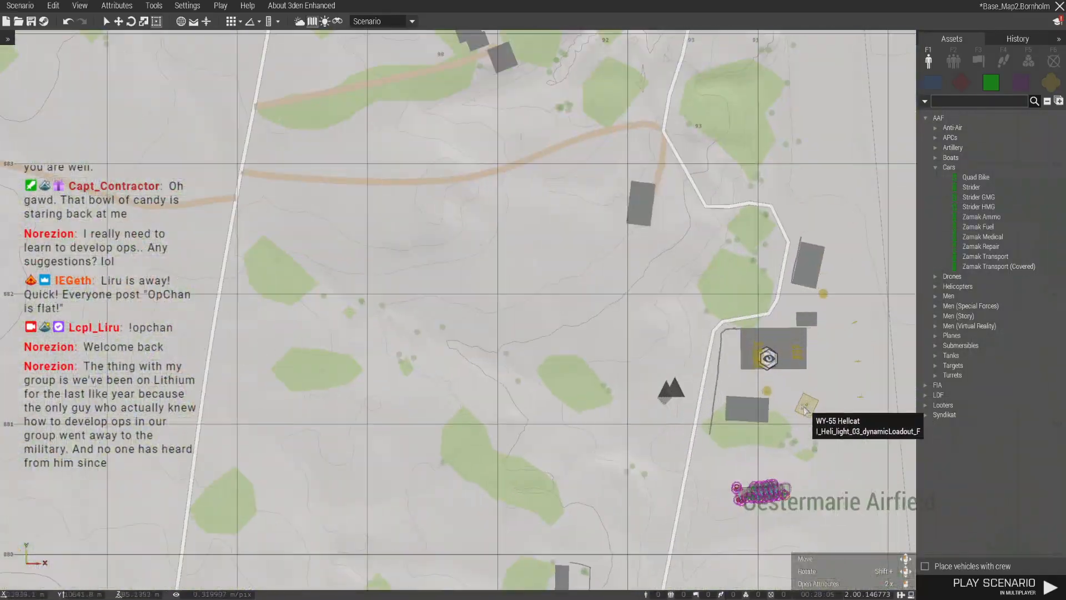
key(m)
key(w)
right_drag(577, 318, 324, 324)
key(m)
- Paste the copied object onto the floor inside the FOB's headquarters building
scroll(632, 306, down, 5)
scroll(632, 305, down, 3)
right_drag(425, 357, 651, 392)
scroll(477, 277, up, 4)
scroll(497, 275, up, 3)
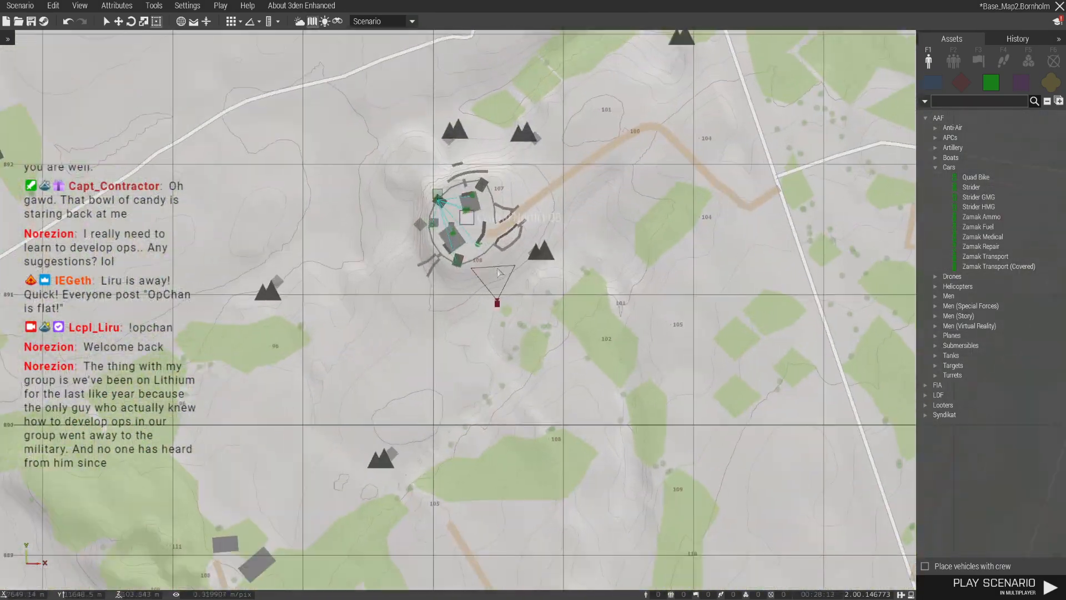
key(m)
key(w)
right_drag(465, 226, 559, 369)
key(w)
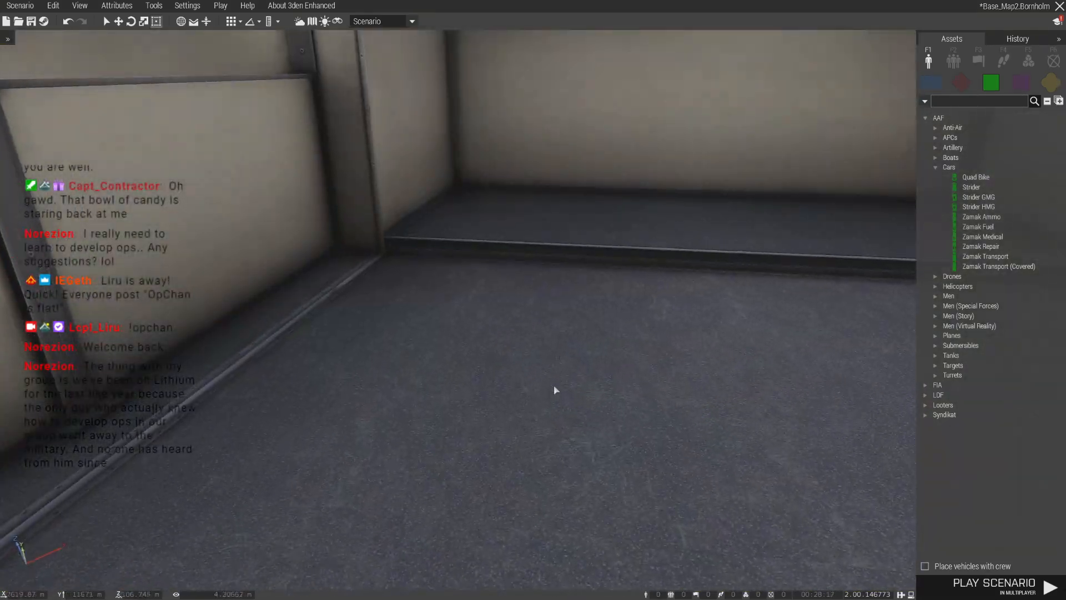
key(ctrl+v)
shift+drag(543, 413, 575, 529)
key(w)
- Place an uncrewed AAF M2 HMG .50 (Raised) turret at the corner of the tall tower's roof
right_drag(575, 528, 1047, 168)
key(w)
key(s)
key(w)
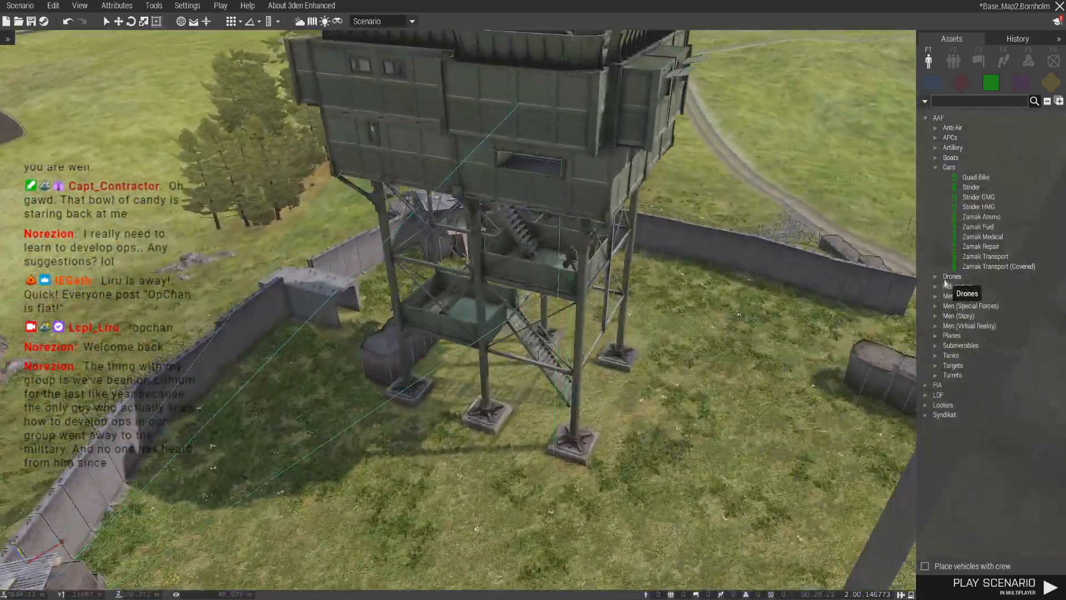
key(a)
click(936, 376)
key(d)
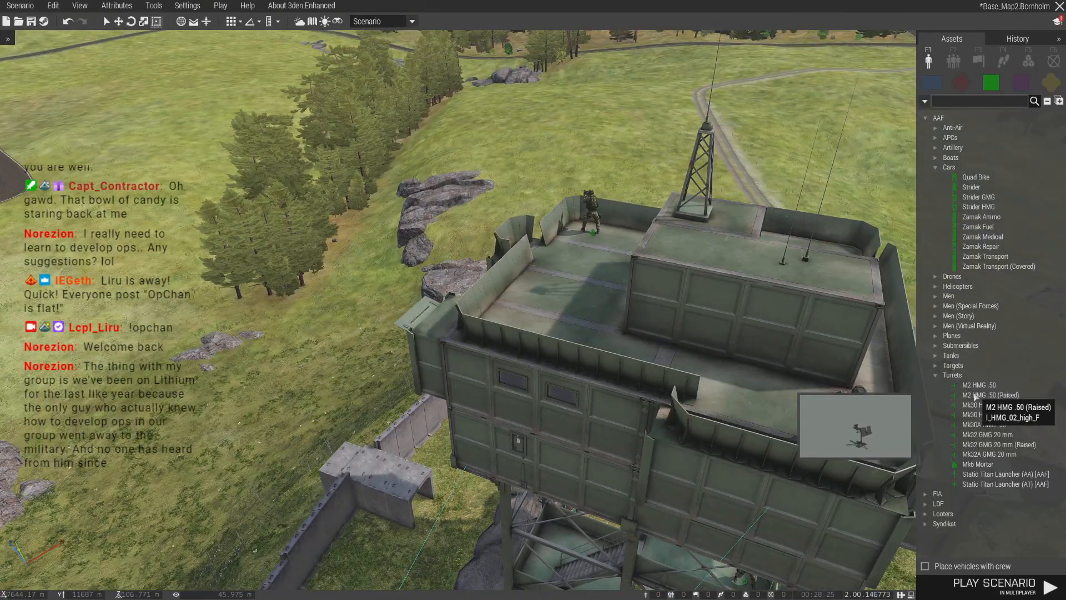
click(975, 395)
key(w)
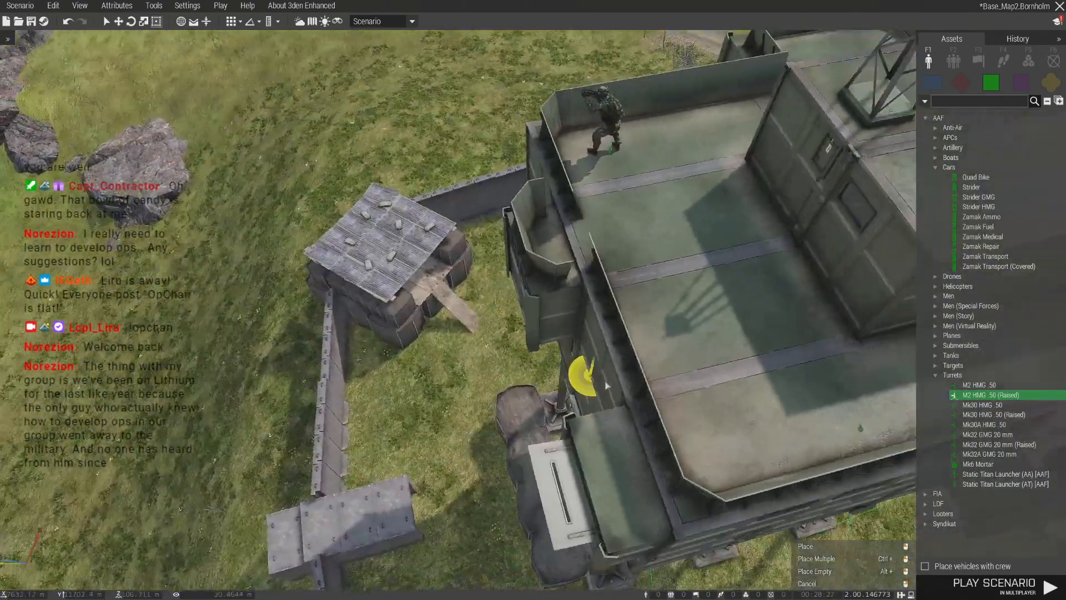
click(694, 366)
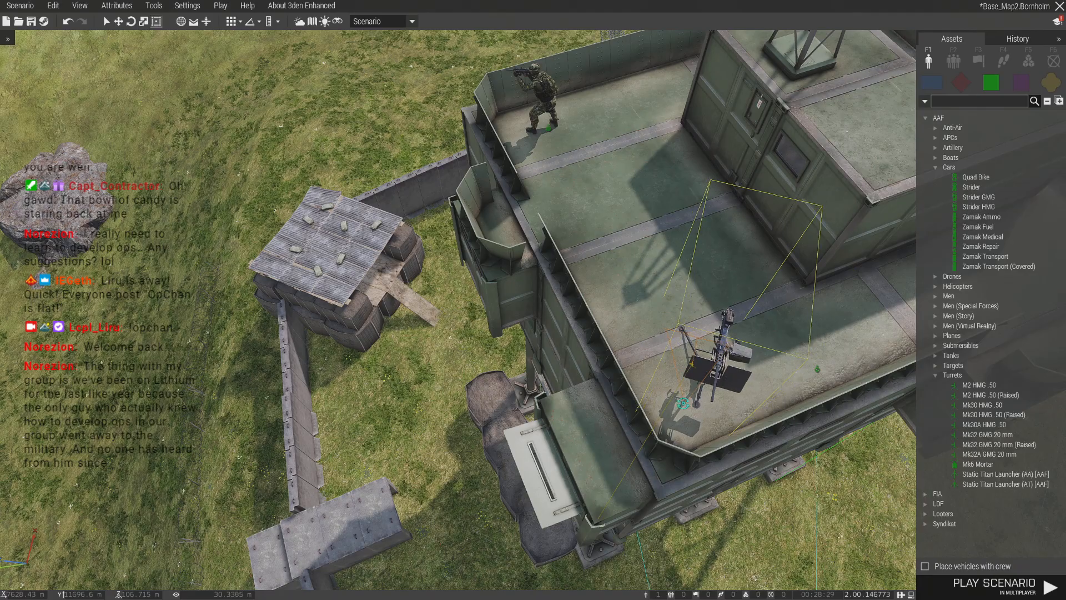
click(706, 413)
key(d)
key(s)
right_drag(658, 398, 625, 399)
key(s)
key(a)
key(s)
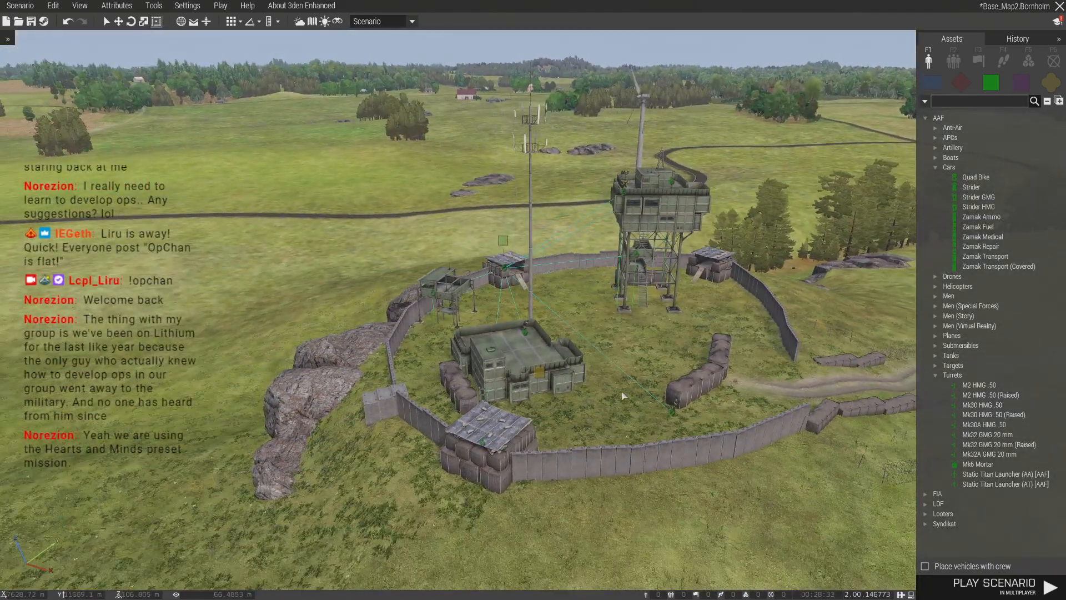
- Set the colour of the Central North FOB map marker to Independent
key(m)
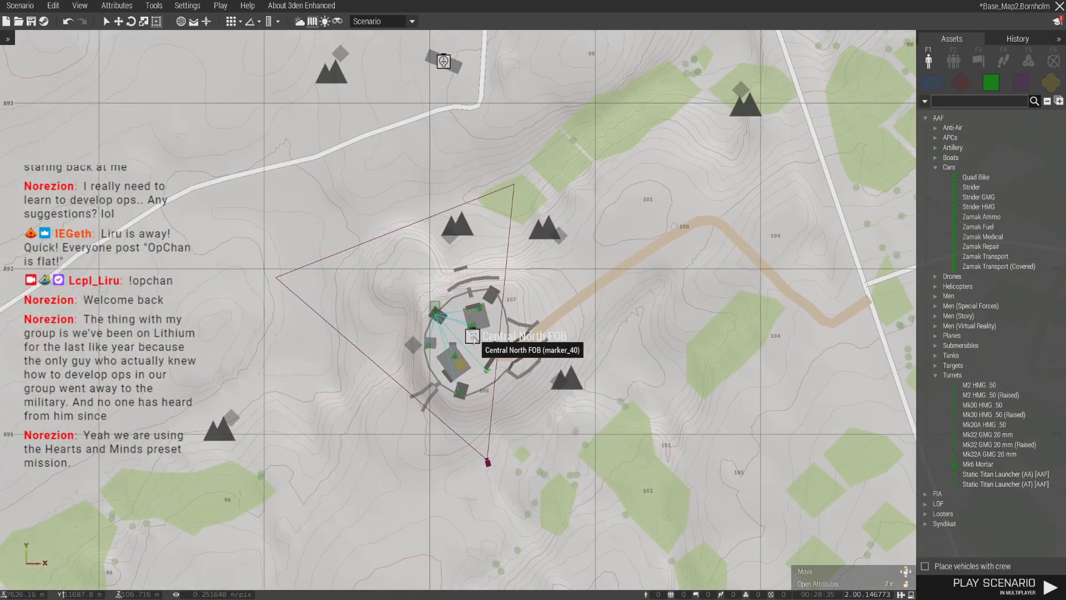
double_click(473, 336)
click(545, 243)
scroll(543, 354, up, 4)
scroll(544, 354, down, 1)
click(543, 356)
click(609, 504)
- Move the BLUFOR infantry marker farther northeast of the Central North FOB and position a second infantry marker to the northwest
scroll(625, 410, down, 3)
scroll(626, 410, down, 5)
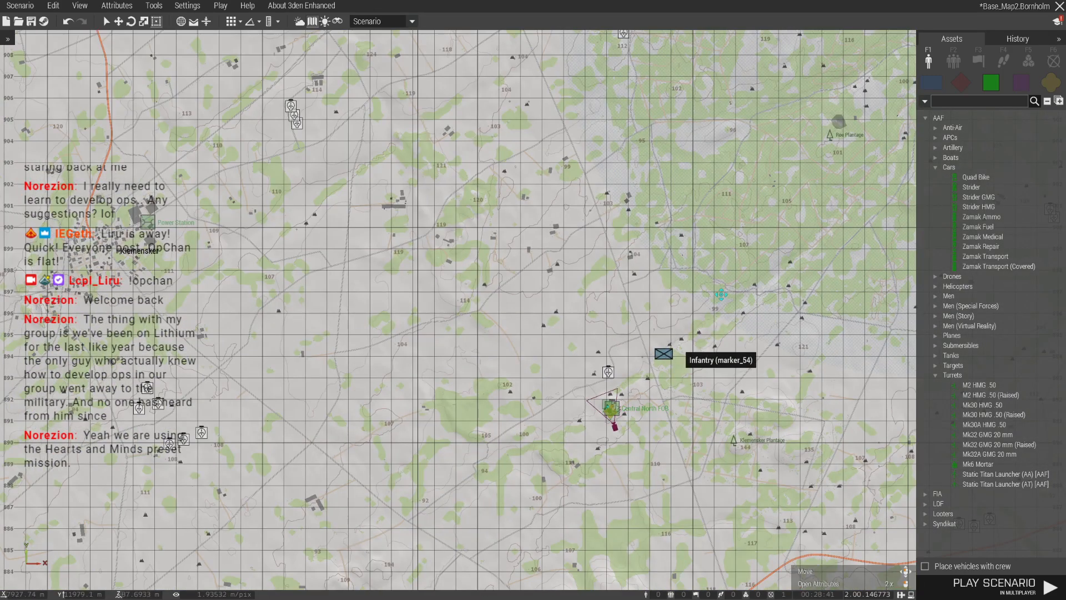
right_drag(758, 342, 581, 293)
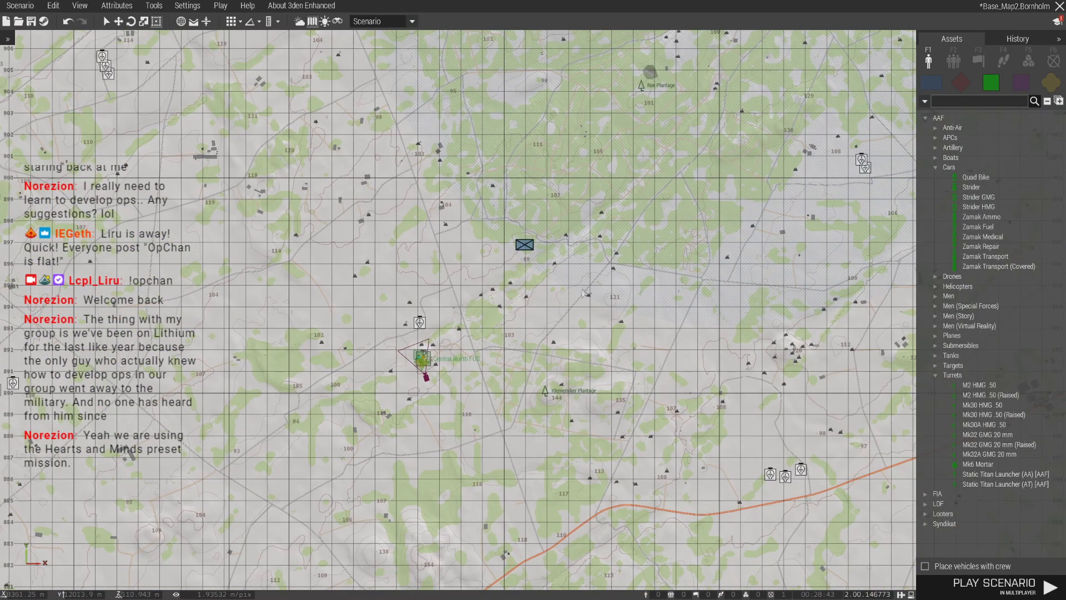
click(559, 245)
mouse_move(291, 212)
mouse_down()
mouse_move(265, 230)
mouse_move(277, 231)
mouse_up()
key(a)
- Place a Warning marker just north of the Central North FOB and set its colour to Red
click(1046, 71)
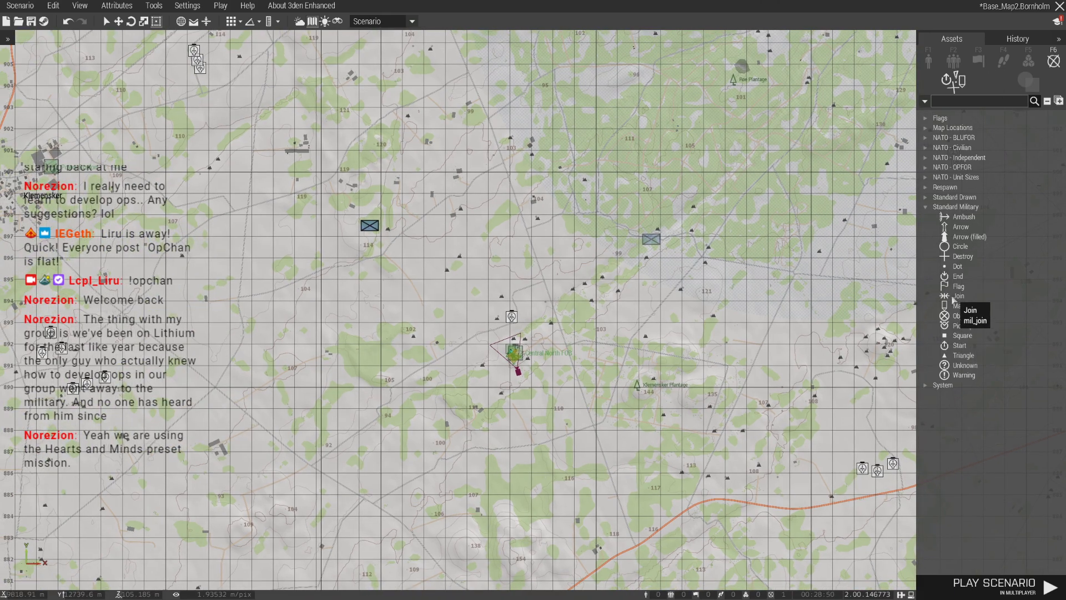
click(963, 374)
scroll(504, 363, up, 3)
scroll(516, 335, up, 3)
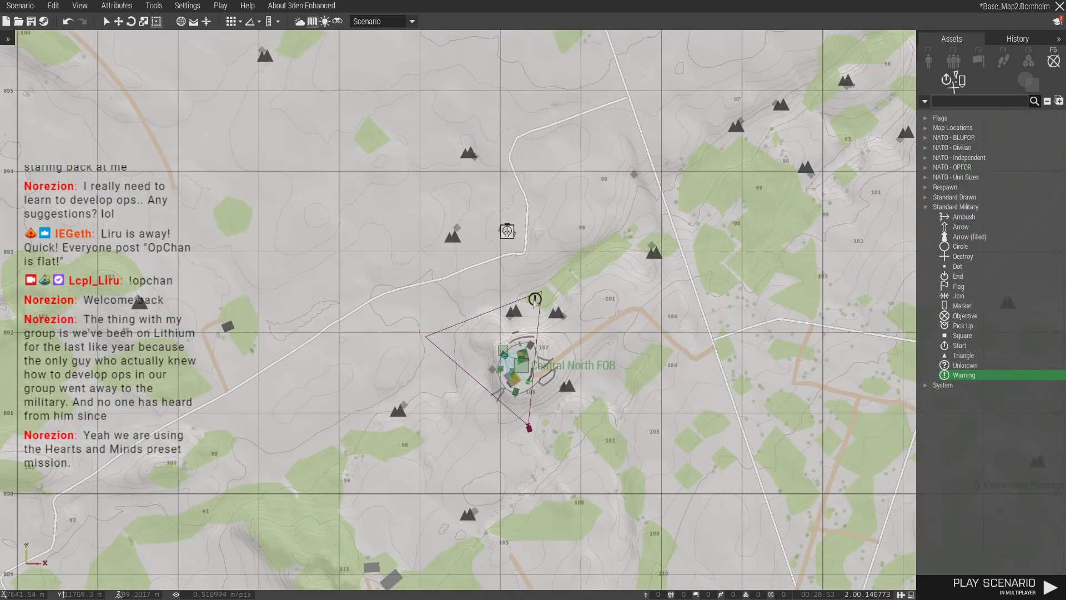
double_click(525, 297)
click(538, 252)
scroll(536, 335, down, 2)
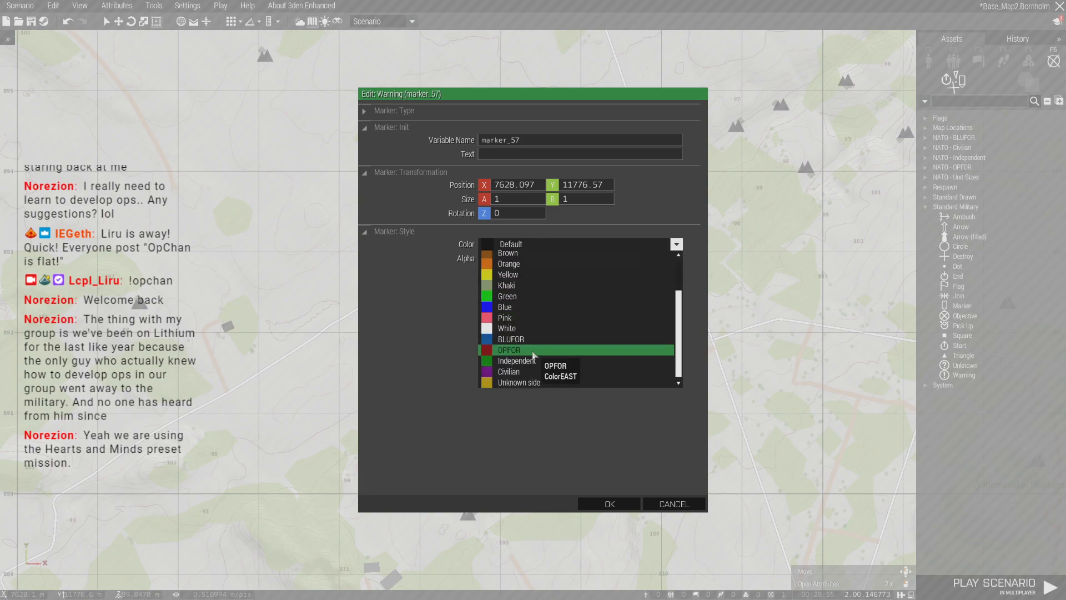
click(535, 352)
click(550, 244)
scroll(544, 286, up, 2)
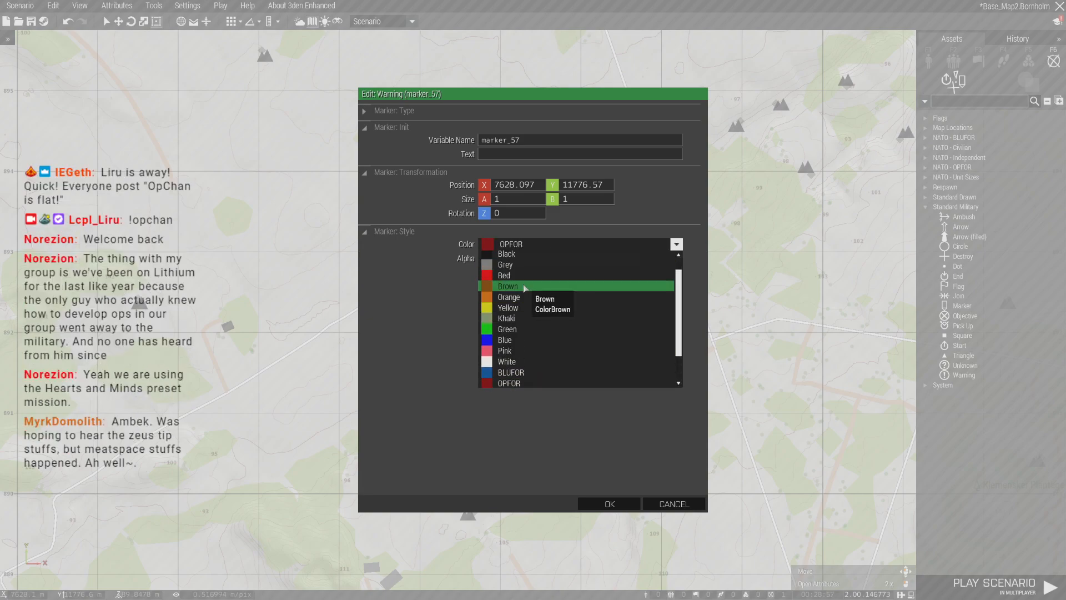
click(533, 276)
click(602, 504)
- Place an Arrow marker beside the northeastern infantry marker, rotate it southwest towards the FOB, and colour it BLUFOR
scroll(690, 323, down, 3)
click(960, 226)
click(797, 172)
mouse_move(797, 173)
shift+mouse_down()
mouse_move(747, 217)
mouse_move(764, 195)
shift+mouse_up()
double_click(773, 195)
click(550, 244)
scroll(519, 355, down, 2)
click(516, 382)
click(607, 503)
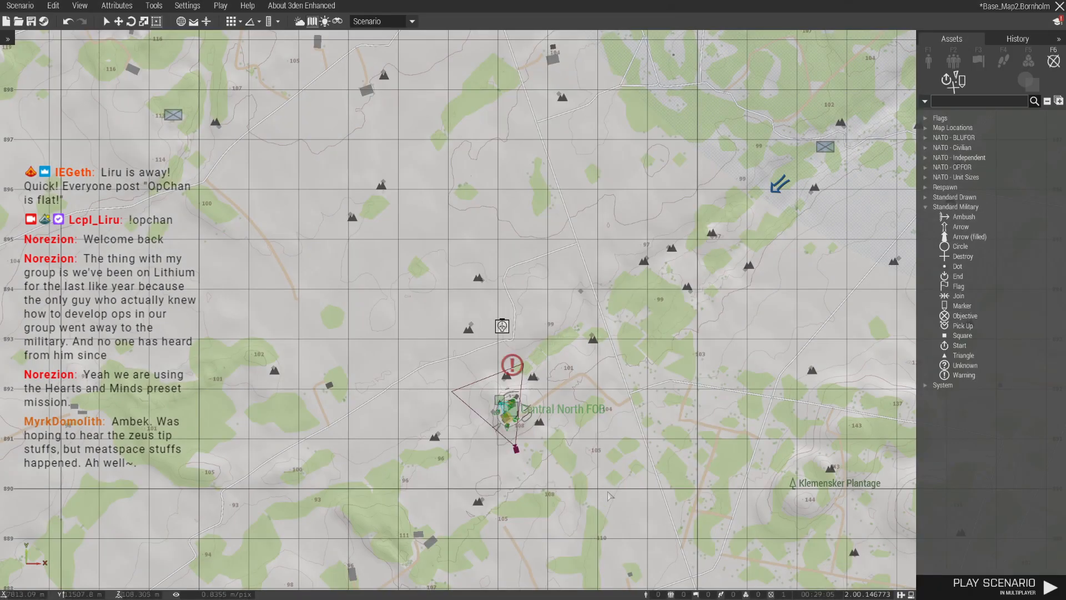
- Paste a copy of the BLUFOR arrow beside the northwestern infantry marker and rotate it southeast towards the FOB
key(ctrl+c)
scroll(380, 225, down, 2)
right_drag(379, 225, 501, 294)
key(ctrl+v)
mouse_move(381, 259)
shift+mouse_down()
mouse_move(474, 305)
mouse_move(459, 384)
shift+mouse_up()
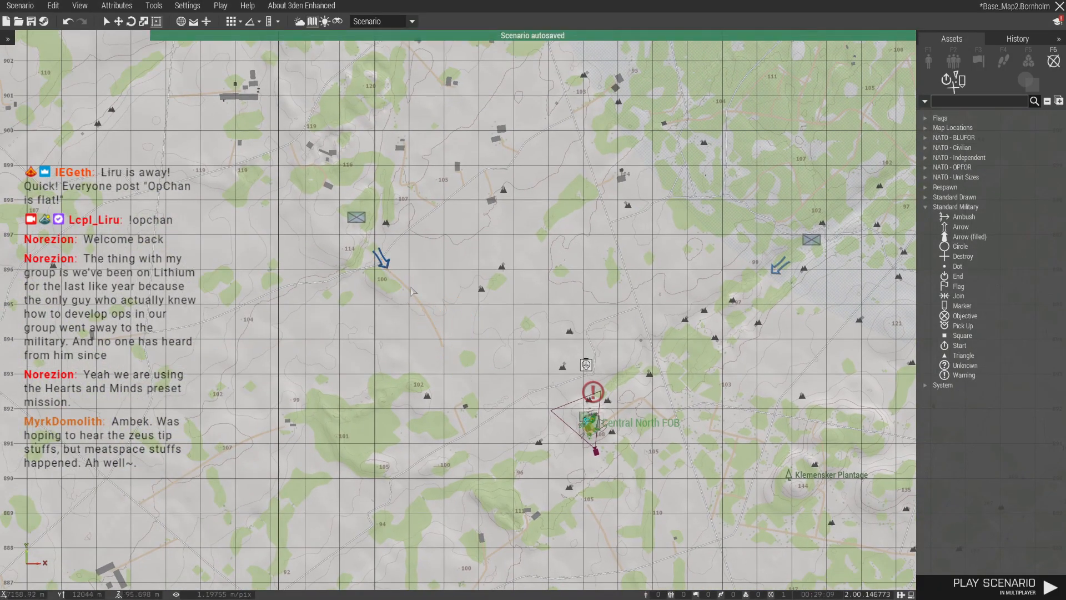
- Examine the map from the Central North FOB and its attack arrows up to the BLUFOR positions near Gudhjem
scroll(448, 333, down, 5)
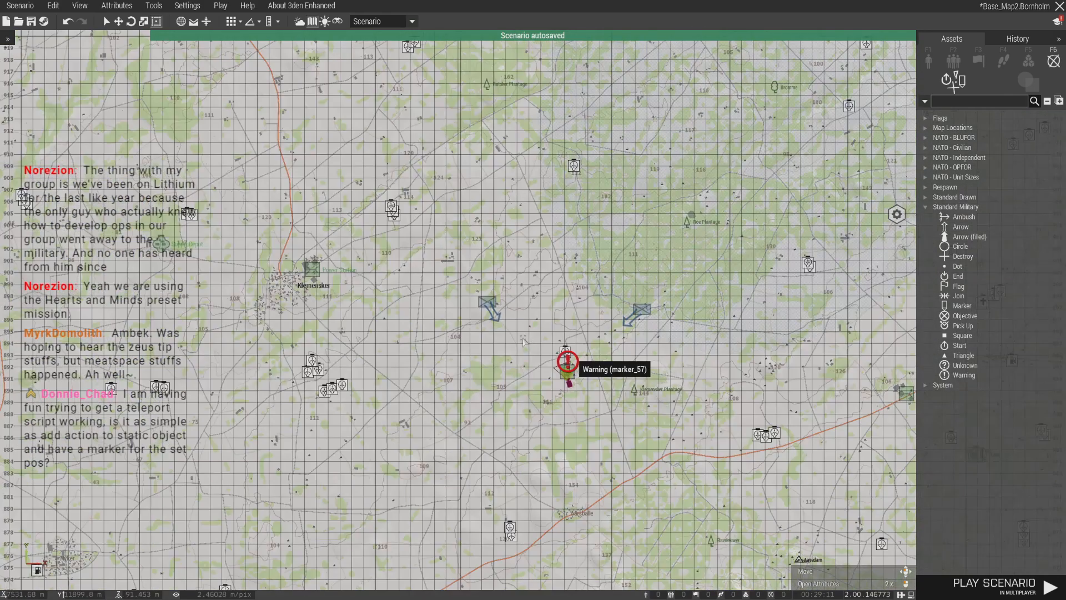
scroll(475, 341, up, 5)
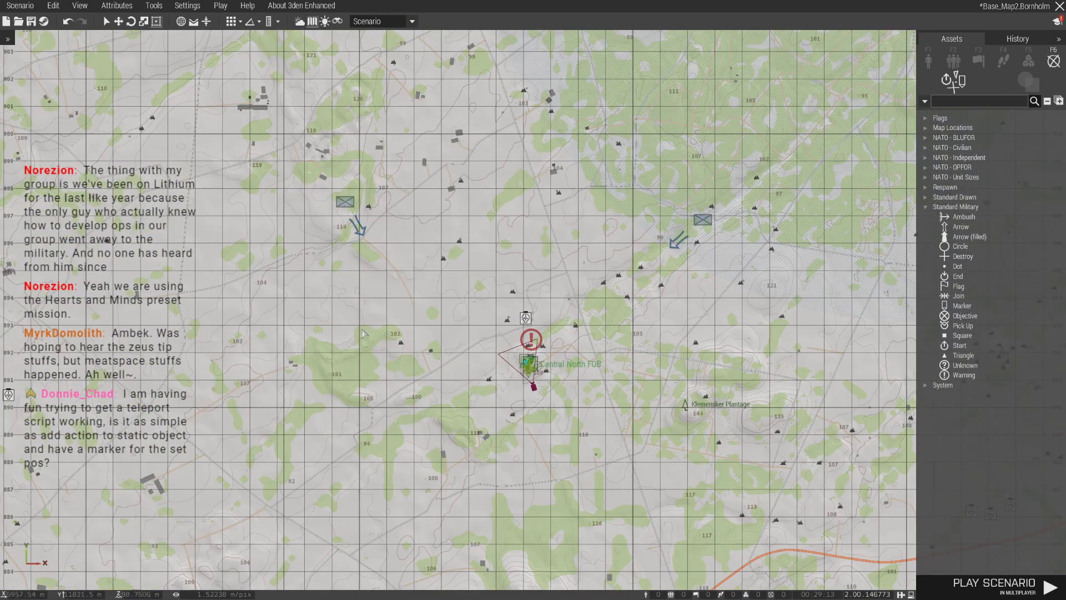
scroll(389, 327, down, 5)
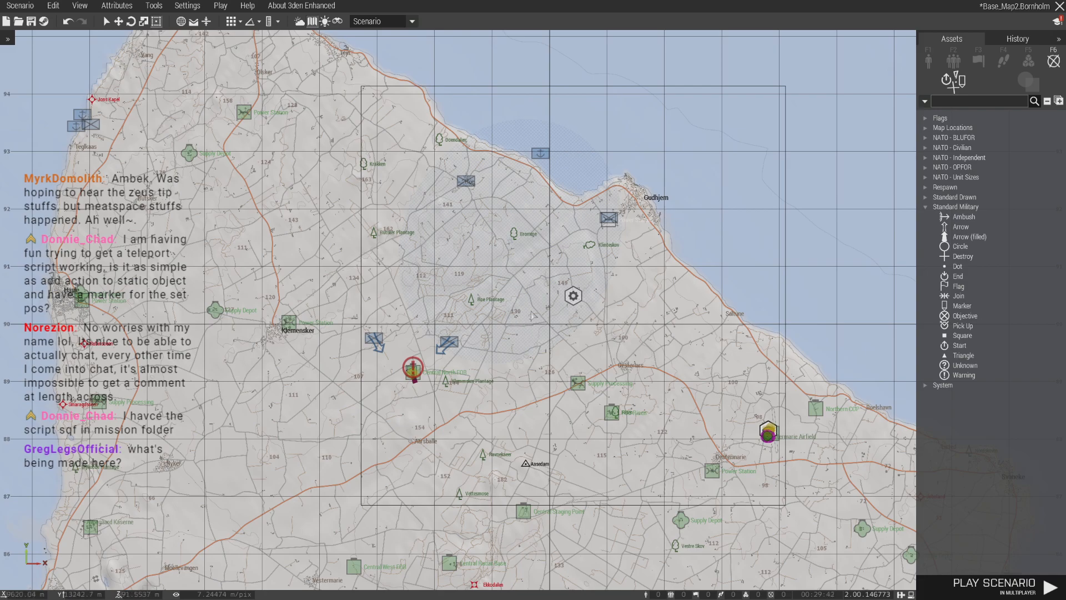
scroll(491, 380, up, 2)
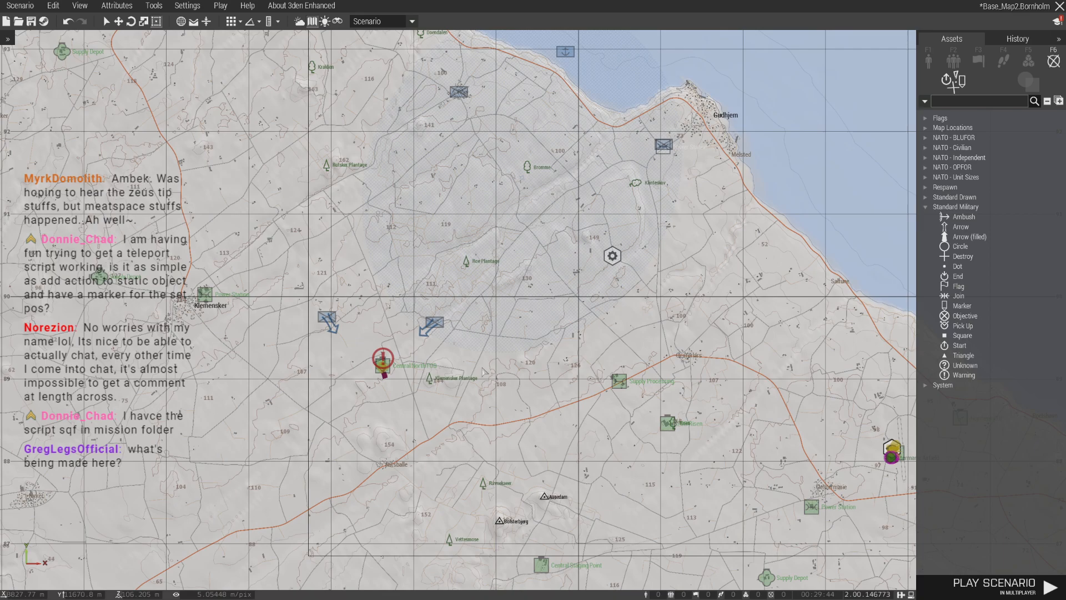
scroll(389, 359, up, 6)
drag(300, 288, 432, 427)
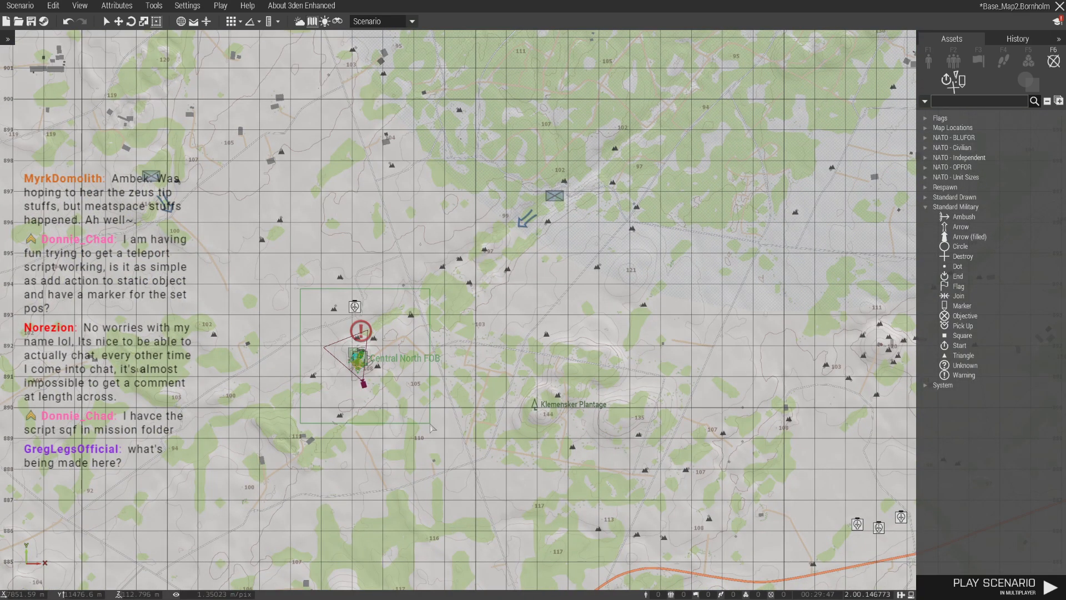
scroll(473, 336, down, 6)
right_drag(866, 61, 567, 266)
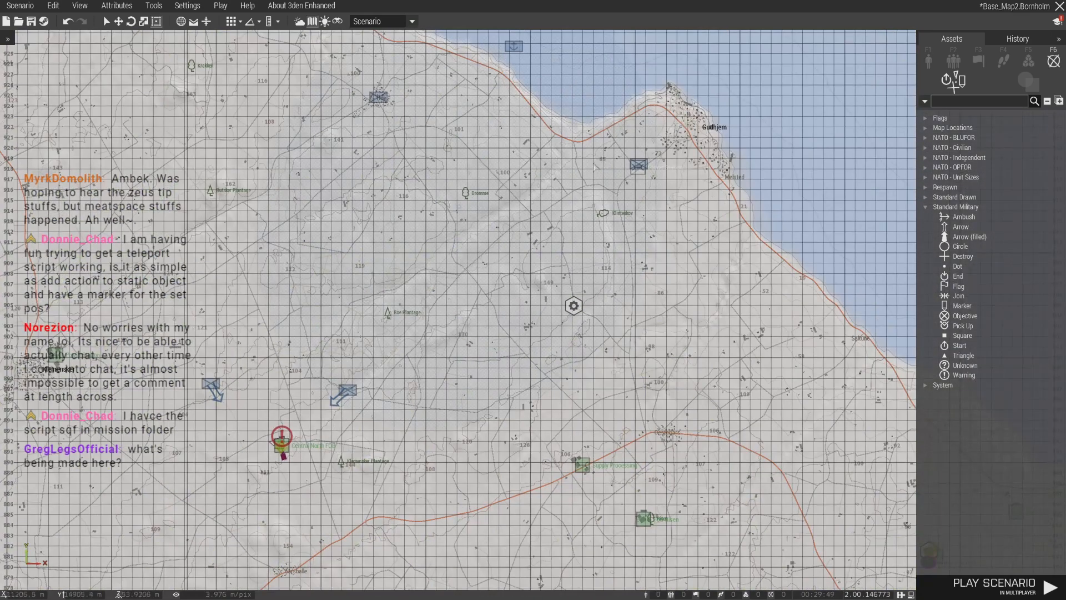
scroll(631, 217, up, 4)
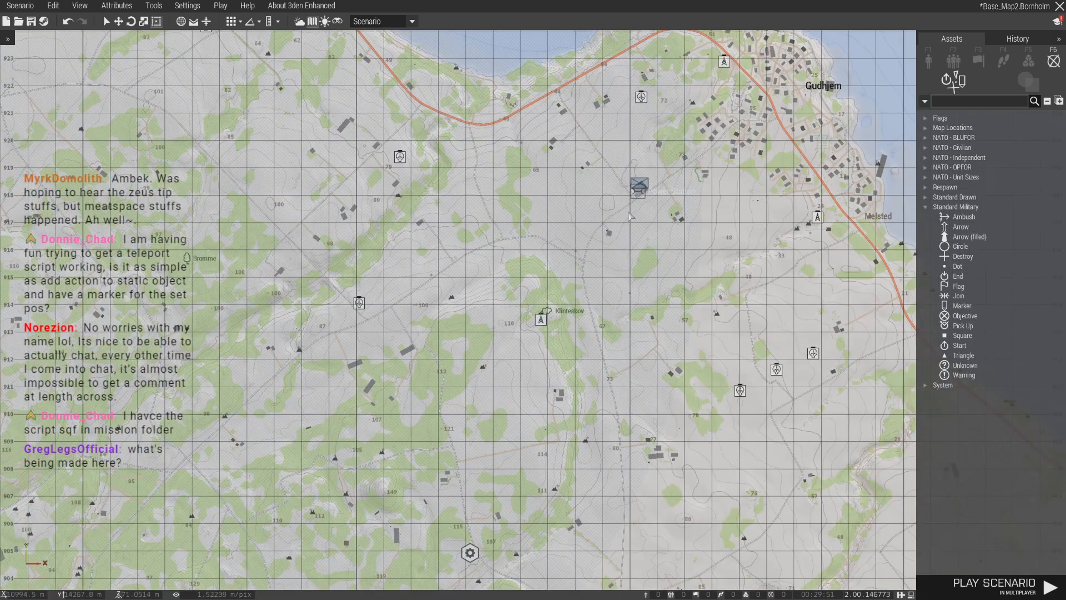
scroll(631, 217, down, 4)
scroll(590, 260, up, 6)
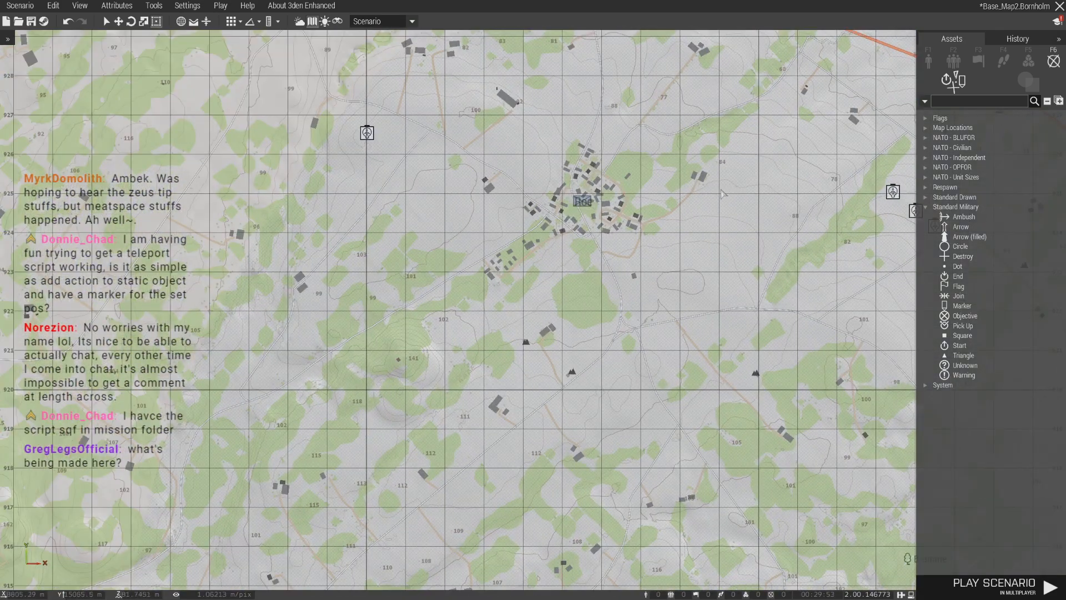
- Open the 3D view near the village southwest of the northern coast and search the modules for ZEI
scroll(662, 315, up, 3)
key(m)
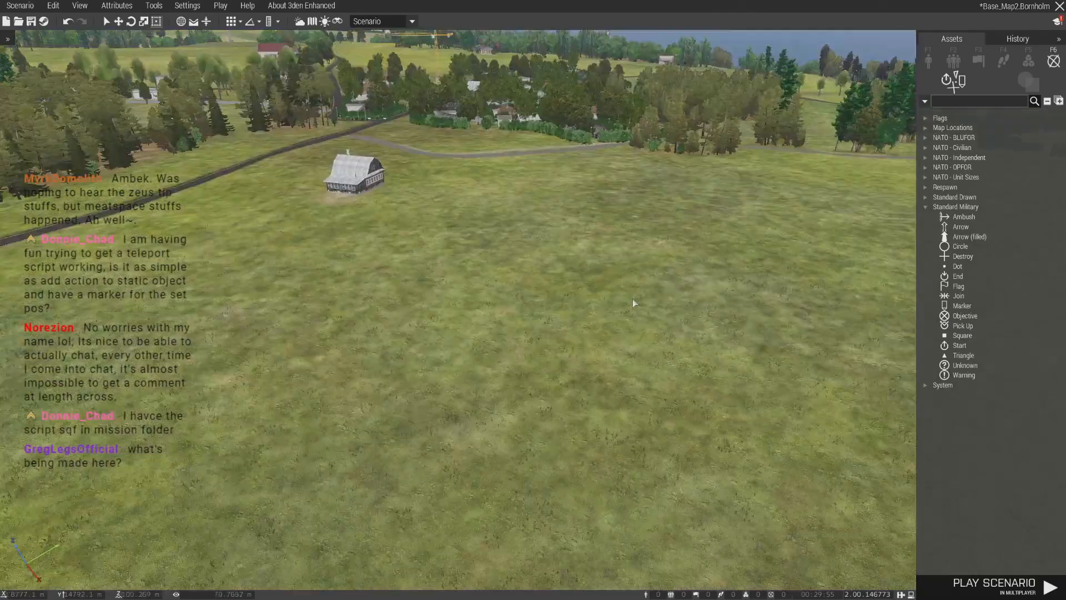
key(F5)
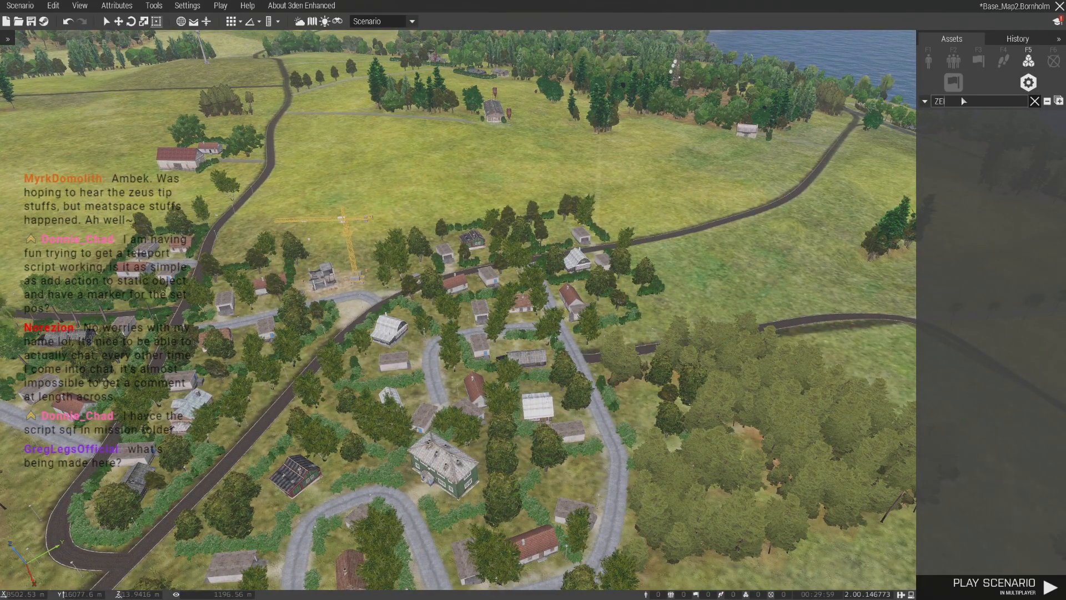
- Inspect the village houses, the construction crane and the surrounding farmland and roads from the air
scroll(723, 269, up, 3)
right_drag(723, 269, 460, 384)
right_drag(469, 333, 476, 333)
key(w)
key(d)
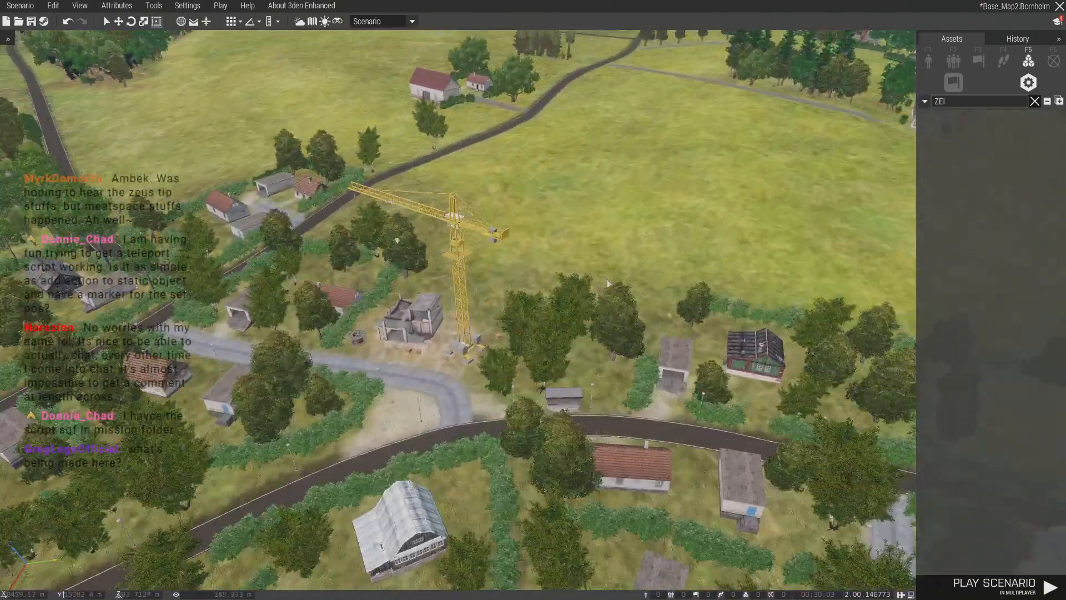
right_drag(475, 278, 474, 282)
right_drag(417, 340, 389, 334)
key(w)
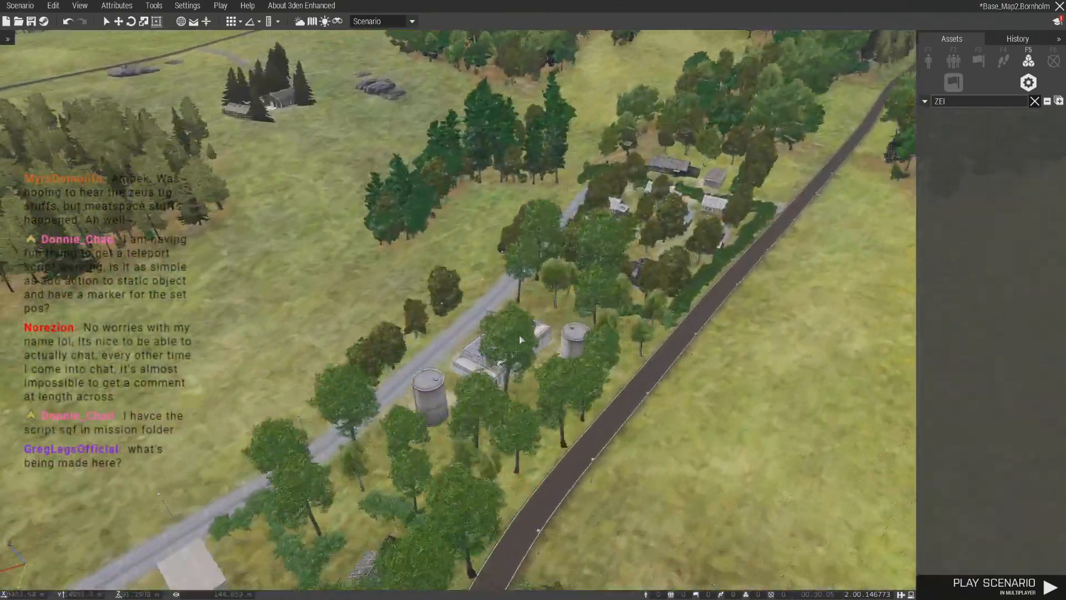
key(w)
key(d)
right_drag(497, 360, 360, 418)
key(w)
key(w)
right_drag(692, 459, 444, 414)
key(w)
key(w)
right_drag(593, 411, 549, 398)
key(w)
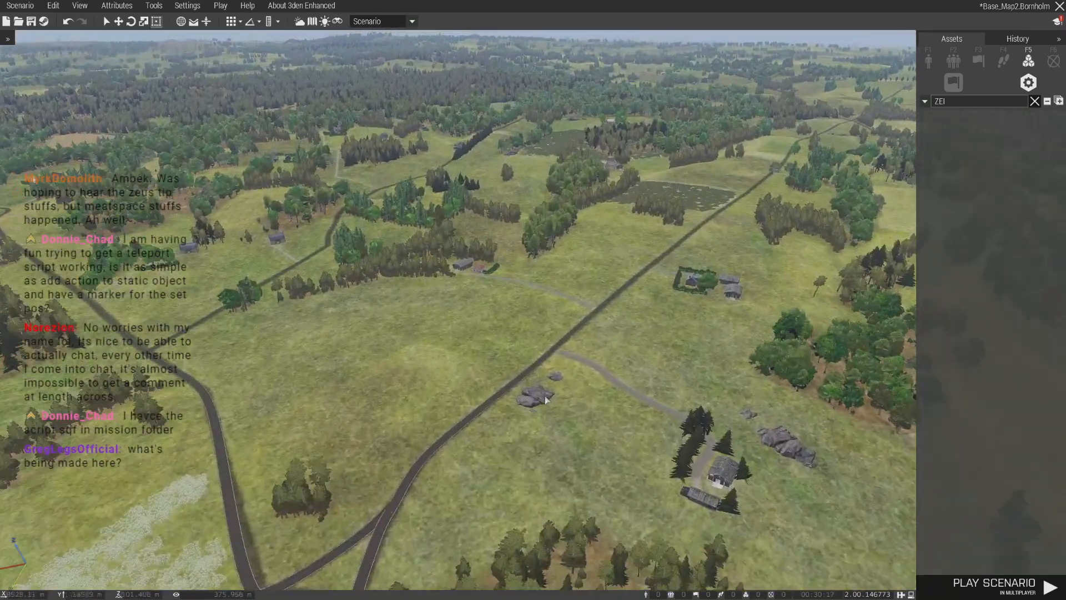
- Inspect the Hammershus fortress area and the wooded coastline beside it on the map and in 3D
key(m)
scroll(401, 282, down, 5)
right_drag(401, 282, 607, 392)
right_drag(363, 109, 405, 200)
scroll(406, 200, up, 6)
scroll(404, 183, up, 1)
middle_click(405, 185)
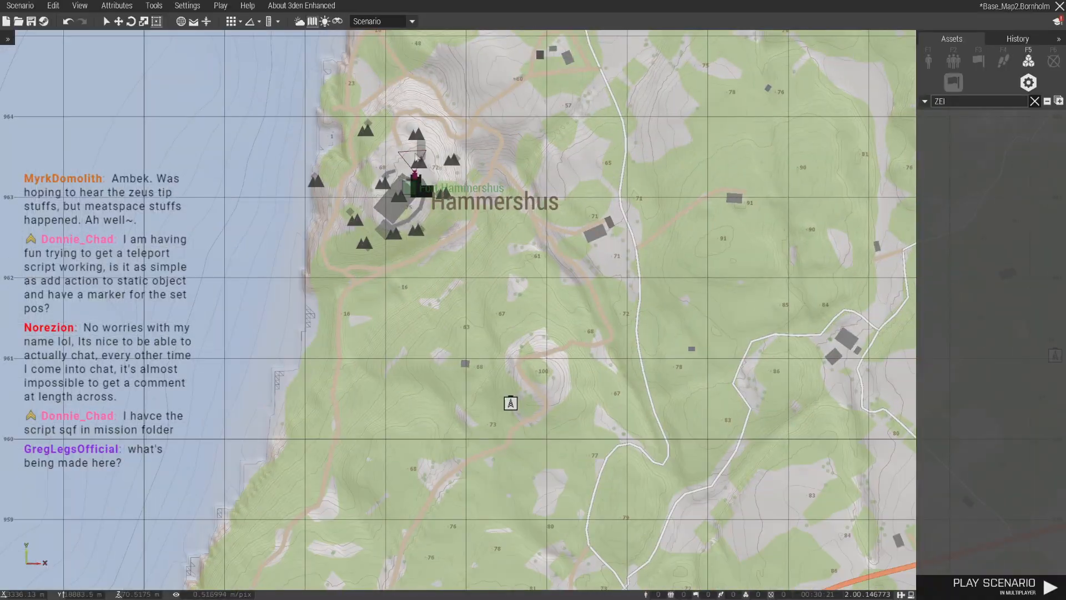
key(m)
key(s)
right_drag(412, 340, 682, 312)
key(w)
key(s)
key(s)
key(w)
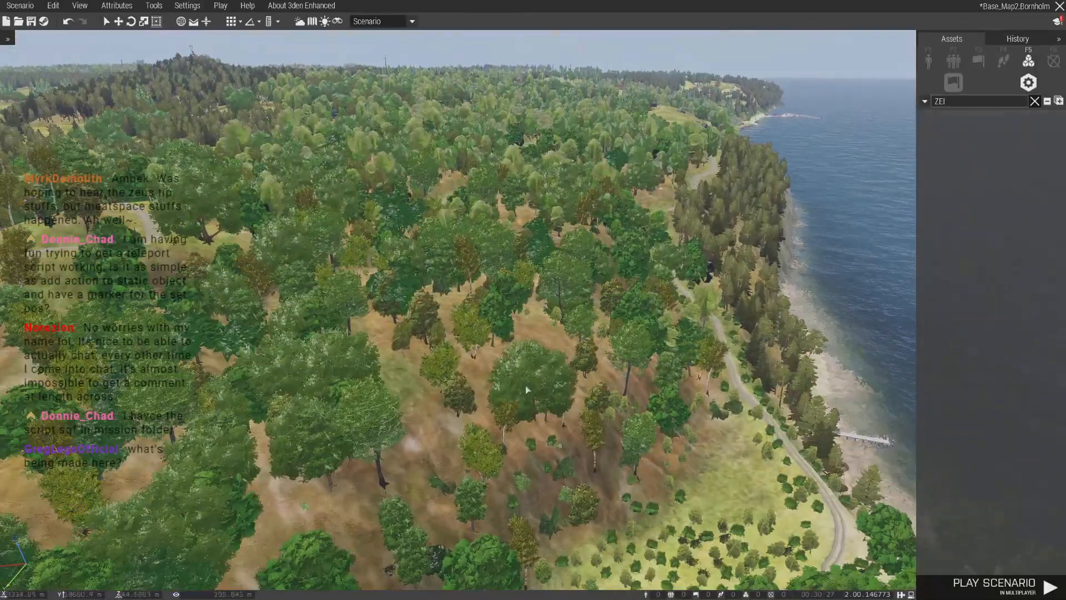
- Survey the markers across the whole Bornholm map, from the eastern coast to the northwestern landings and the Central North FOB
key(m)
scroll(554, 362, down, 6)
scroll(552, 362, down, 4)
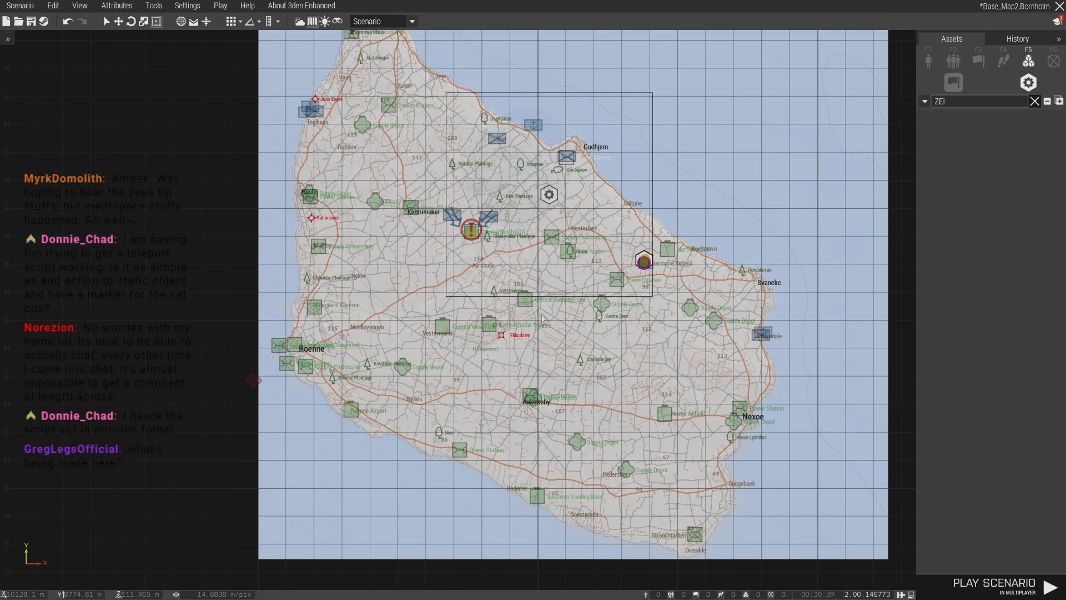
scroll(542, 317, up, 5)
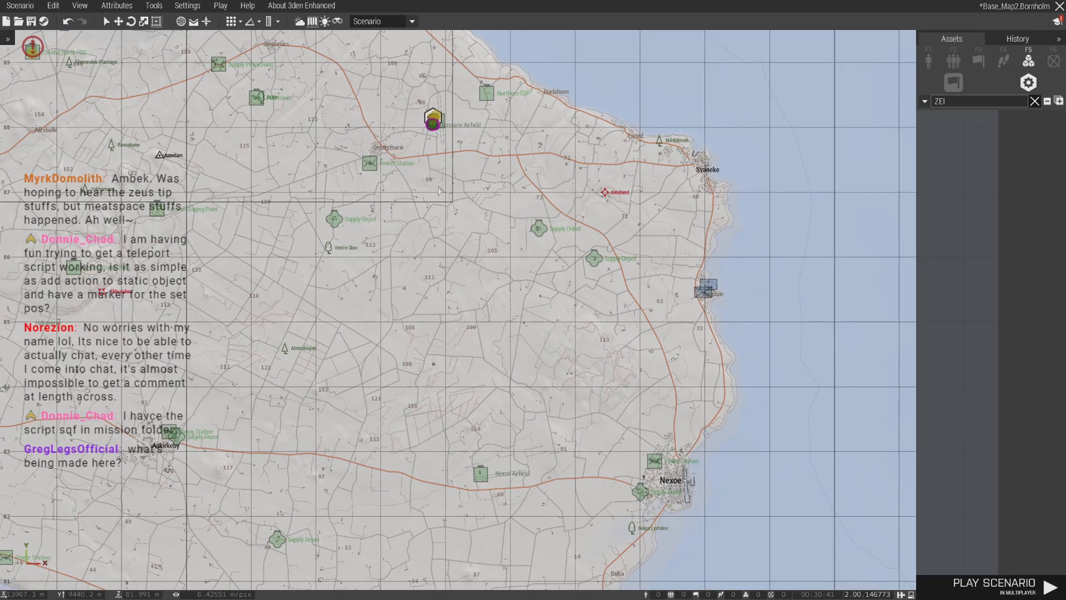
scroll(472, 260, up, 2)
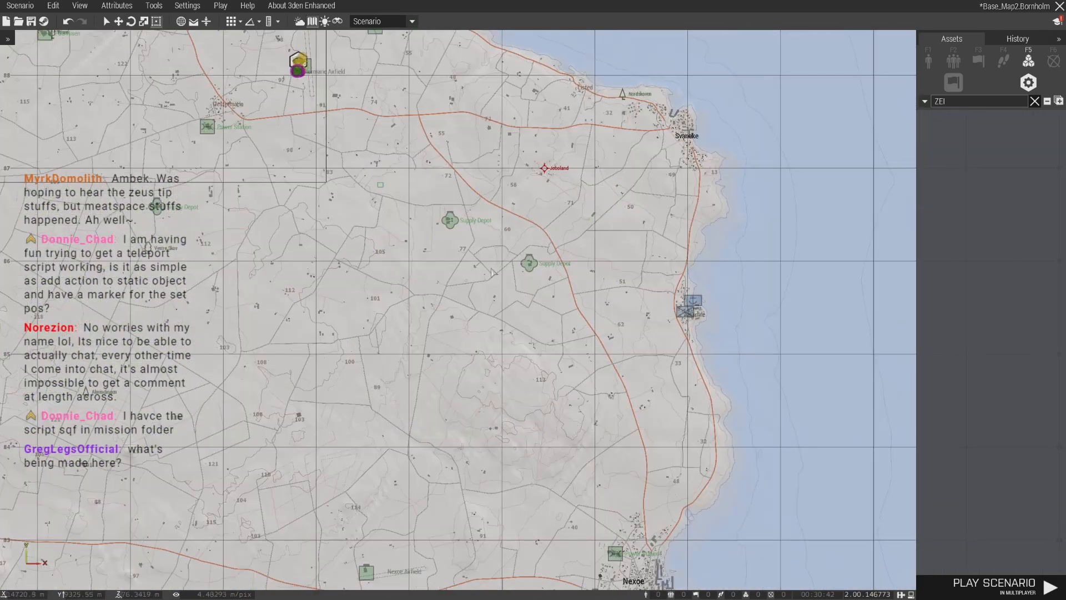
scroll(344, 269, down, 3)
right_drag(344, 269, 515, 309)
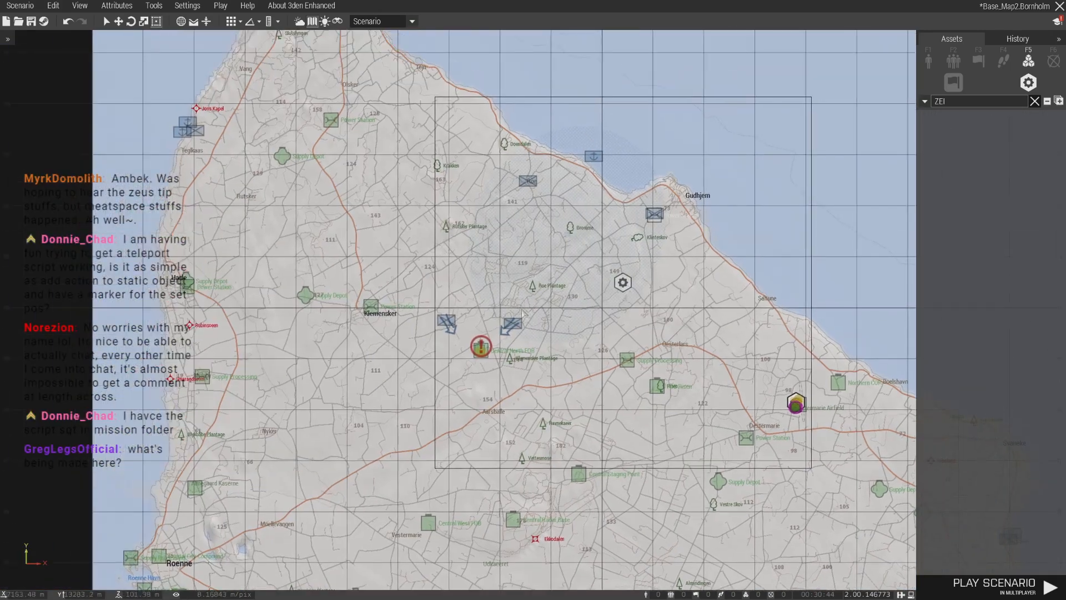
scroll(204, 76, up, 1)
drag(202, 61, 417, 260)
scroll(294, 153, down, 1)
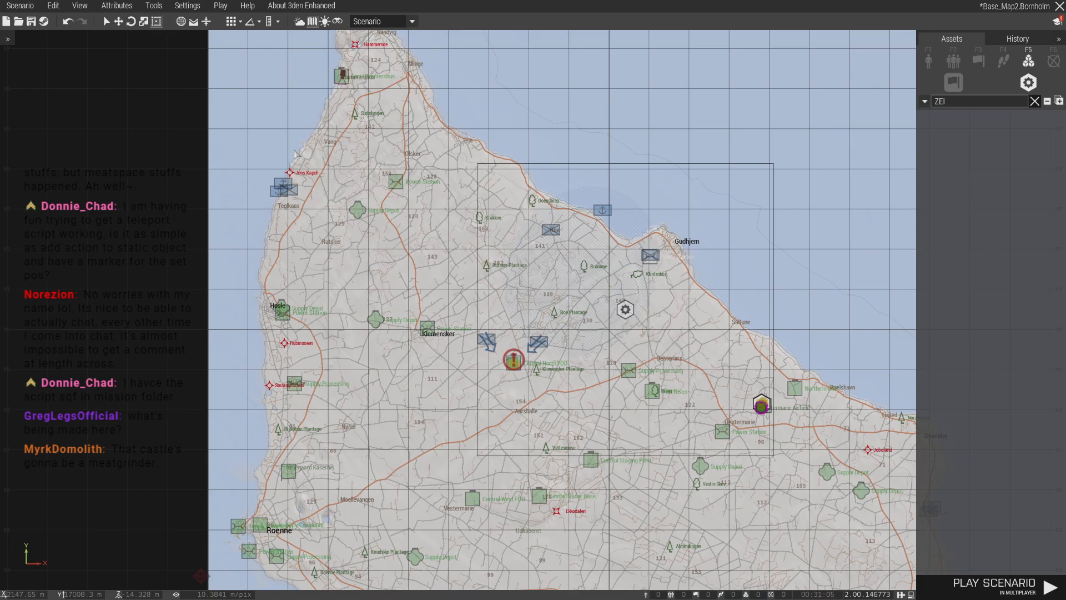
scroll(680, 279, up, 4)
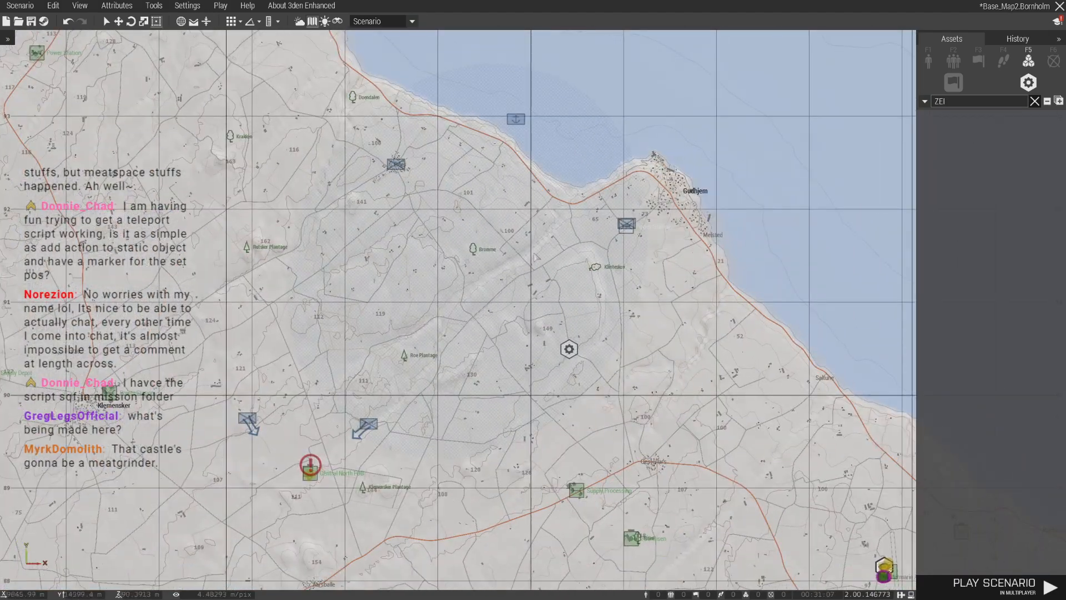
scroll(438, 305, up, 6)
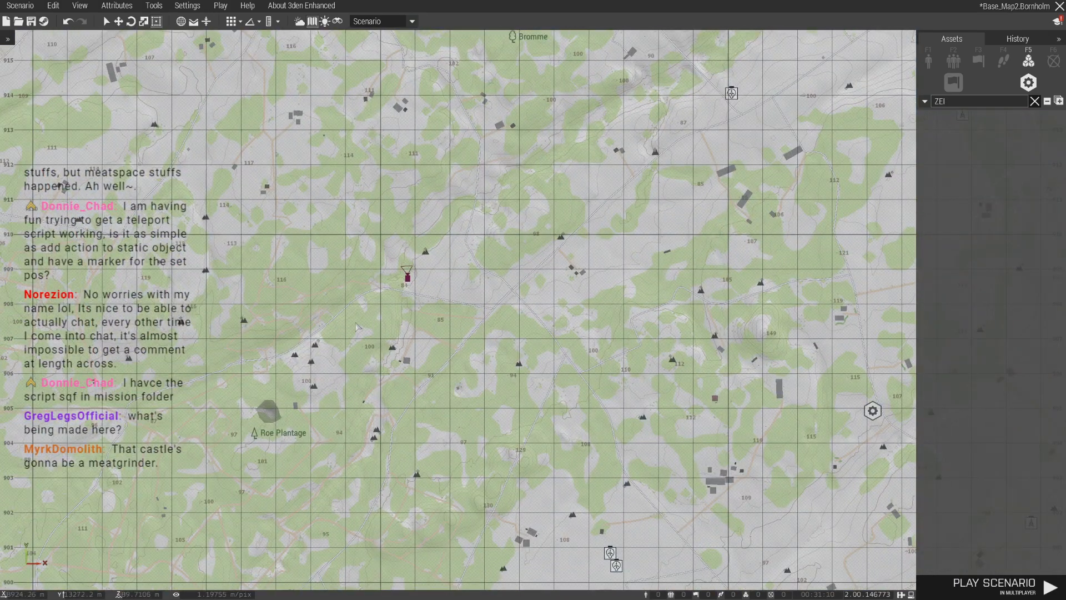
- Examine the northeastern approach to the Central North FOB in 3D and the surrounding front on the map
key(m)
scroll(445, 356, down, 8)
right_drag(356, 327, 601, 354)
scroll(451, 388, down, 5)
scroll(451, 389, up, 12)
scroll(529, 393, up, 10)
key(q)
key(m)
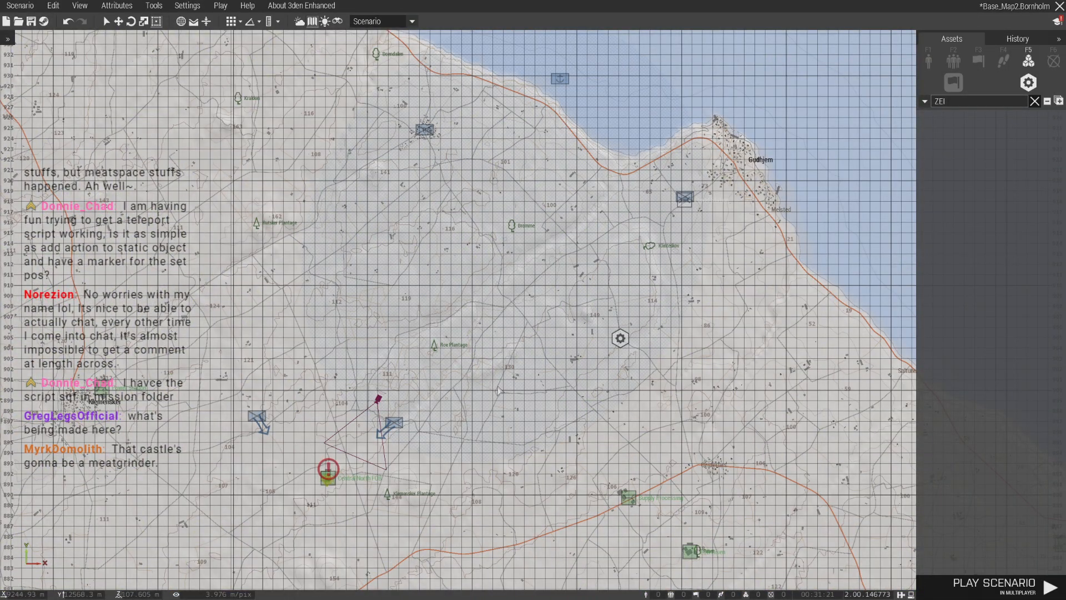
right_drag(338, 474, 396, 409)
scroll(396, 409, up, 5)
scroll(398, 407, down, 3)
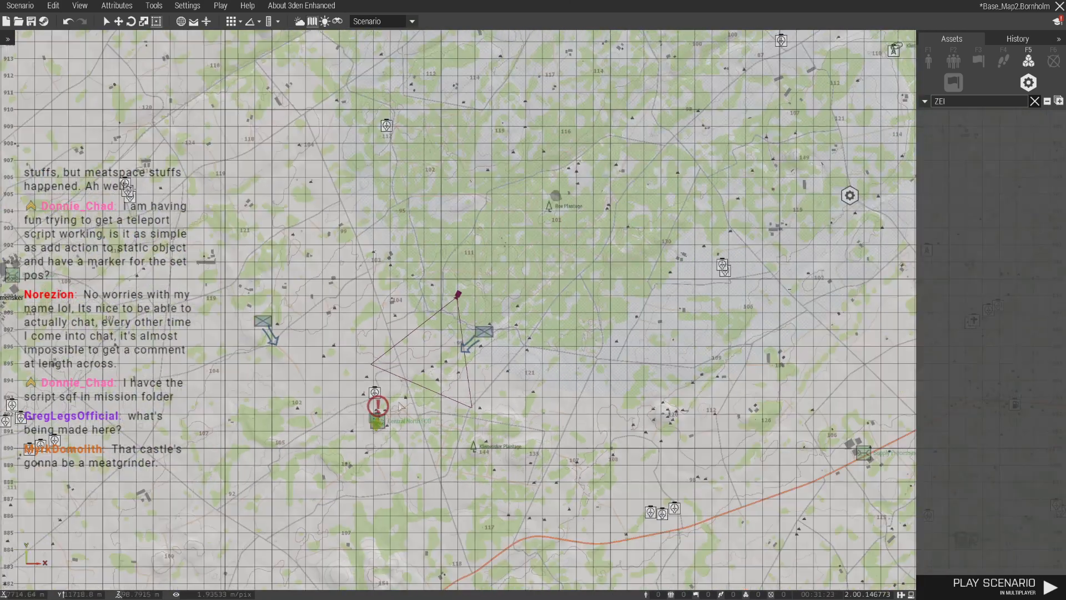
scroll(399, 406, down, 4)
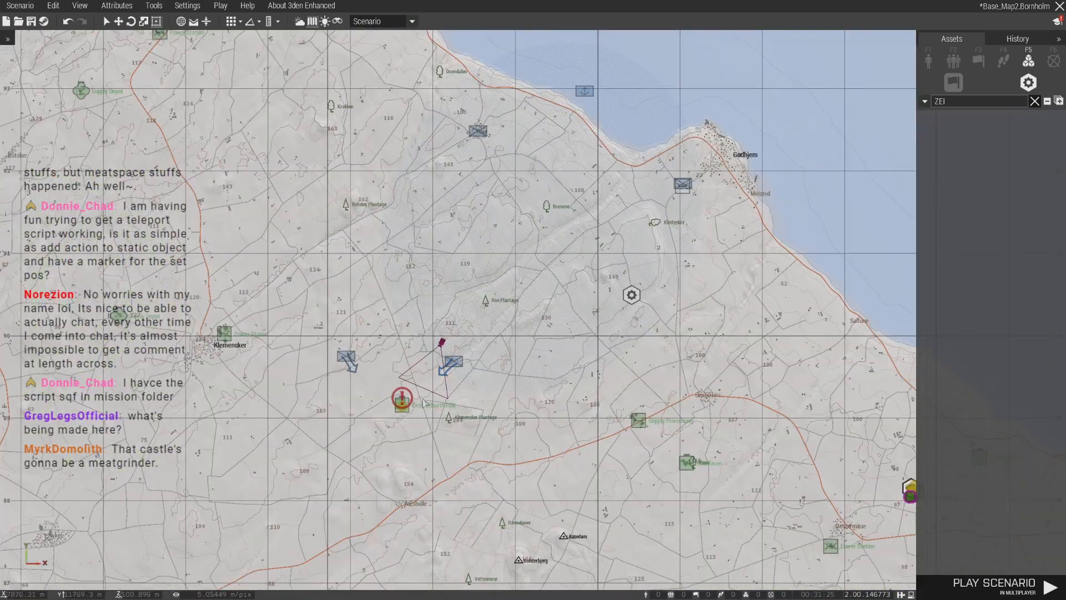
scroll(423, 403, down, 1)
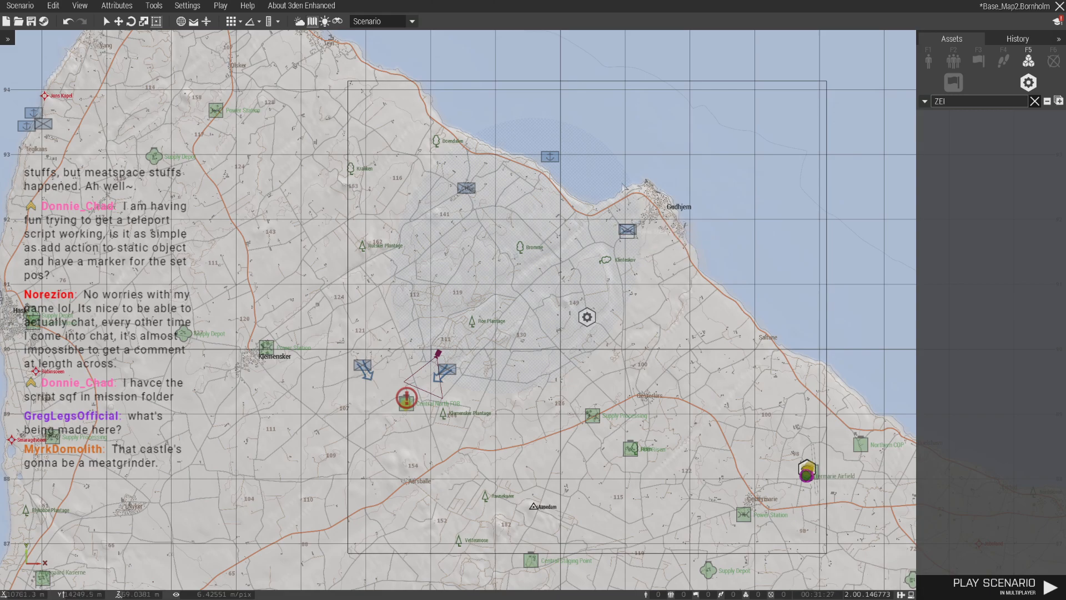
- Examine the village and farmland around the northern BLUFOR infantry marker, west of Gudhjem, on the map and in 3D
scroll(463, 245, up, 2)
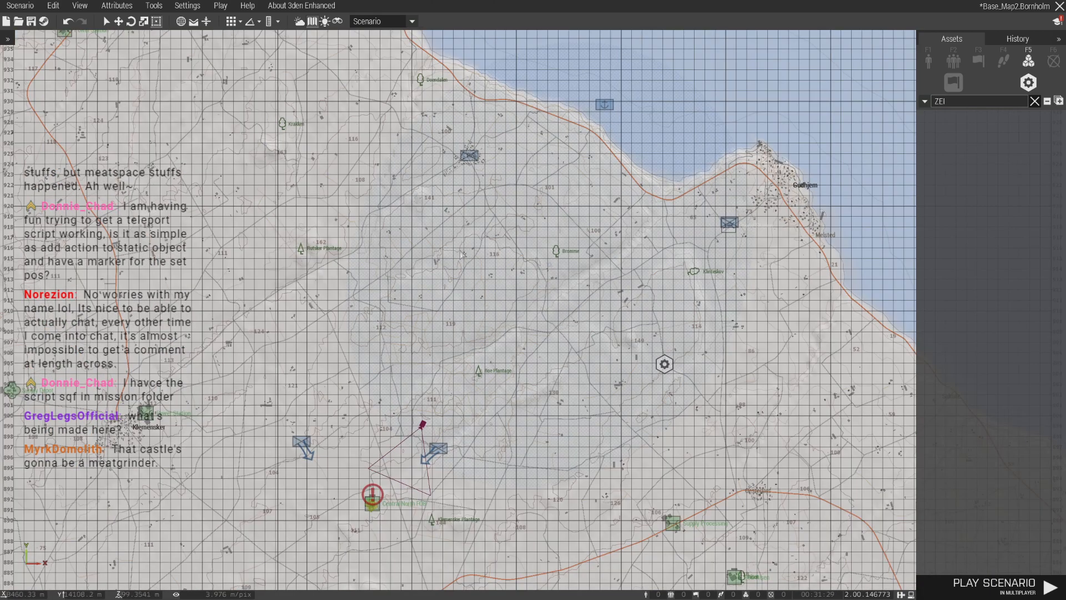
right_drag(461, 254, 503, 347)
scroll(515, 247, up, 2)
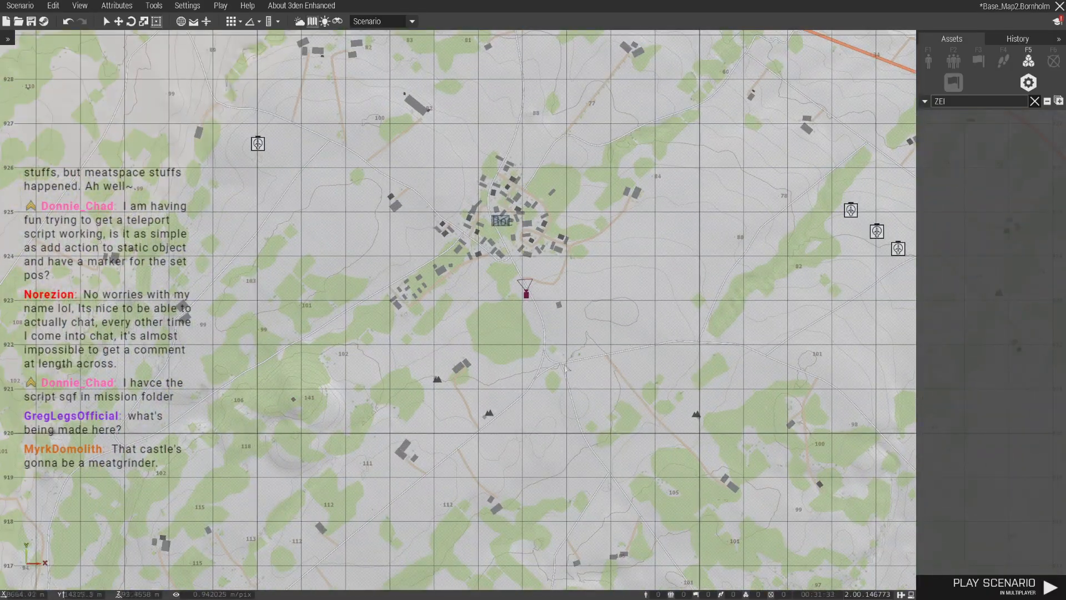
key(m)
key(w)
right_drag(527, 294, 224, 228)
key(w)
key(m)
scroll(555, 334, up, 5)
key(m)
right_drag(604, 340, 679, 315)
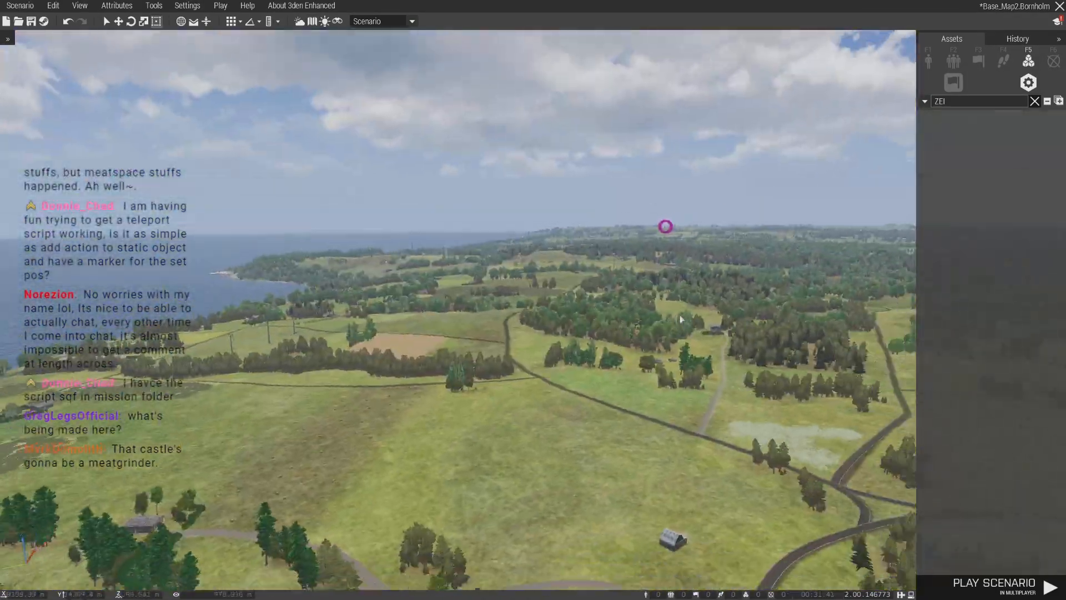
key(w)
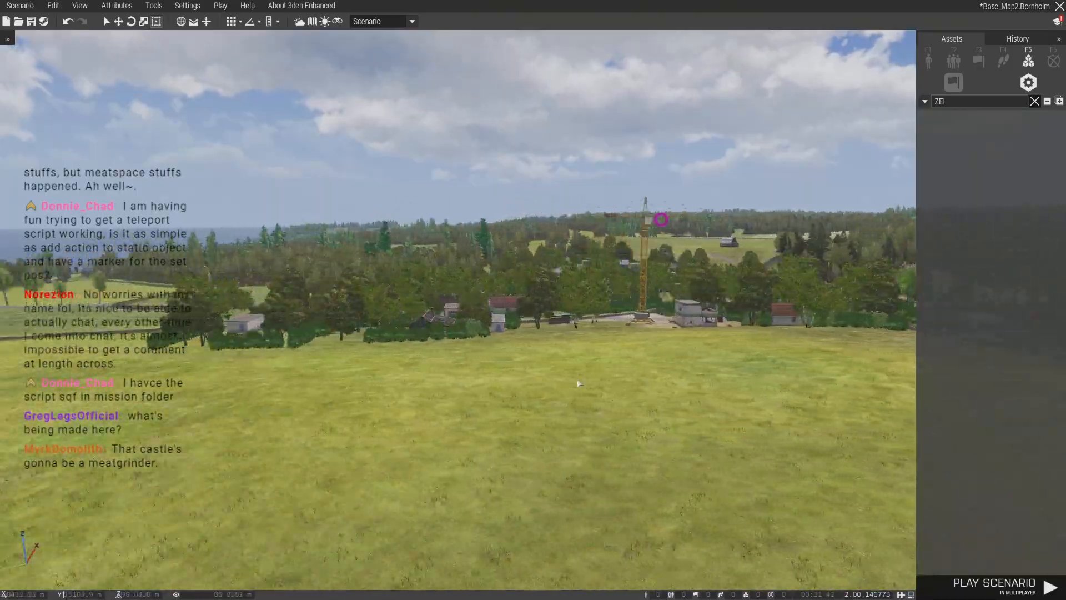
key(s)
right_drag(578, 383, 515, 383)
key(w)
- Save the scenario
key(m)
scroll(515, 385, down, 5)
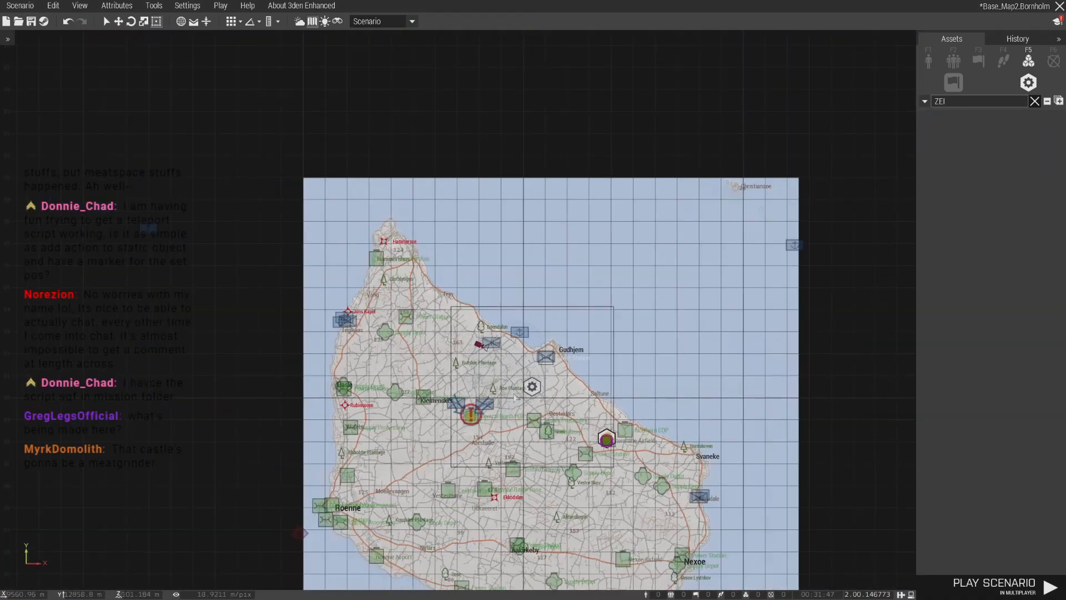
click(9, 8)
click(23, 52)
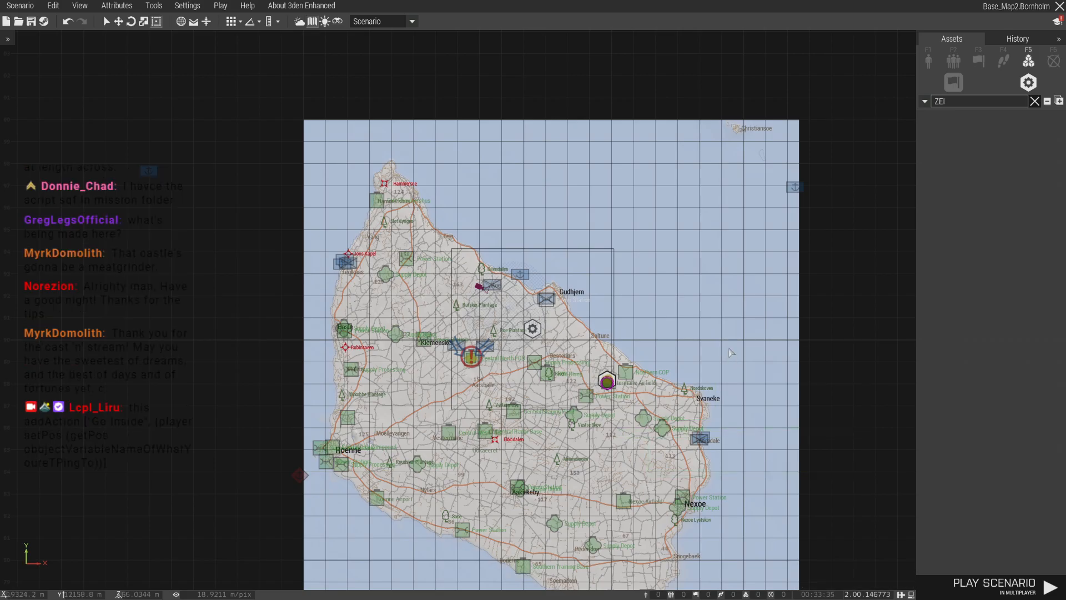
- Check Oestermarie Airfield on the map and in 3D, and the Central North FOB on the map
scroll(591, 369, up, 5)
scroll(717, 477, up, 2)
scroll(691, 451, down, 2)
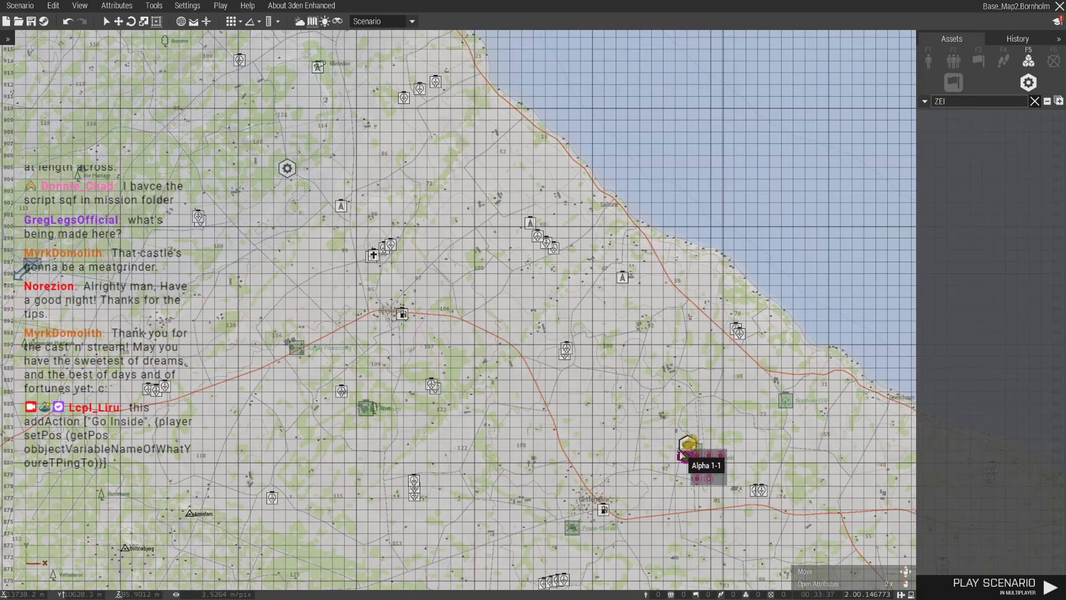
key(m)
right_drag(690, 448, 496, 426)
key(d)
key(s)
key(m)
scroll(489, 413, down, 2)
right_drag(421, 375, 481, 368)
scroll(478, 372, up, 2)
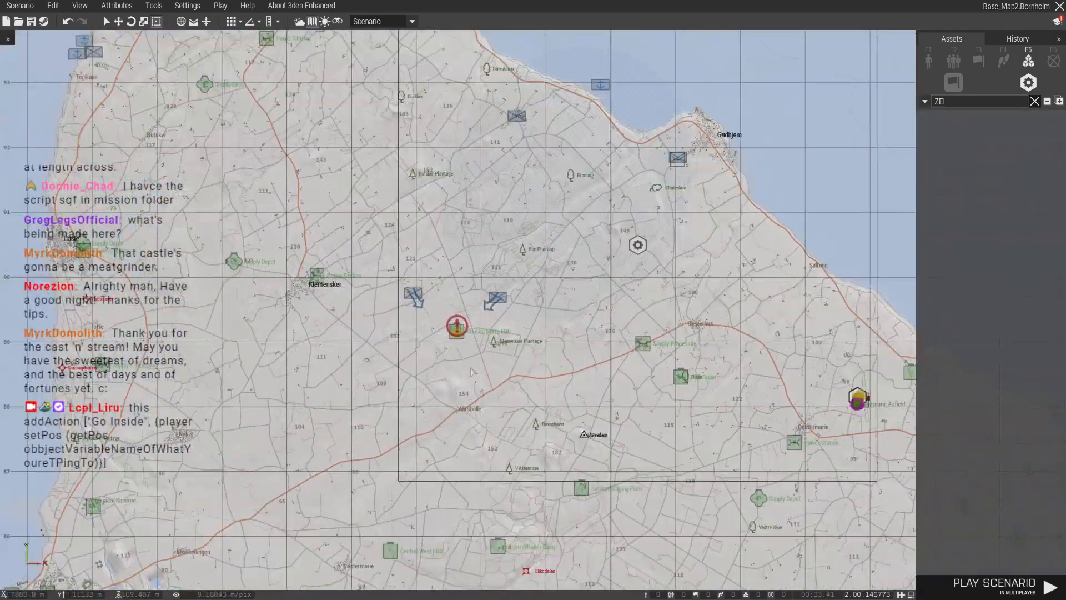
- Search the props for "flag" while viewing the airfield's hangar and parked helicopters in 3D
key(m)
drag(962, 106, 889, 112)
key(BackSpace)
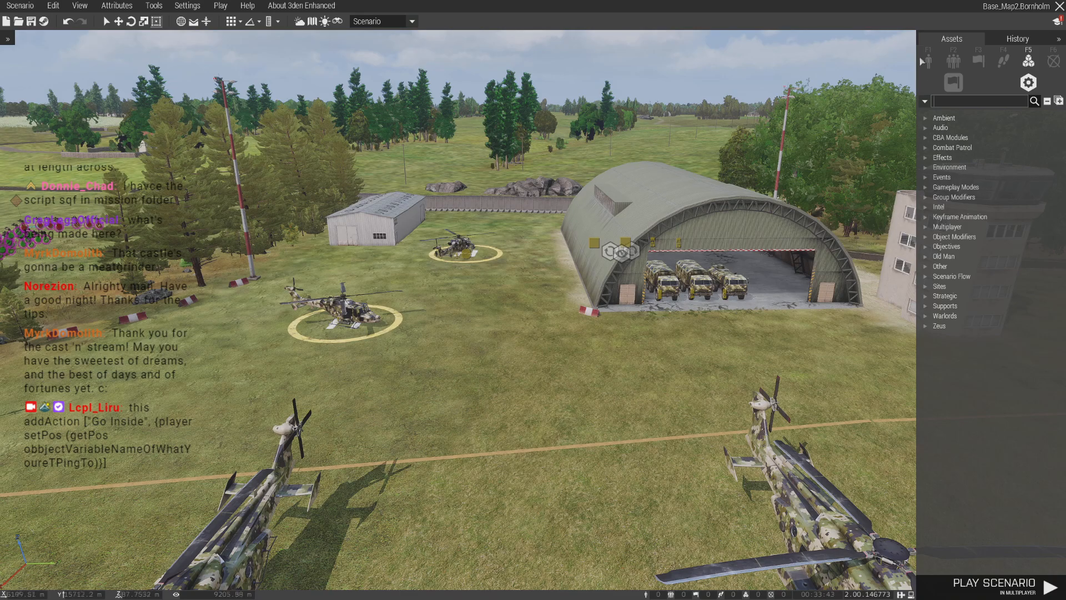
click(928, 58)
right_drag(911, 69, 935, 120)
key(w)
key(s)
click(1051, 83)
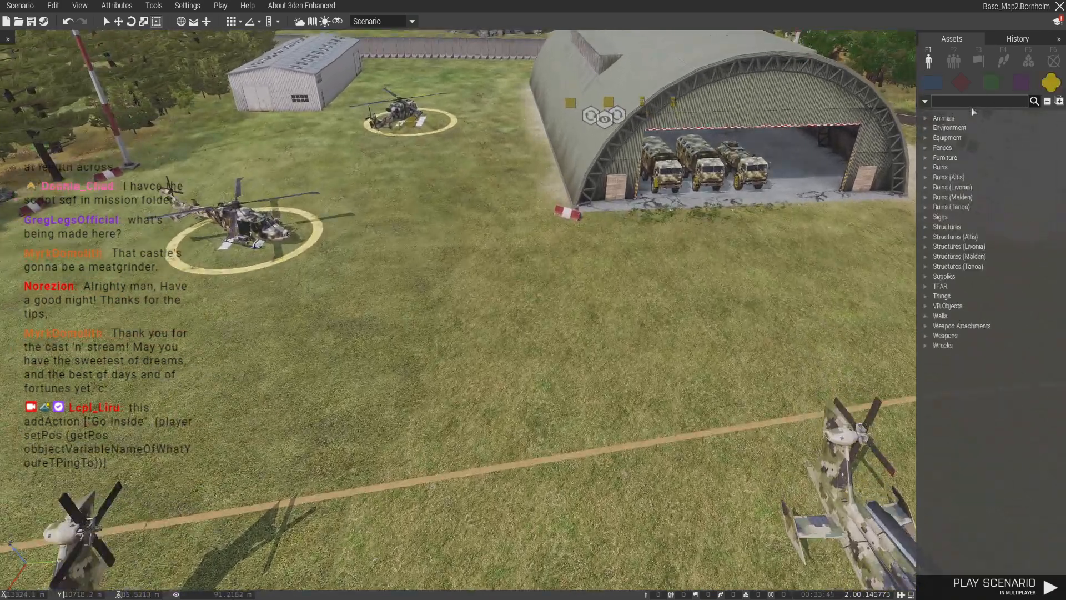
text(flag)
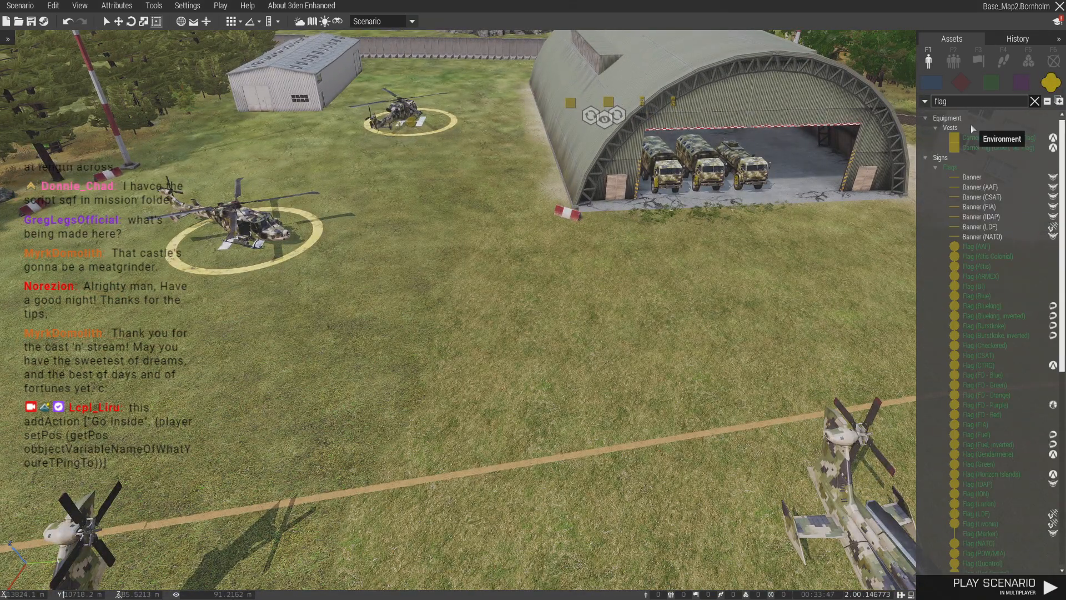
- Place a Flag (Blue) on the grass in front of the airfield hangar with the trucks
right_drag(794, 327, 743, 351)
key(d)
scroll(970, 365, down, 2)
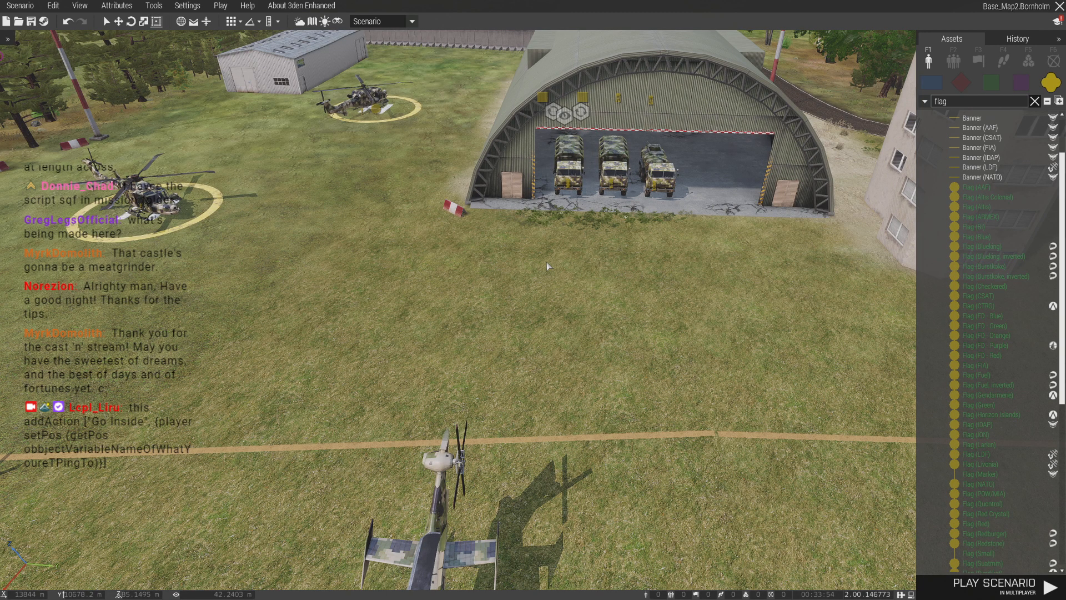
scroll(603, 318, up, 2)
right_drag(603, 315, 596, 313)
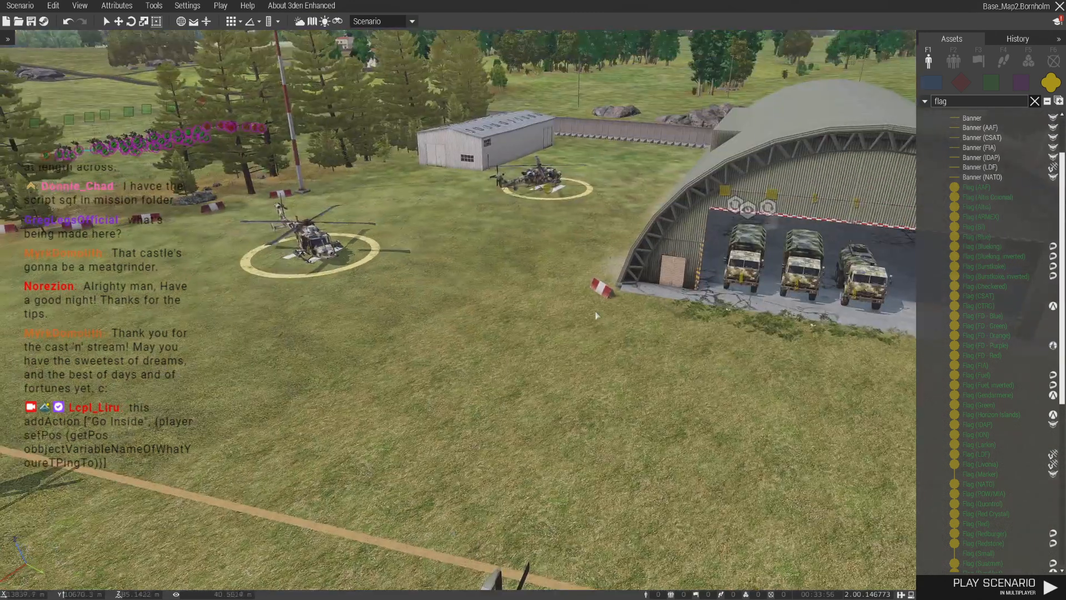
key(d)
key(z)
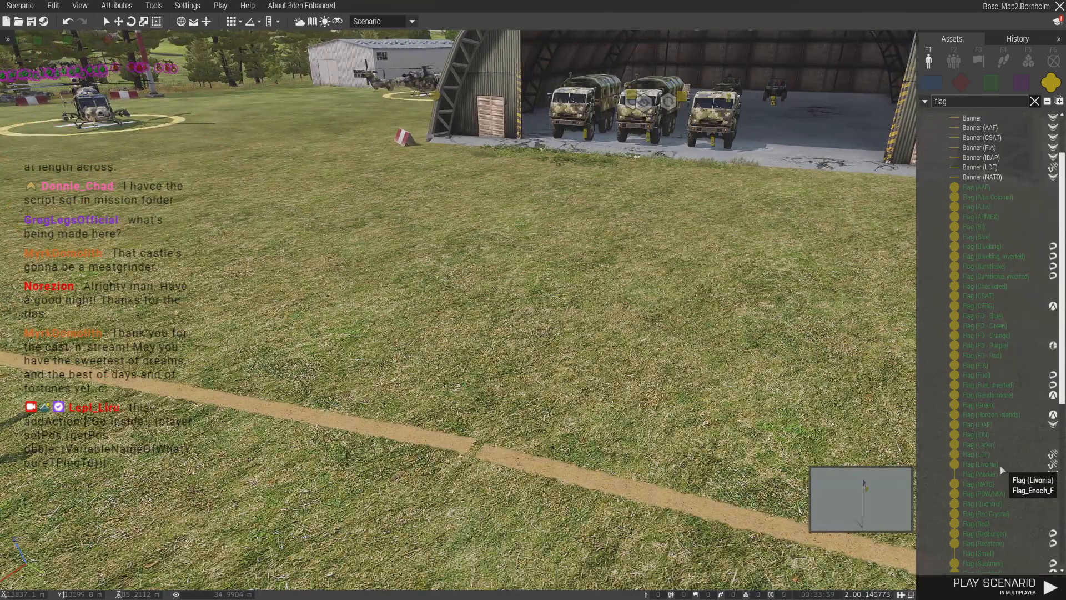
scroll(983, 454, up, 1)
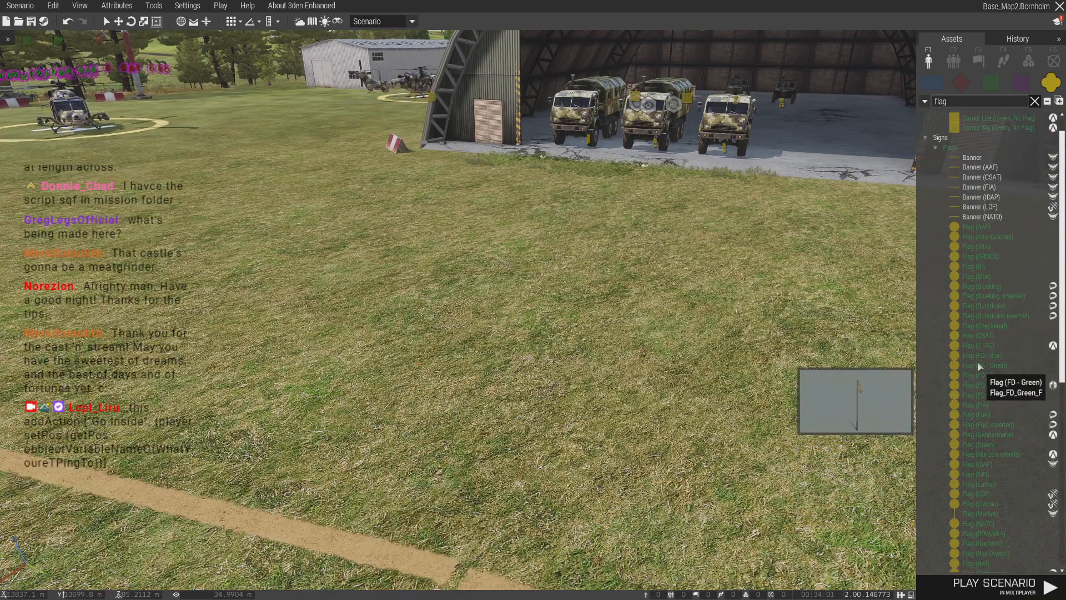
click(979, 276)
click(421, 348)
key(a)
- Add the copied addAction teleport code to the blue flag's init and label the action "Teleport to FOB"
double_click(549, 356)
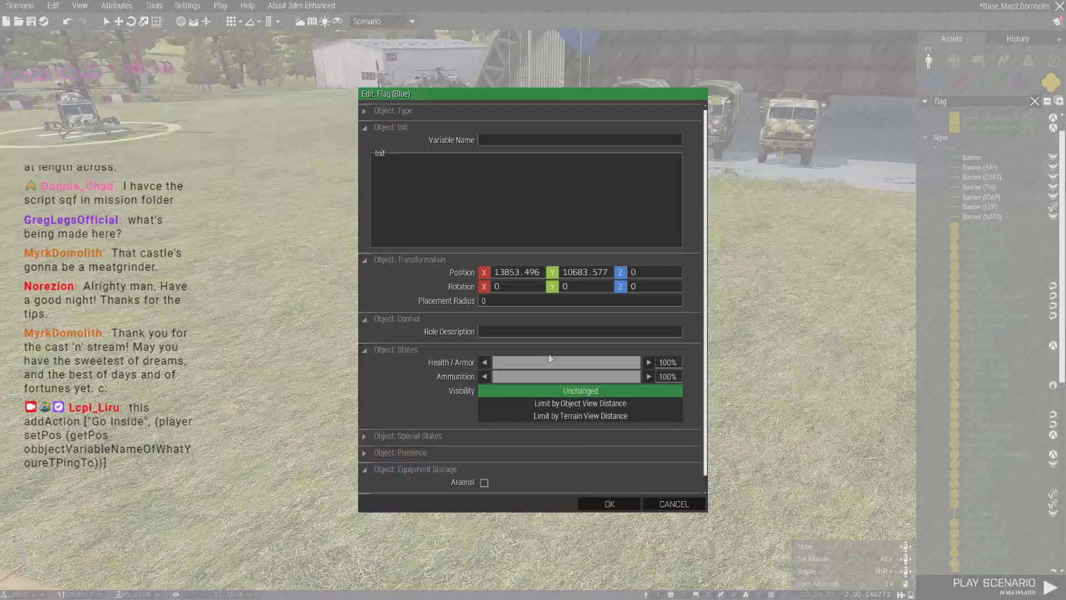
click(447, 169)
text(this addAction ["Go Inside", {player setPos (getPos obbjectVariableNameOfWhatYoureTPingTo)}])
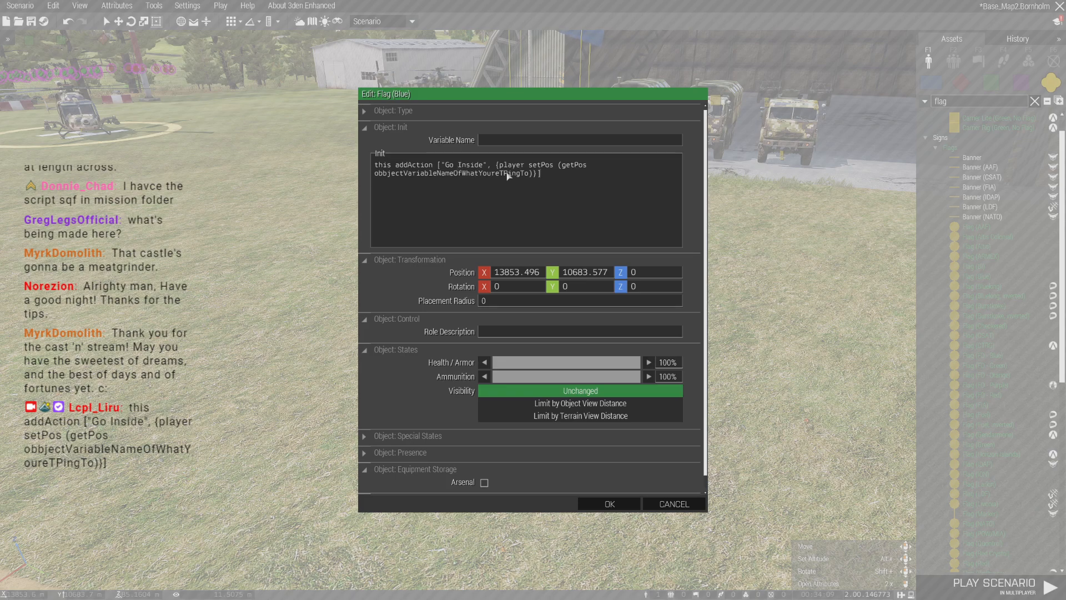
drag(484, 167, 447, 169)
text(Teleport to FOB)
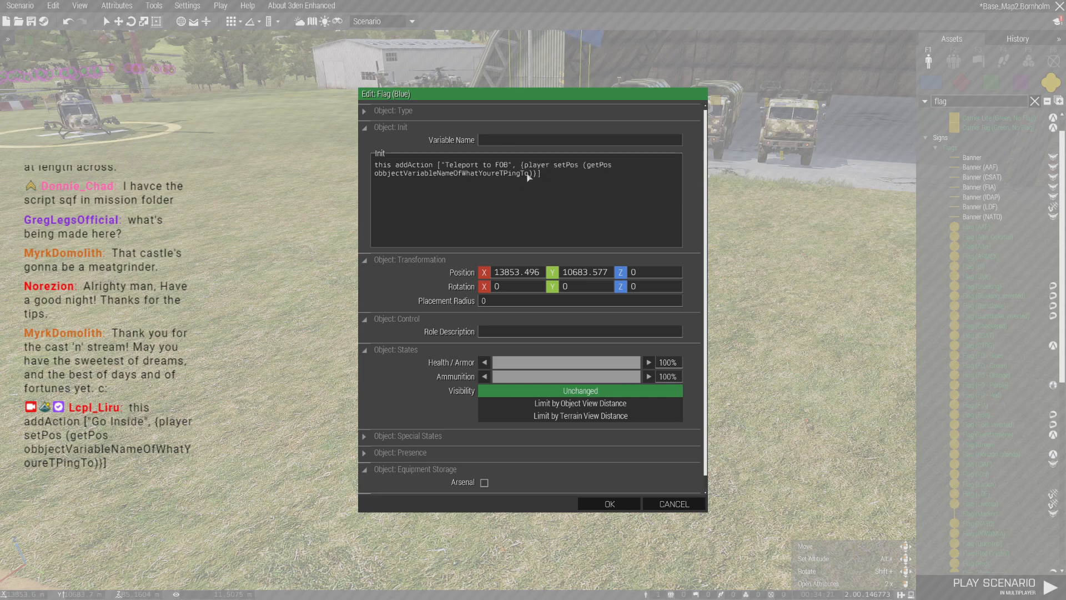
- Replace the placeholder destination object in the flag's teleport code with Bacon1 and apply the attributes
drag(528, 174, 376, 179)
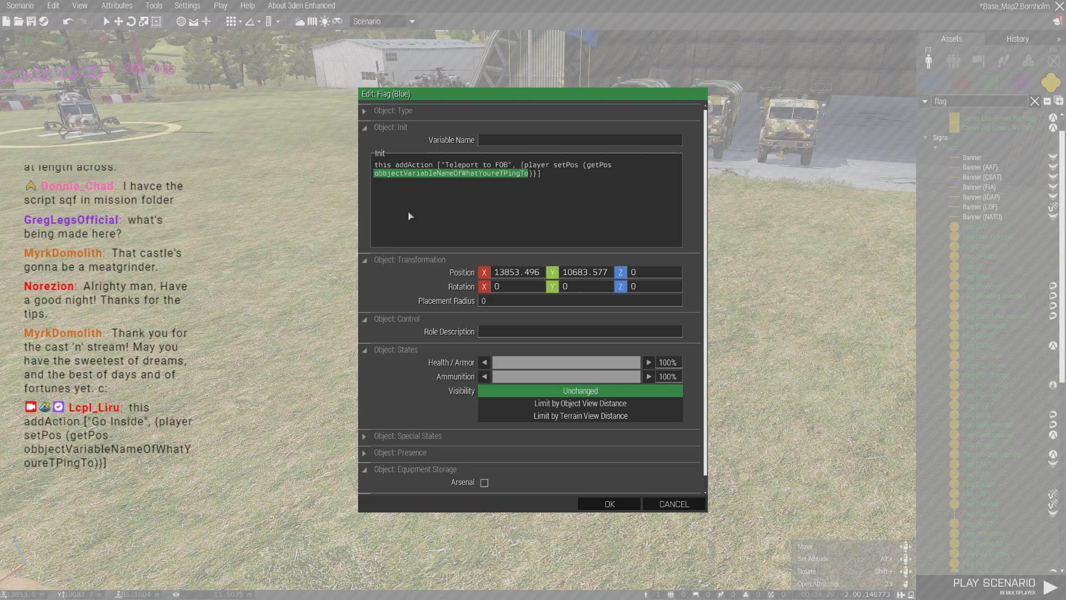
text(Beans)
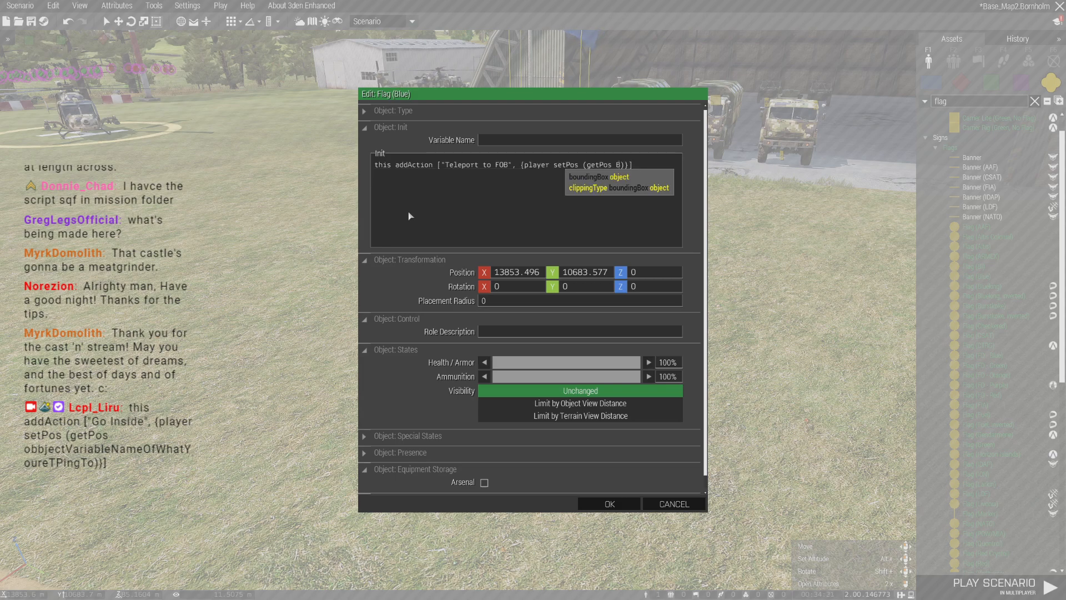
key(BackSpace)
key(BackSpace)
key(BackSpace)
text(aco)
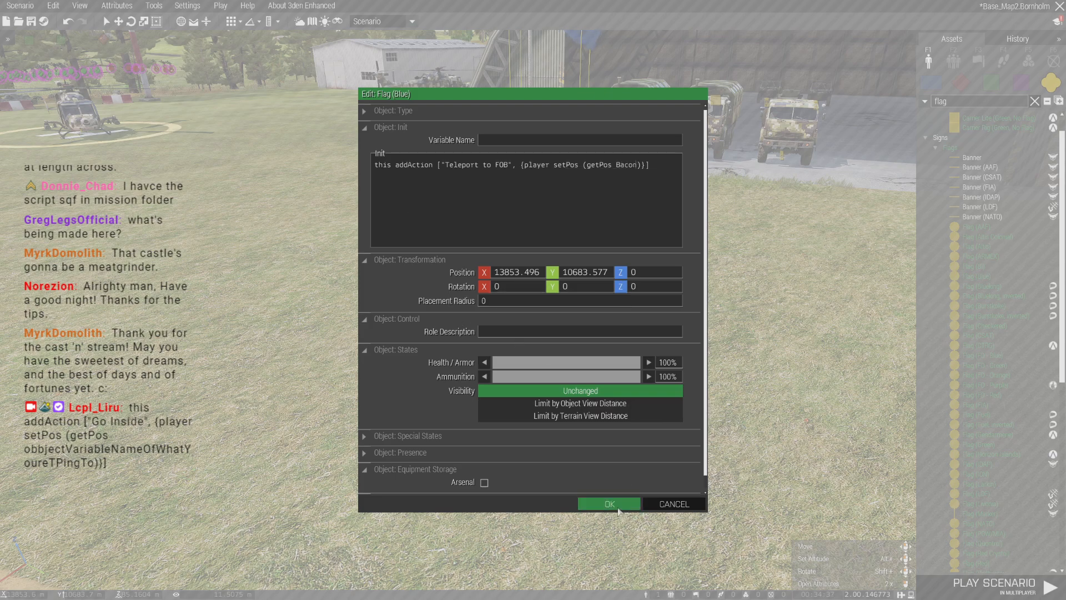
text(n1)
click(610, 504)
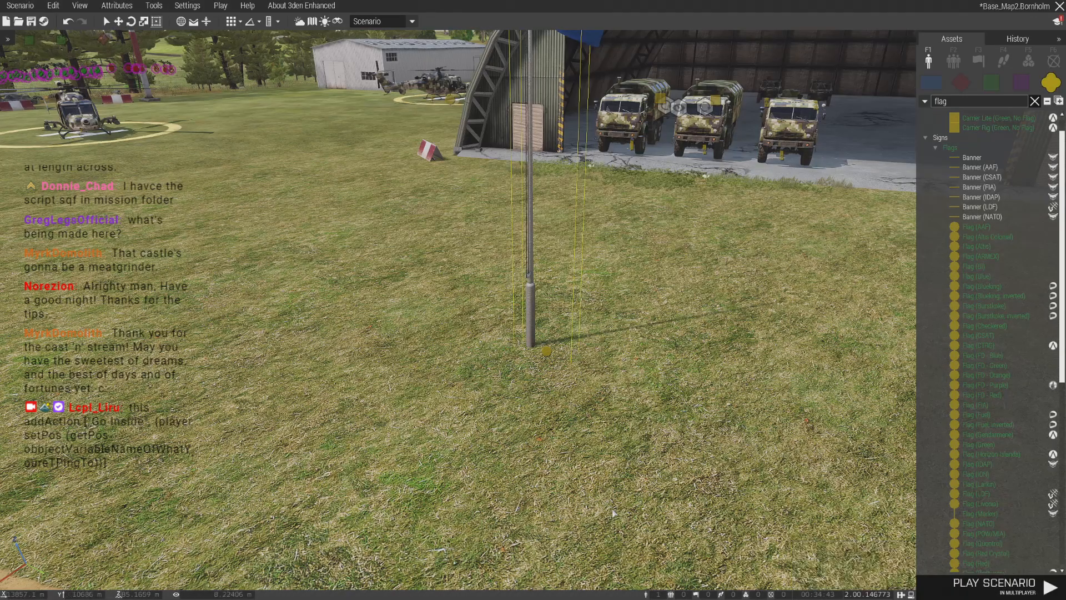
- Place a Tactical Bacon beside the airfield flag and turn off Show Model for it
text(d)
text(tac)
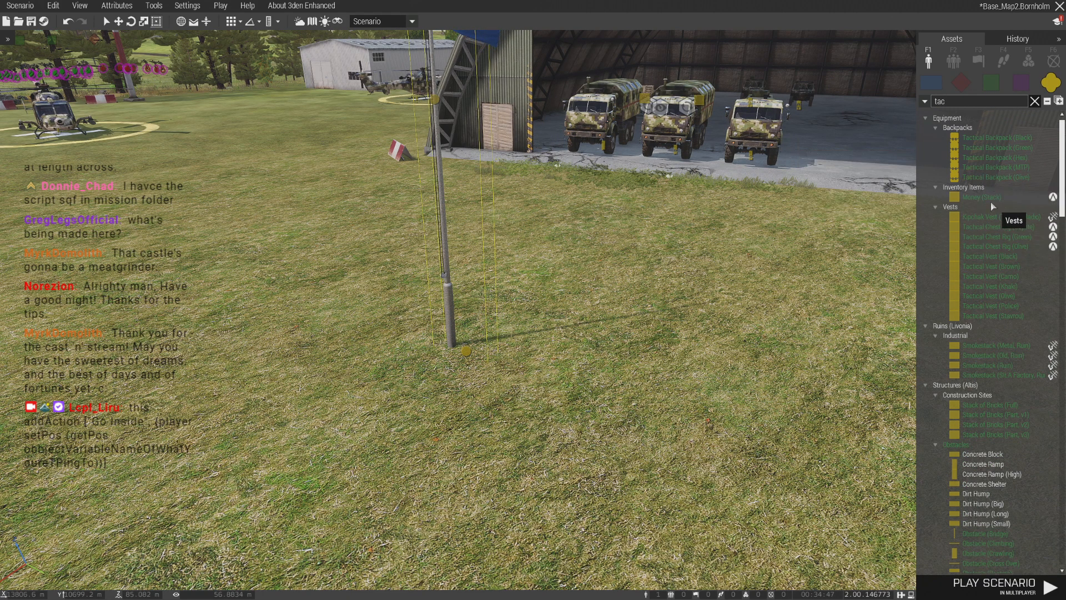
text(tic)
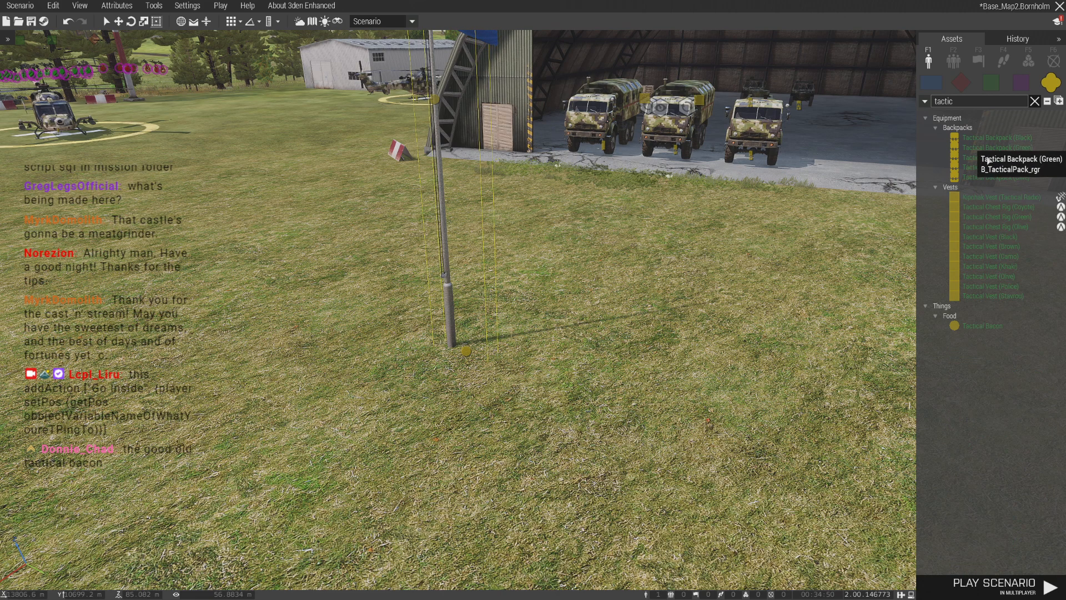
click(986, 326)
scroll(456, 395, down, 1)
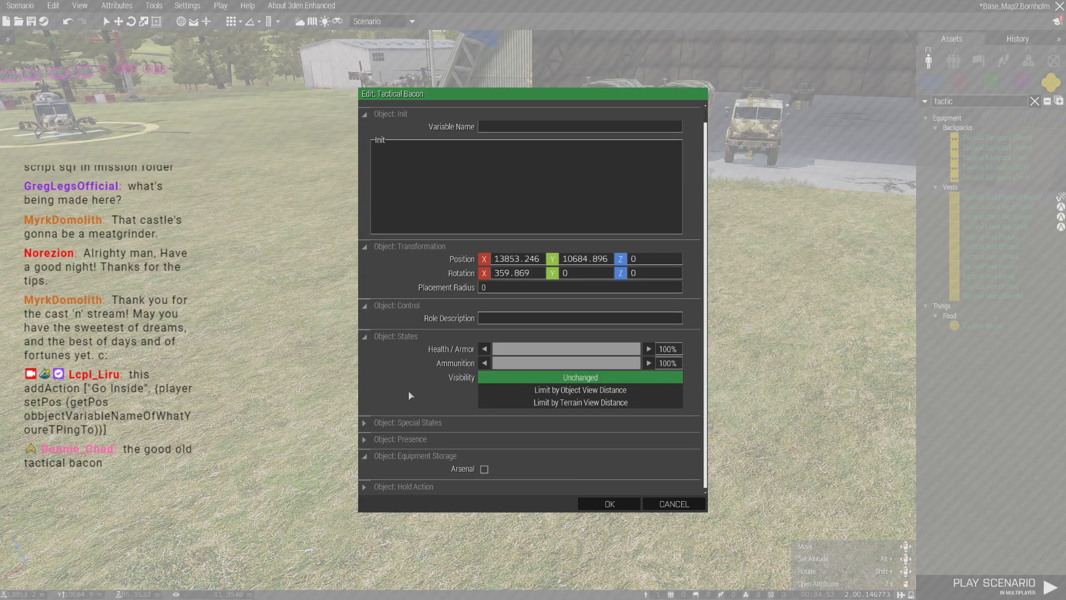
click(416, 428)
scroll(417, 428, down, 5)
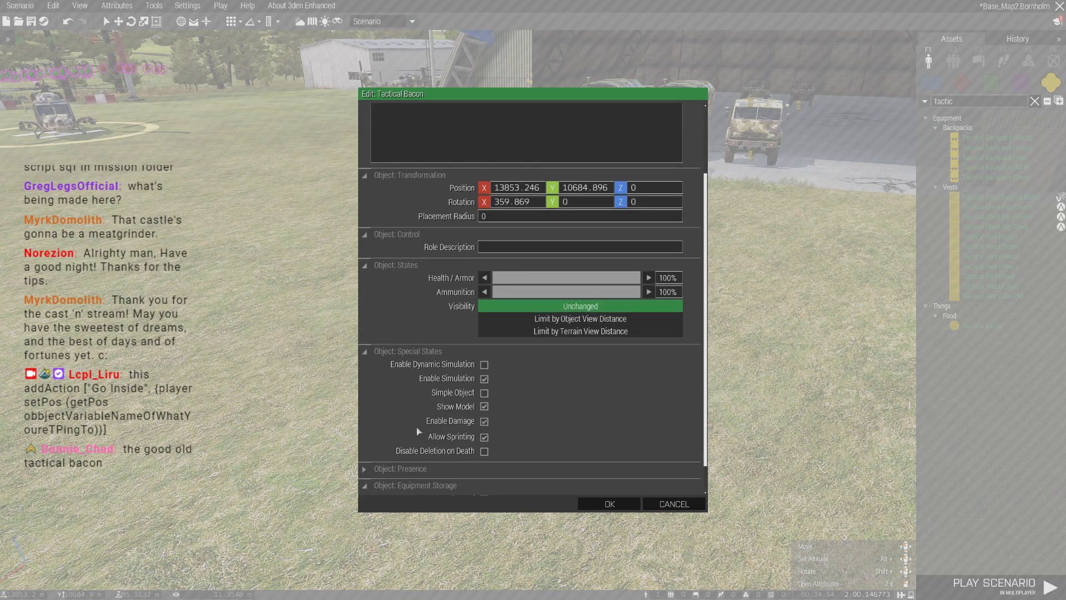
click(485, 408)
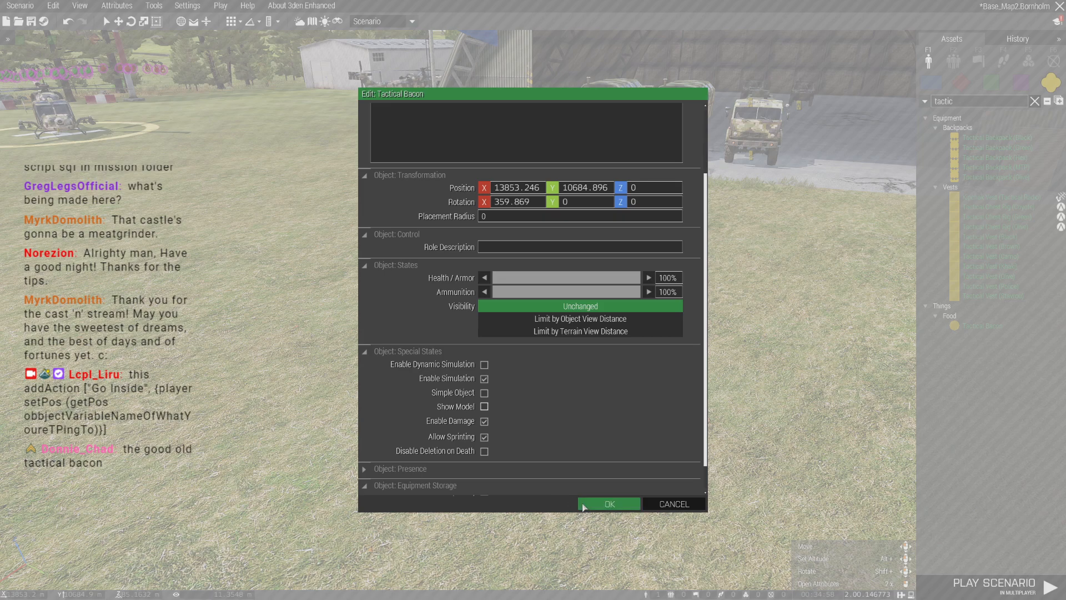
click(609, 504)
- Raise the Tactical Bacon about 1.4 m above the ground beside the flag and give it a Bacon variable name
alt+drag(571, 336, 569, 341)
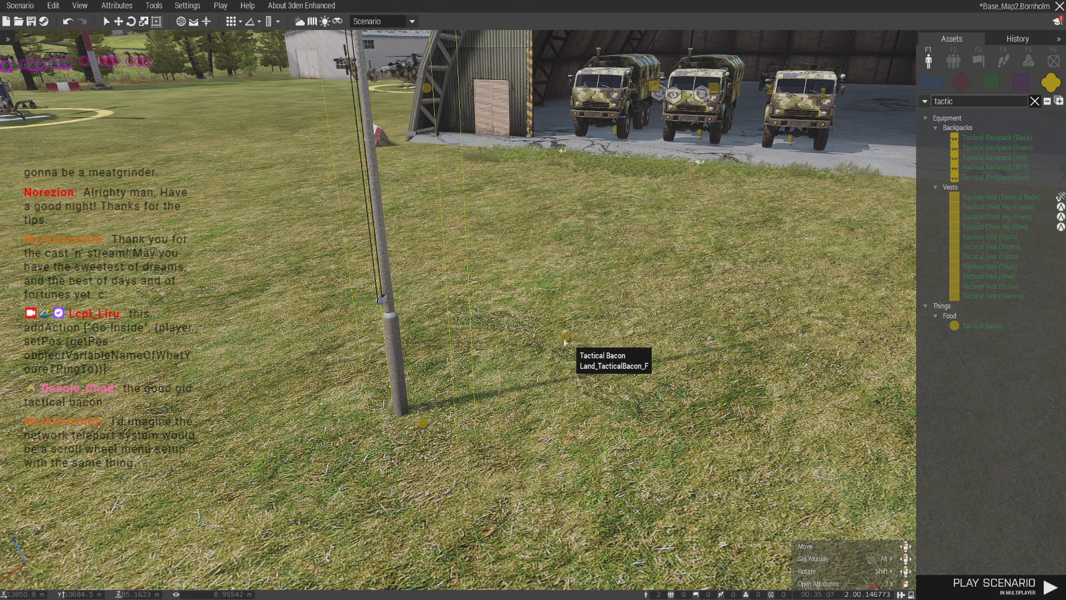
double_click(565, 340)
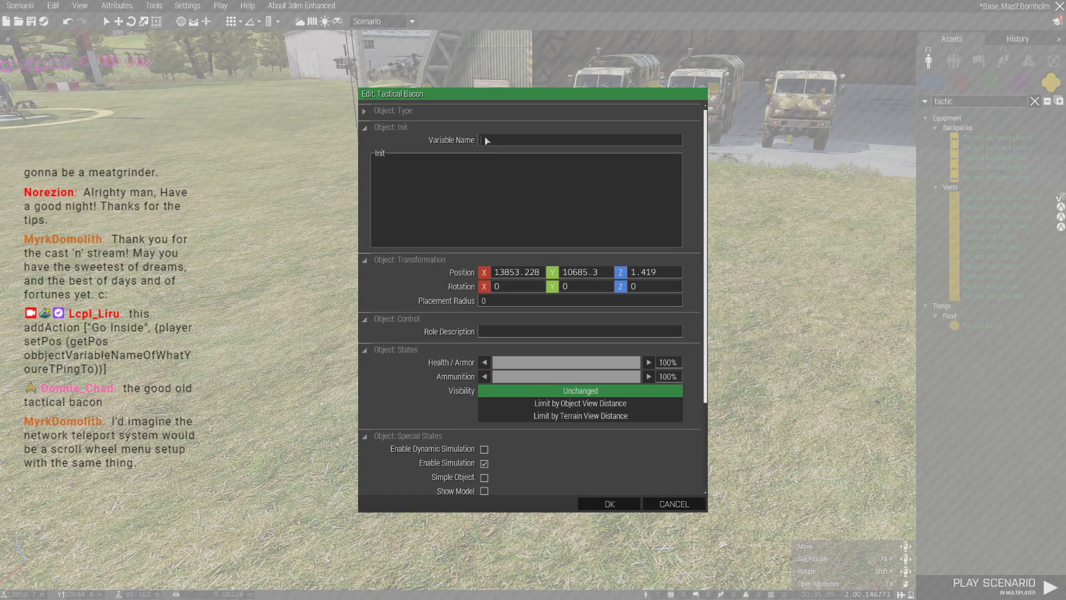
text(Bacon2)
click(613, 504)
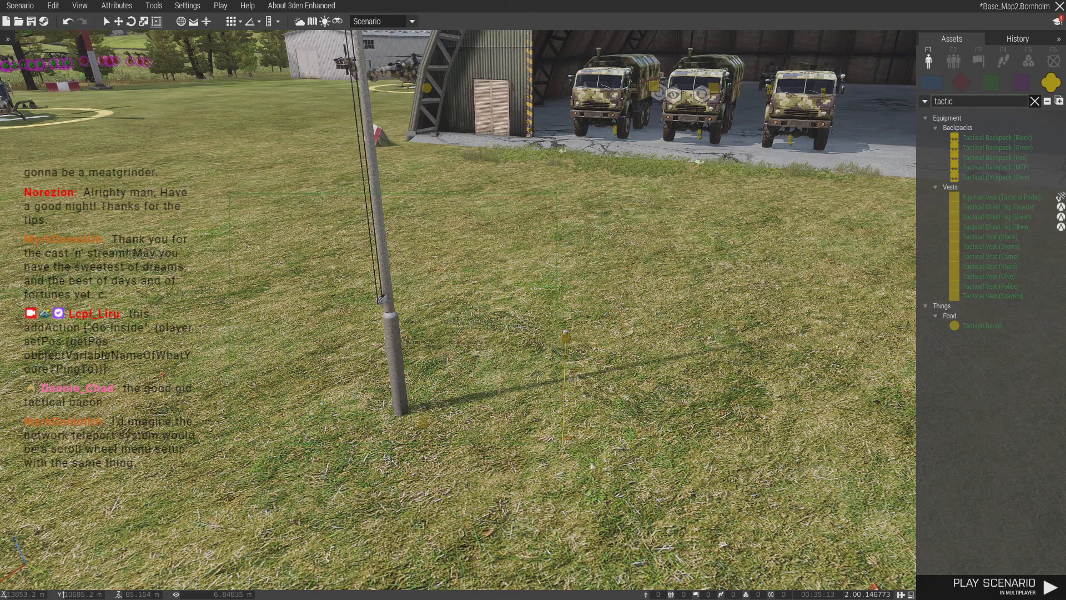
- Copy the blue flag and the Tactical Bacon to open ground inside the Central North FOB
key(m)
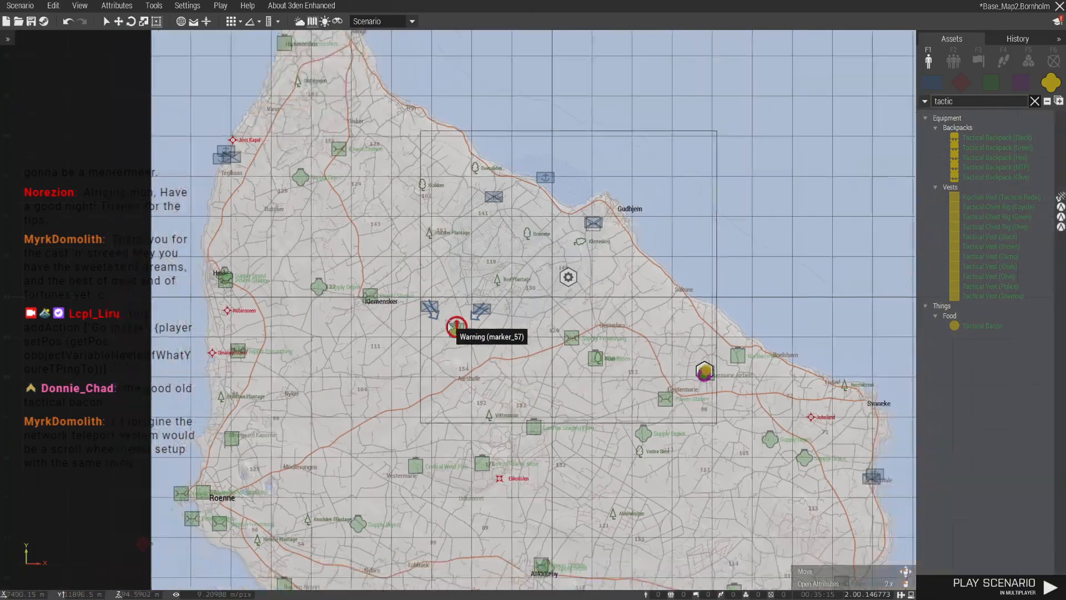
scroll(491, 349, up, 2)
key(m)
key(a)
key(w)
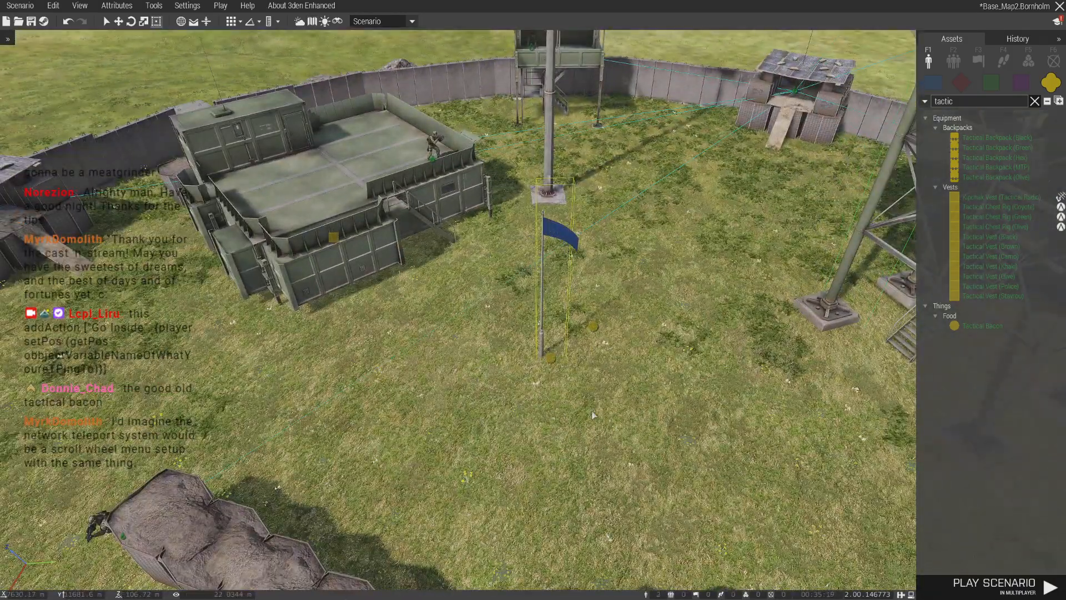
- Set the variable name of the FOB's Tactical Bacon to Bacon1
double_click(595, 333)
drag(503, 141, 539, 151)
text(1)
click(616, 507)
- Set the FOB flag's teleport destination to Bacon2 and its action label to "Teleport to Airbase"
right_drag(615, 508, 853, 235)
key(s)
scroll(546, 338, up, 5)
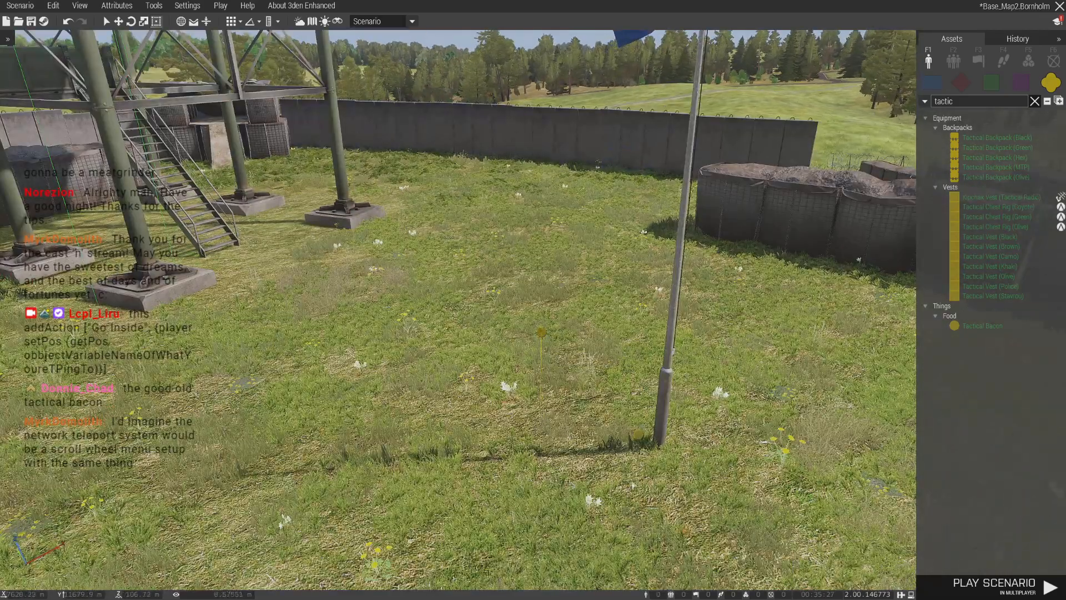
double_click(637, 436)
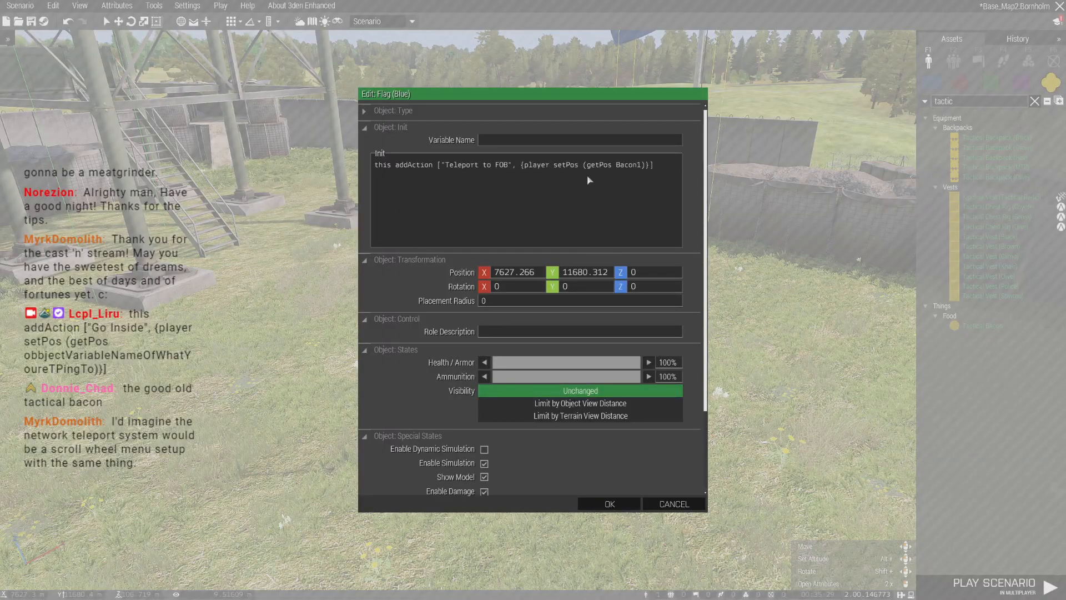
text(2)
double_click(498, 169)
text(Airbase)
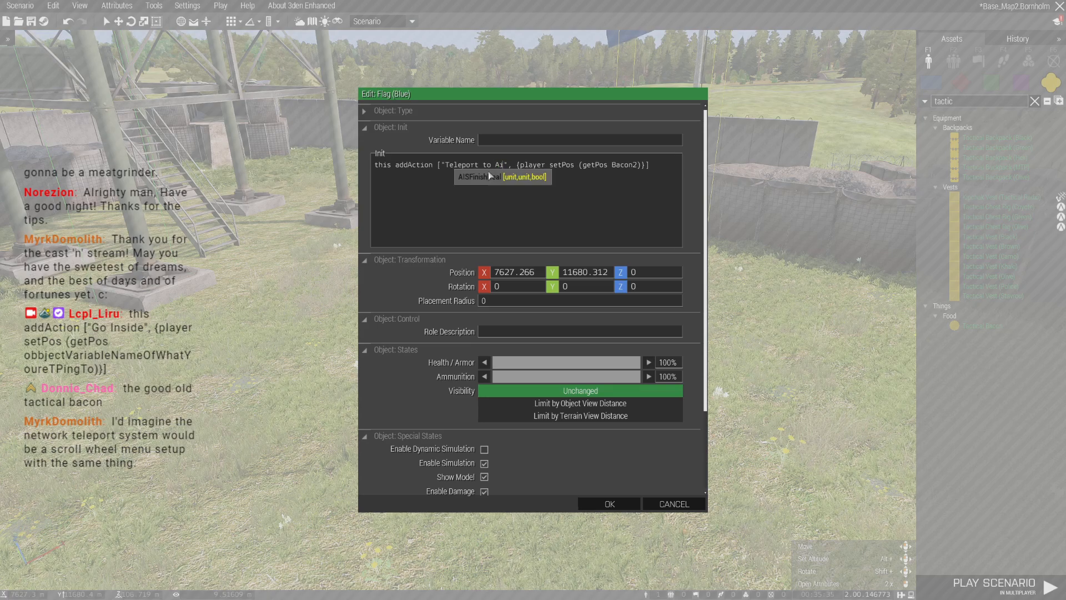
click(628, 504)
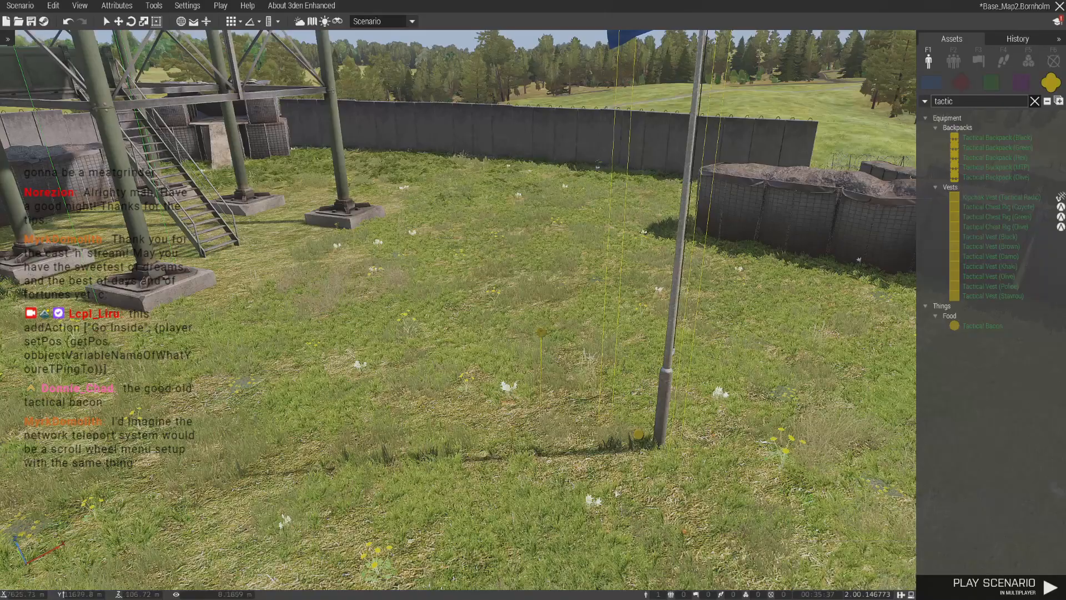
- Launch the scenario in multiplayer, take the Independent Ground Command role and spawn at the Staging Point
click(221, 6)
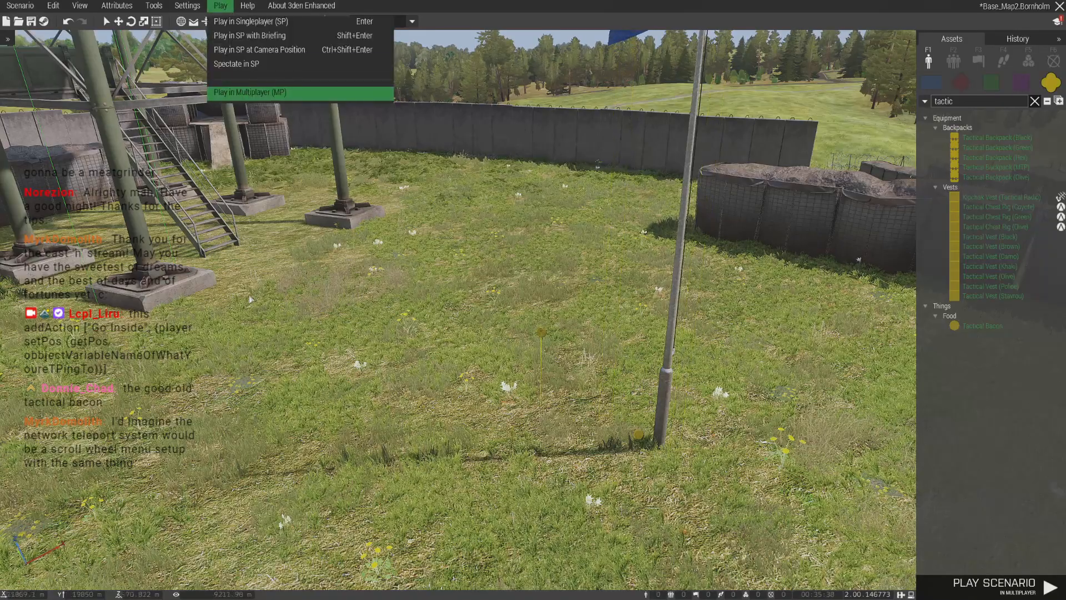
click(250, 93)
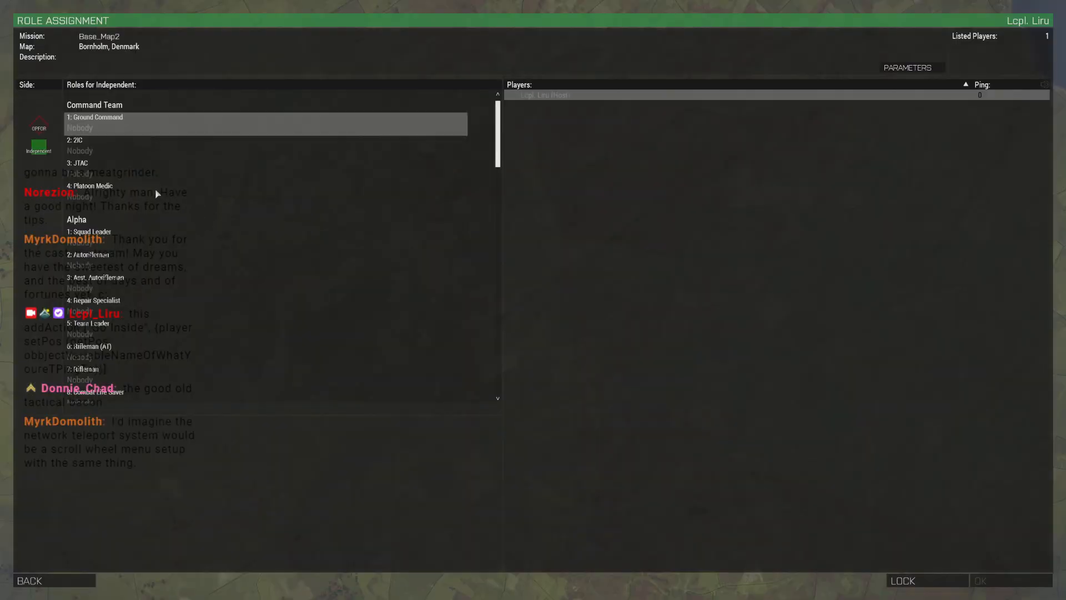
click(111, 132)
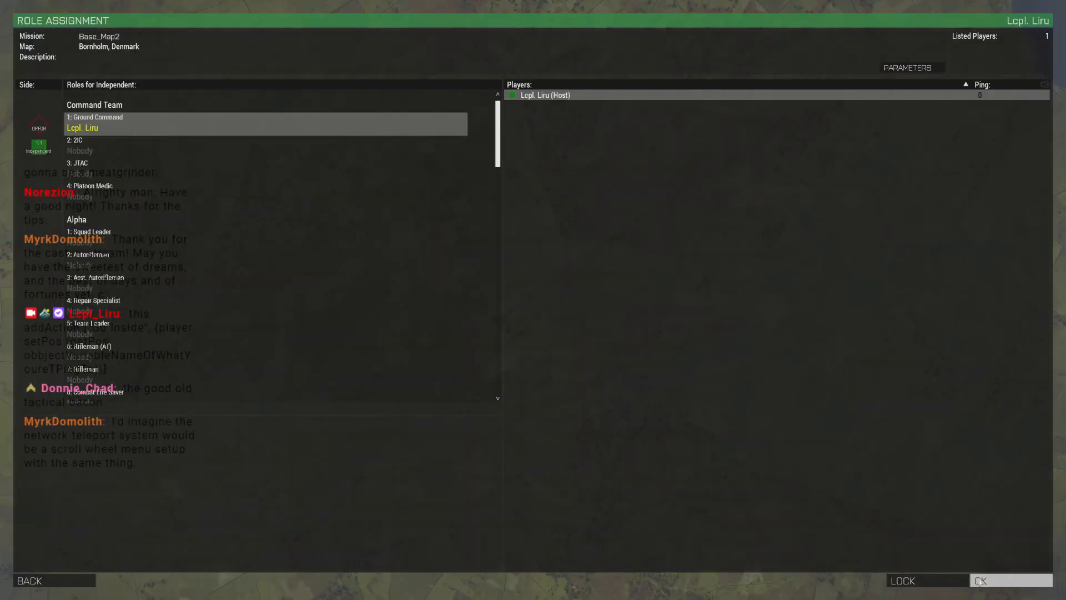
click(1011, 581)
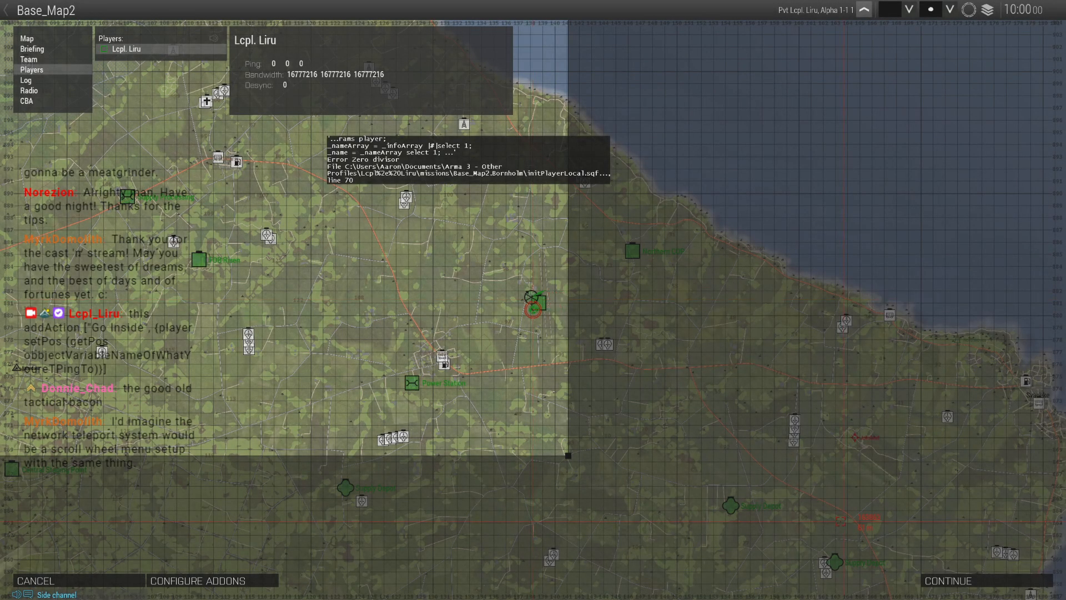
click(939, 581)
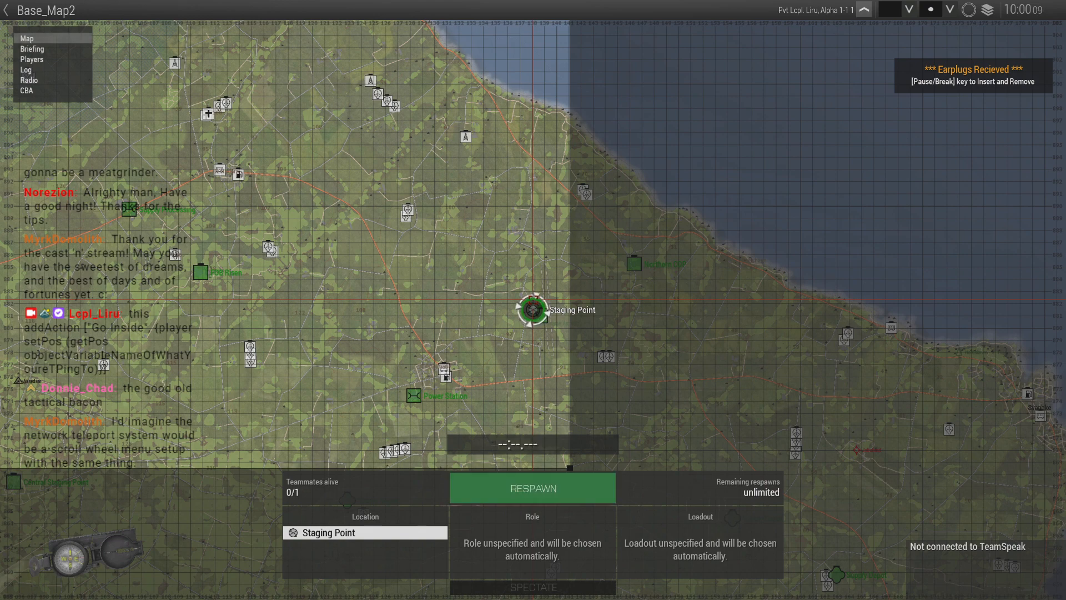
click(504, 490)
- Approach the airfield flag and test its teleport to the FOB and the FOB flag's teleport back to the airbase
key(shift+w)
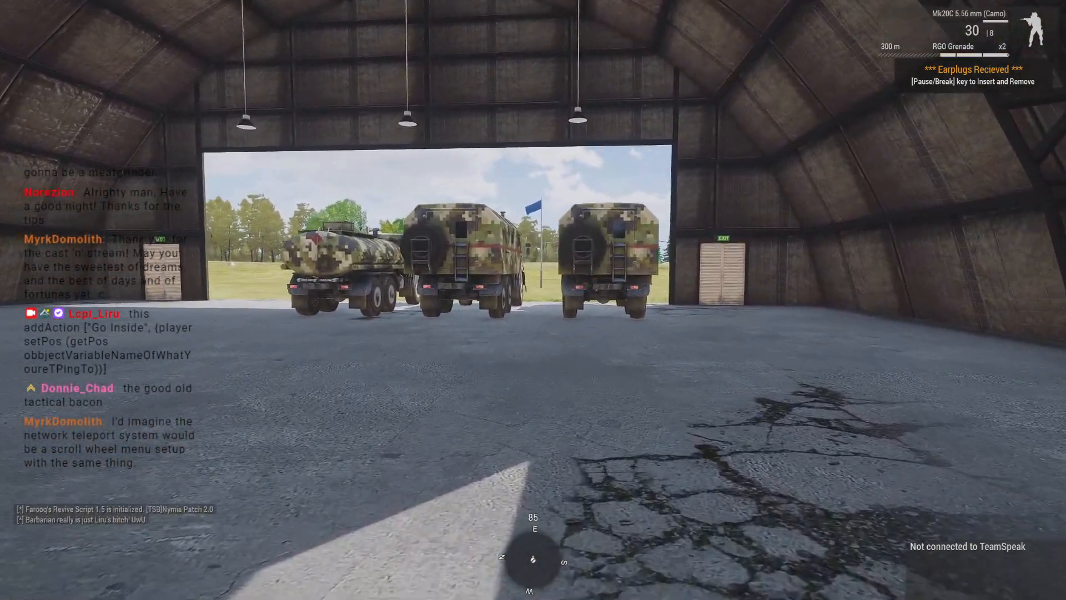
right_click(533, 300)
key(w)
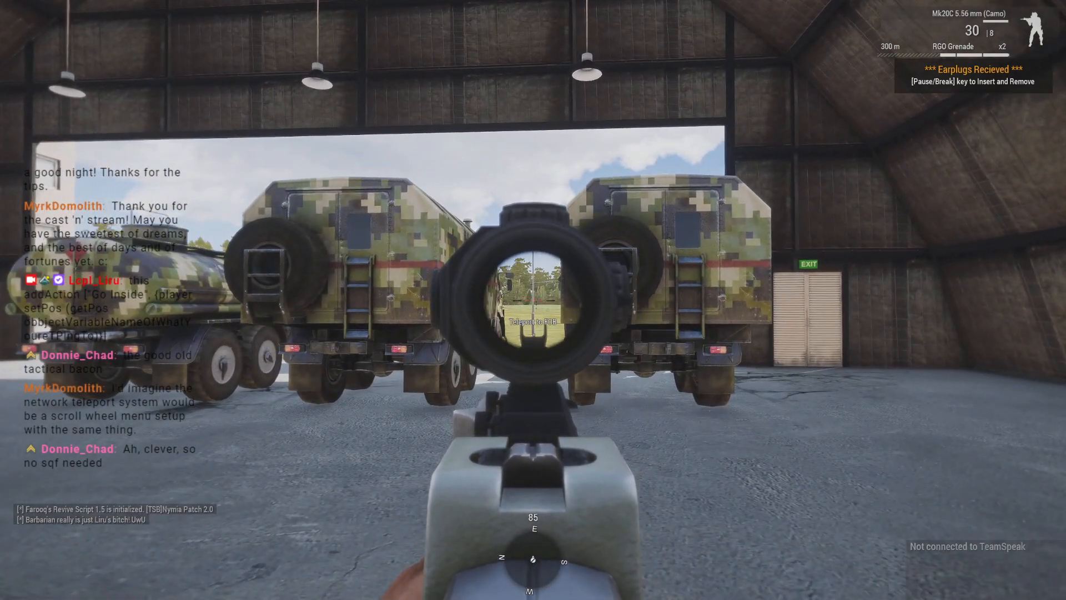
middle_click(533, 299)
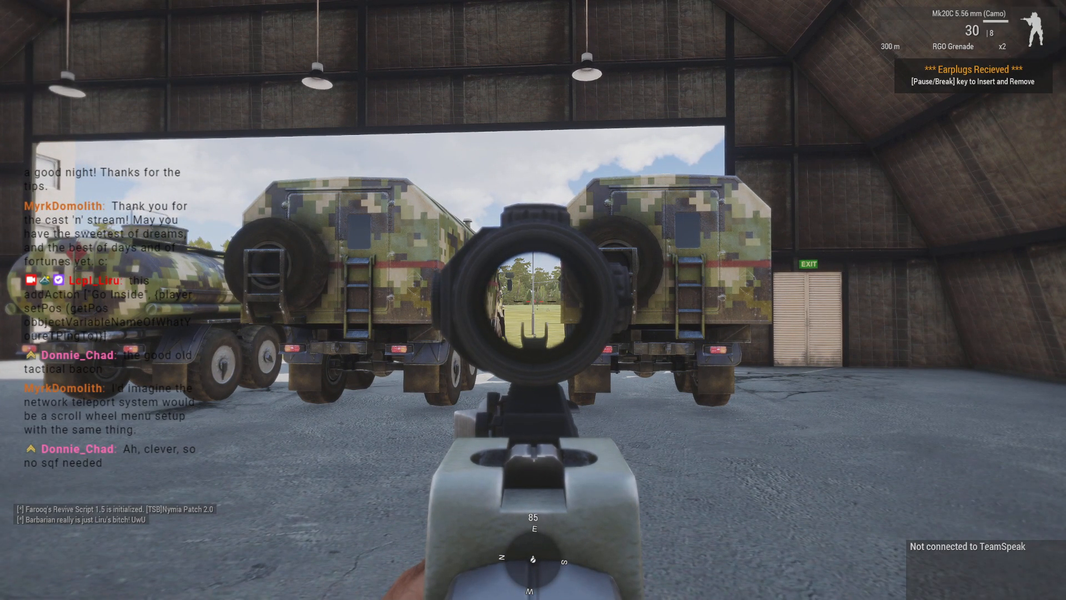
right_click(533, 300)
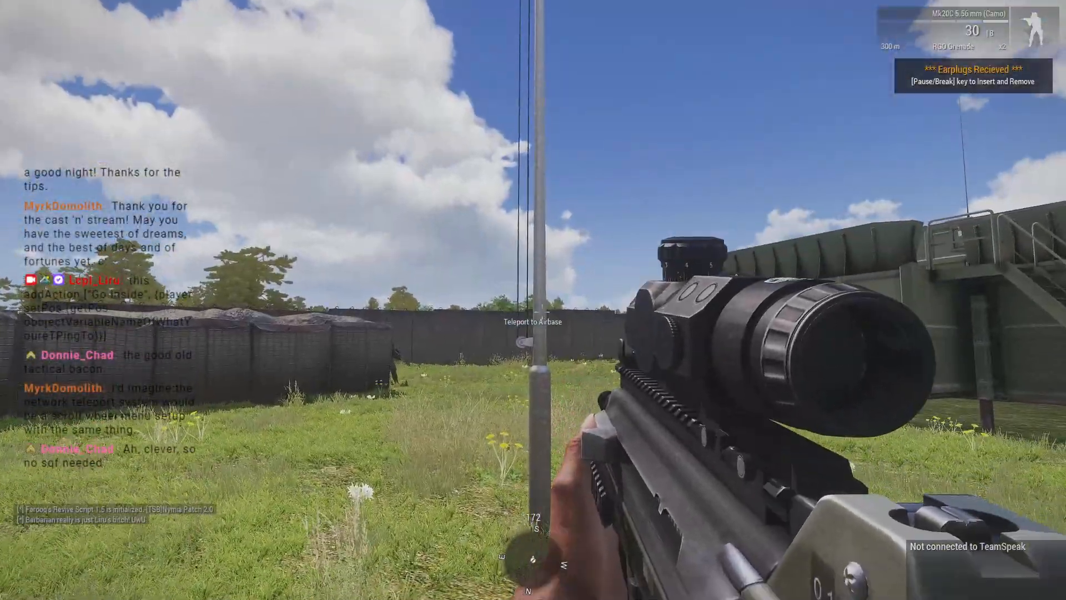
middle_click(534, 300)
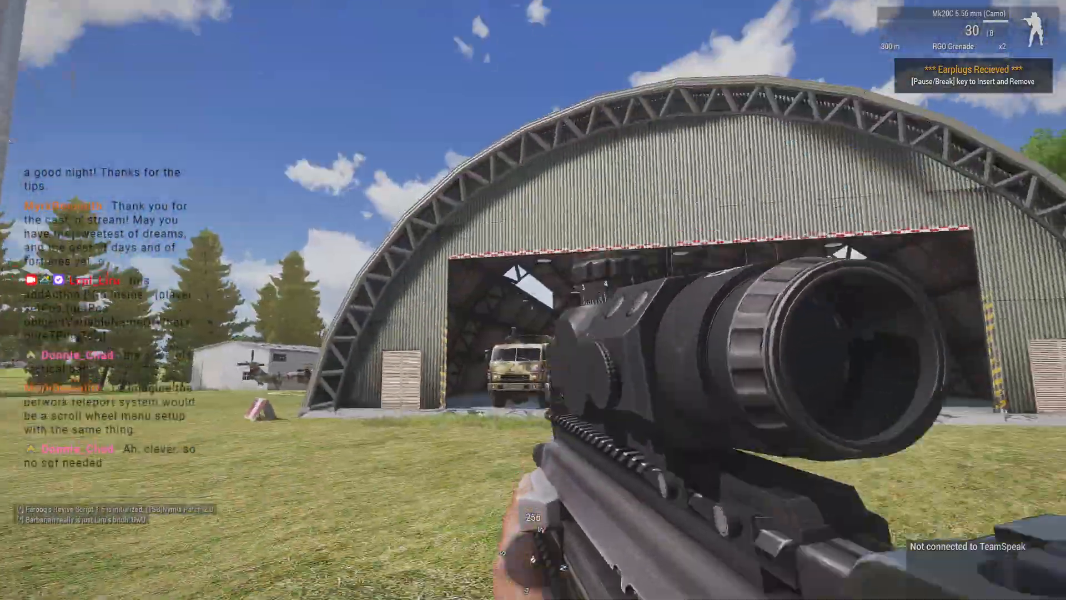
- Check the base locations and attack markers on the in-game map of Bornholm
key(m)
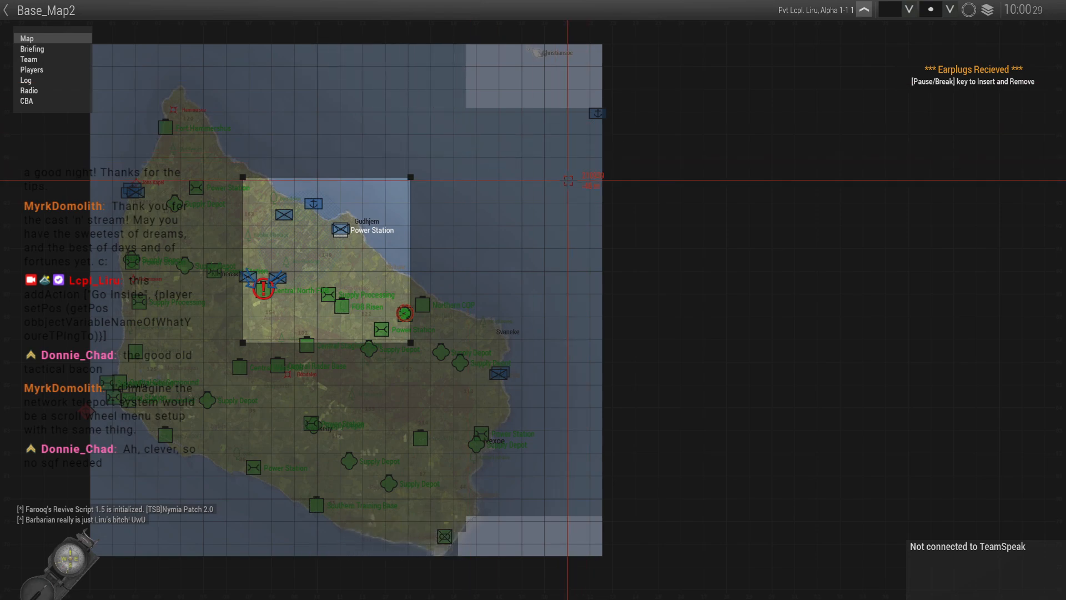
key(m)
key(m)
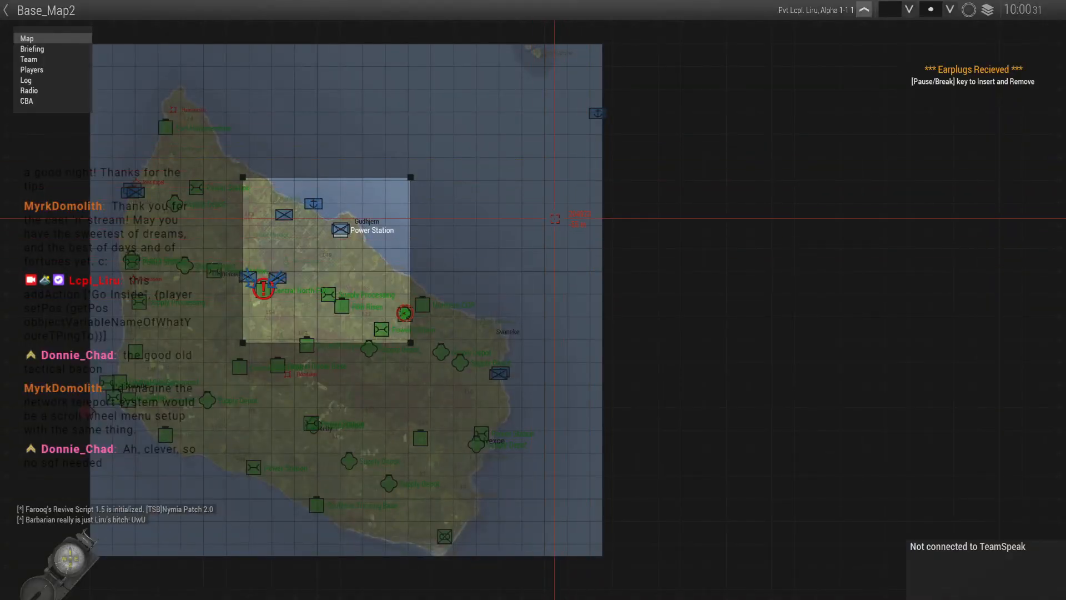
key(m)
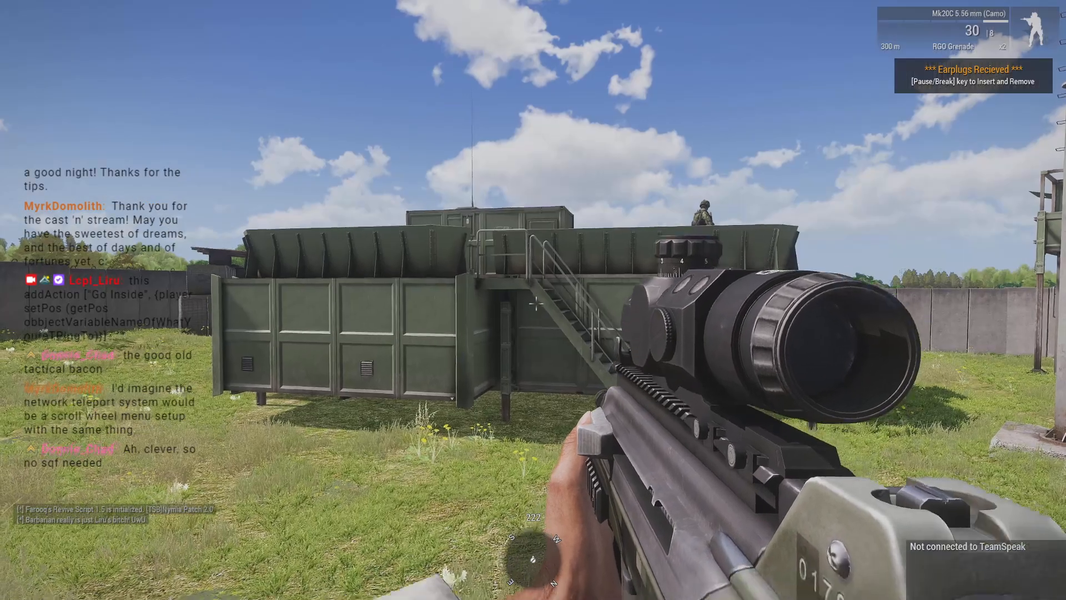
- Test the flag teleports between the Central North FOB and the airfield repeatedly in both directions
key(space)
key(space)
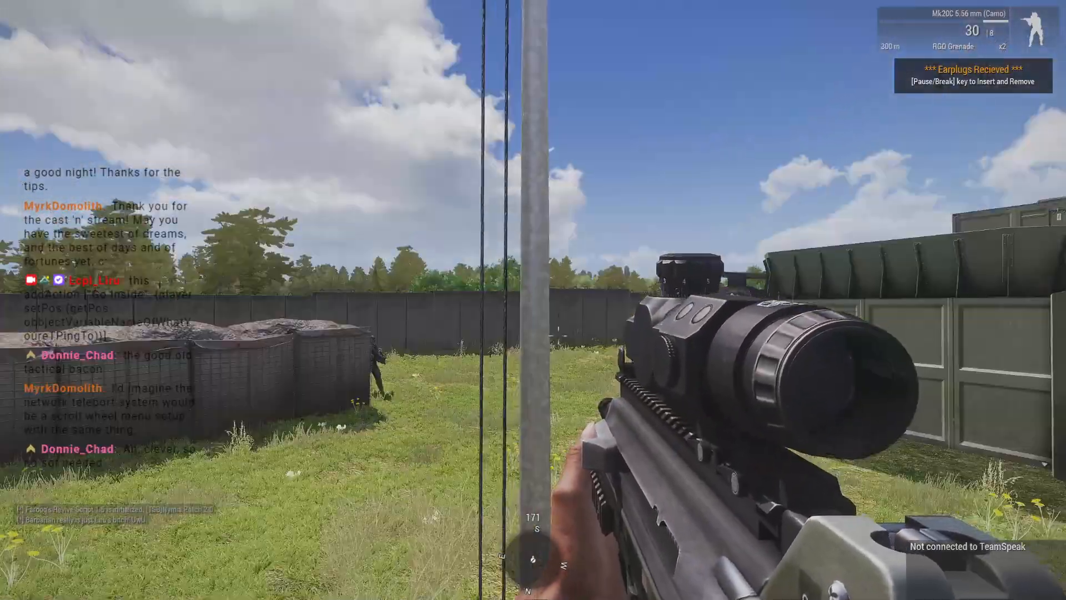
key(space)
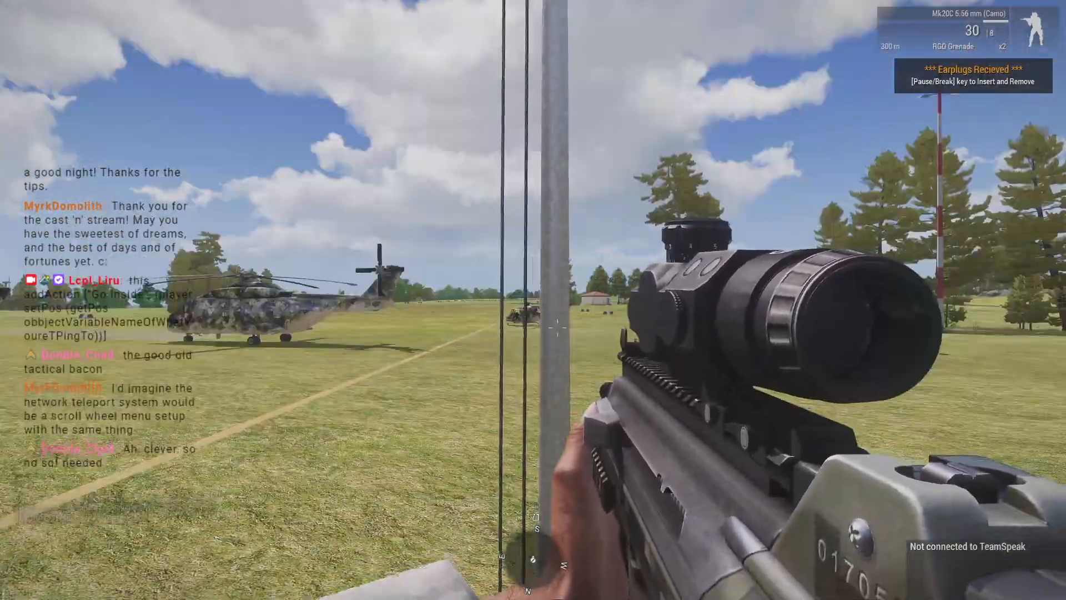
key(space)
key(space)
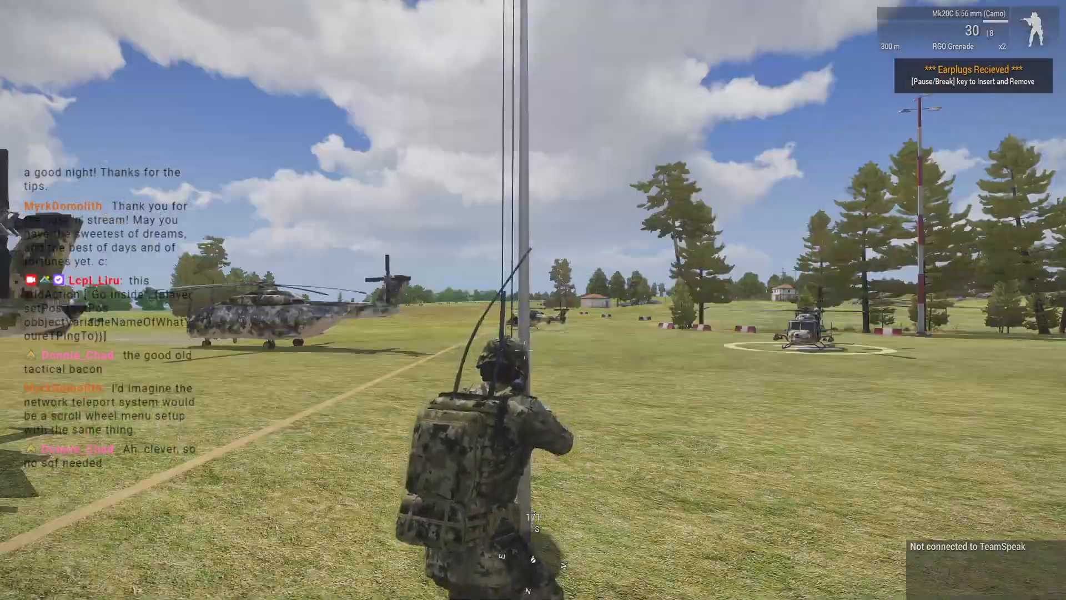
key(space)
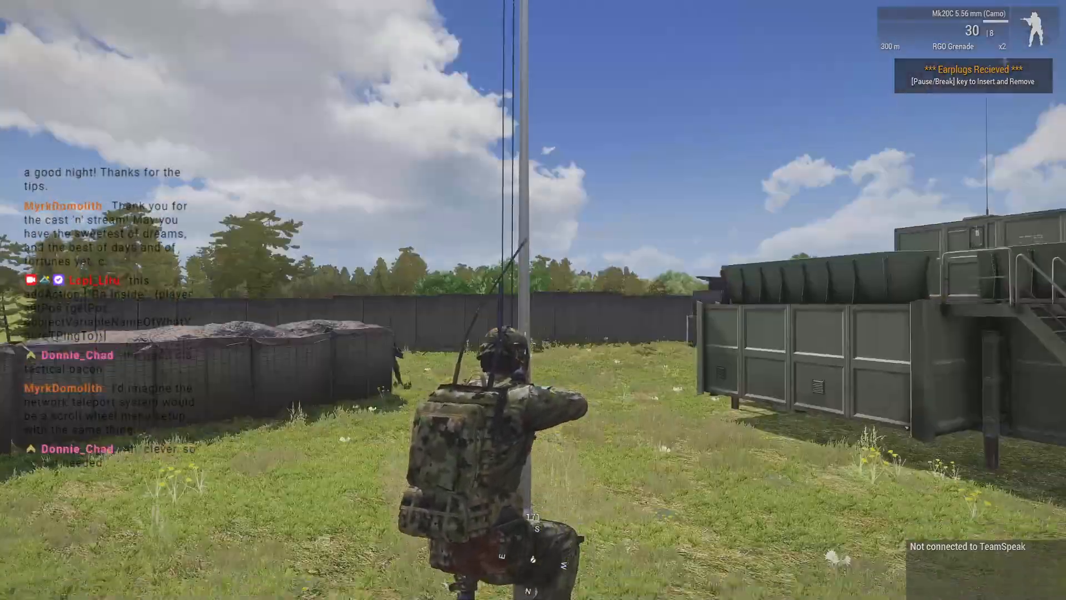
key(space)
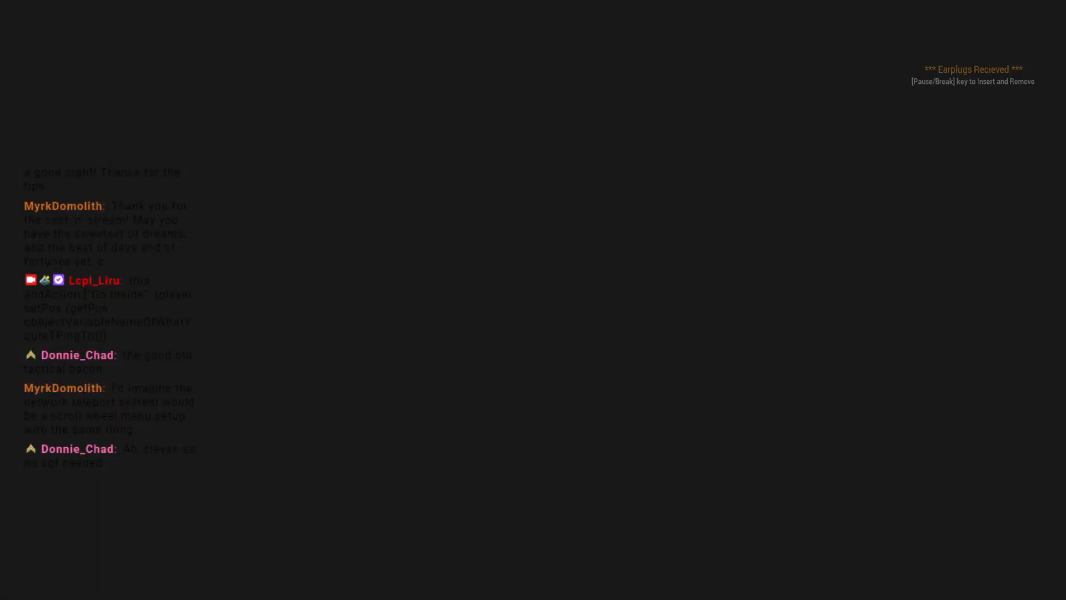